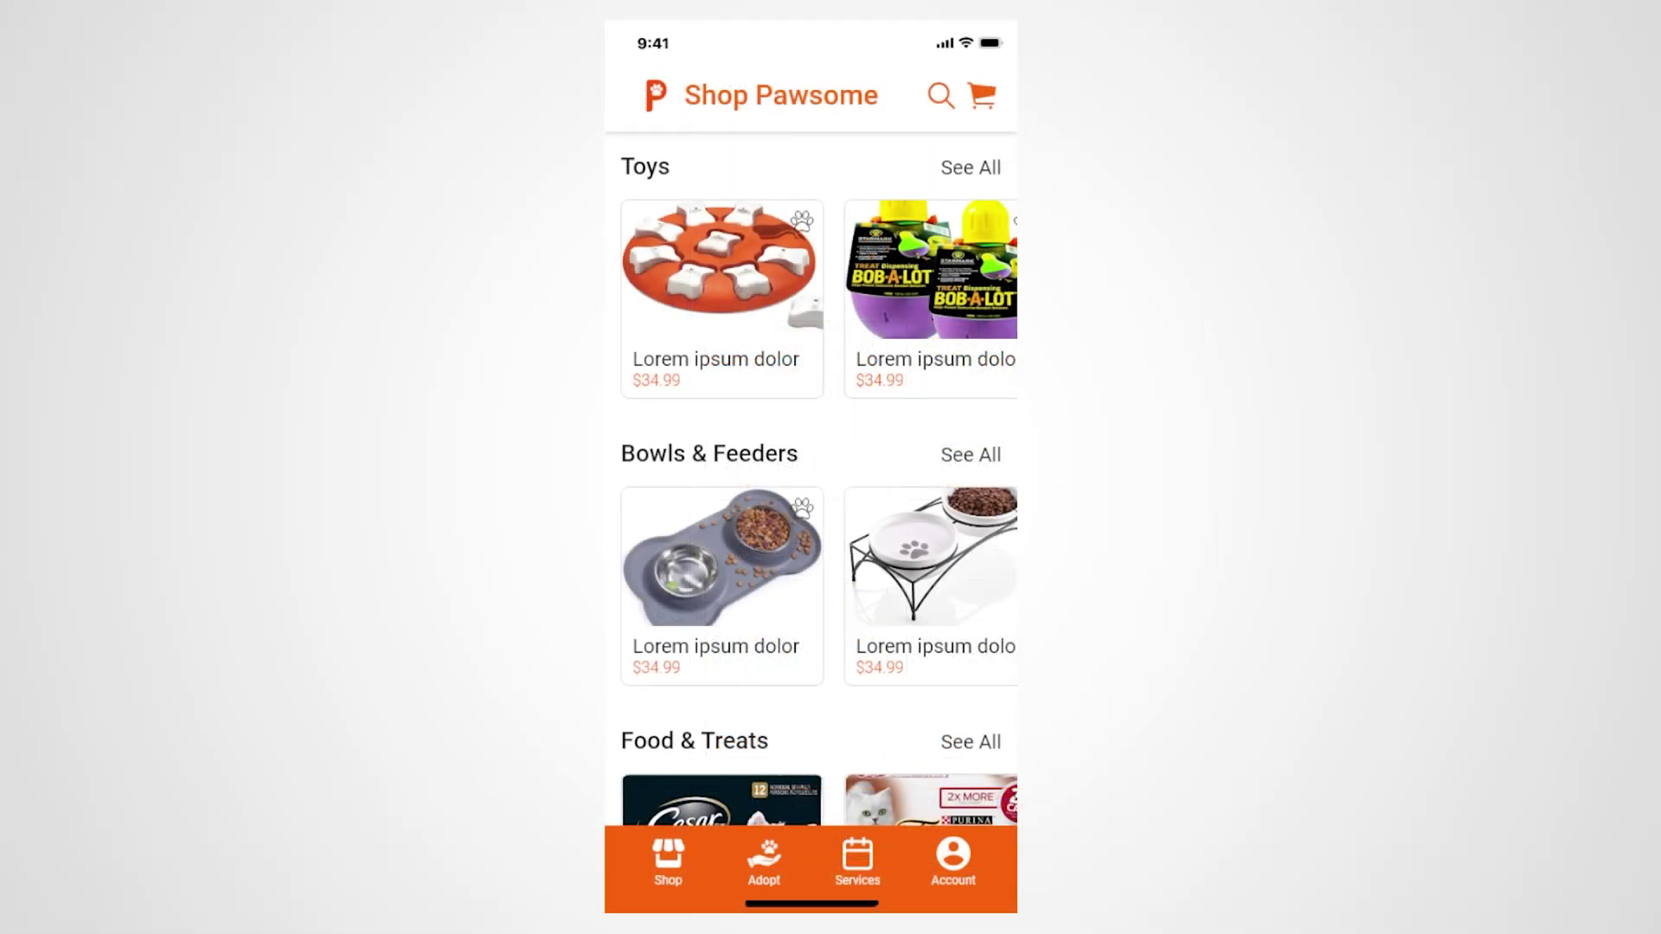
Step: Pull the Shop Pawsome home feed down to preview its refresh animation
drag(835, 194, 841, 346)
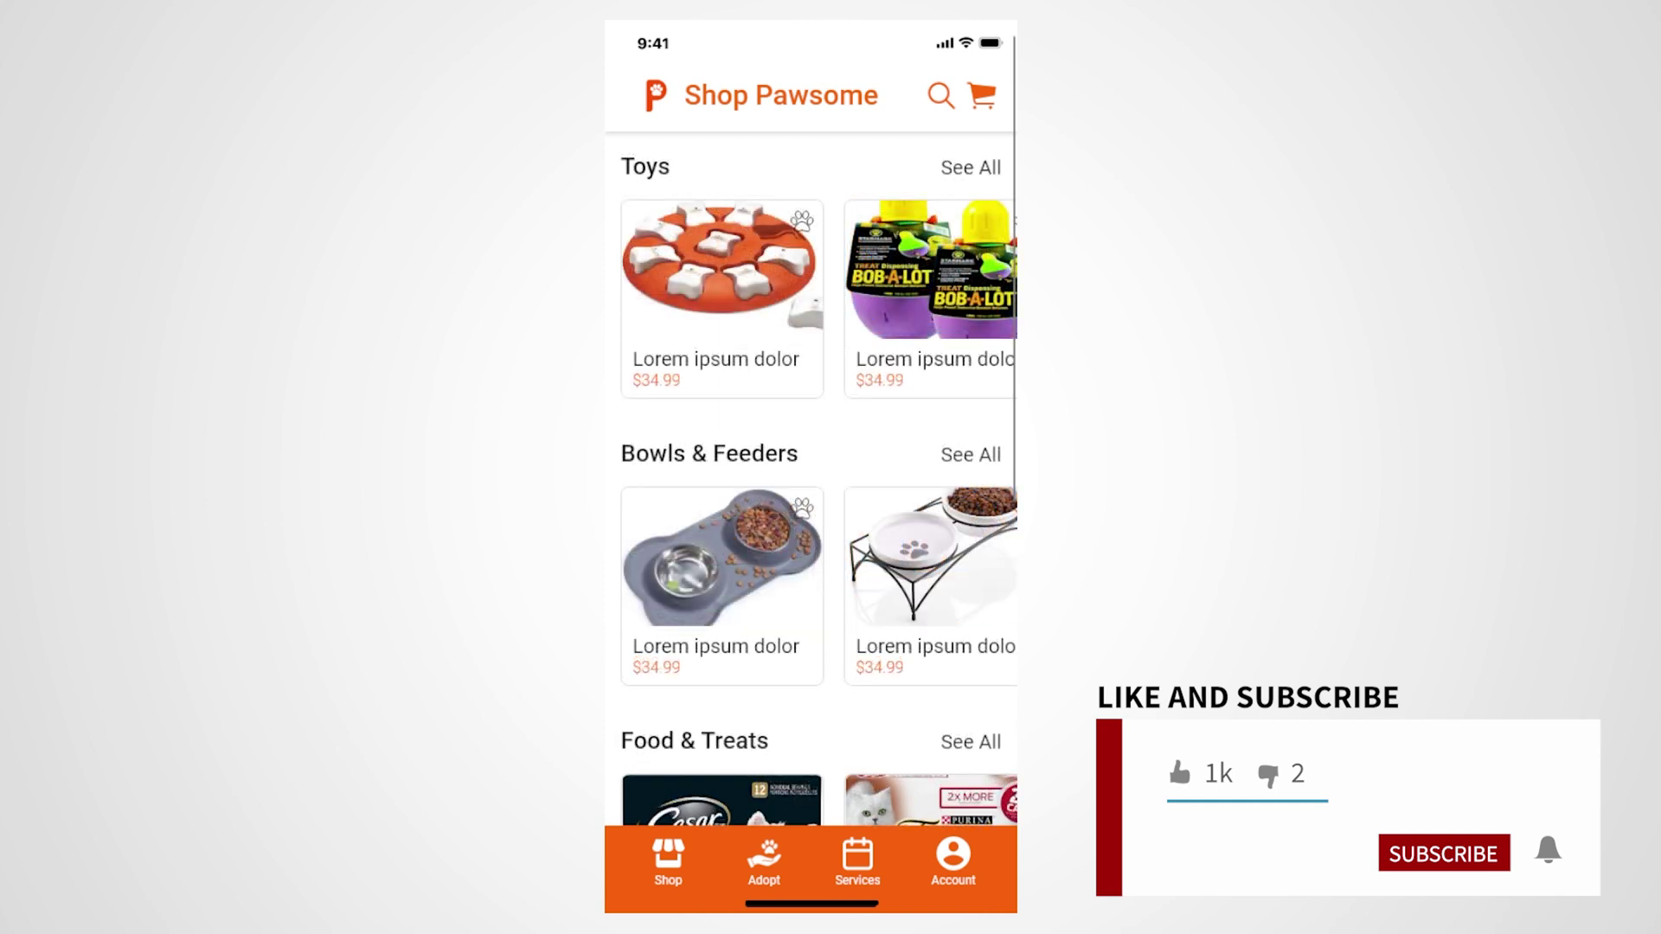
drag(833, 195, 841, 346)
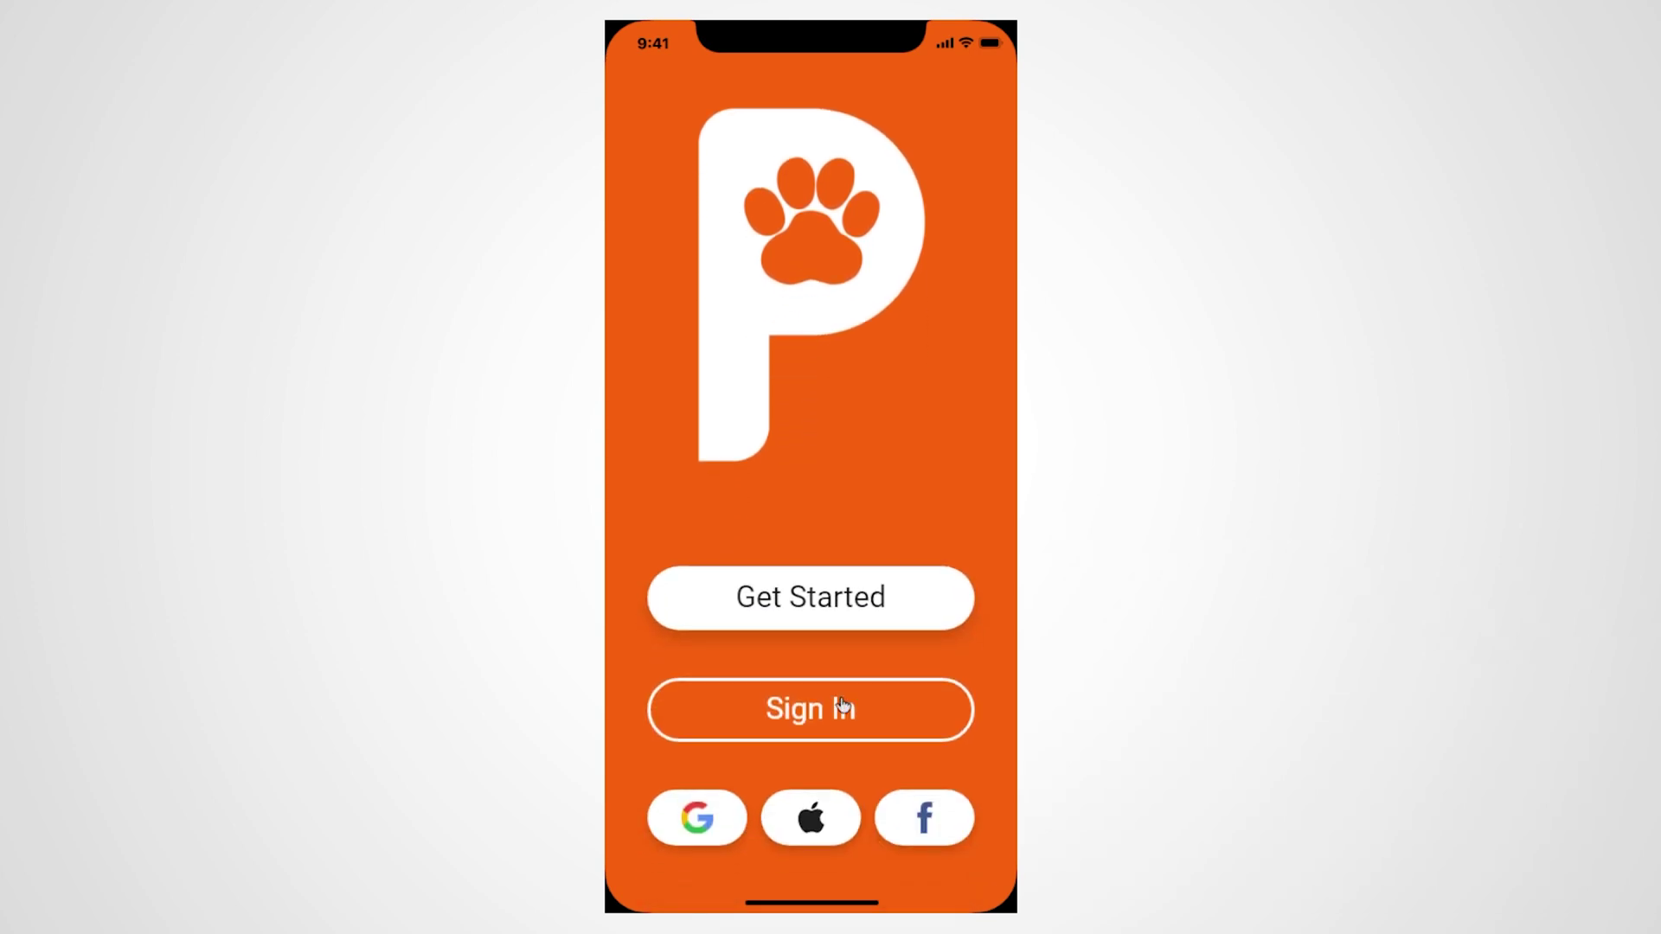
Step: Preview the sign-in screen and go through the Get Started onboarding up to submitting the registration form
click(842, 705)
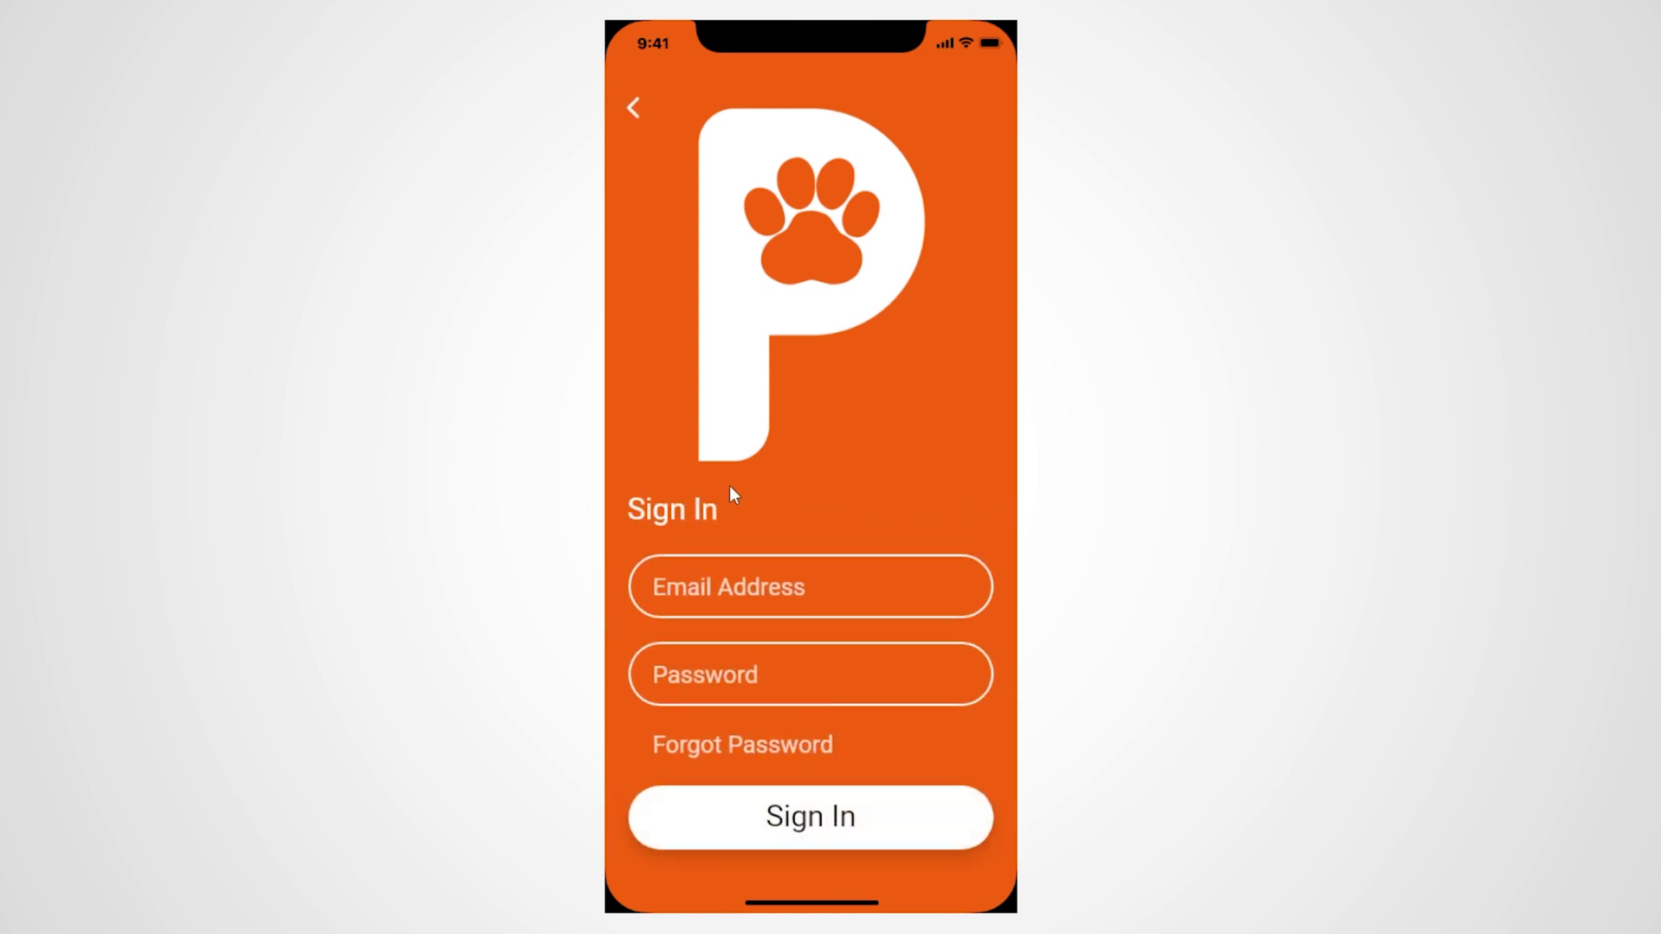
click(634, 109)
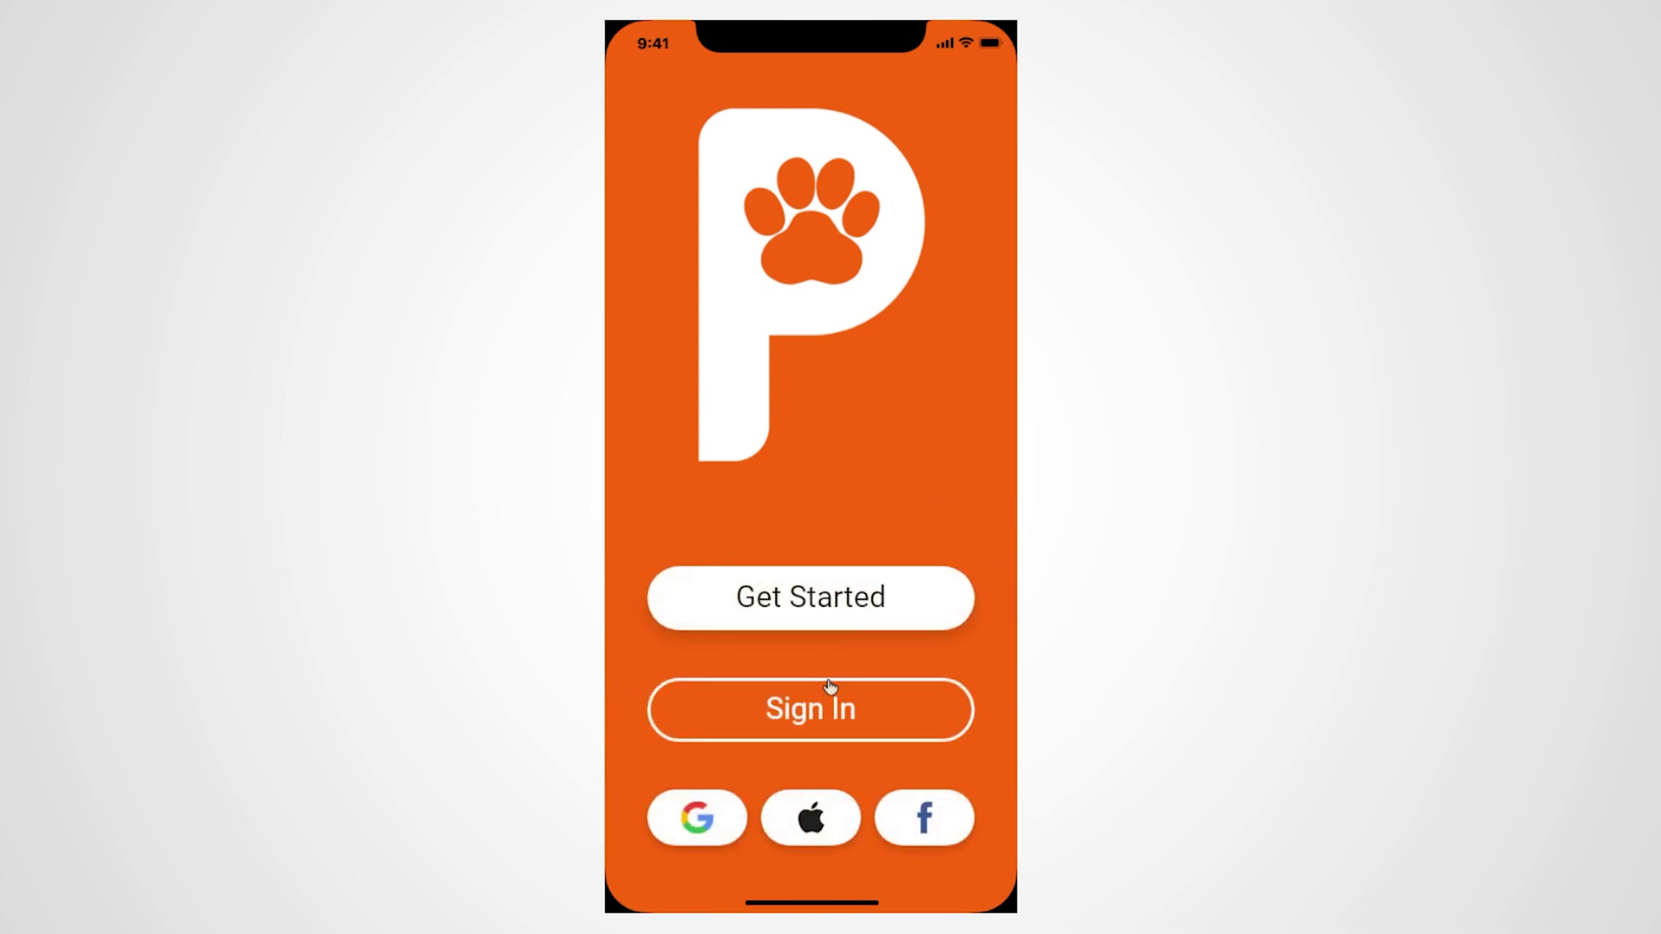
click(818, 629)
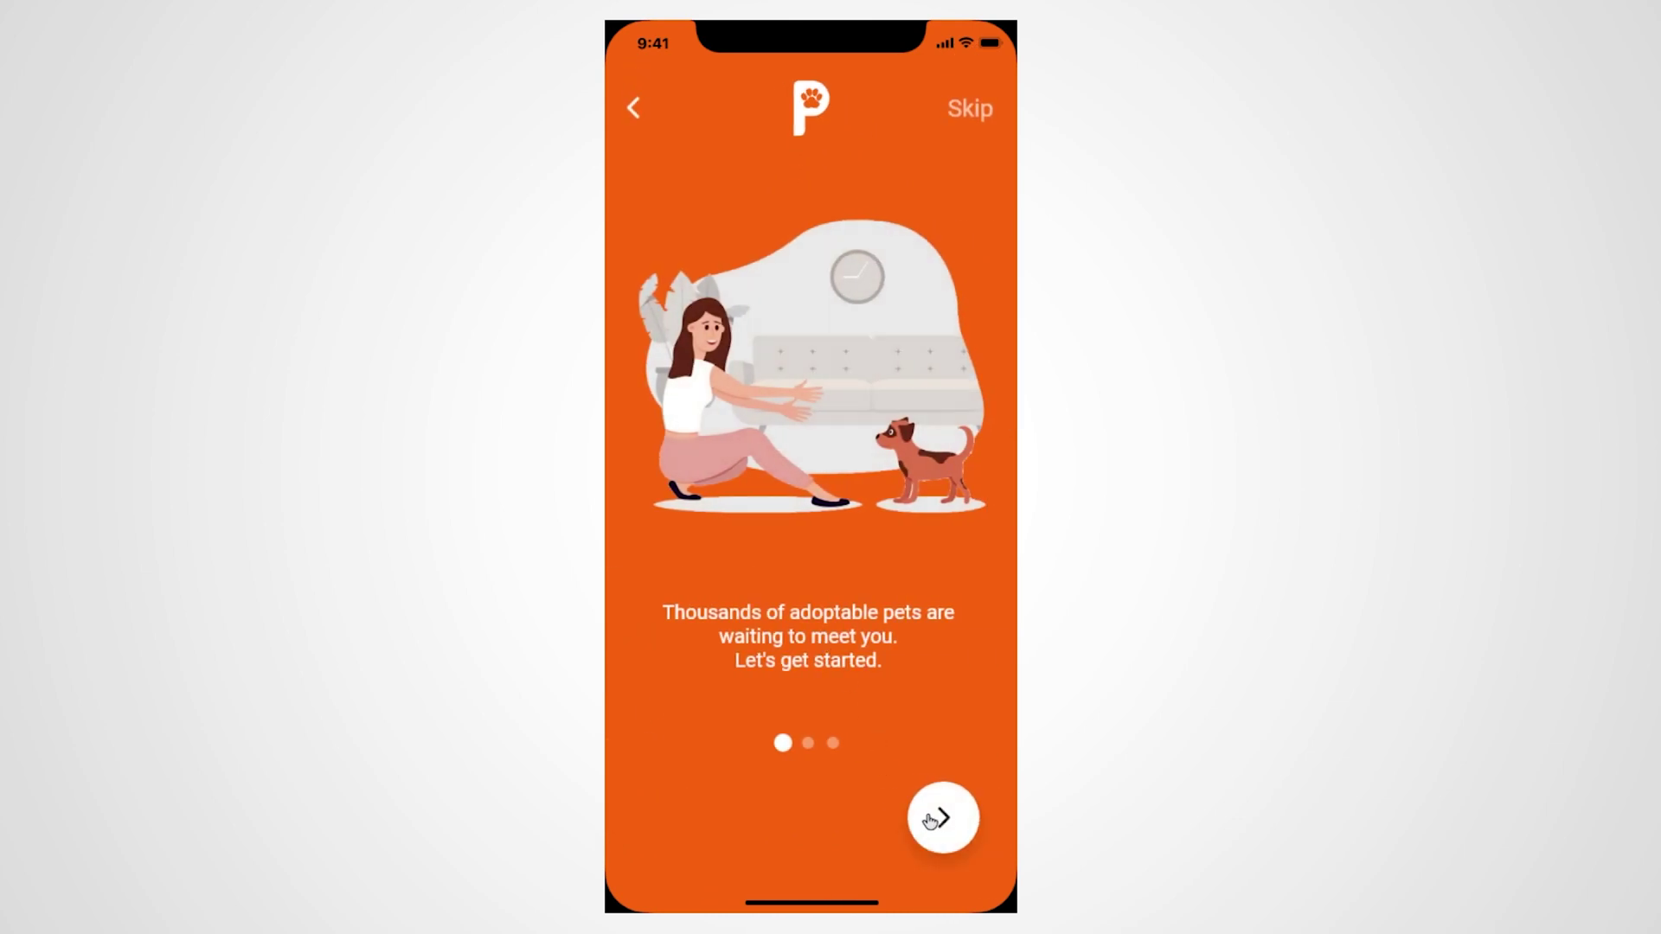
click(931, 818)
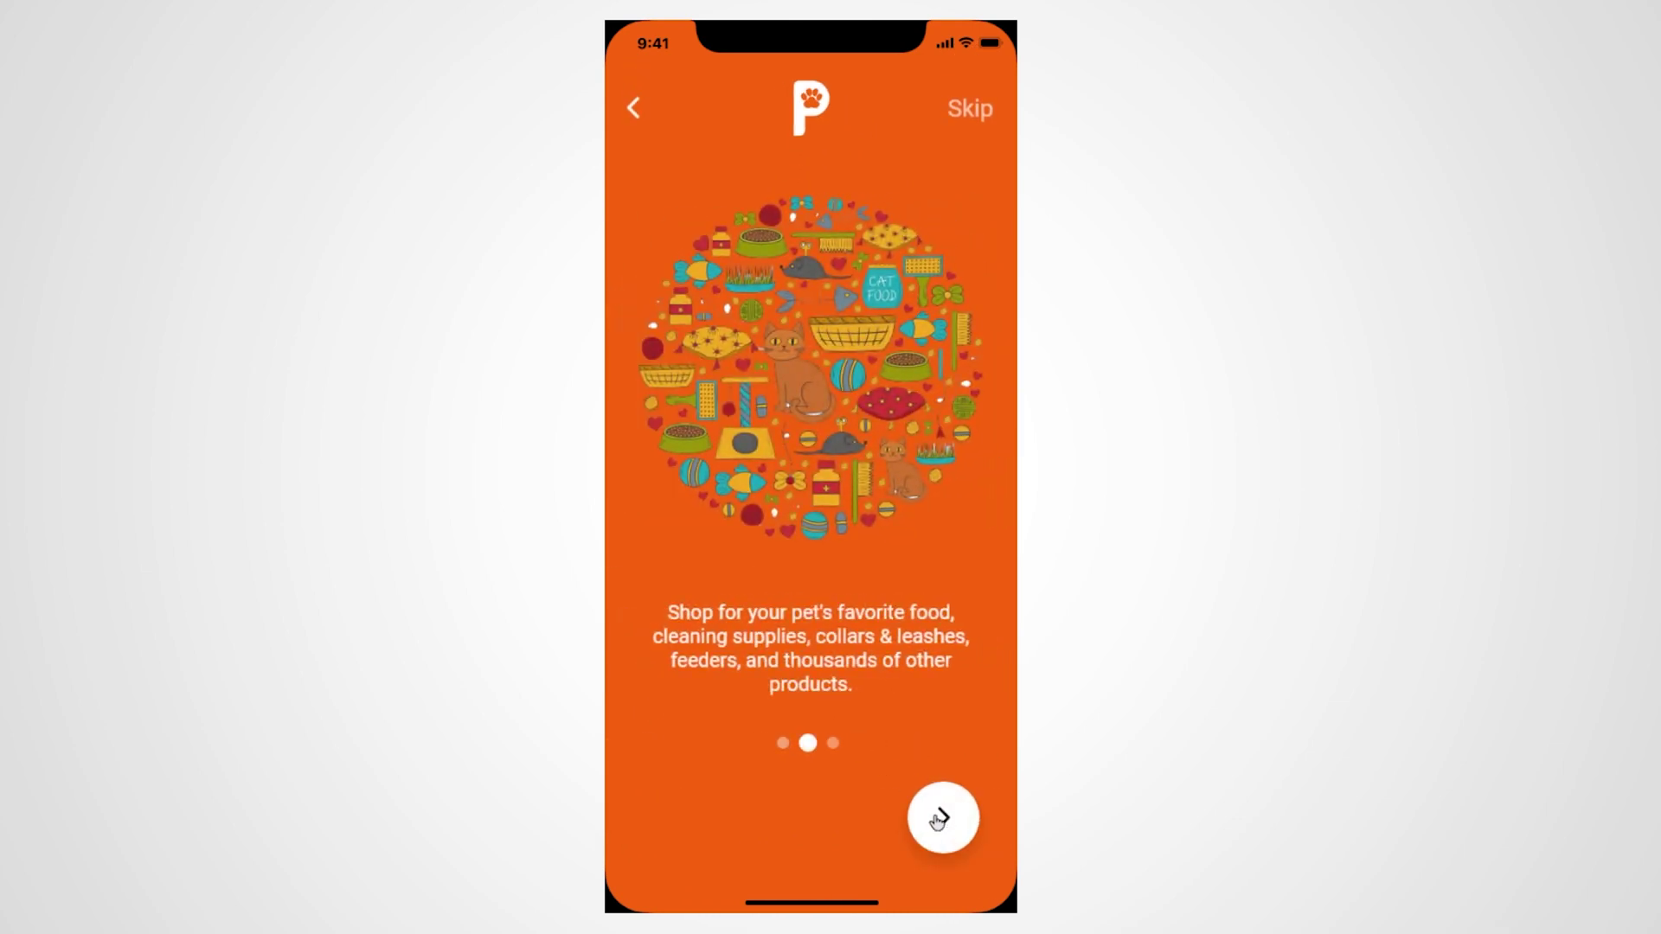
click(945, 829)
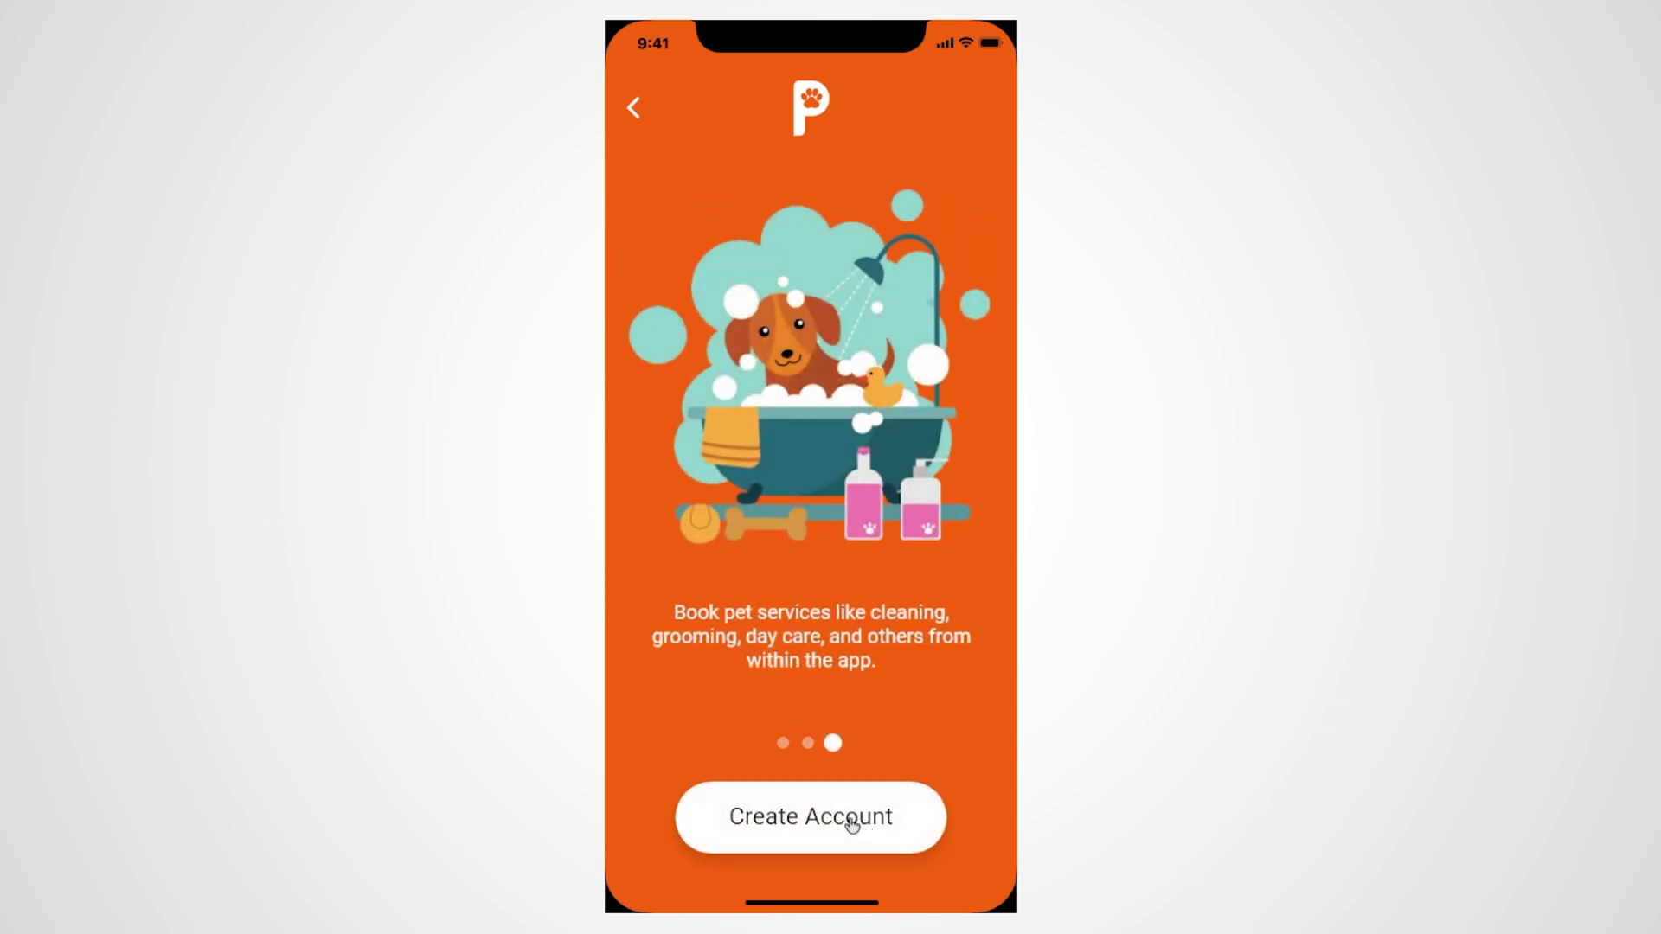
click(851, 825)
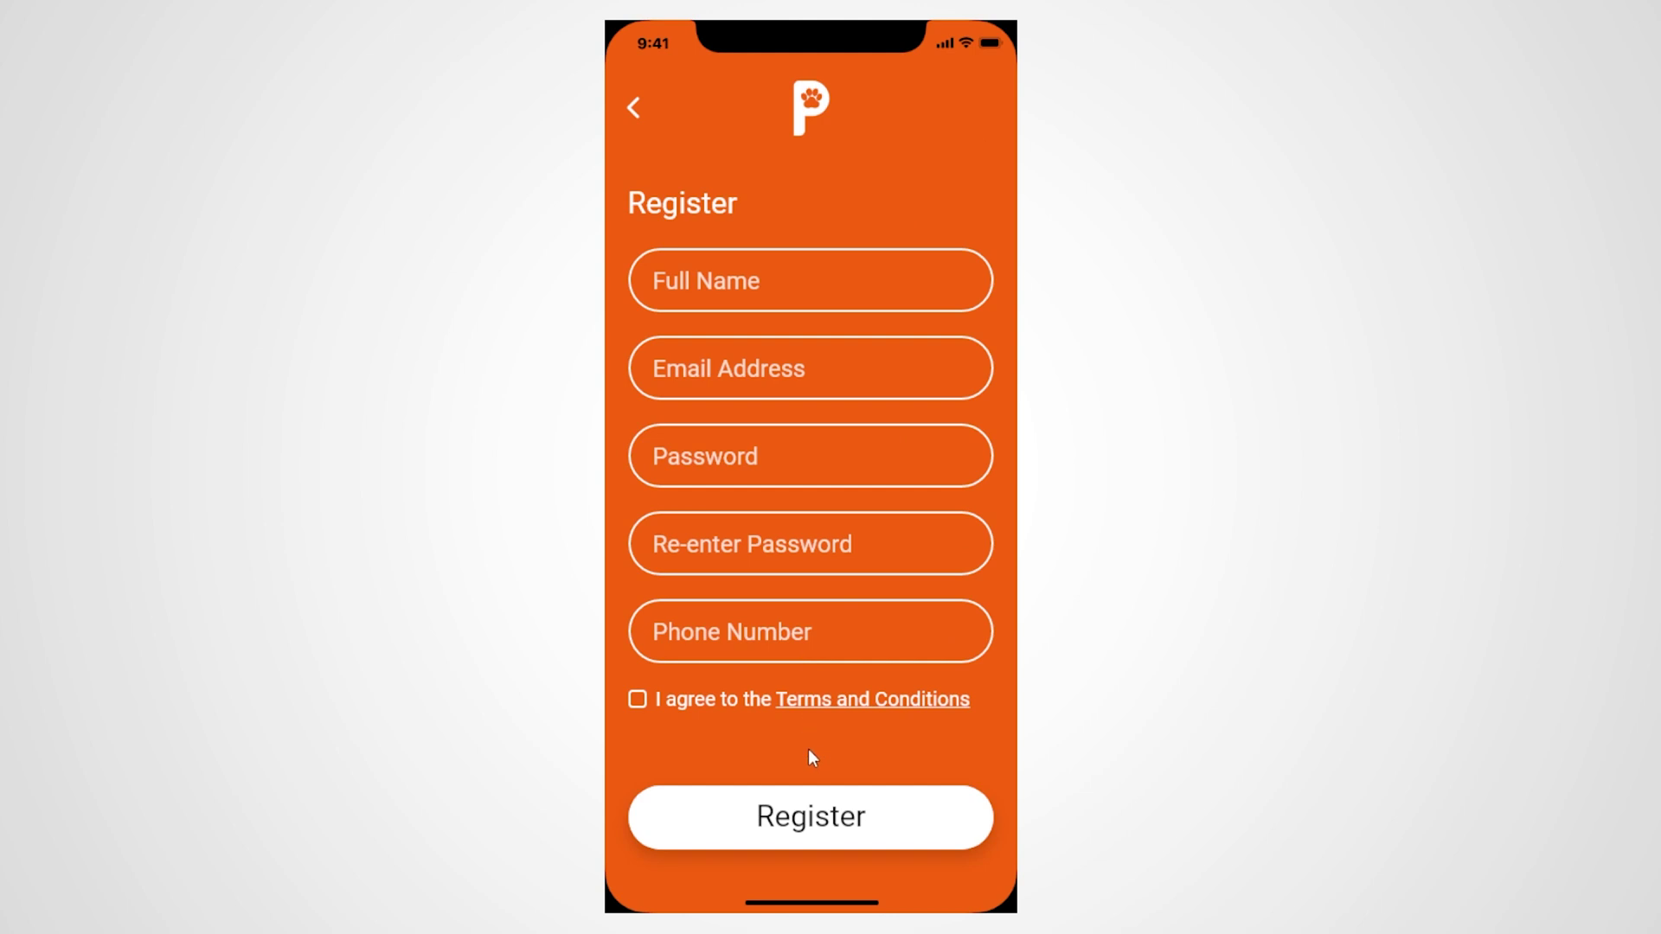
click(815, 822)
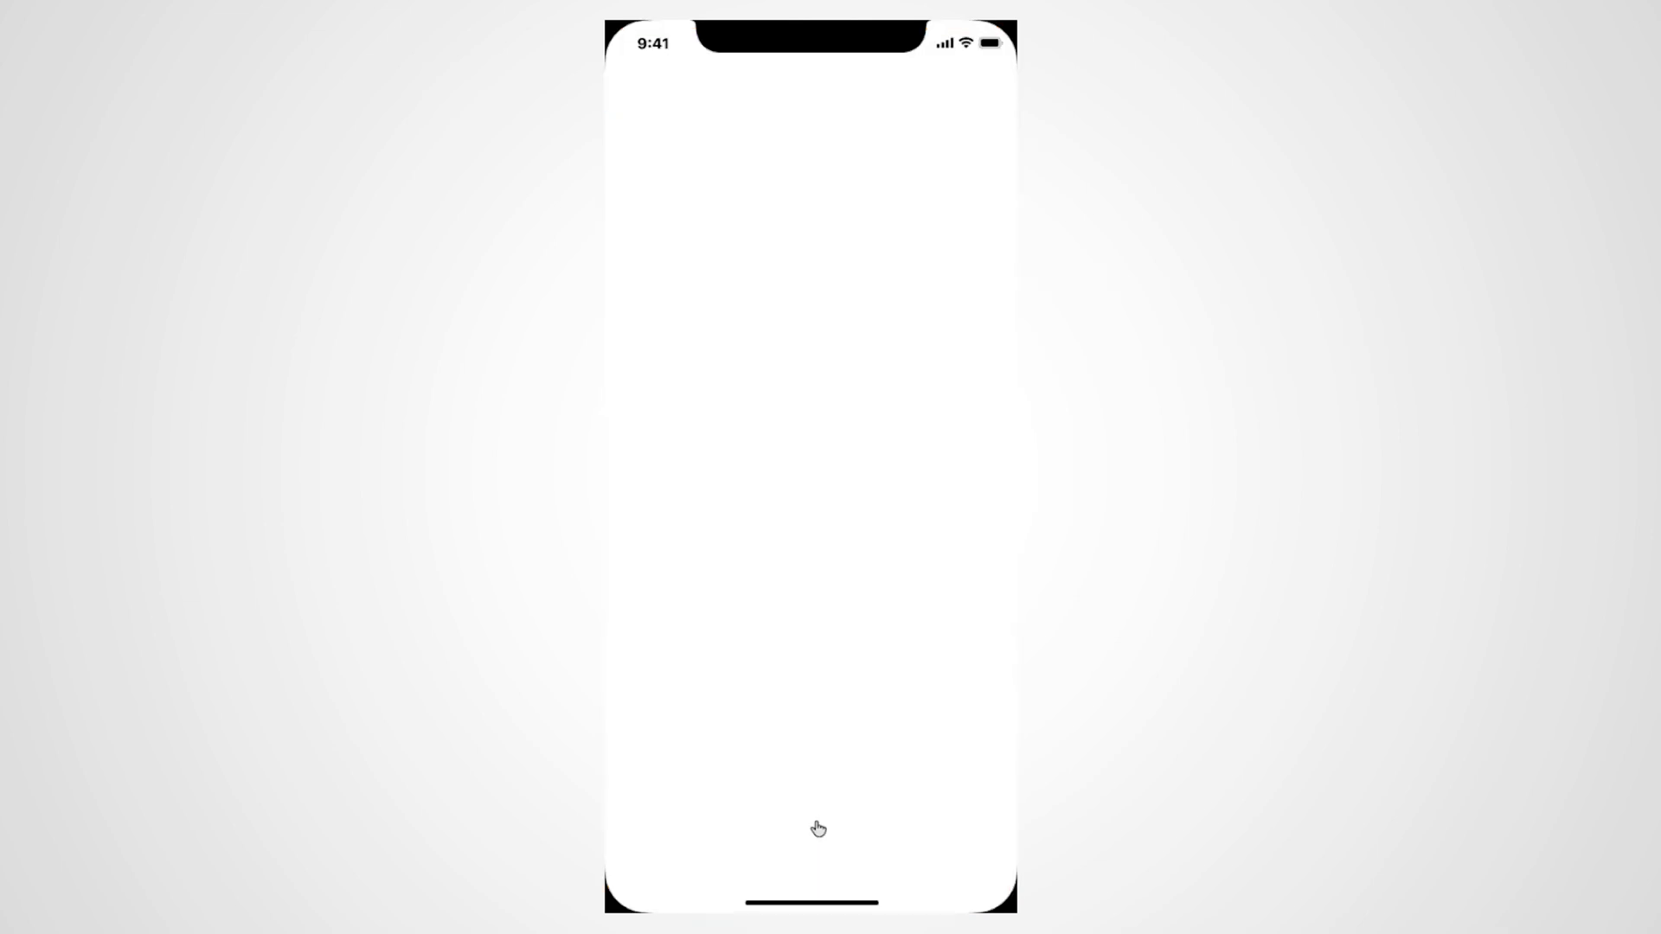
Step: Look through the shop home feed's product categories down to Starter Kits
scroll(838, 637, down, 10)
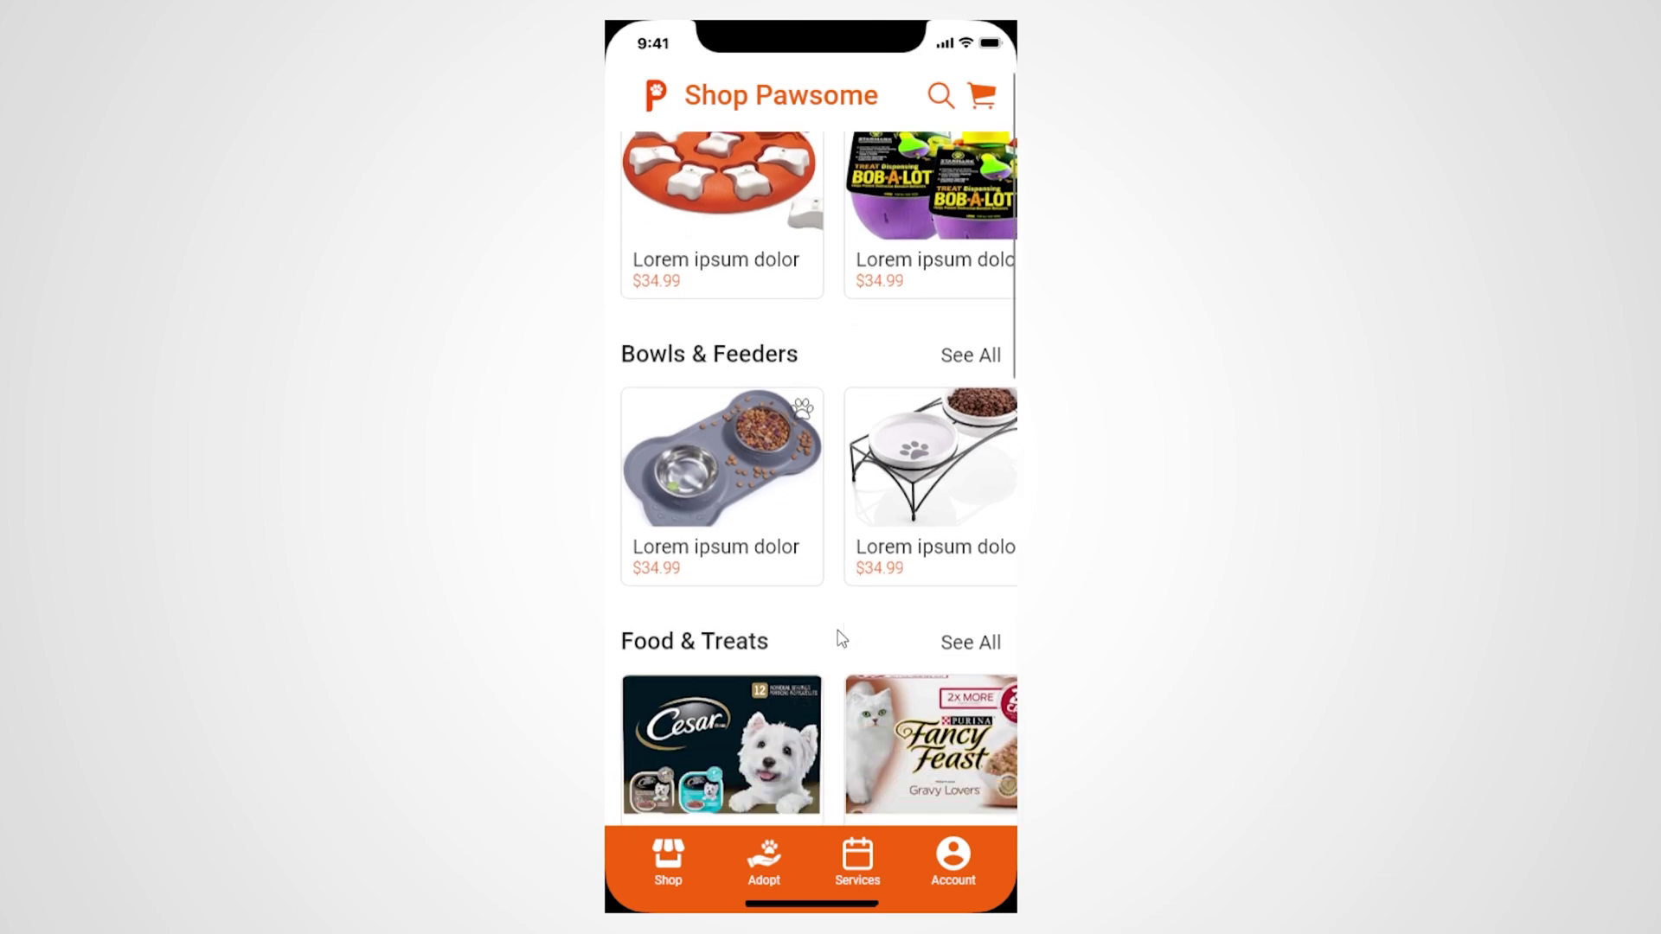
scroll(841, 637, down, 3)
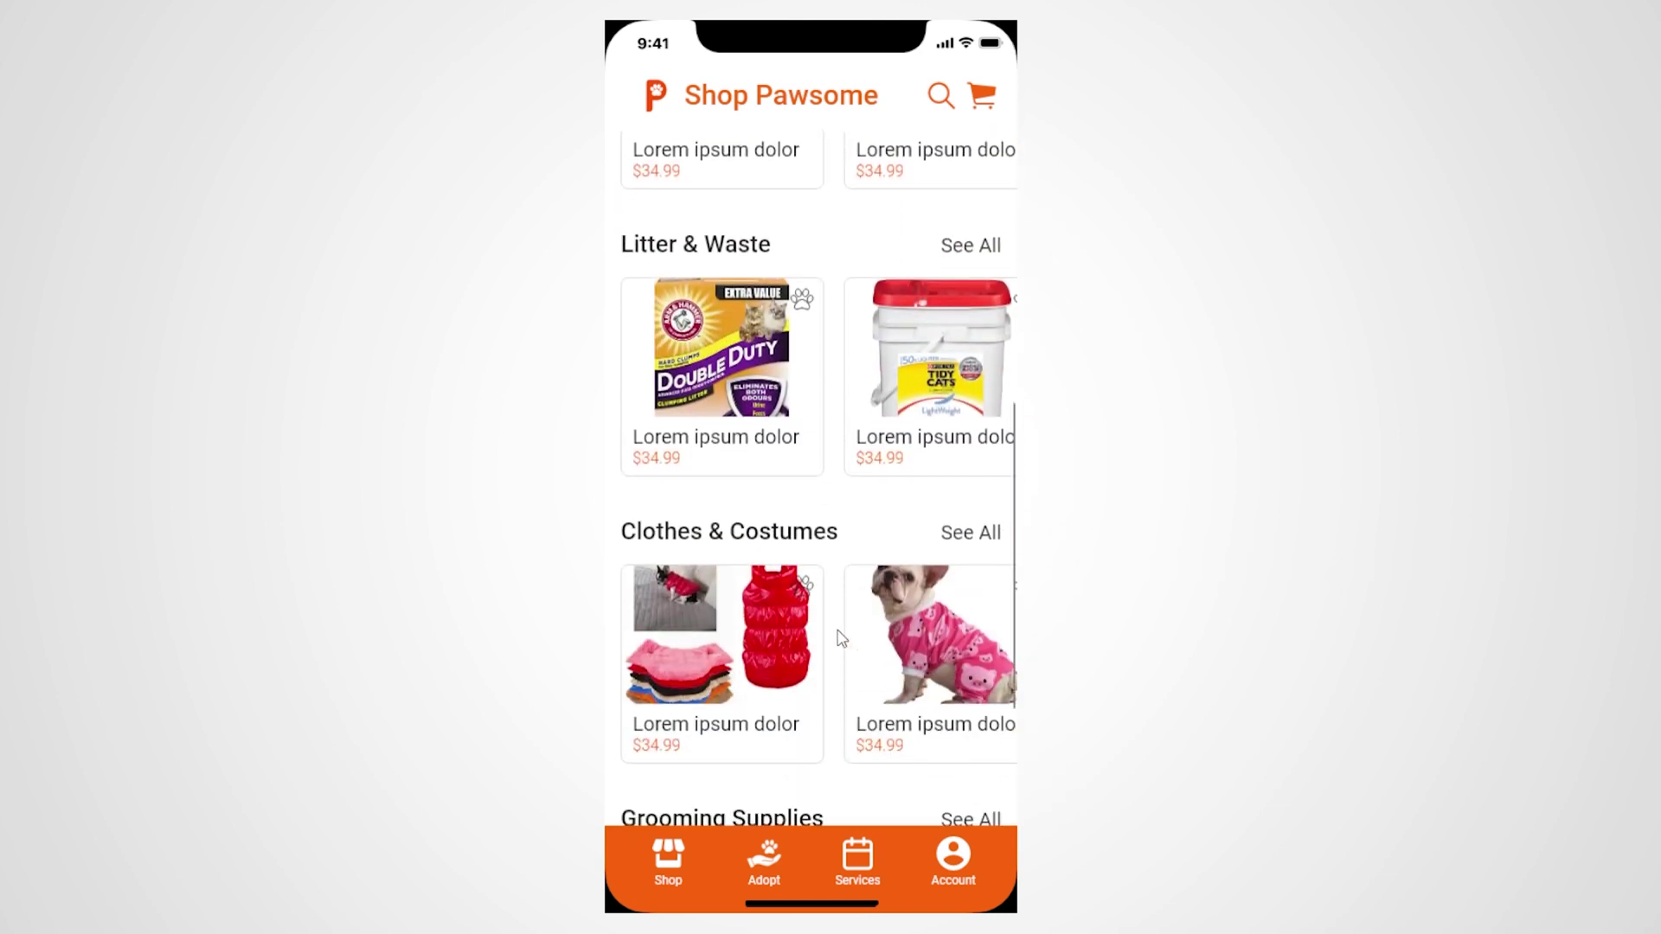
scroll(841, 638, down, 9)
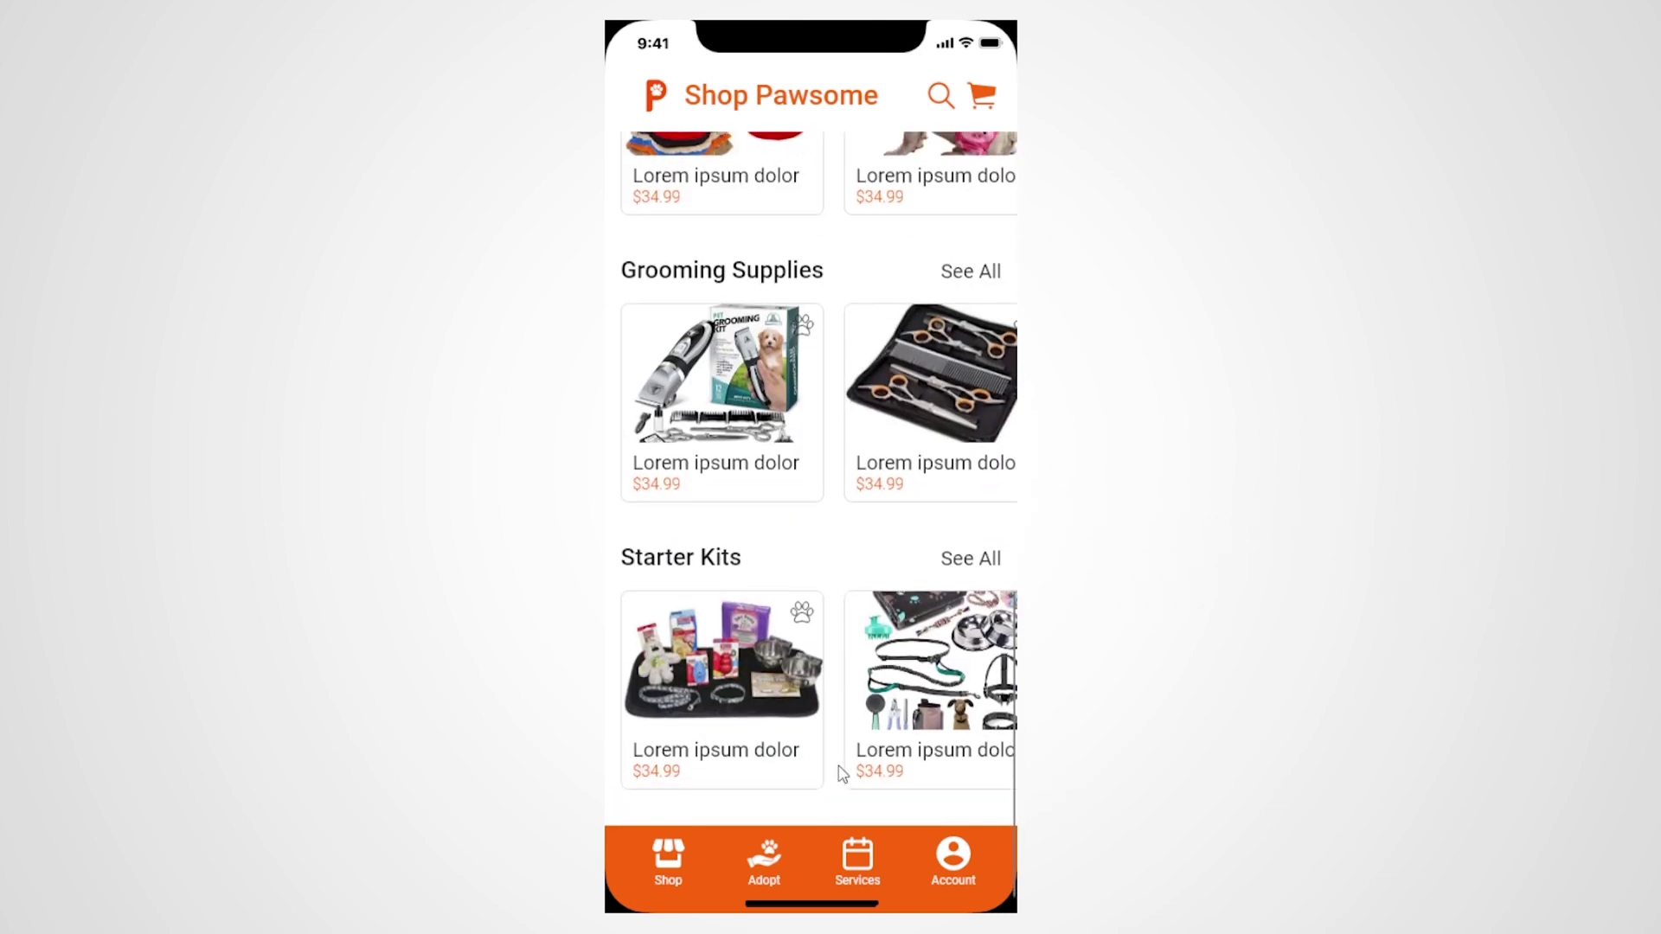
click(762, 864)
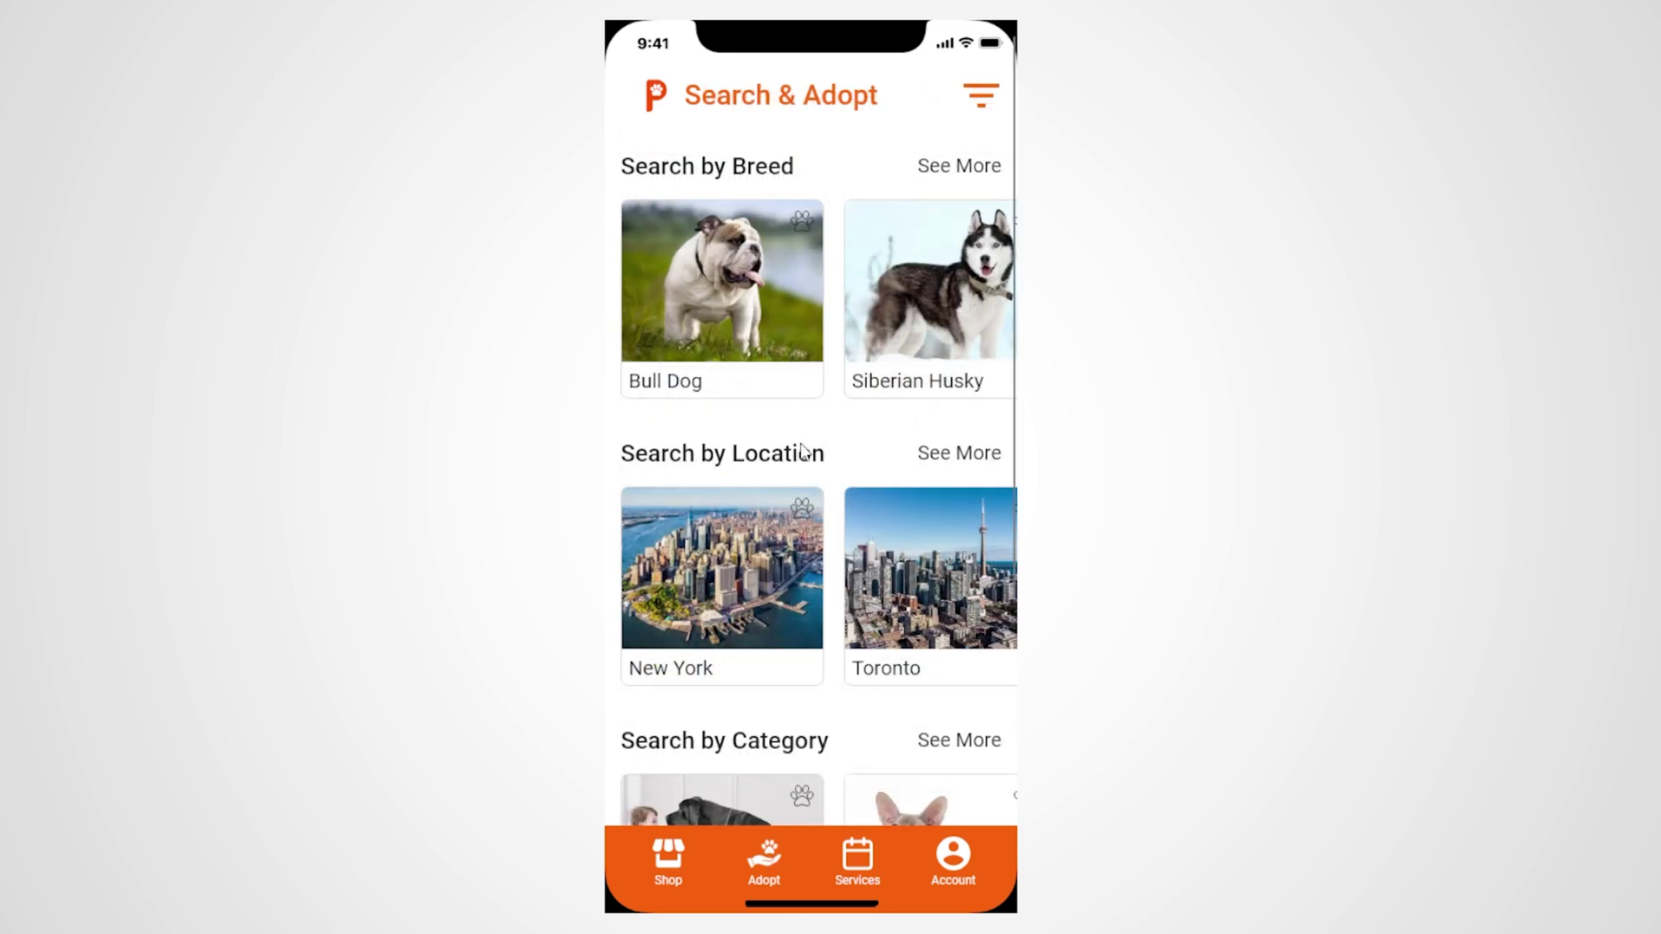
drag(776, 335, 811, 343)
drag(820, 542, 753, 554)
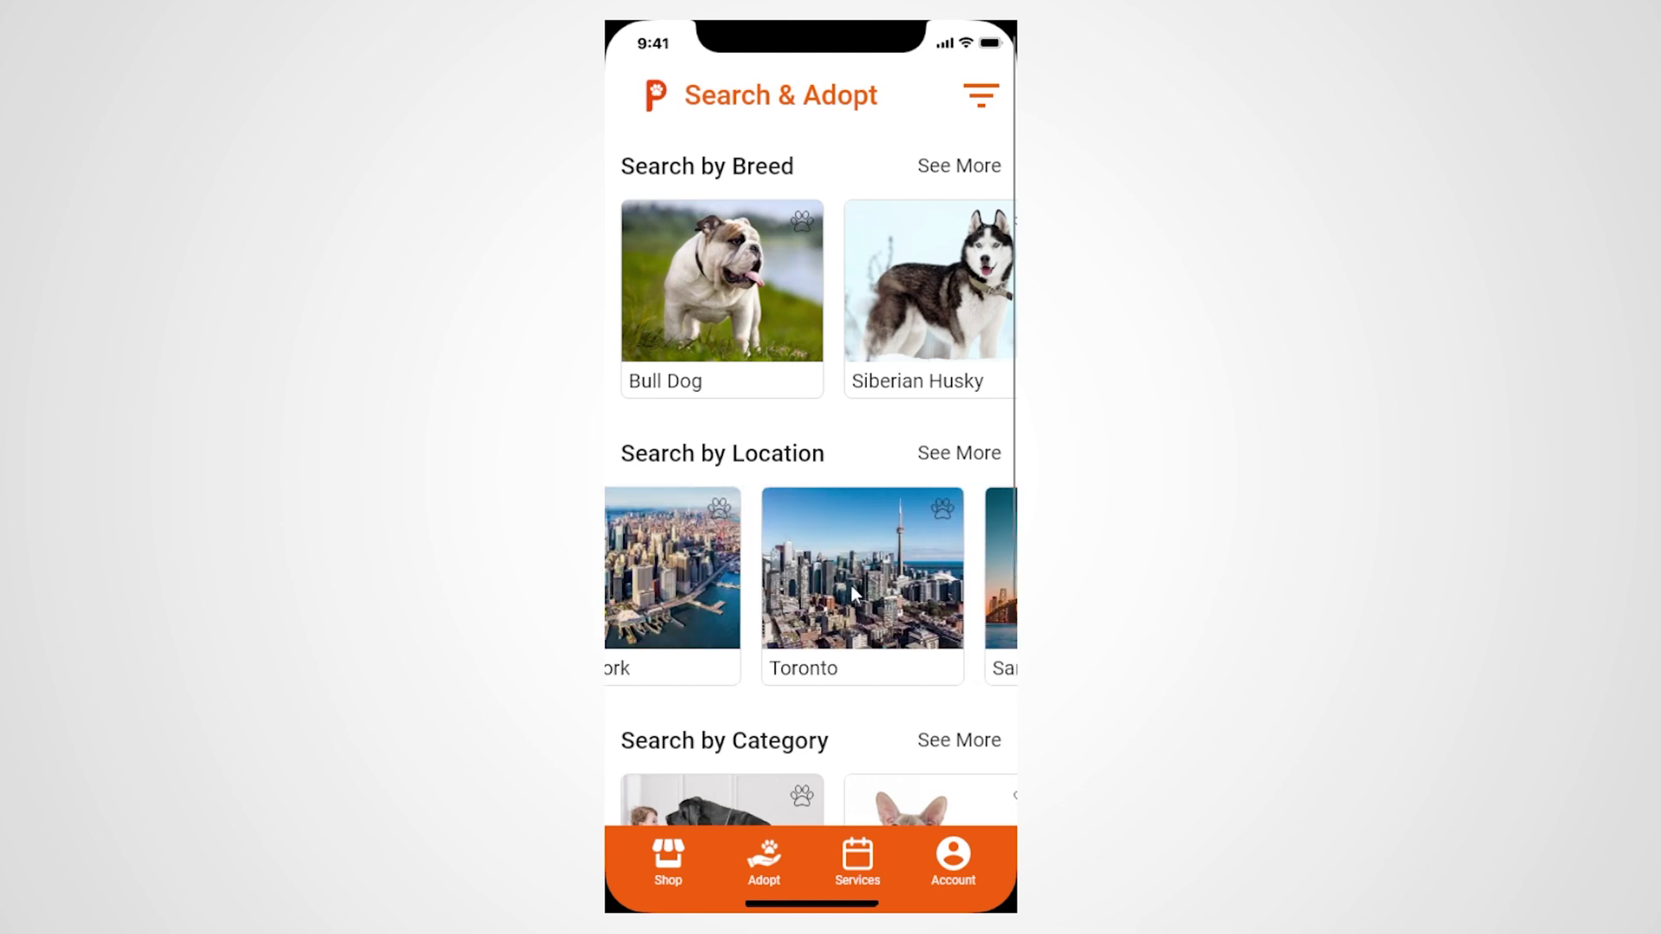
scroll(722, 558, down, 1)
scroll(723, 561, down, 5)
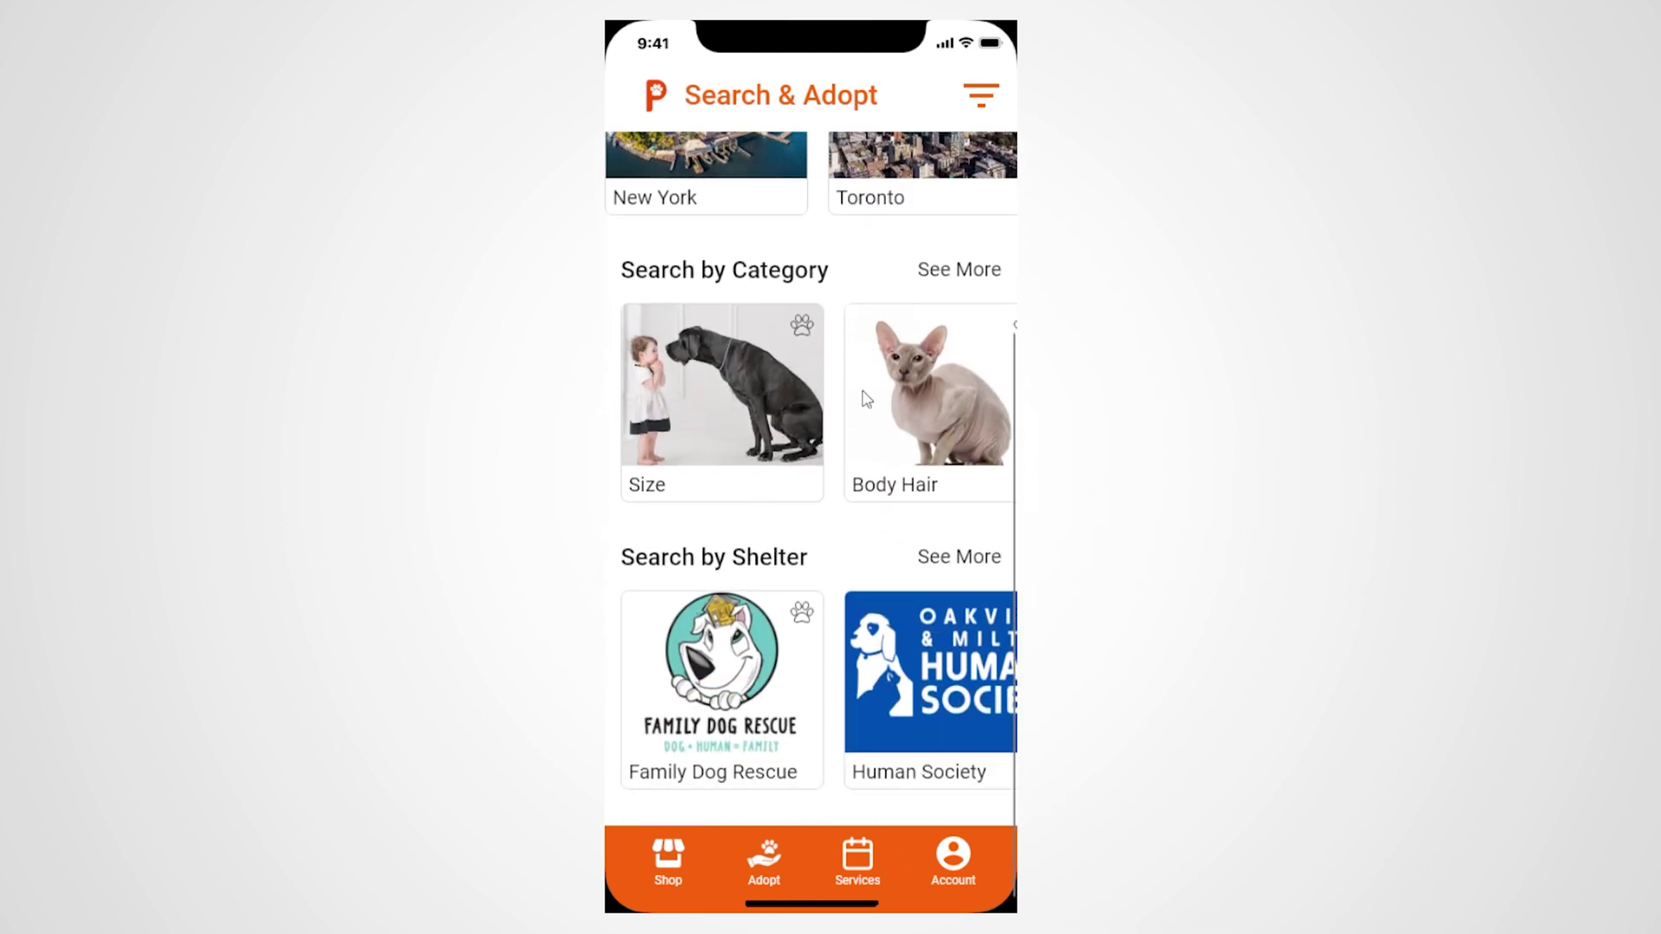
mouse_move(924, 705)
mouse_down()
mouse_move(605, 710)
mouse_move(907, 713)
mouse_up()
scroll(846, 688, up, 5)
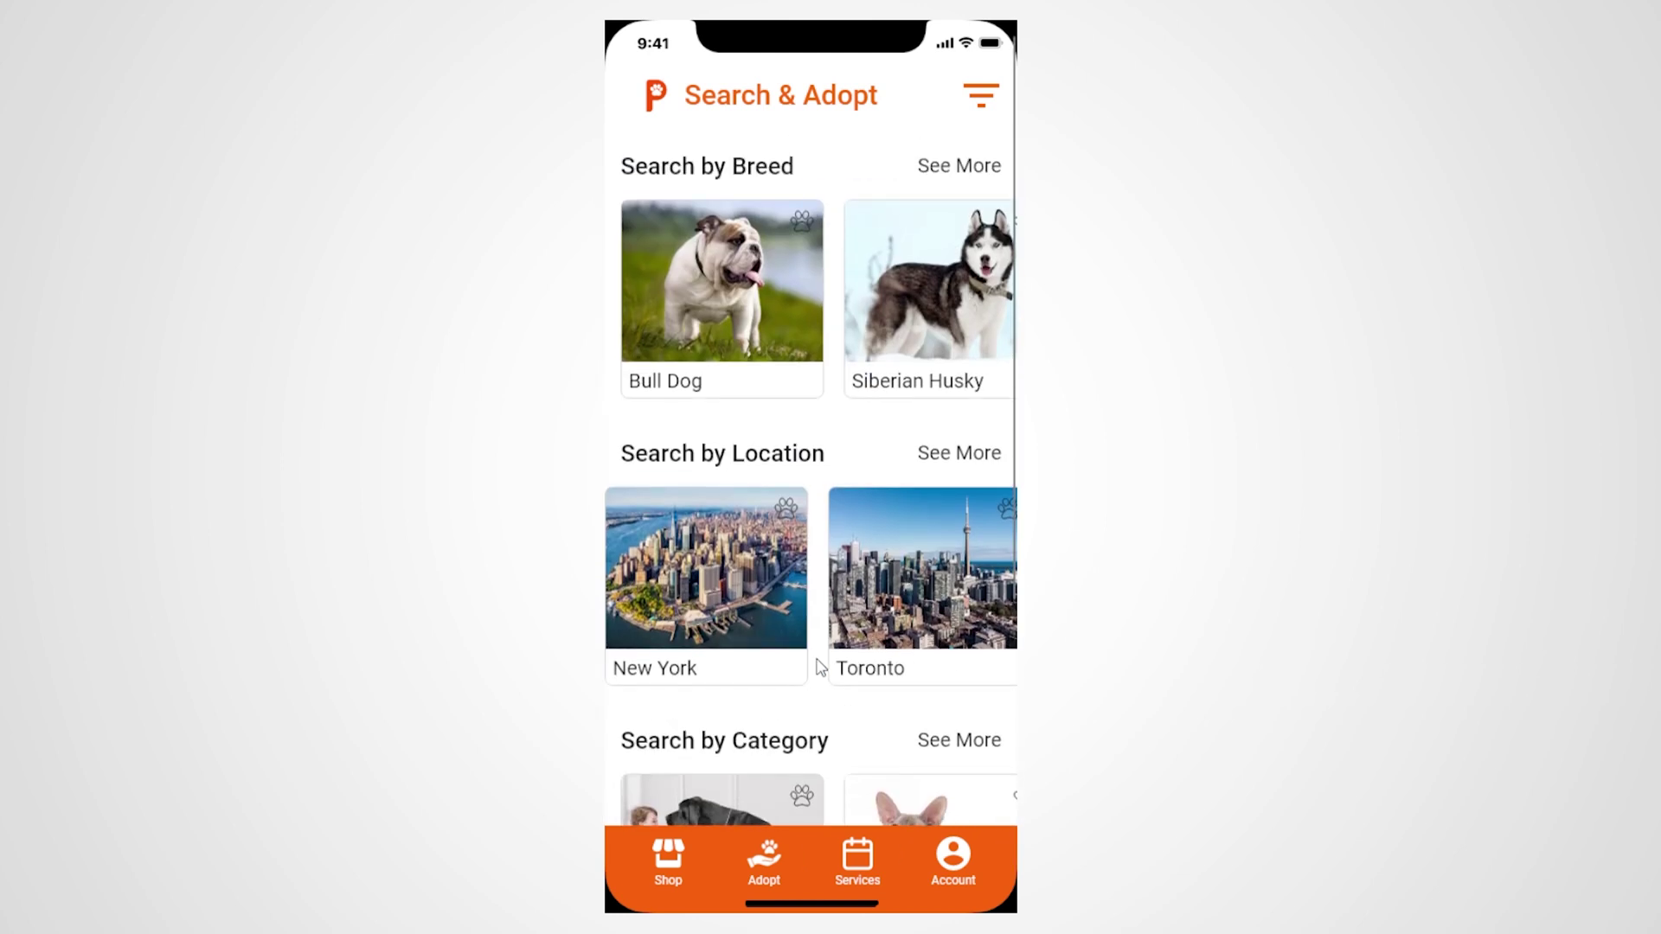
click(891, 282)
scroll(813, 663, down, 10)
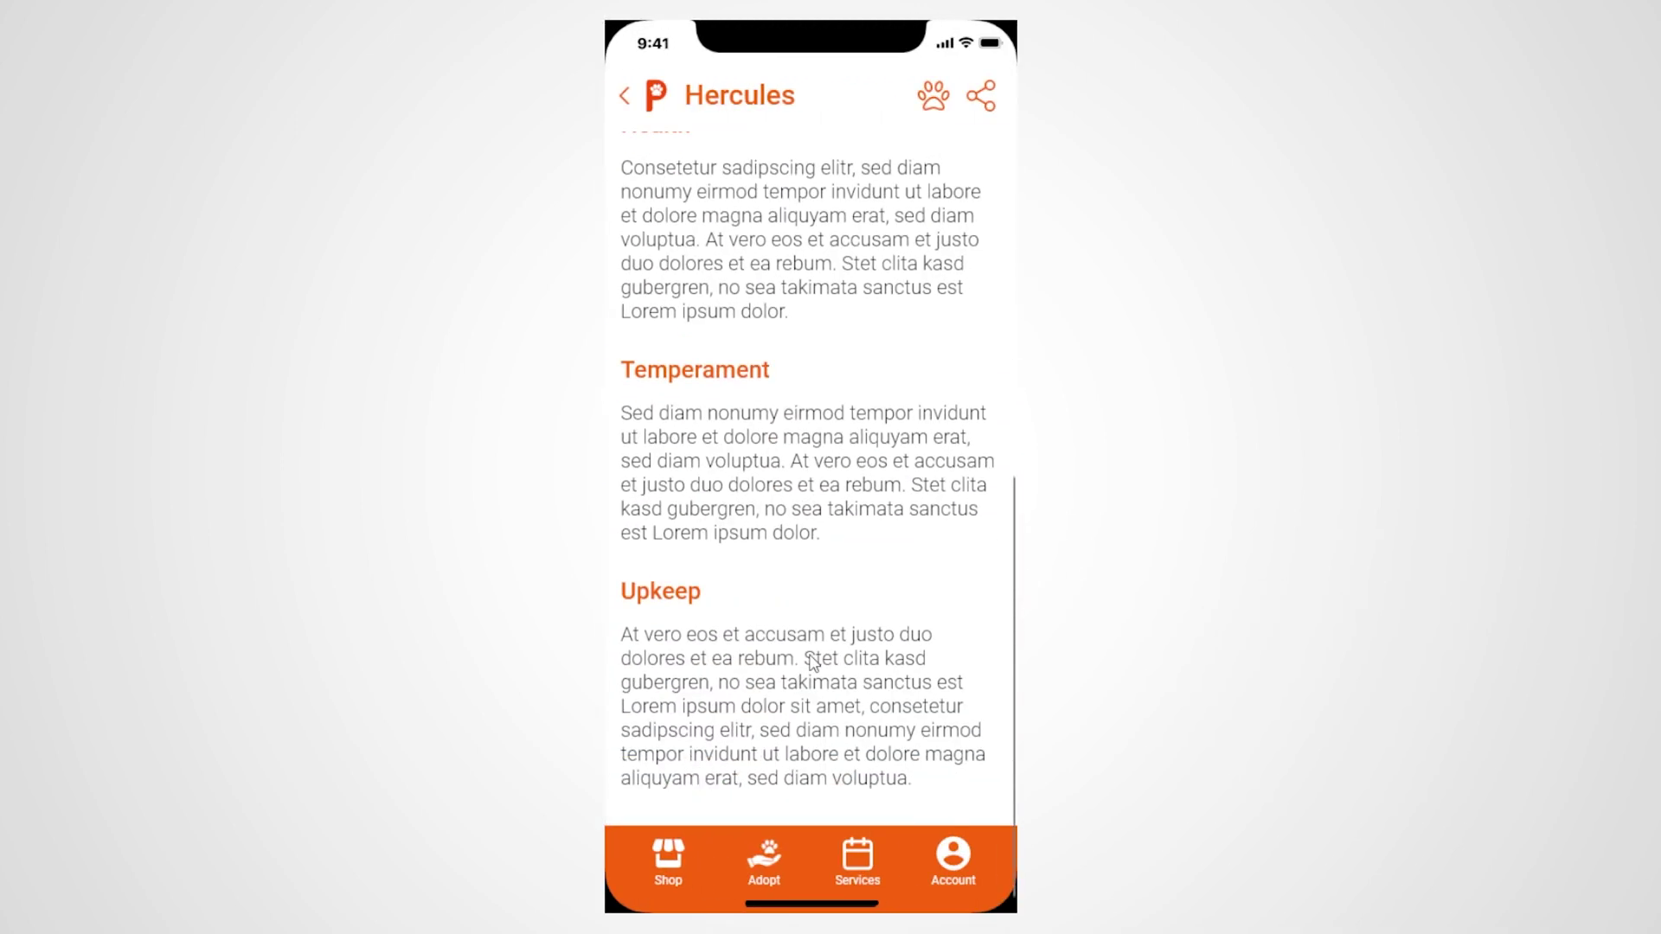
Step: Preview the Services and Account sections, including the Your Pets row, and return to the Shop section
click(863, 857)
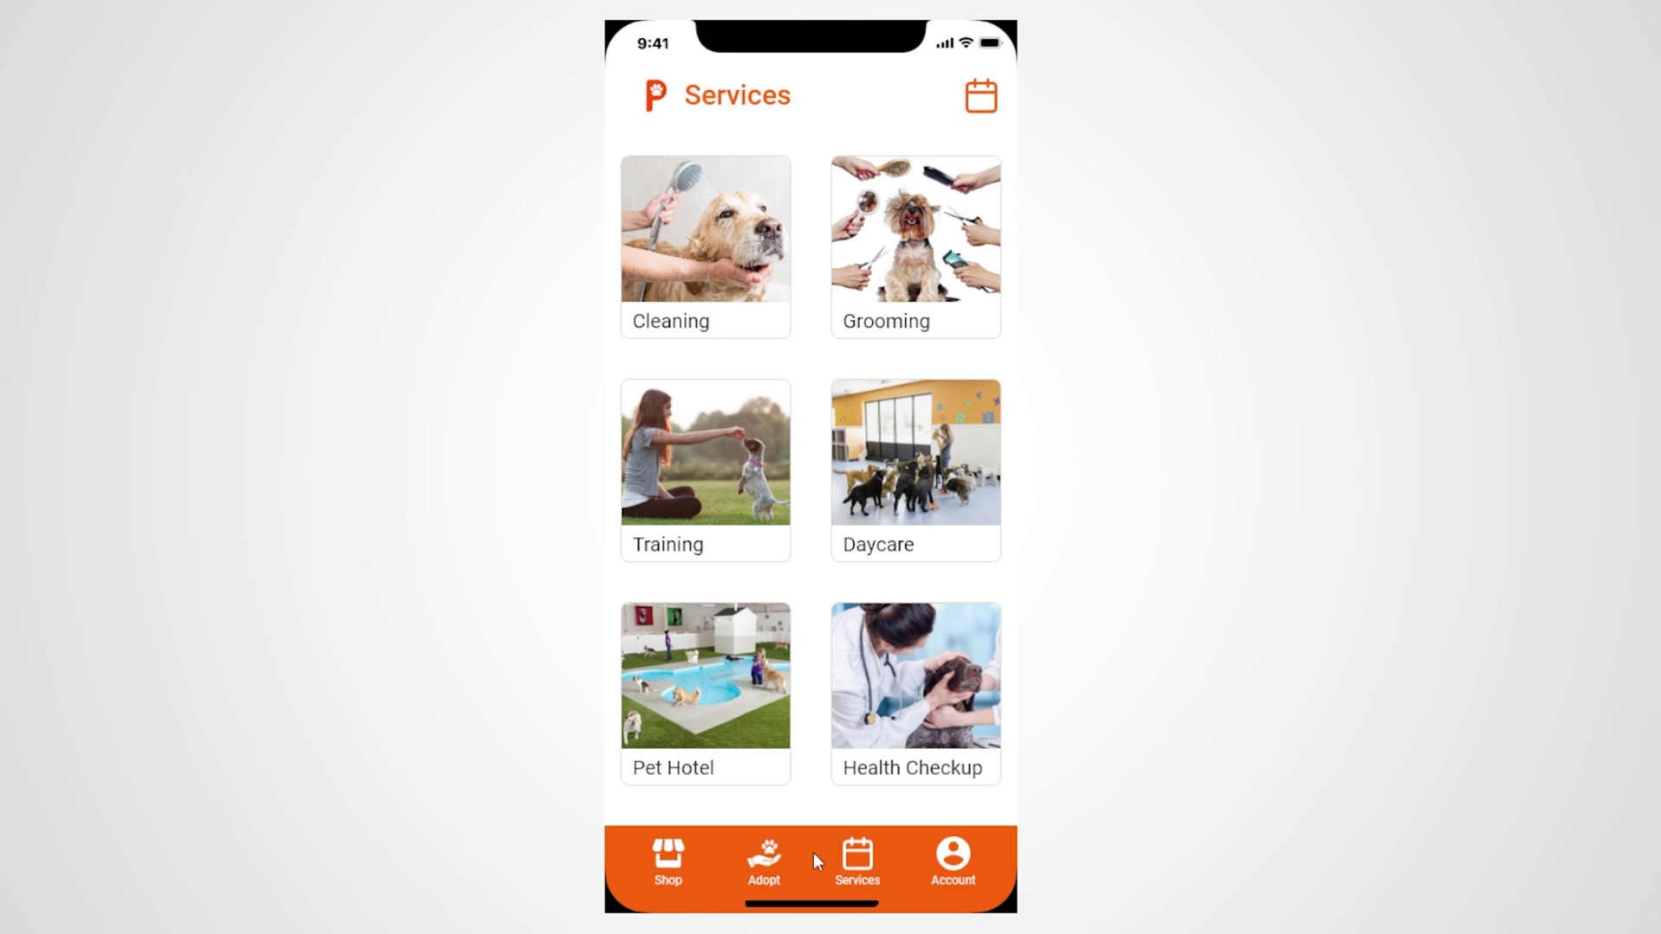
click(956, 857)
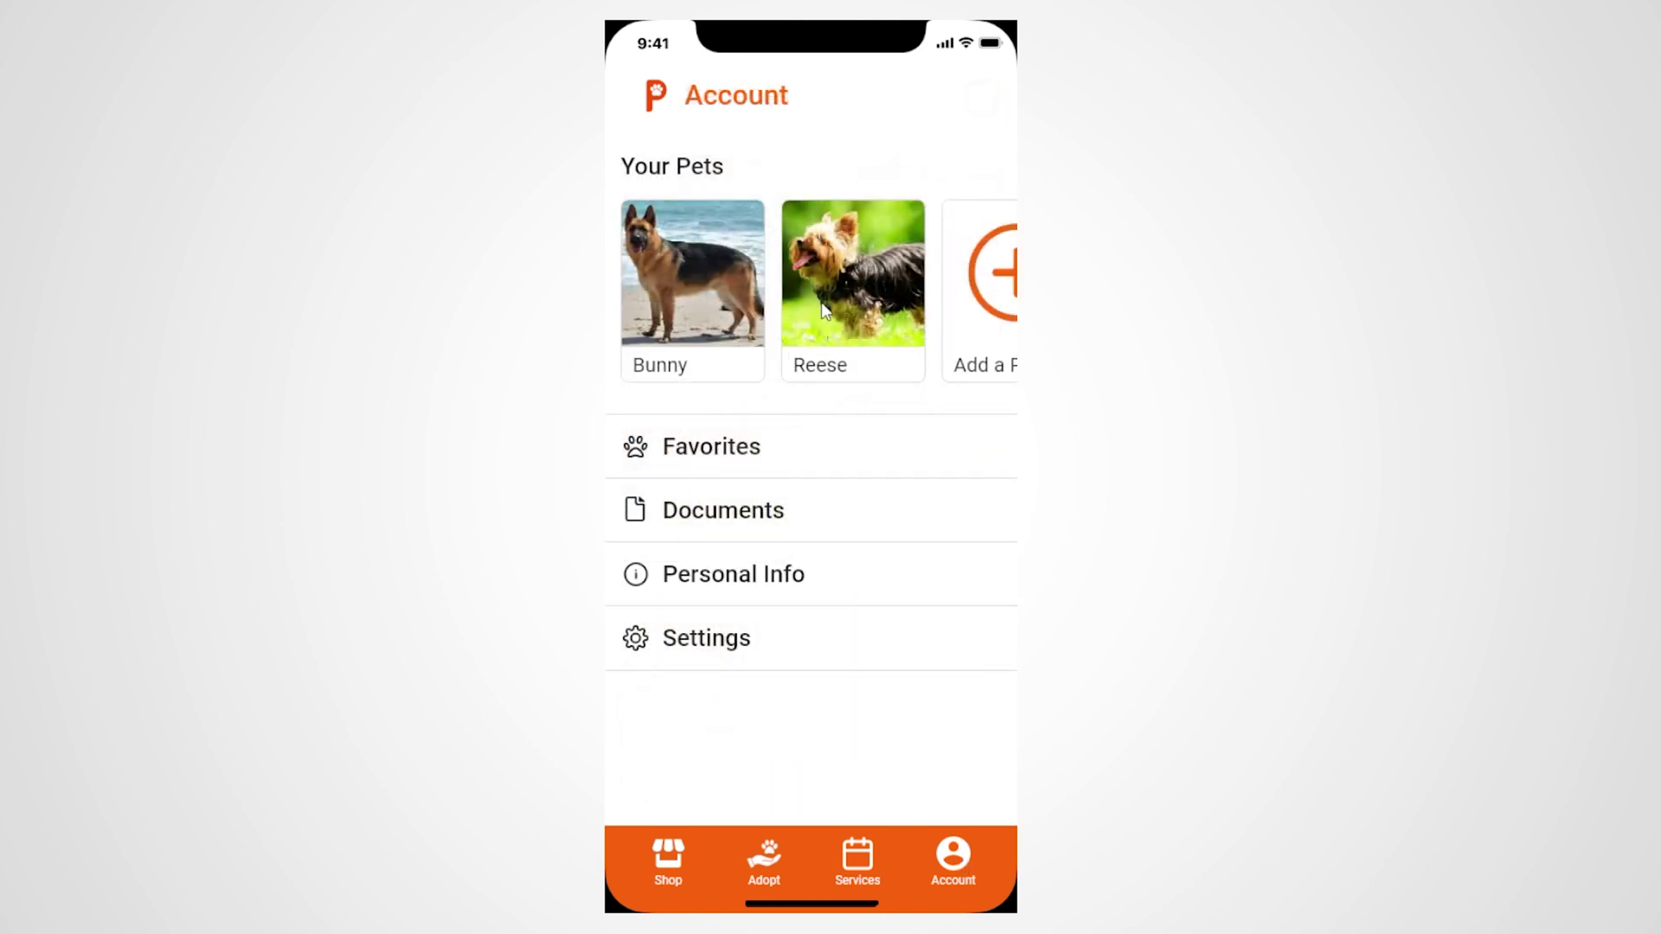
scroll(825, 312, right, 2)
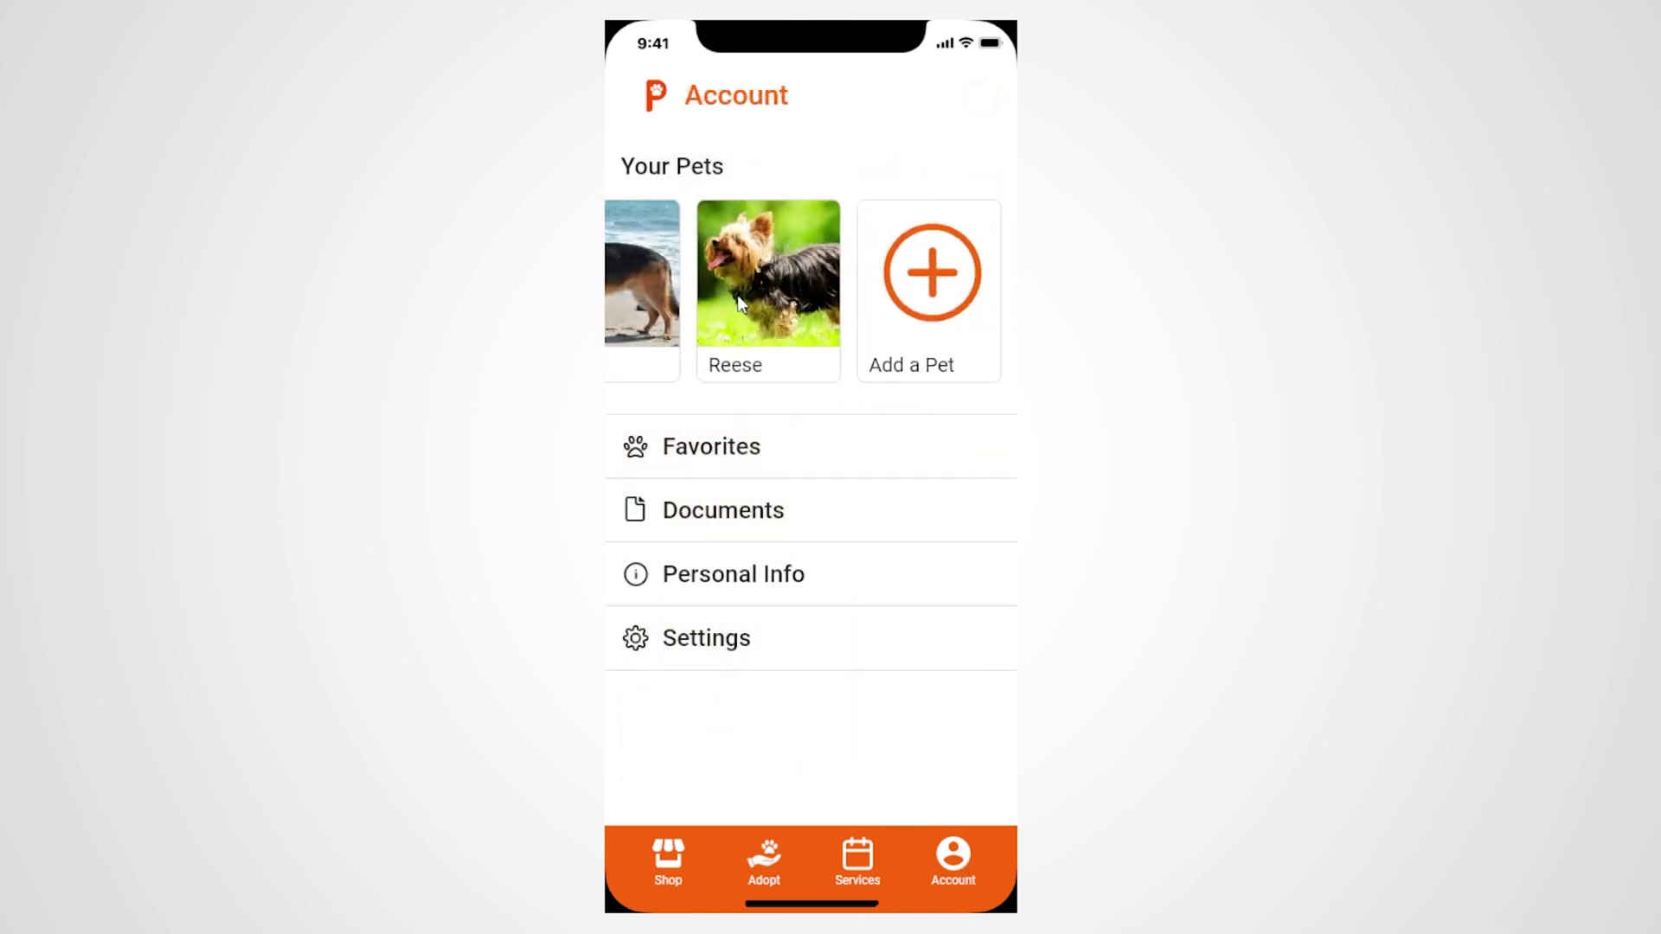
scroll(879, 294, left, 2)
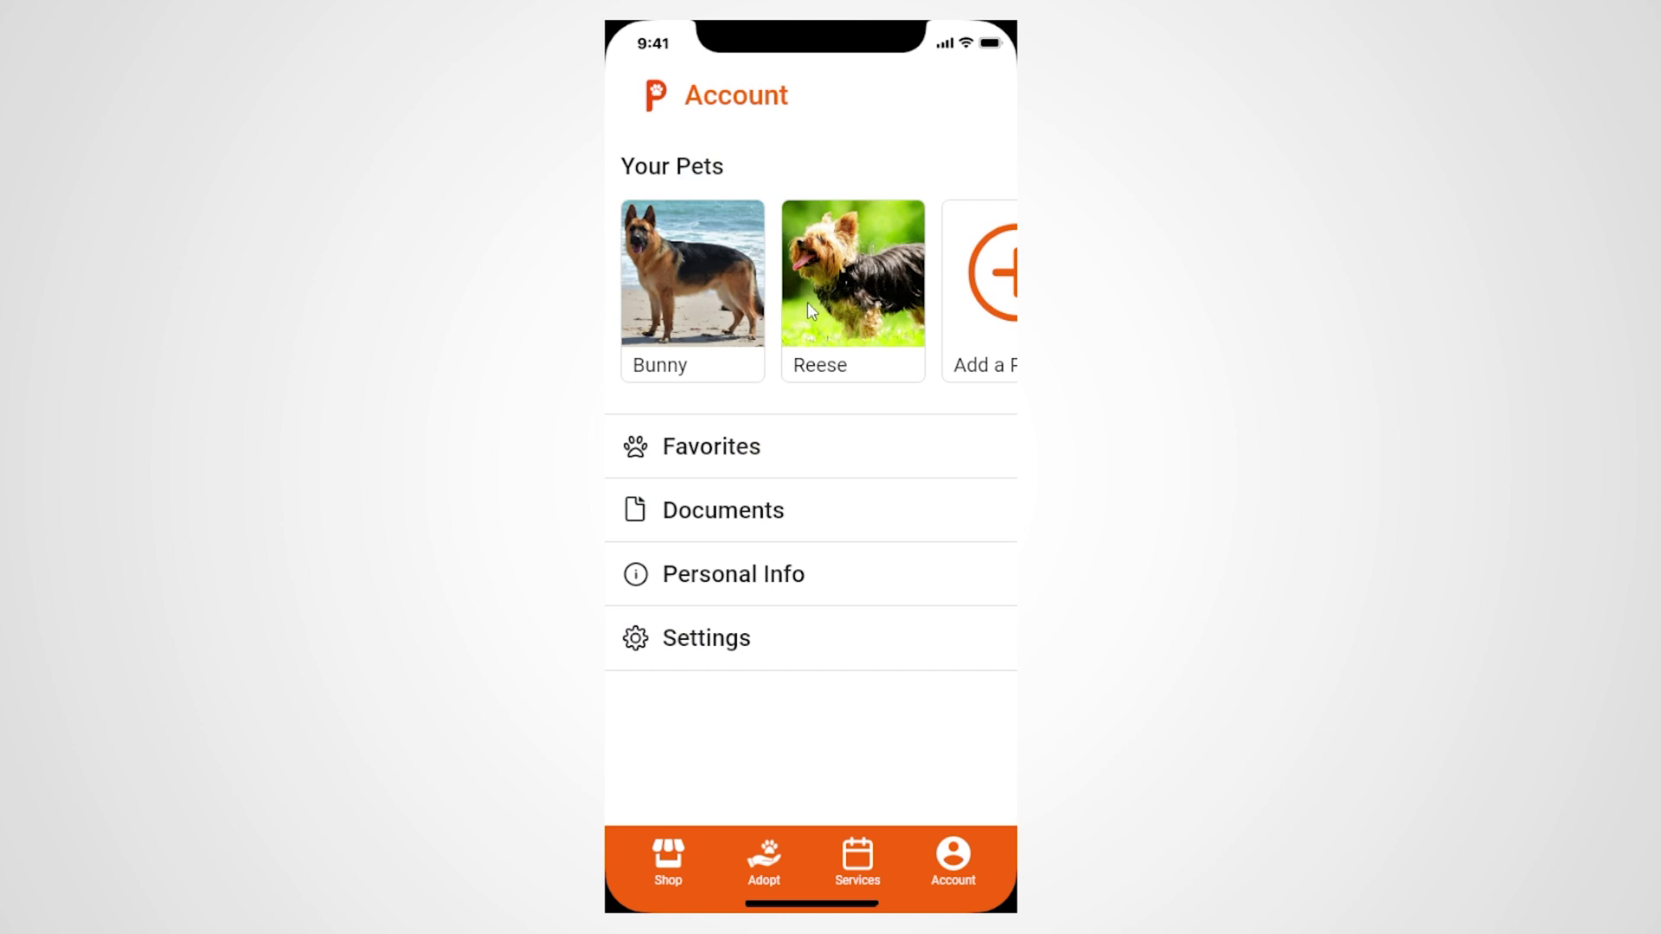
click(670, 858)
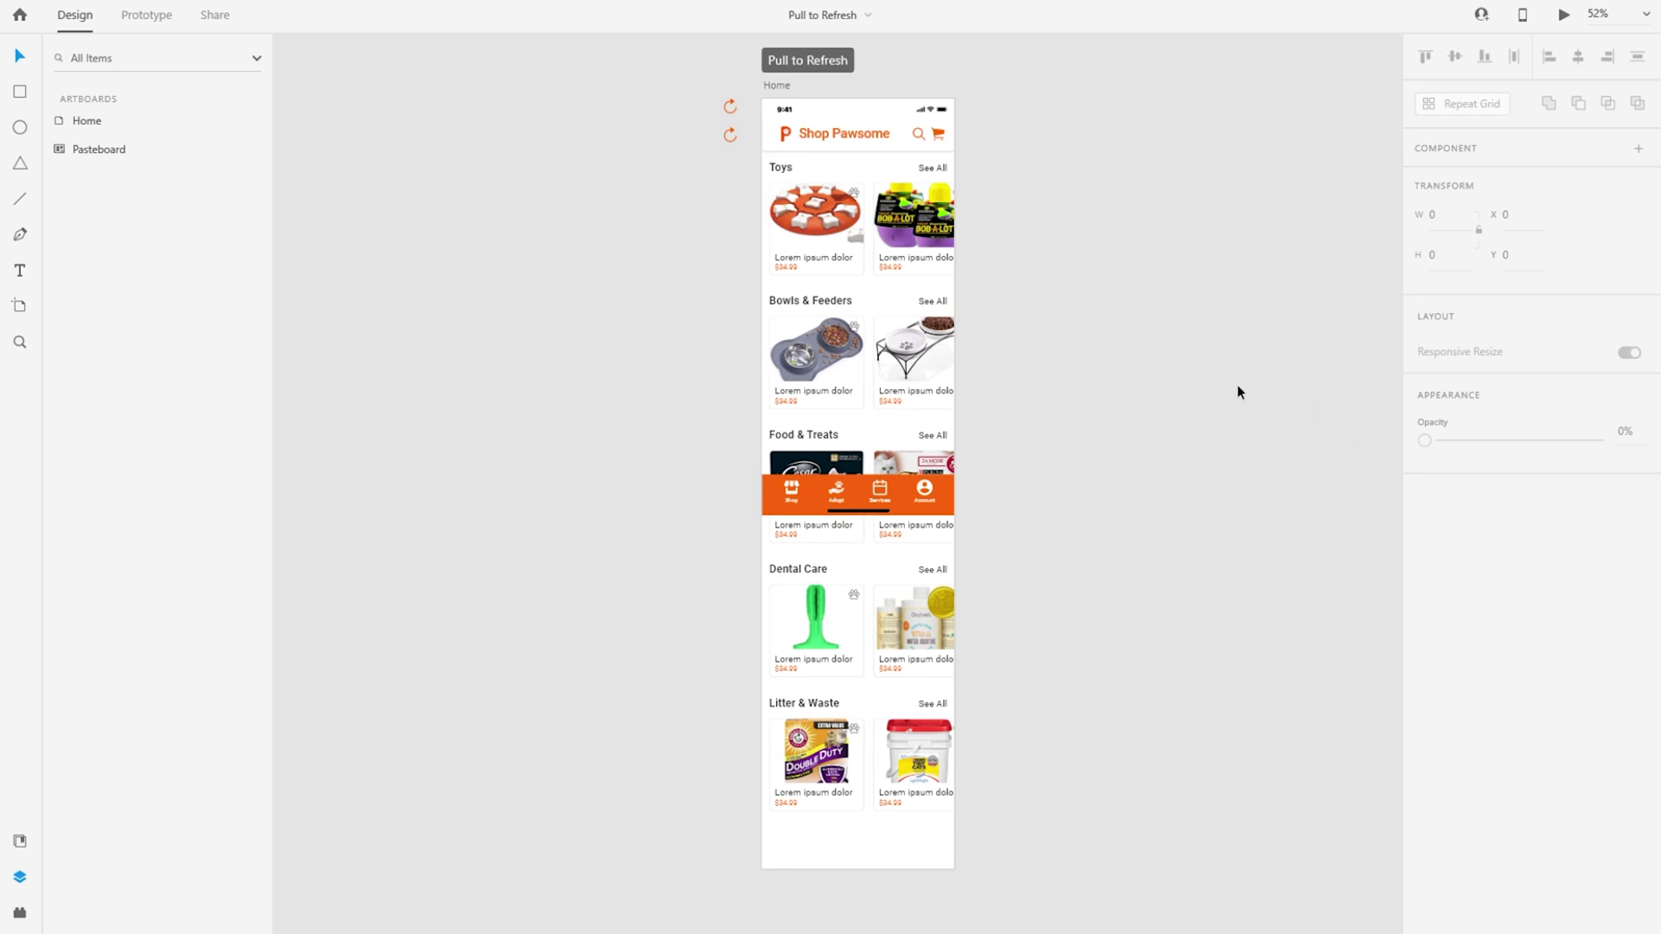
Step: Switch to Adobe XD and inspect the Home artboard, the upper refresh icon on the pasteboard and the installed plugins
click(782, 87)
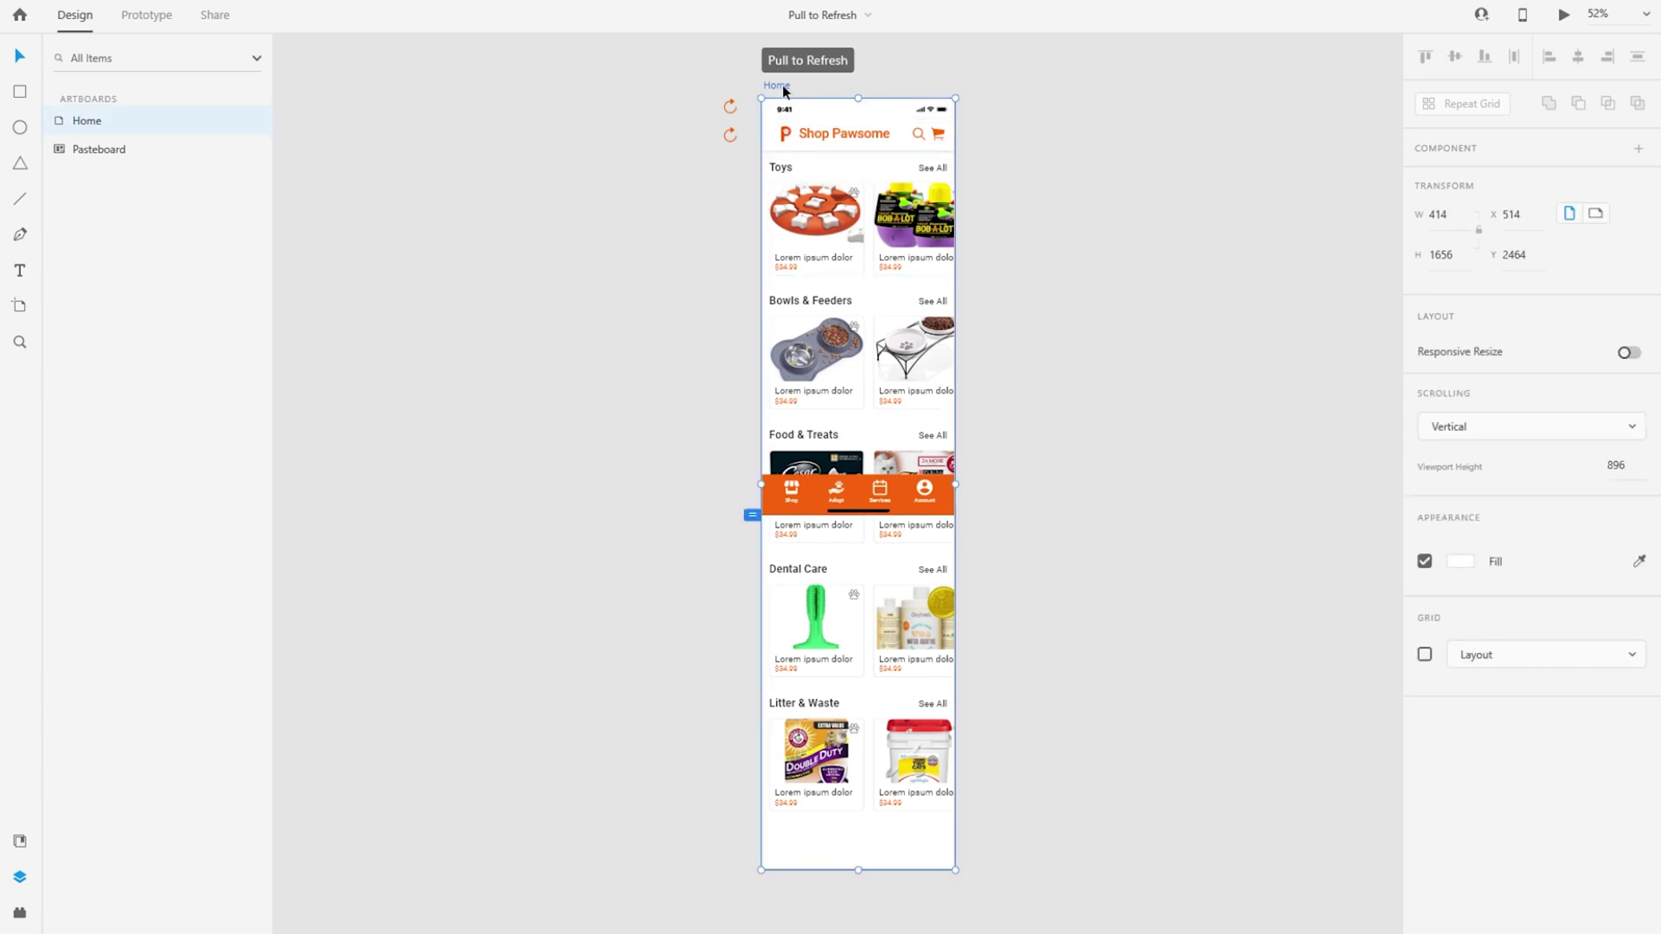
scroll(781, 87, up, 5)
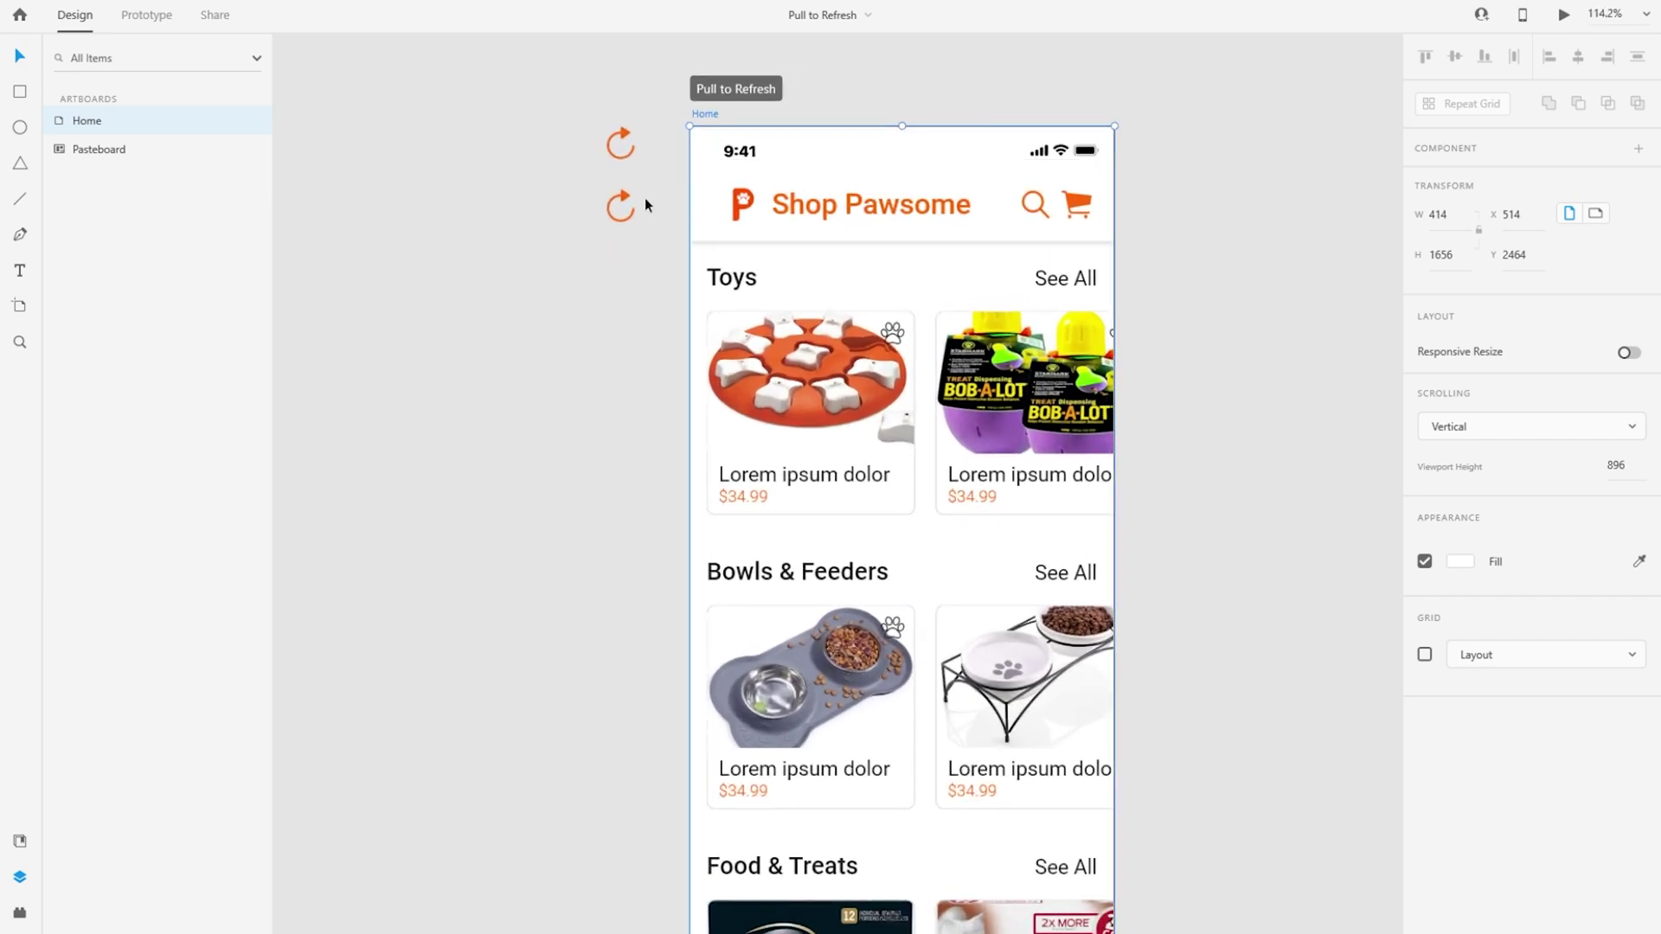
click(627, 141)
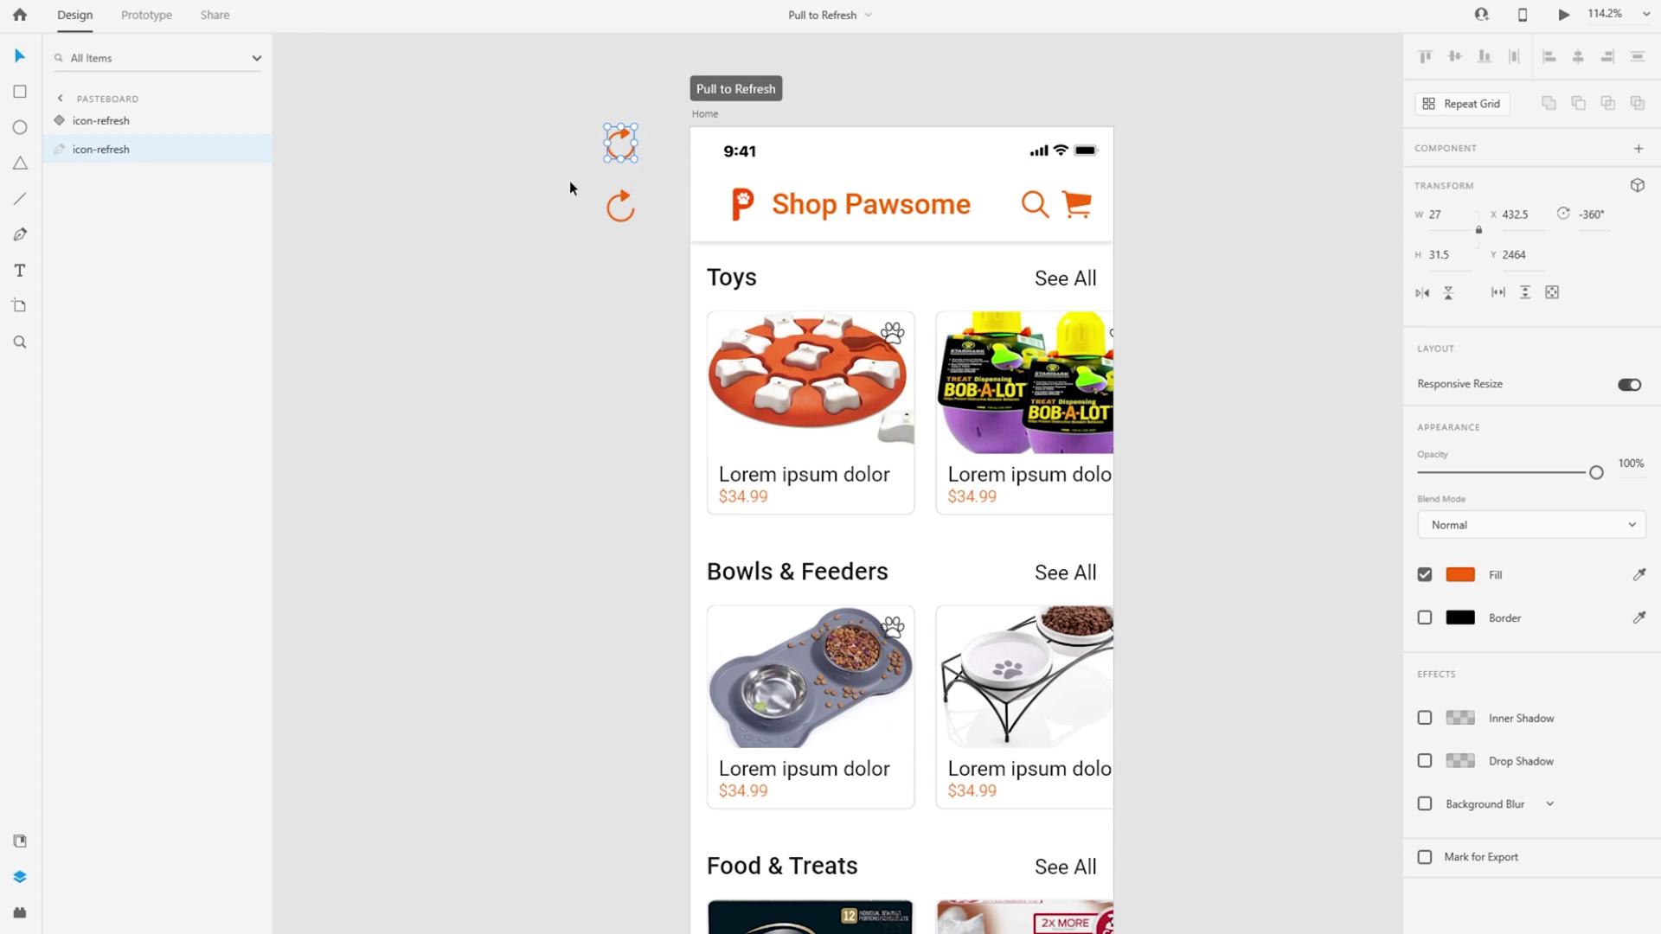
click(24, 913)
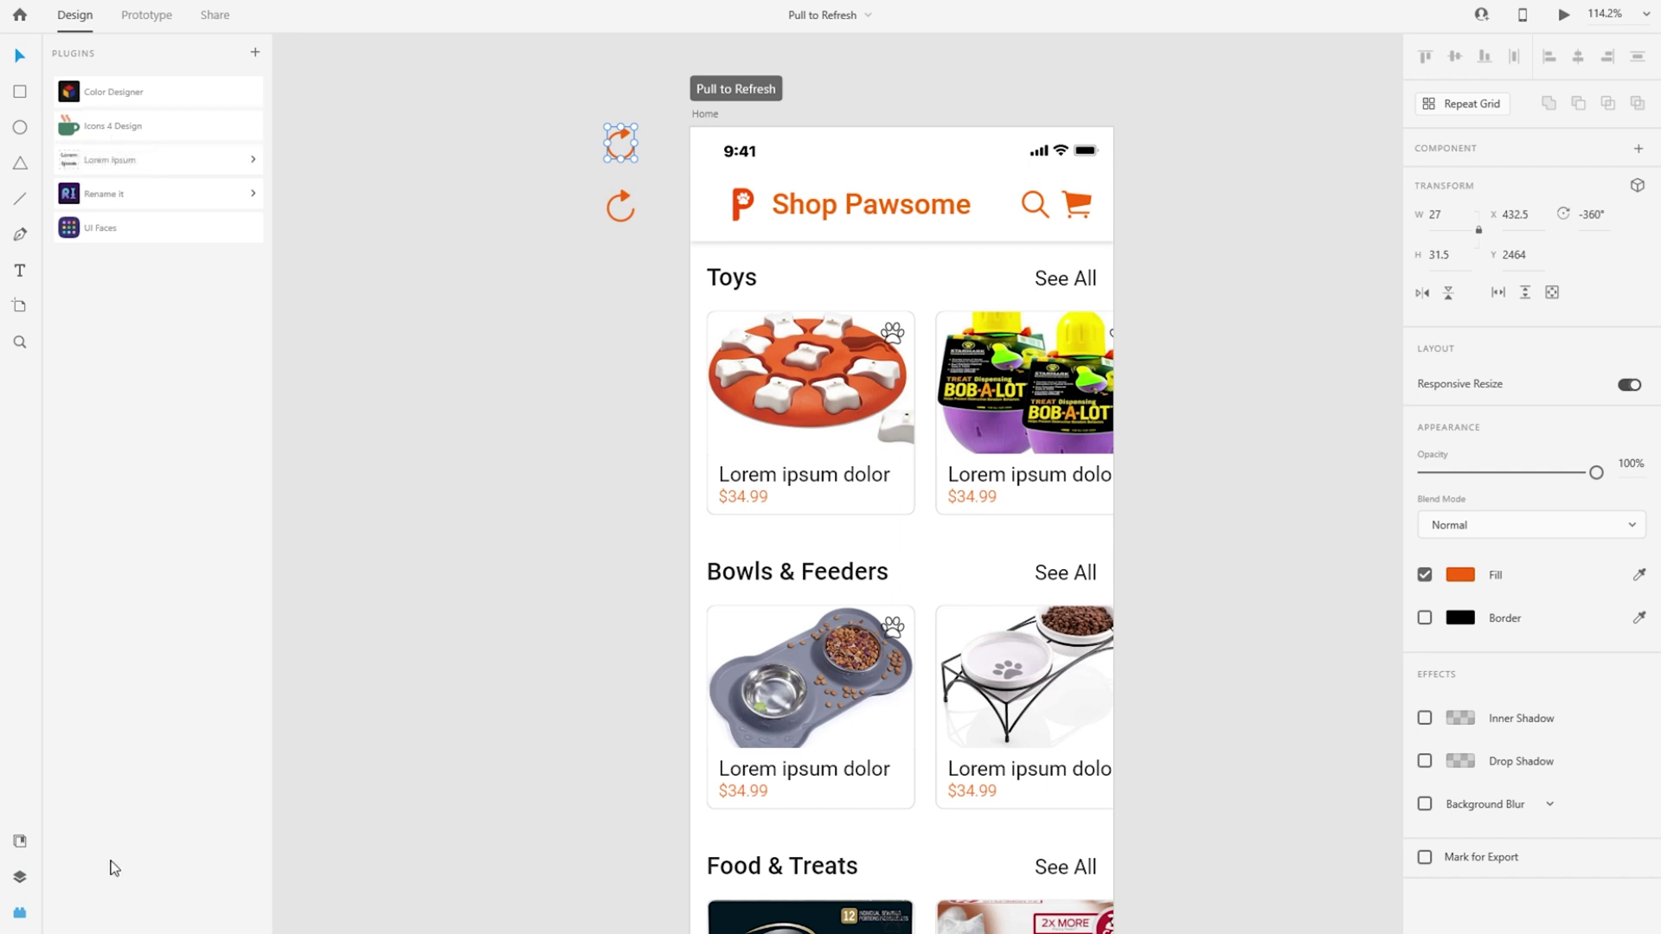
click(19, 877)
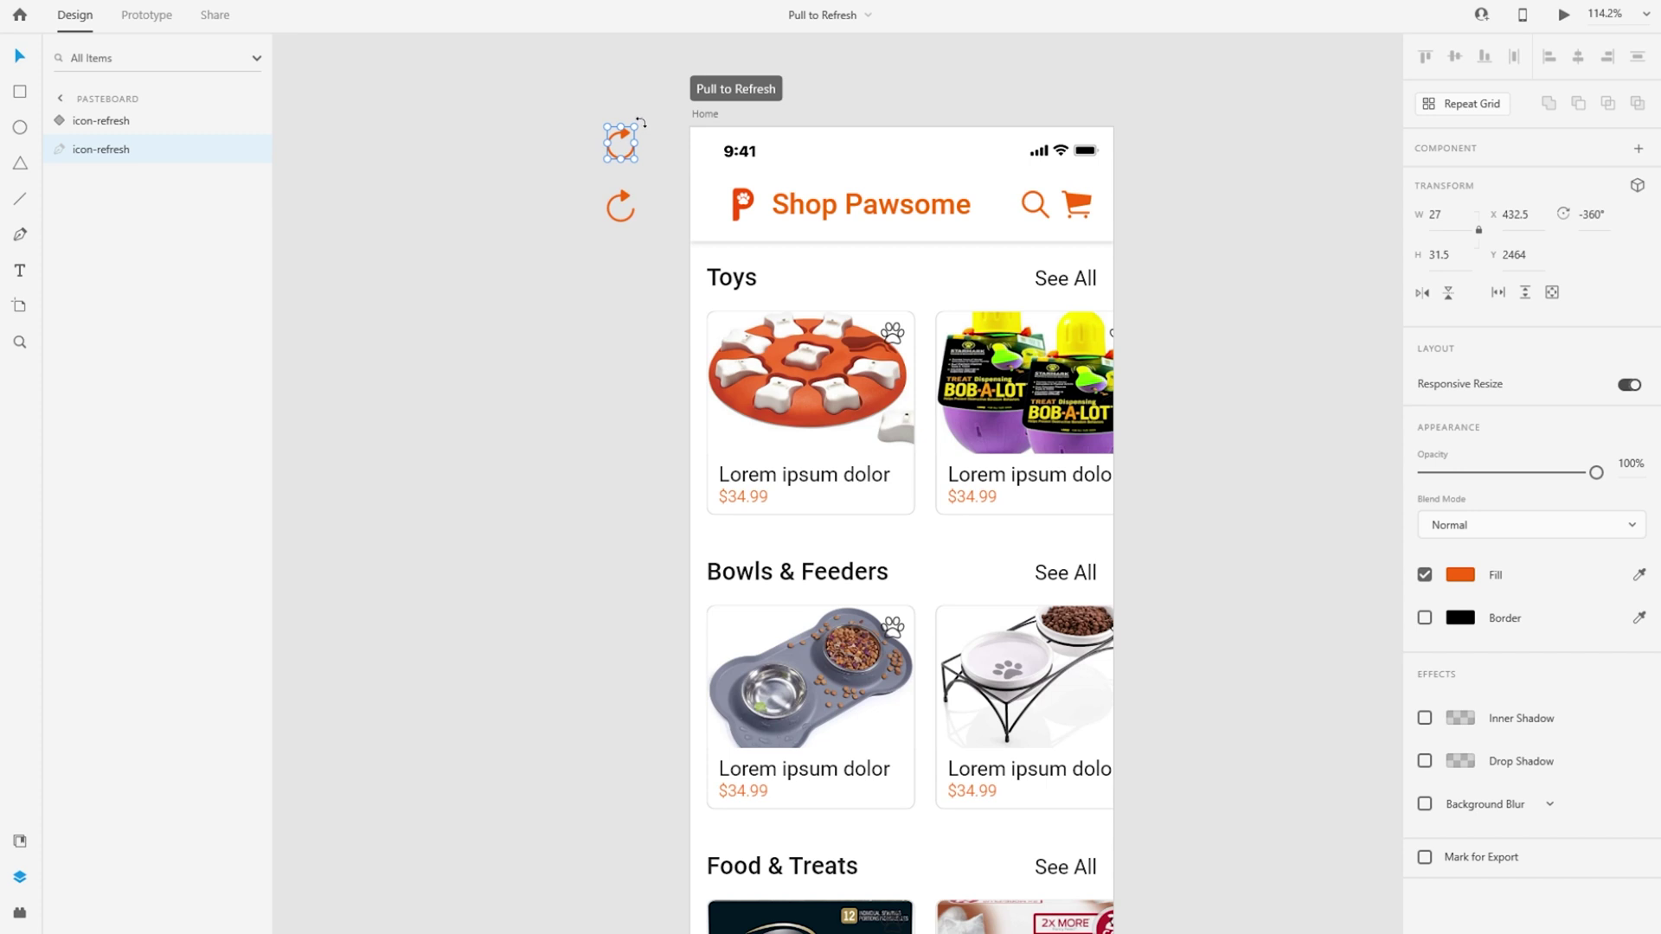
Step: Try rotating the upper, standalone refresh icon on the pasteboard
drag(641, 124, 694, 188)
scroll(533, 186, up, 1)
scroll(754, 366, up, 1)
scroll(632, 207, up, 3)
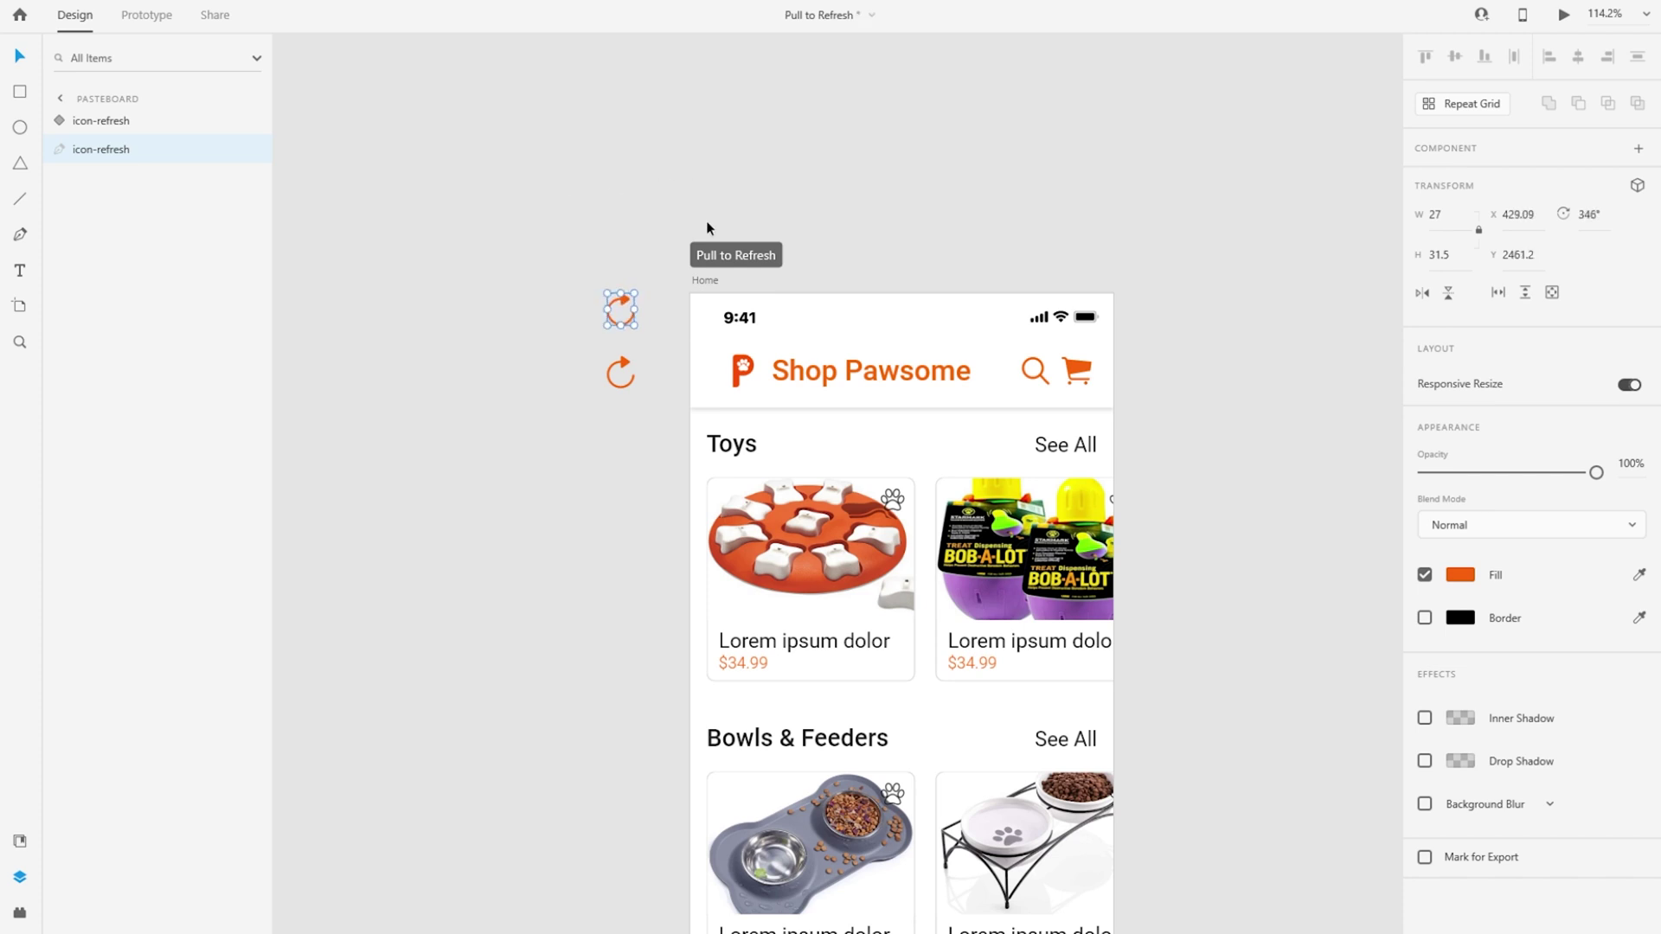
Step: Examine the lower refresh icon component and its nested icon-refresh and Rectangle 10 layers
click(635, 387)
scroll(836, 461, left, 2)
scroll(836, 460, up, 1)
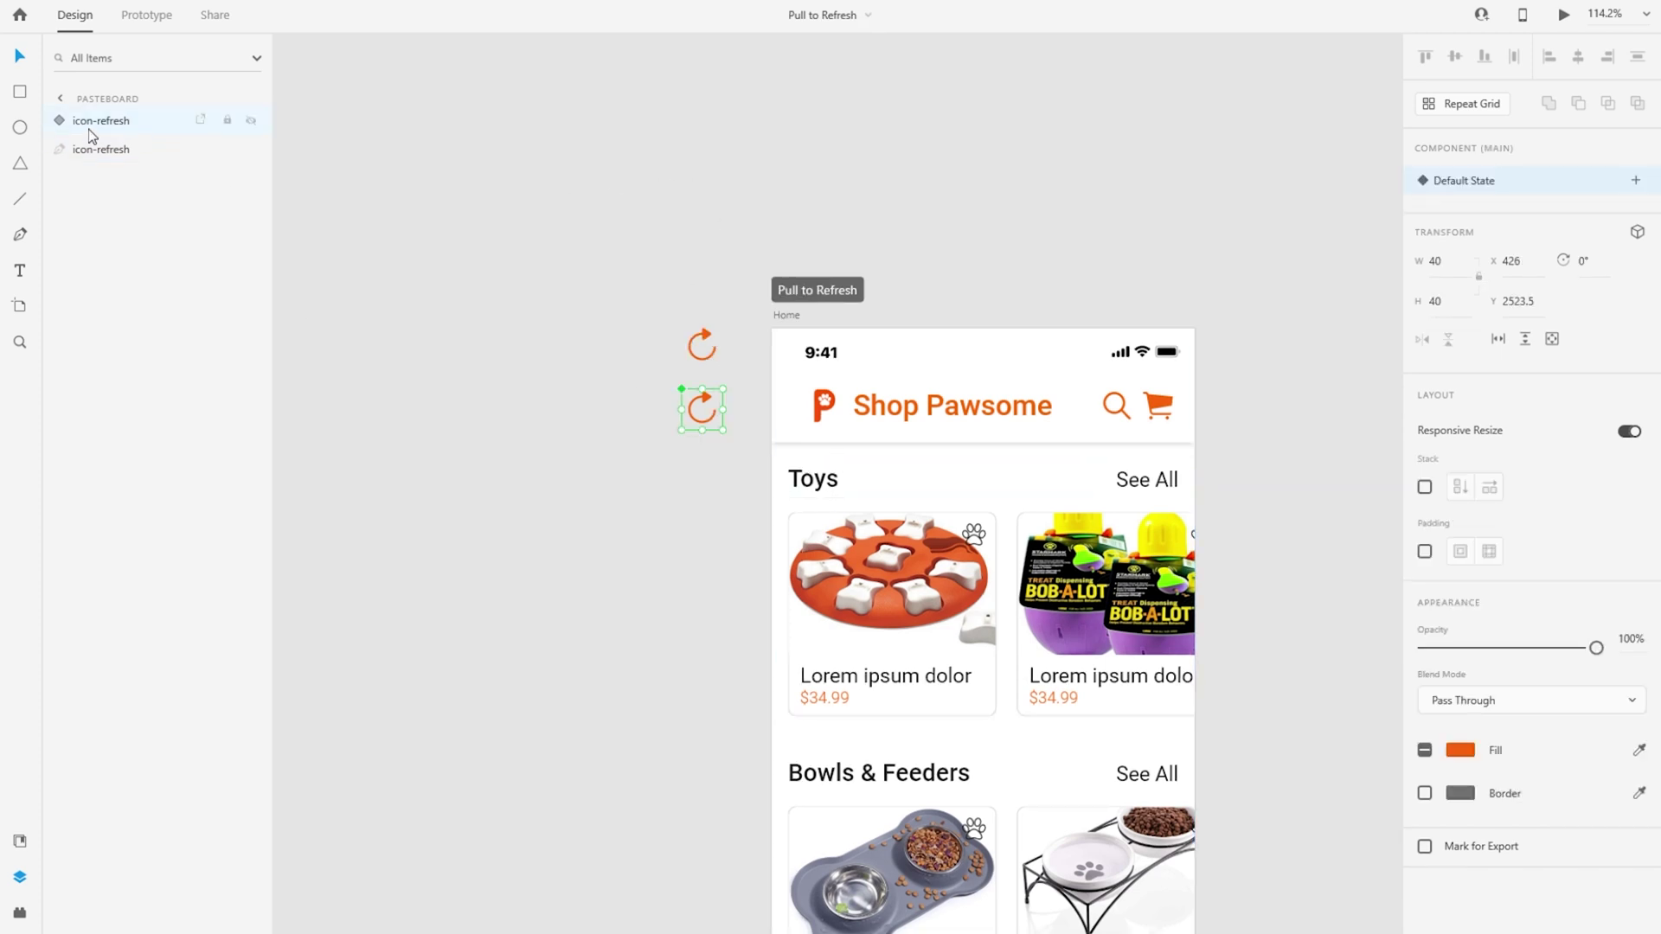
click(61, 121)
click(120, 150)
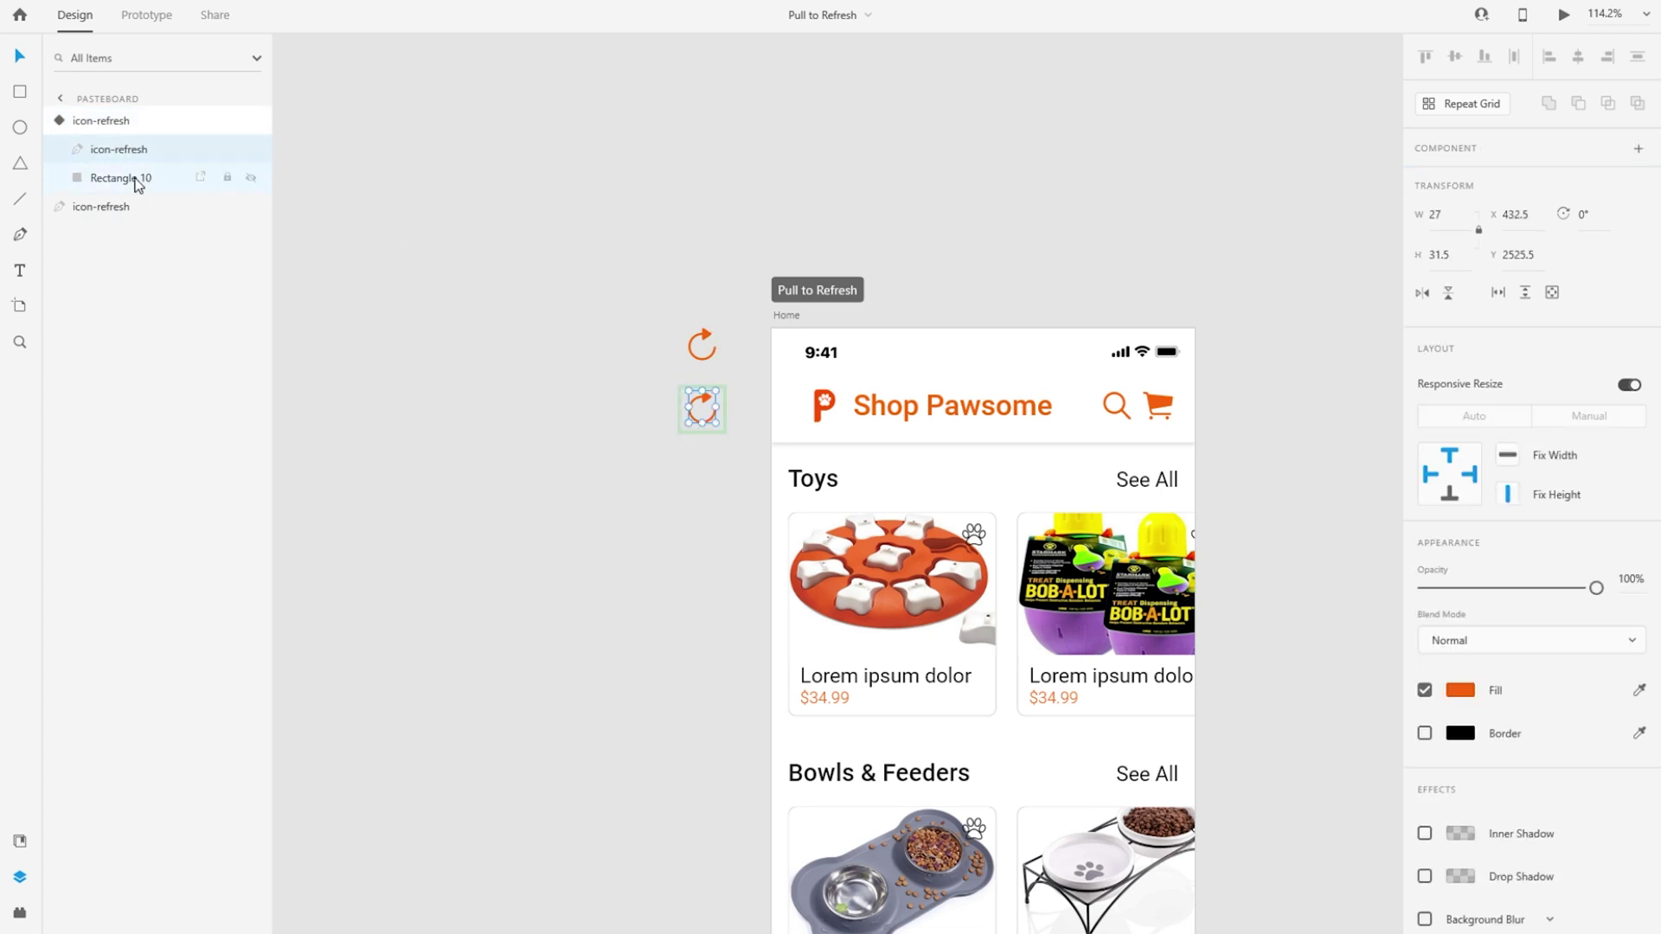
click(137, 179)
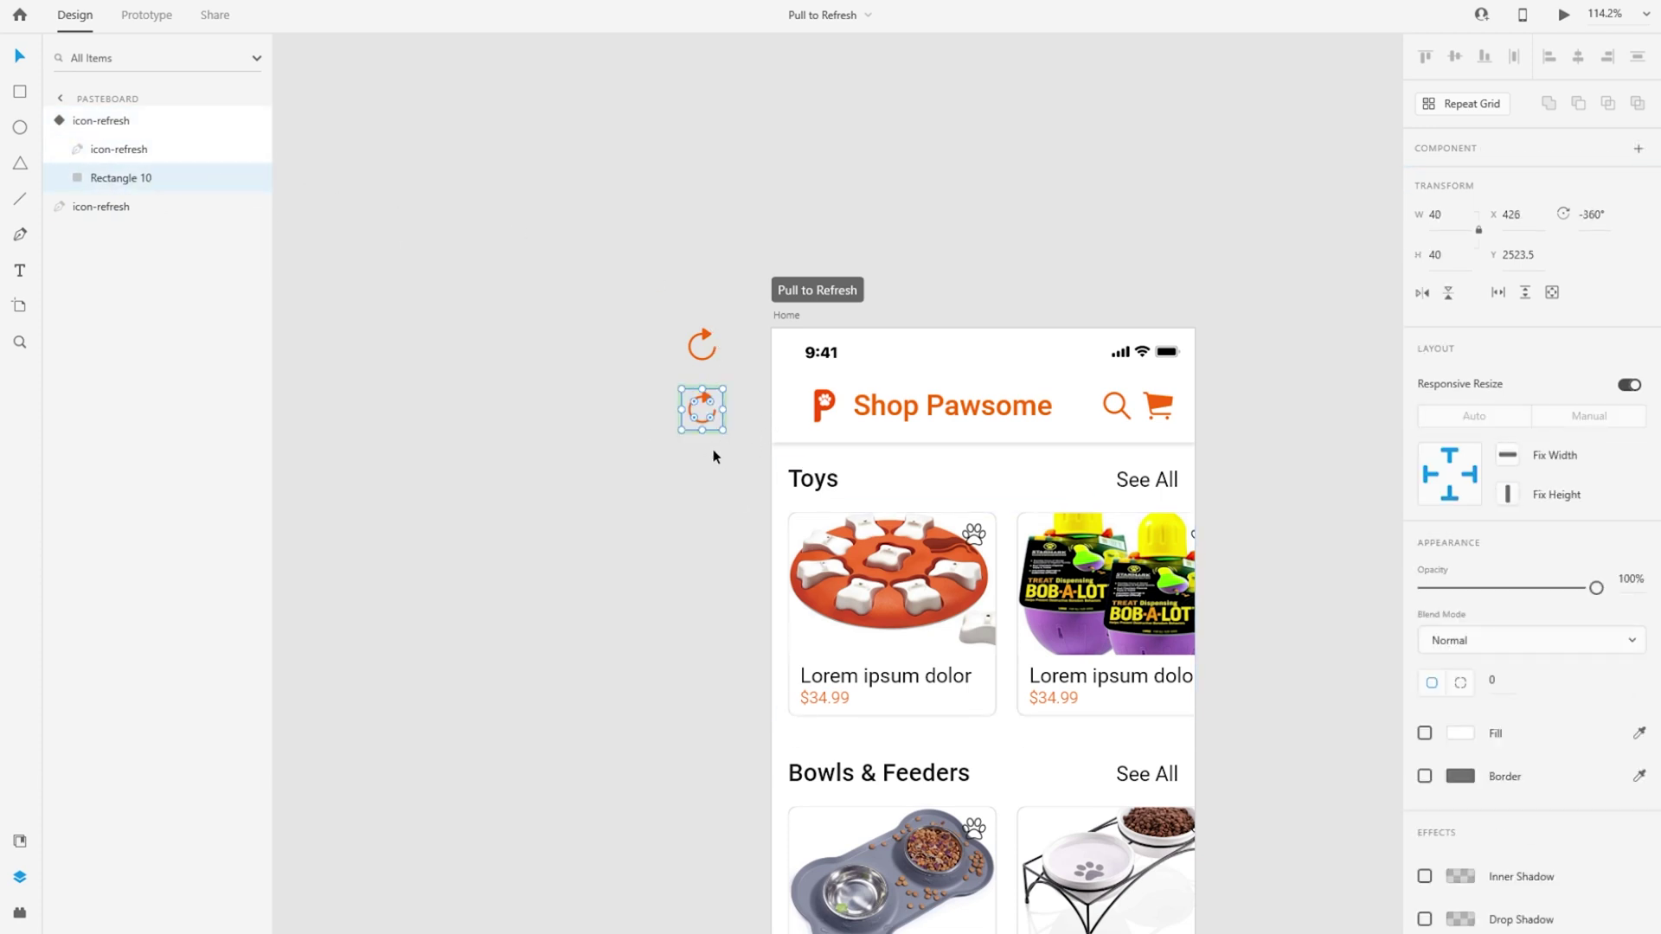
scroll(702, 420, up, 5)
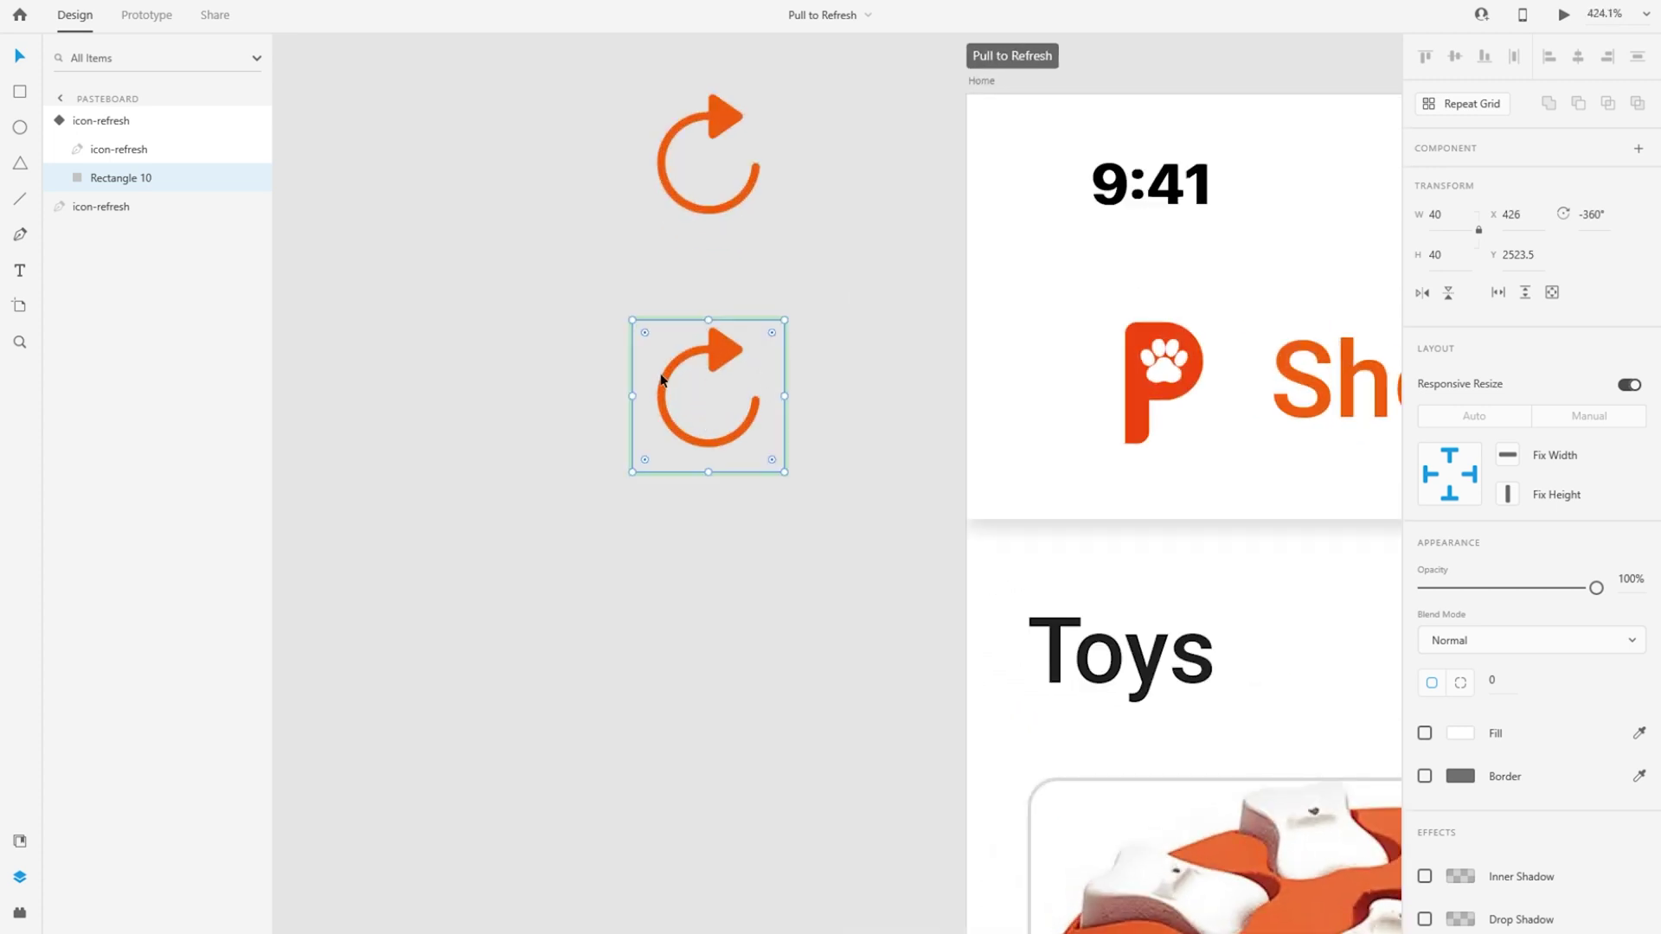
click(724, 353)
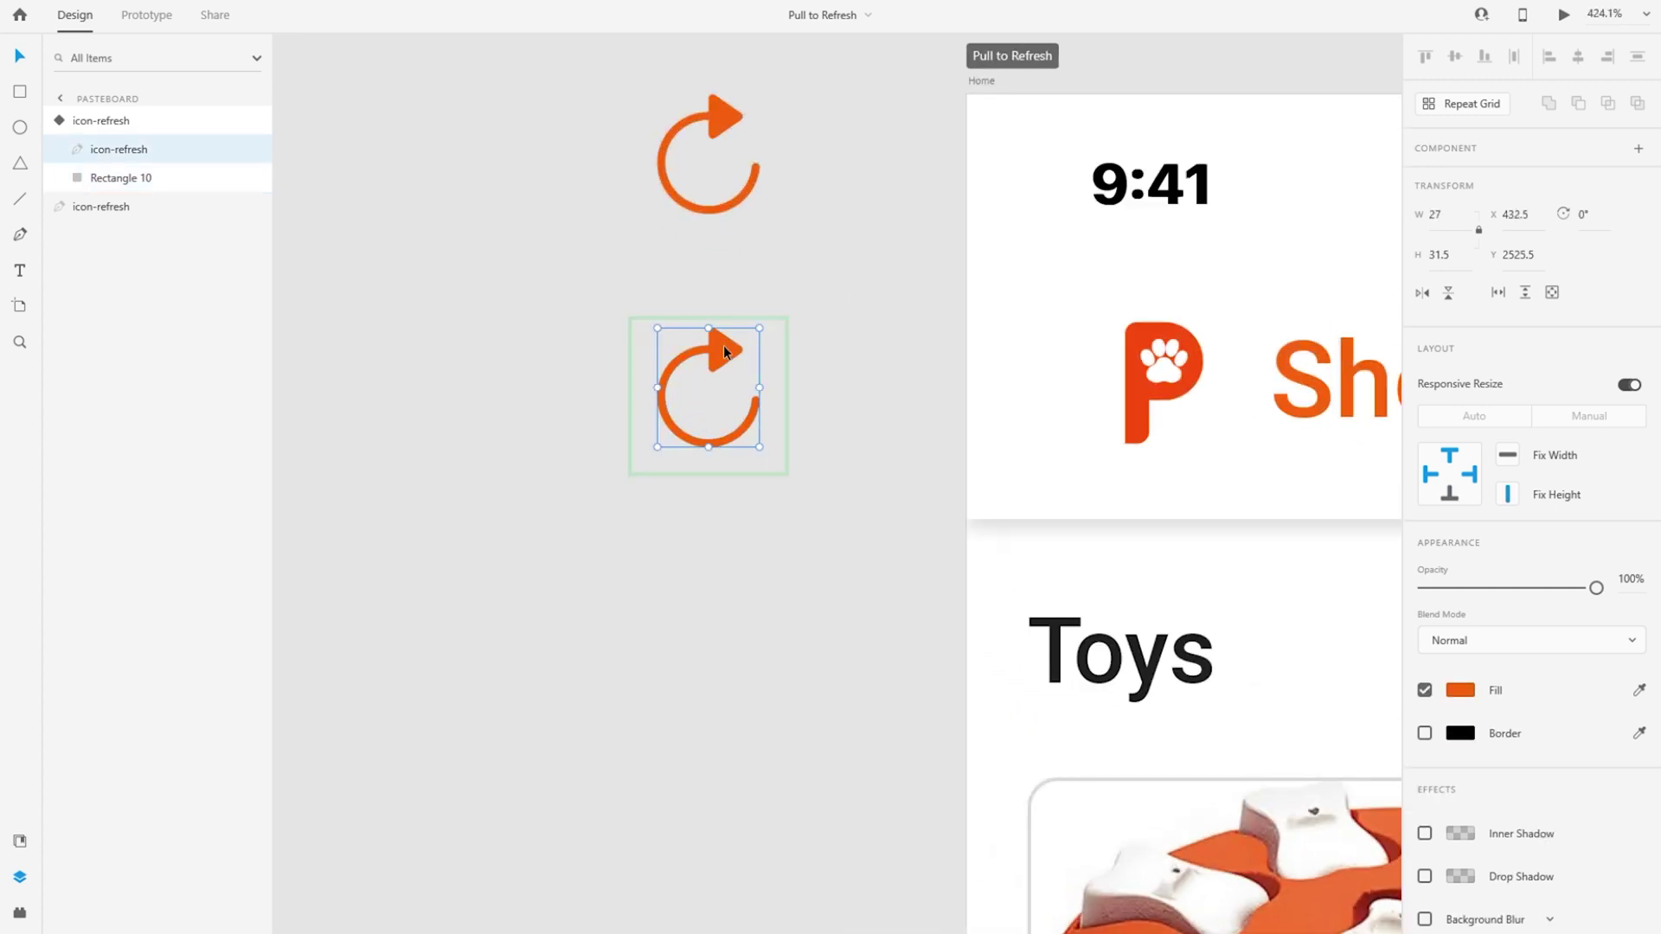
click(101, 120)
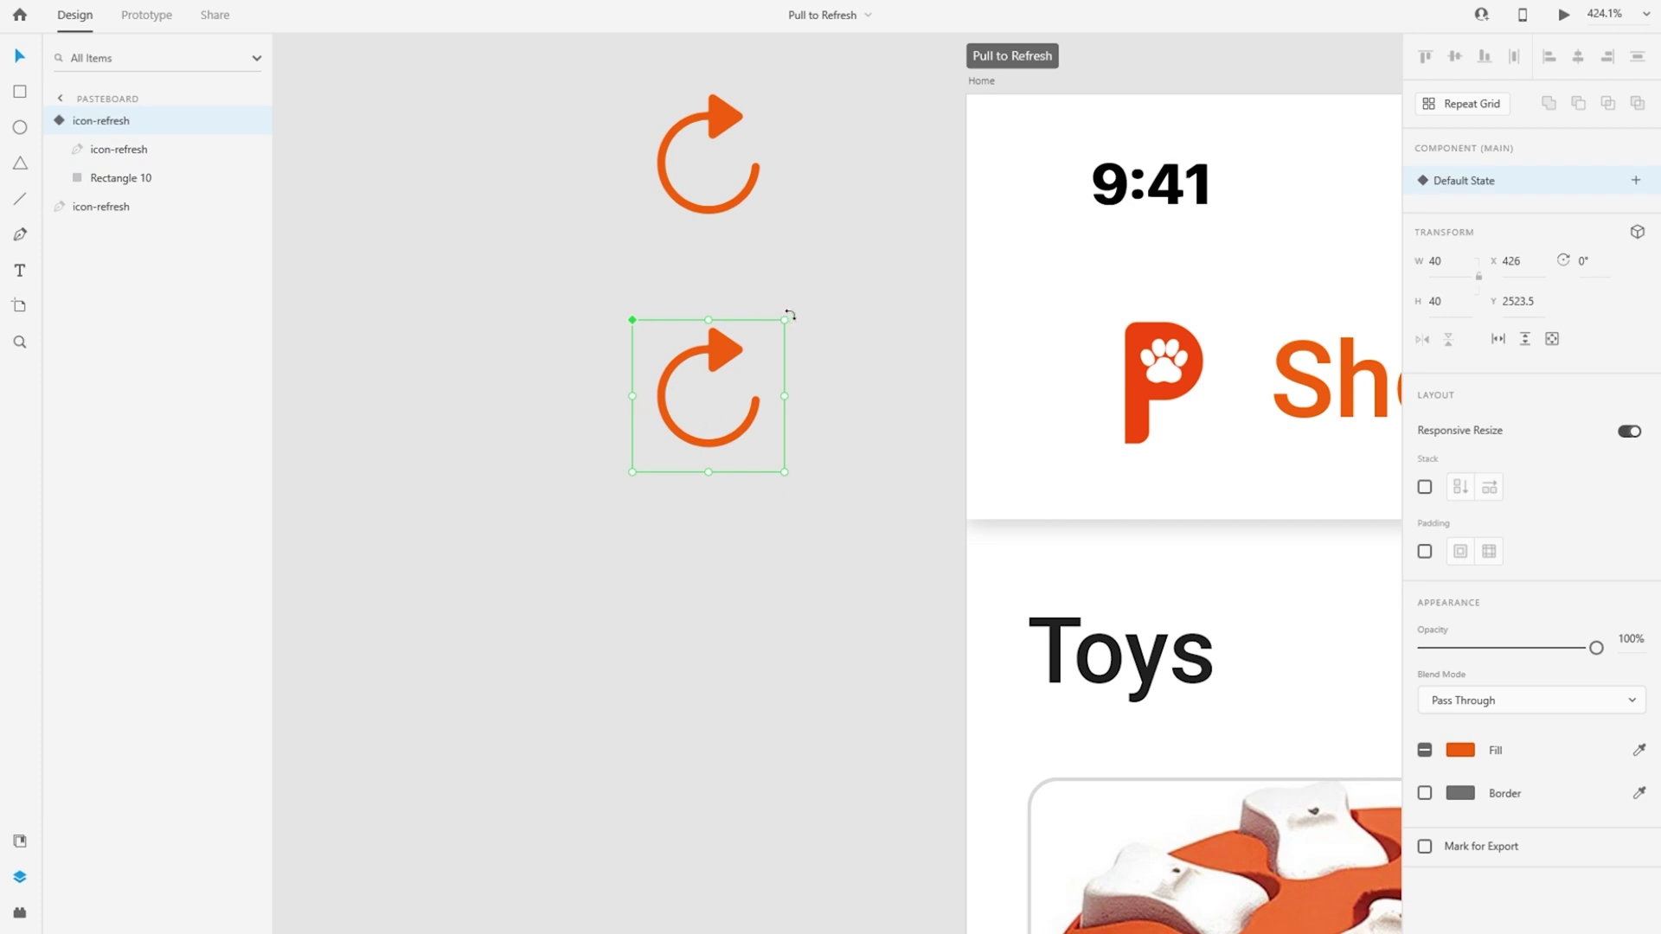
Step: Try rotating the lower refresh icon component, and leave the component selected at its original angle
click(790, 315)
drag(790, 314, 950, 456)
key(Escape)
key(ctrl+0)
click(664, 305)
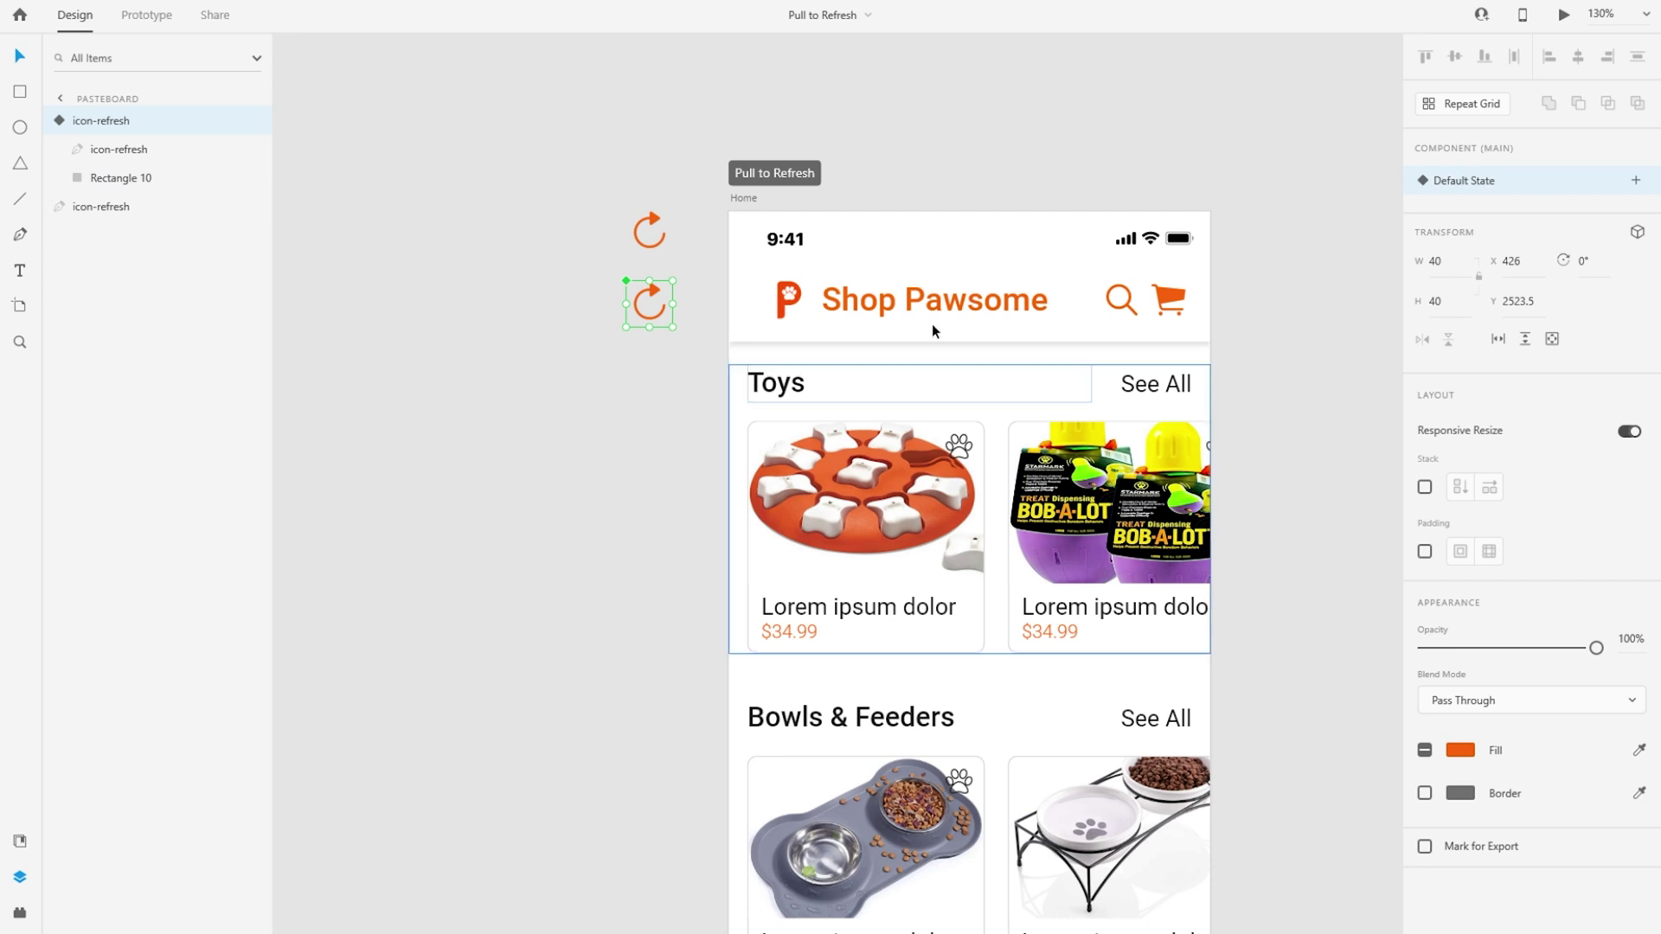
Step: Paste an instance of the refresh icon component onto the Home artboard and centre it over the header's lower edge at X 187, Y 76
click(765, 206)
key(ctrl+v)
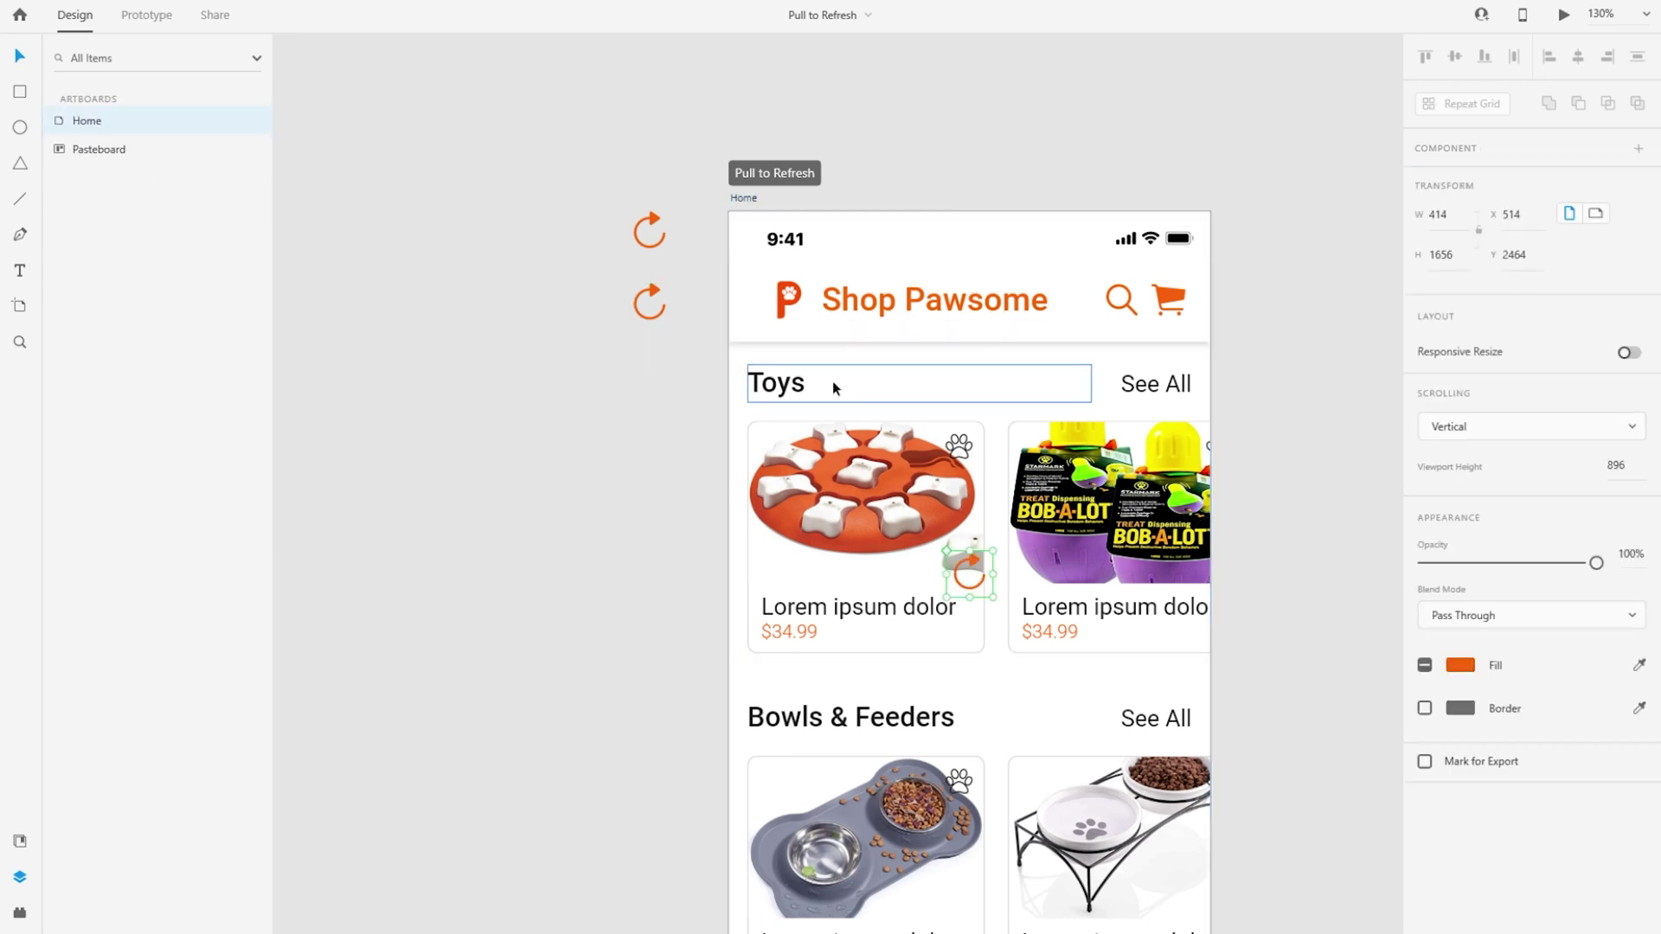
drag(977, 567, 973, 315)
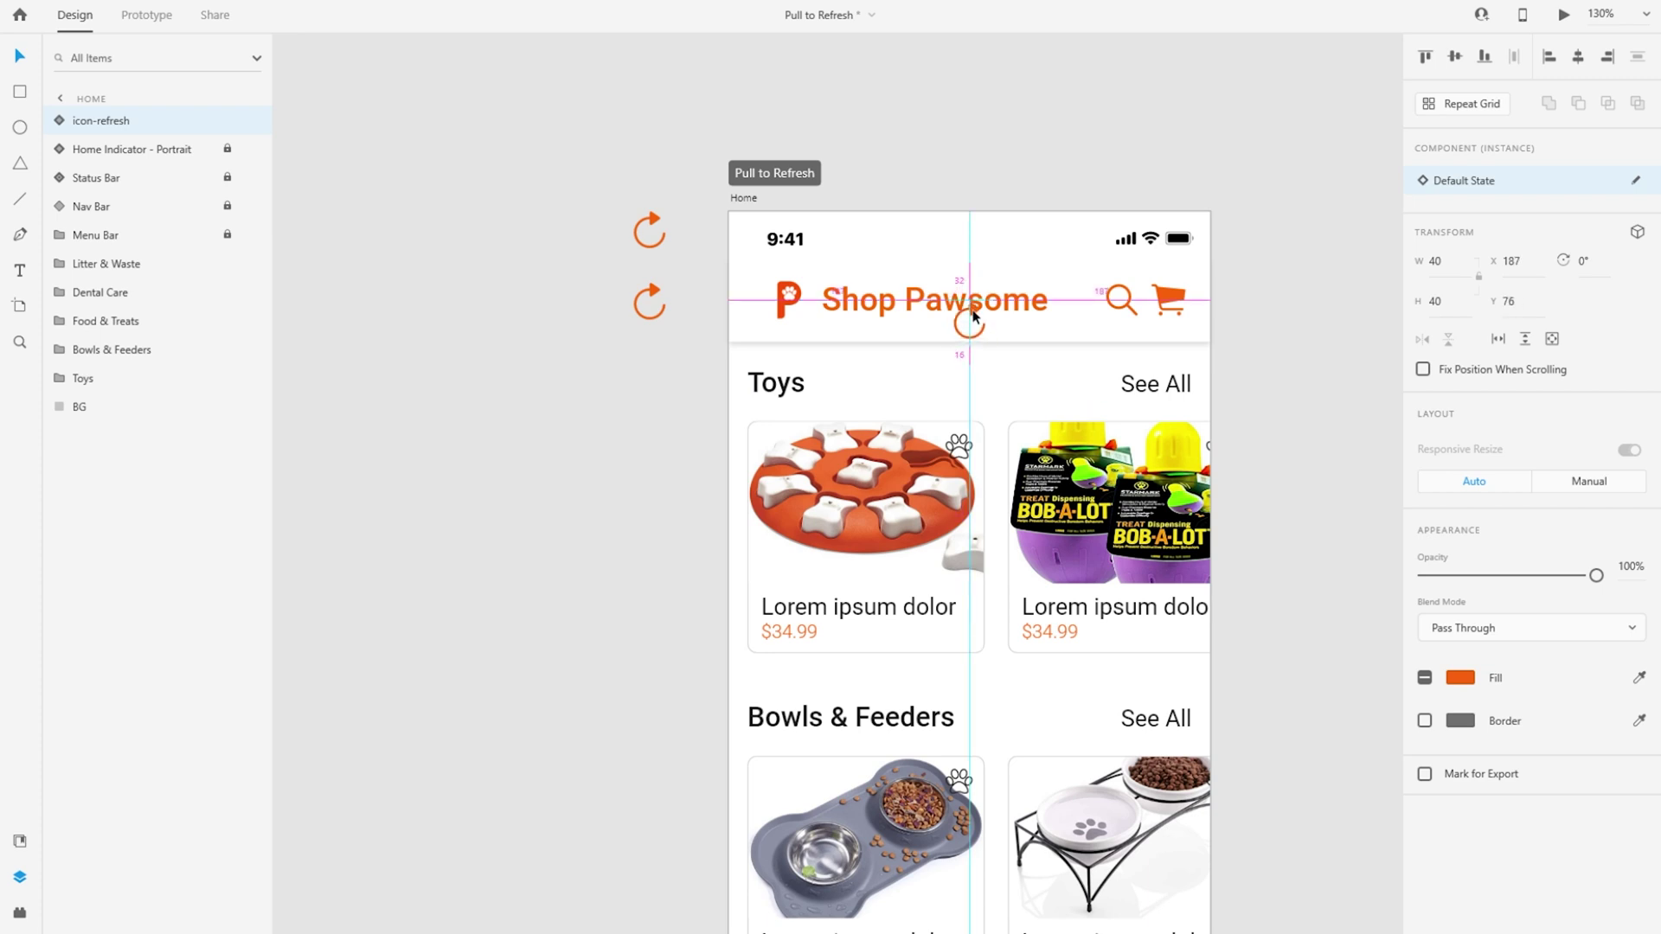
drag(973, 315, 972, 317)
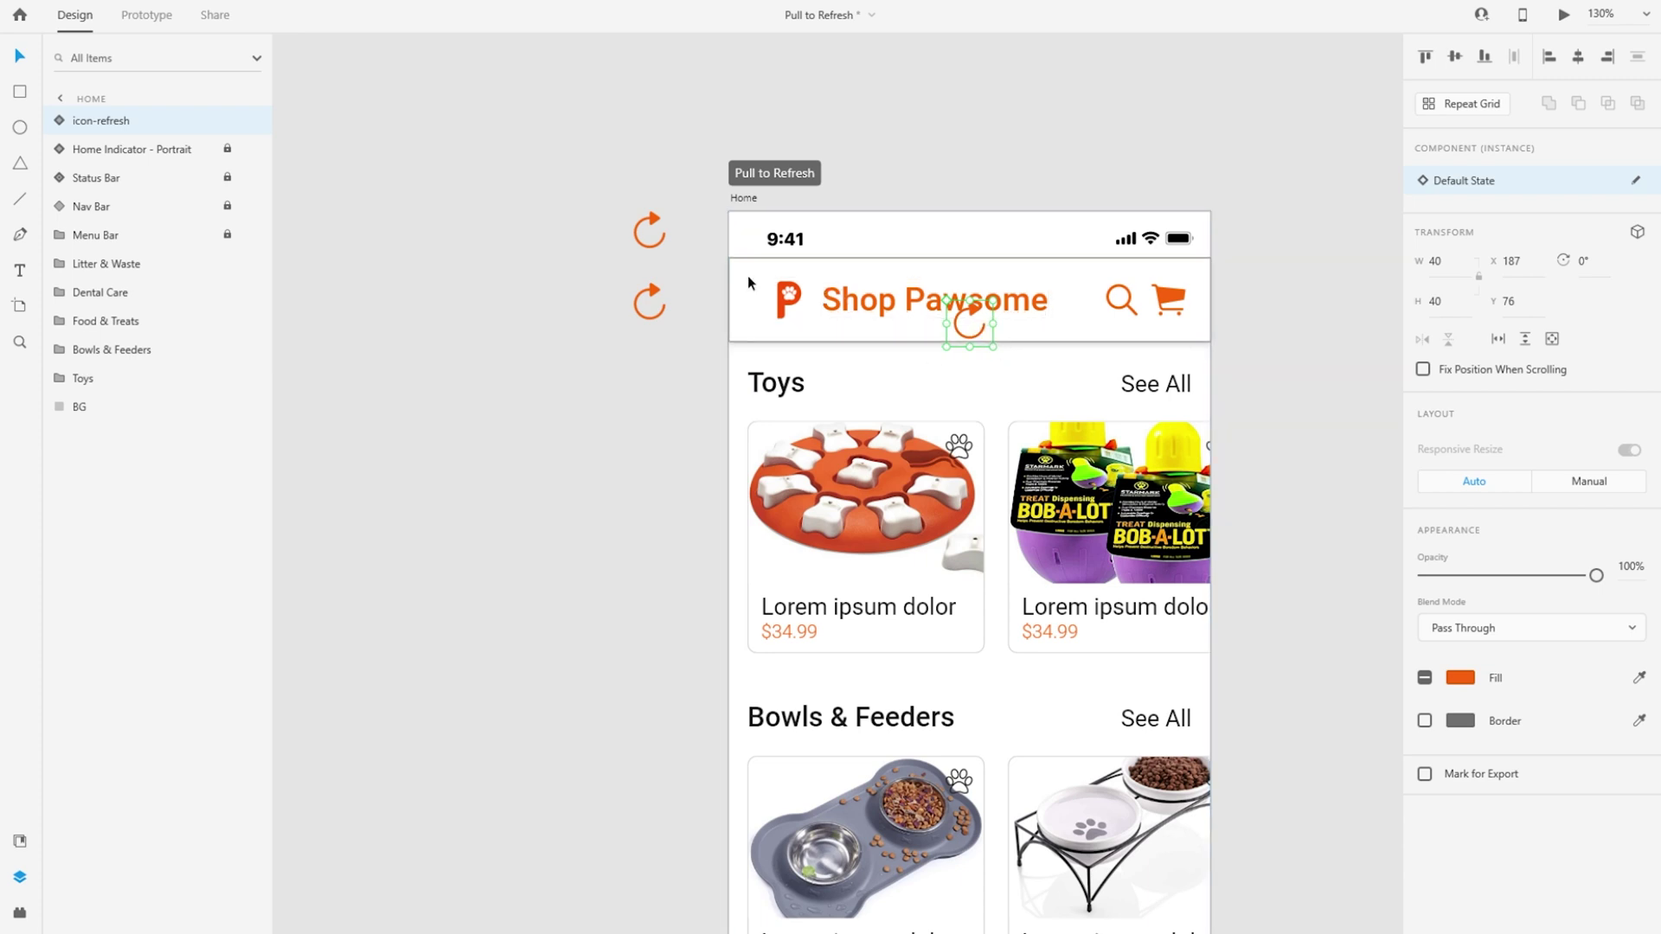
Step: Move the icon-refresh layer directly below Menu Bar in the Home artboard's layer order, so the header covers the icon
click(738, 302)
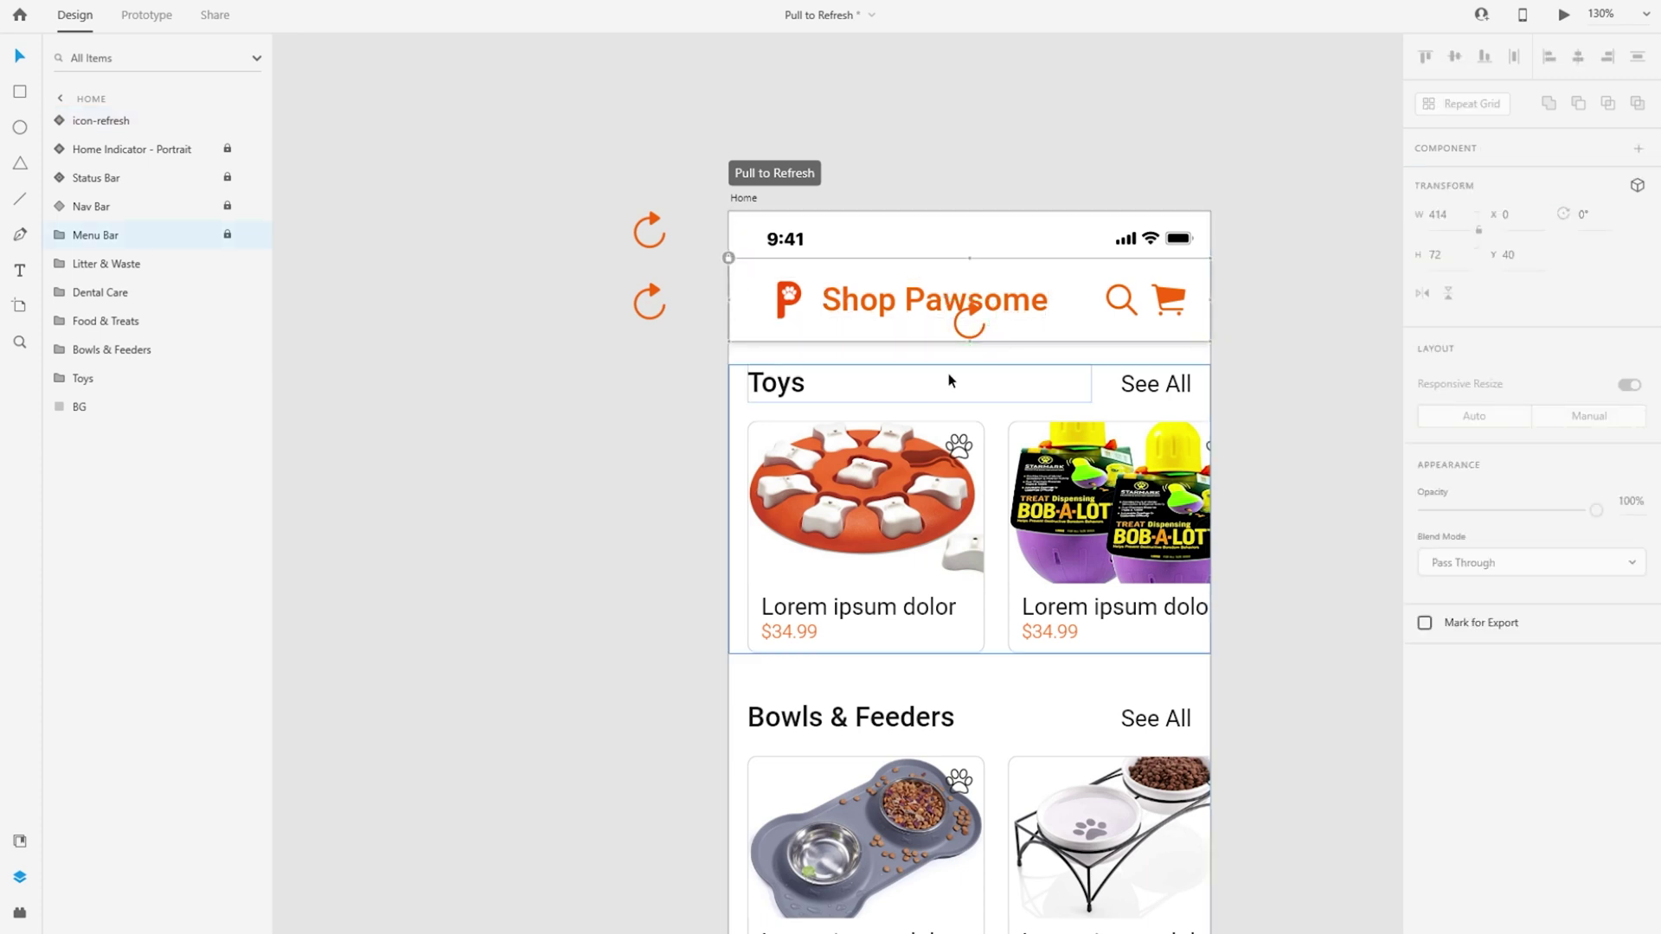
click(100, 121)
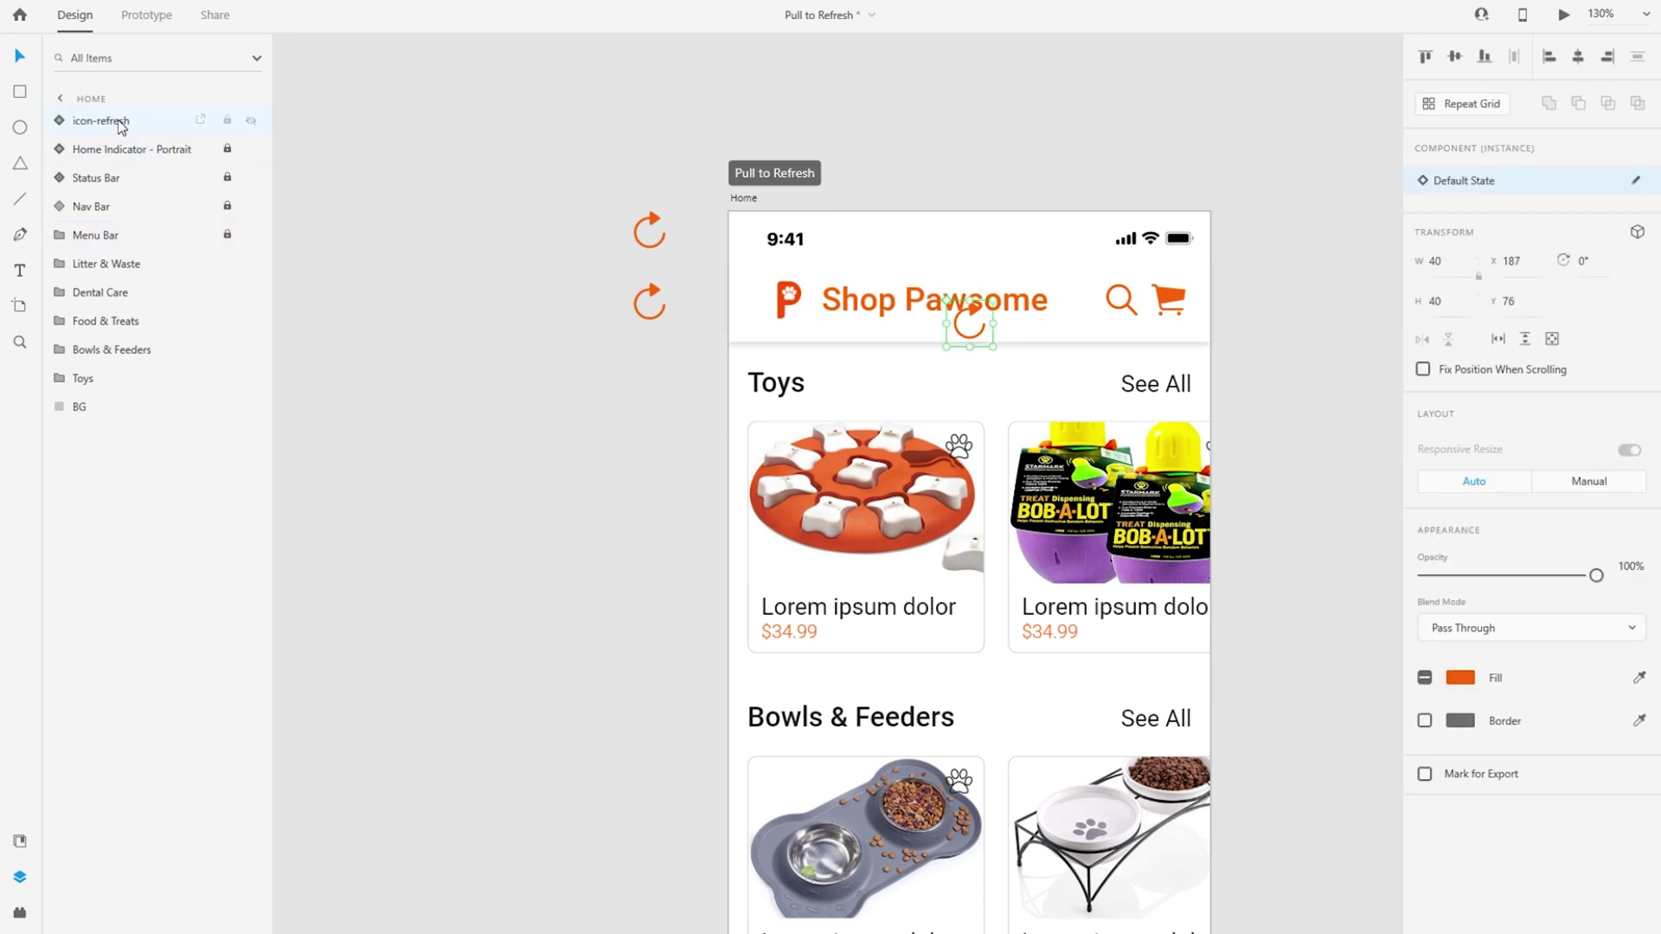
drag(105, 125, 121, 253)
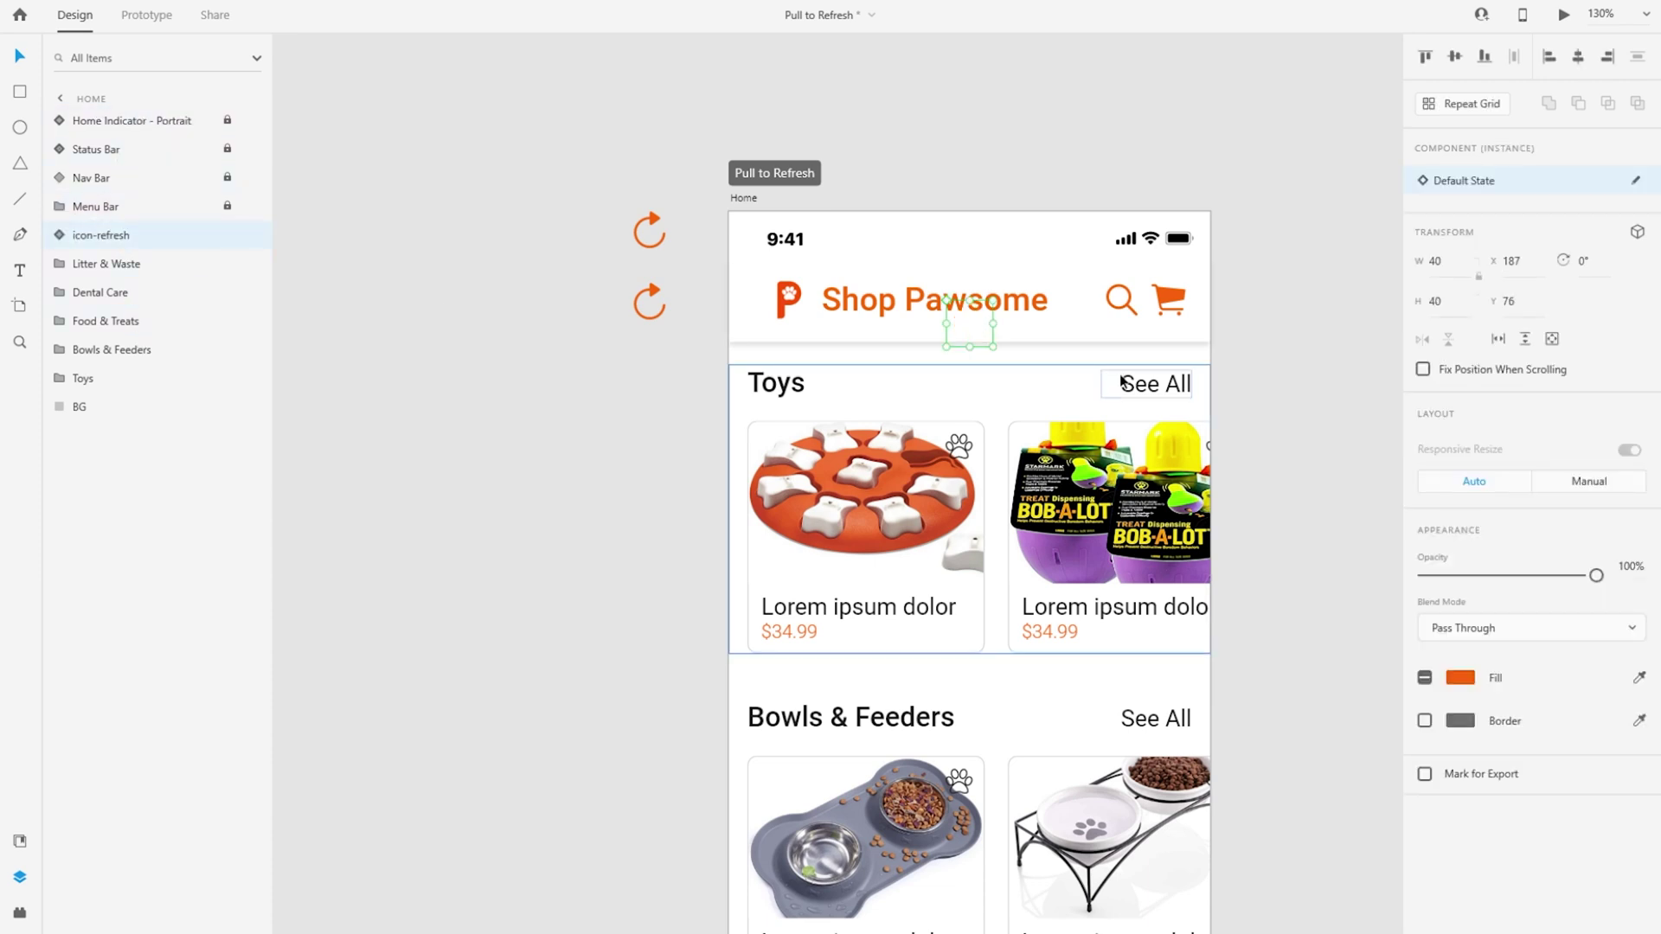
Step: Duplicate the Home artboard
scroll(636, 272, down, 3)
click(636, 272)
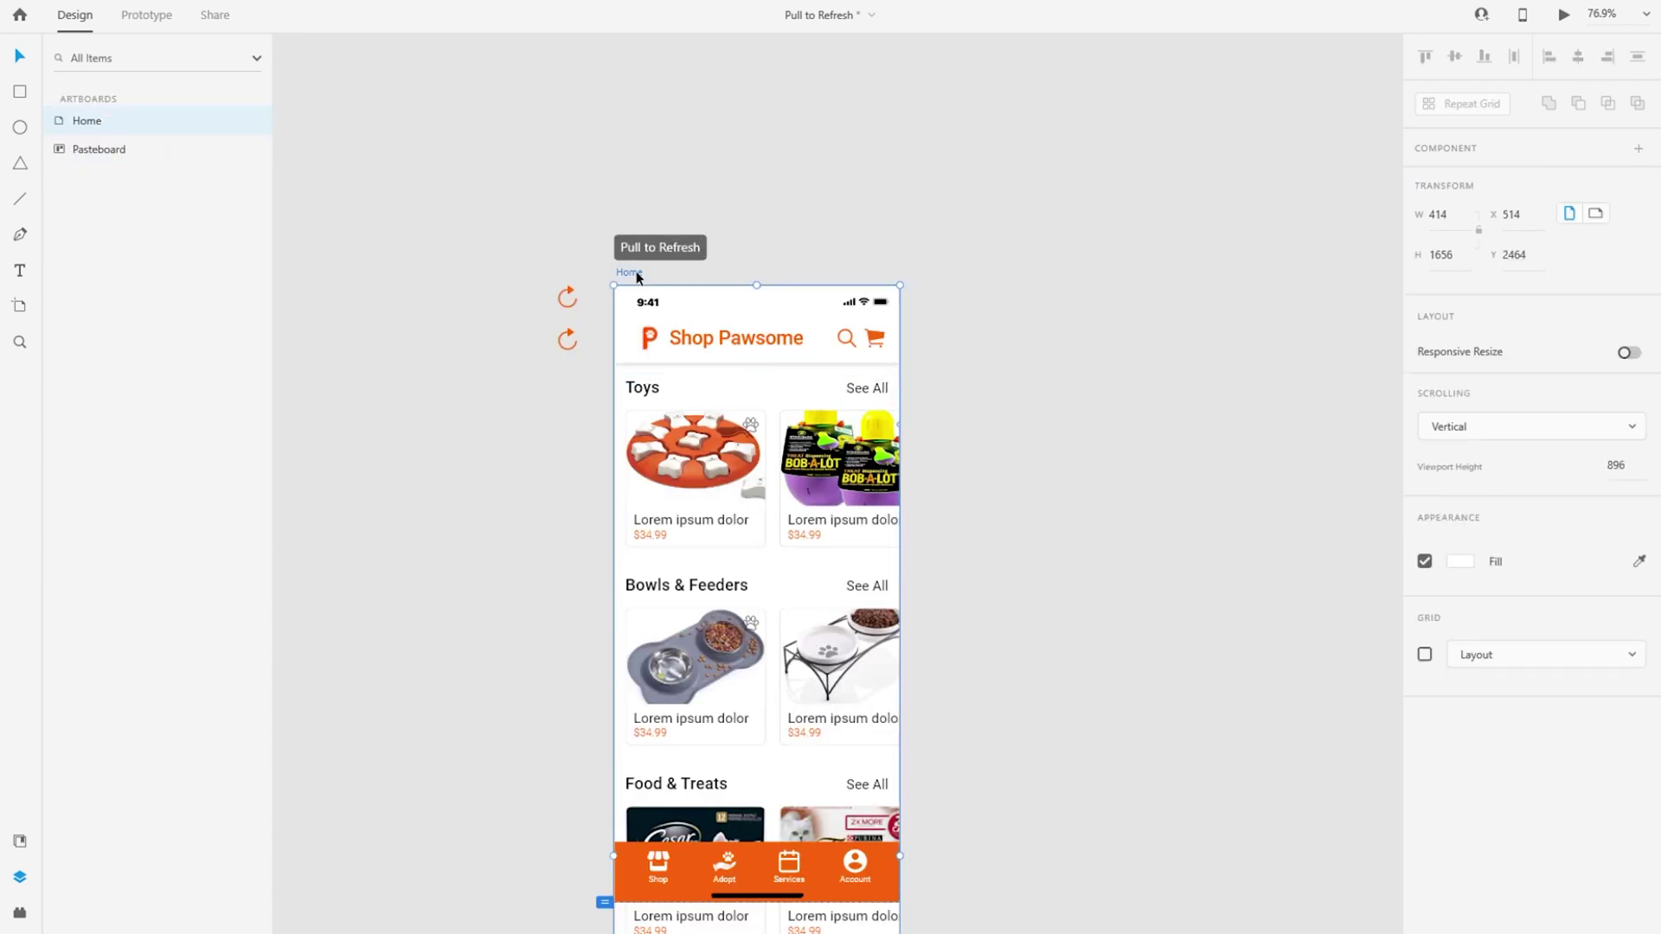
scroll(636, 272, down, 2)
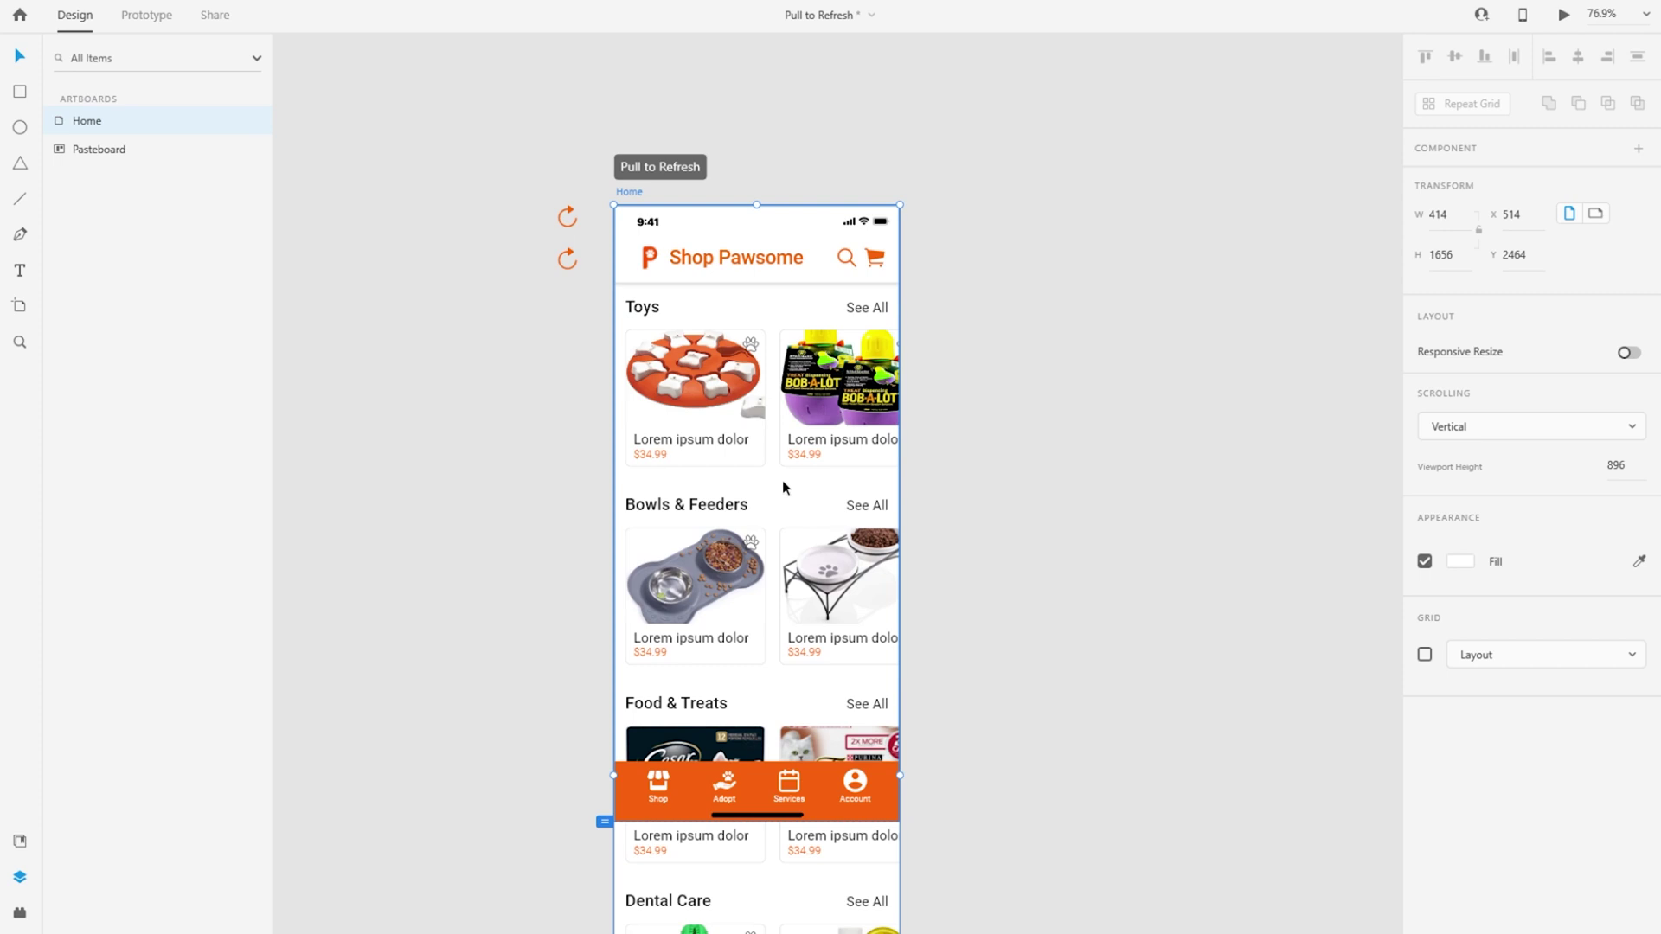
key(ctrl+d)
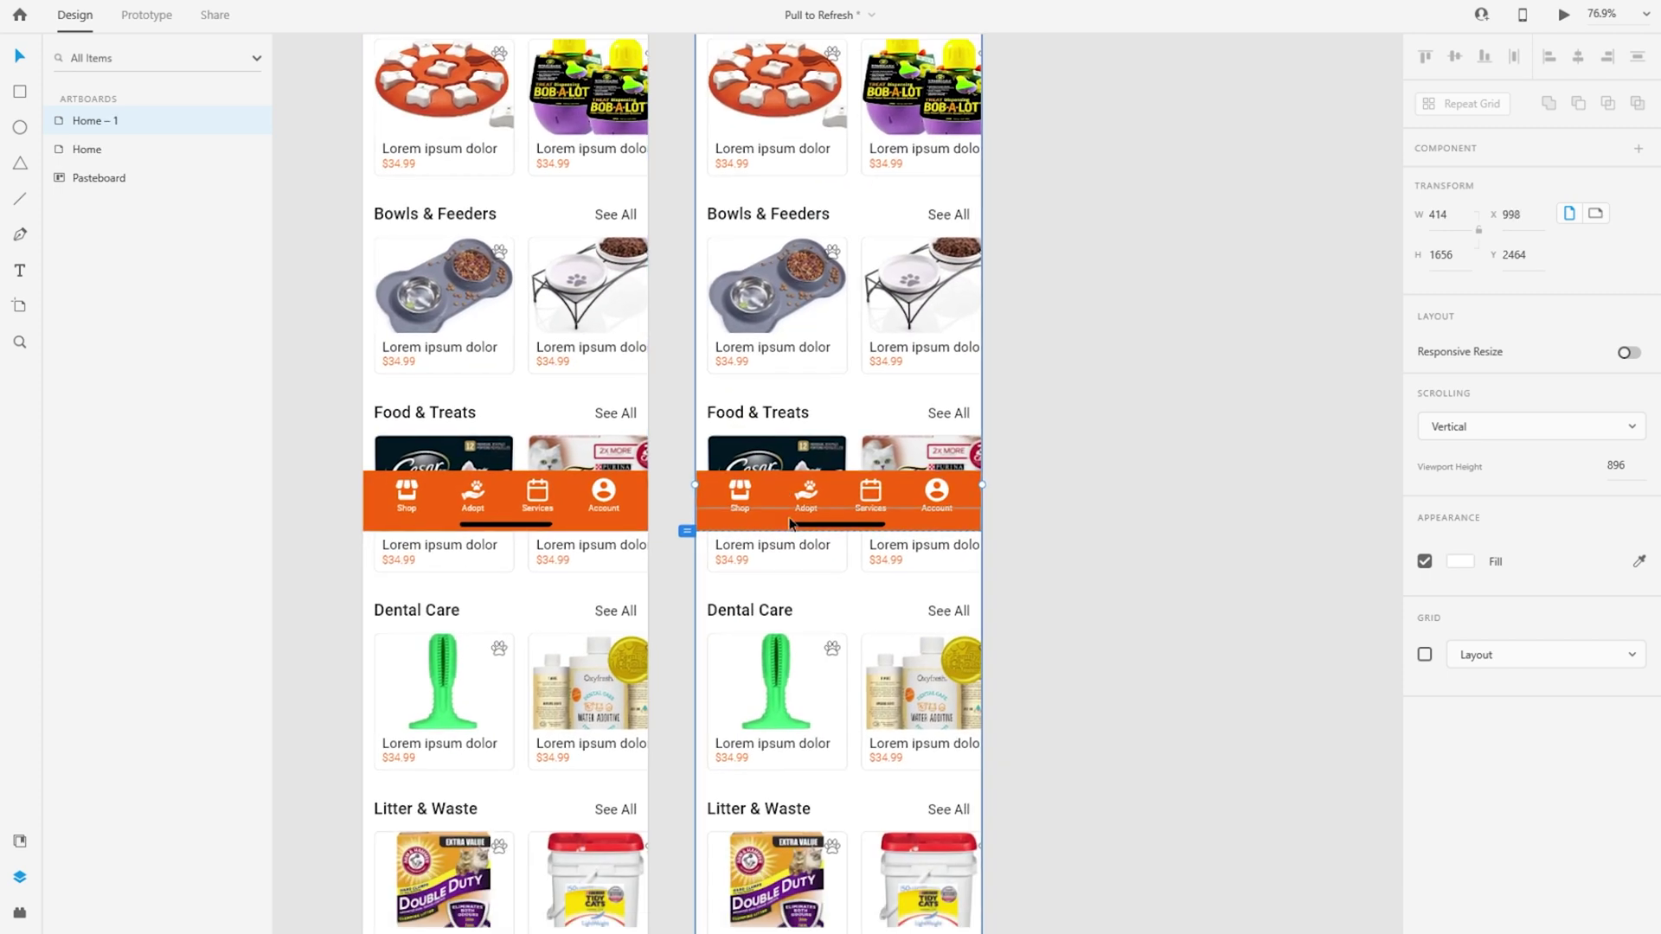
scroll(420, 418, up, 2)
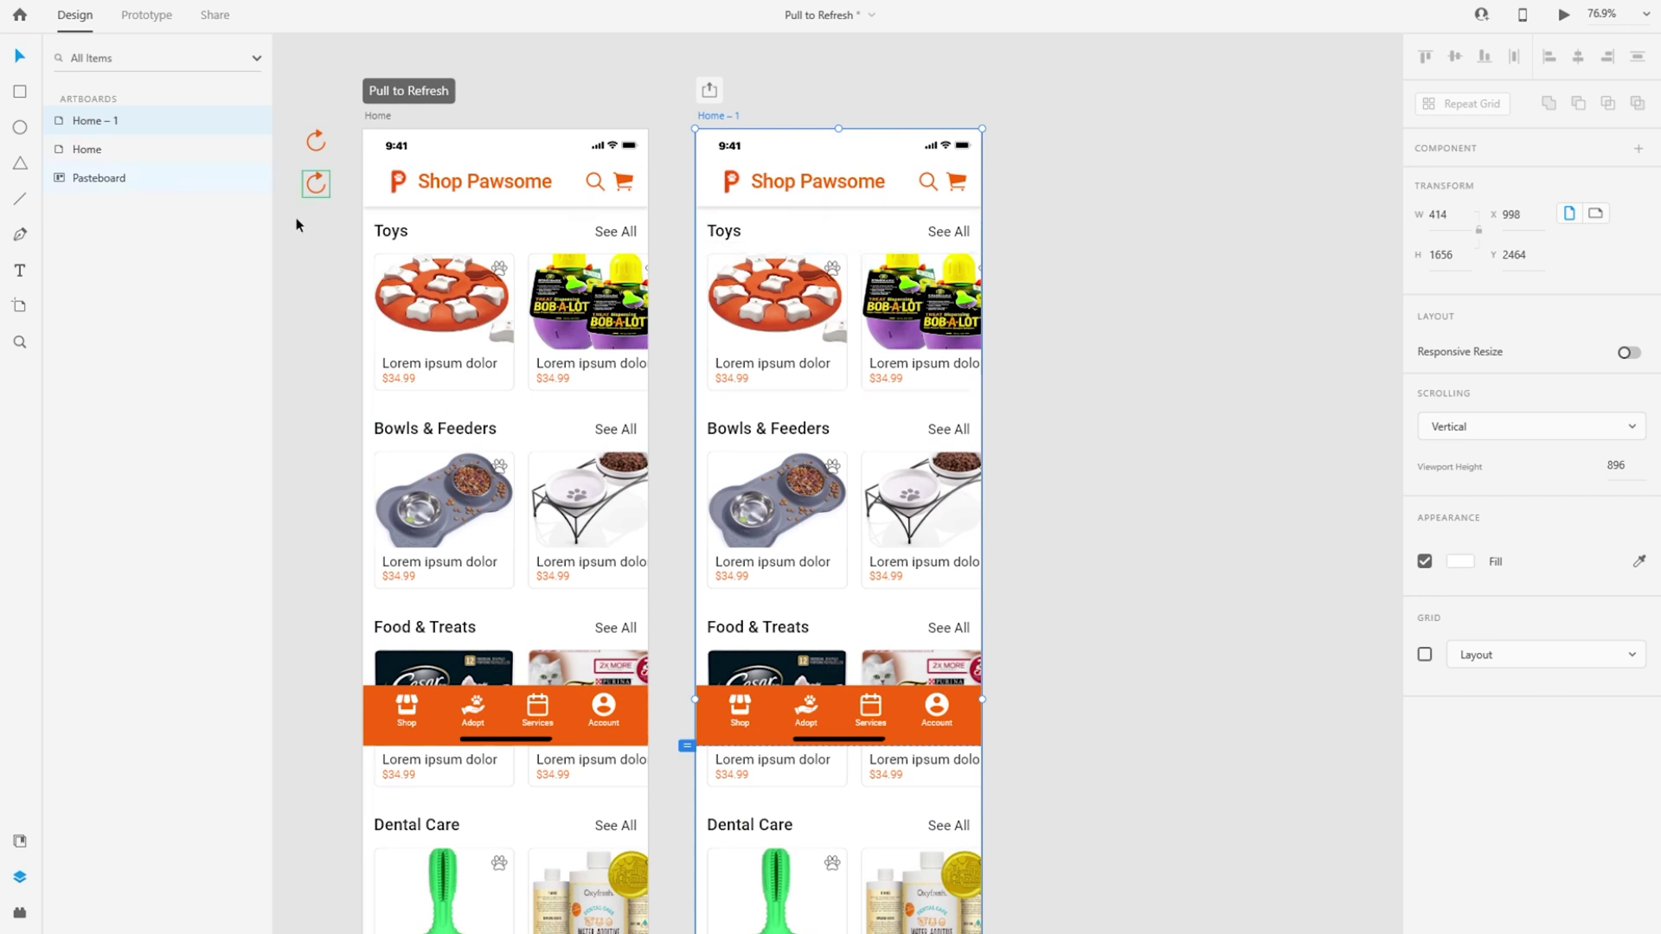
Step: Move the five product sections from Toys through Litter & Waste down together on the Home – 1 artboard, with Toys starting at Y 240
click(824, 305)
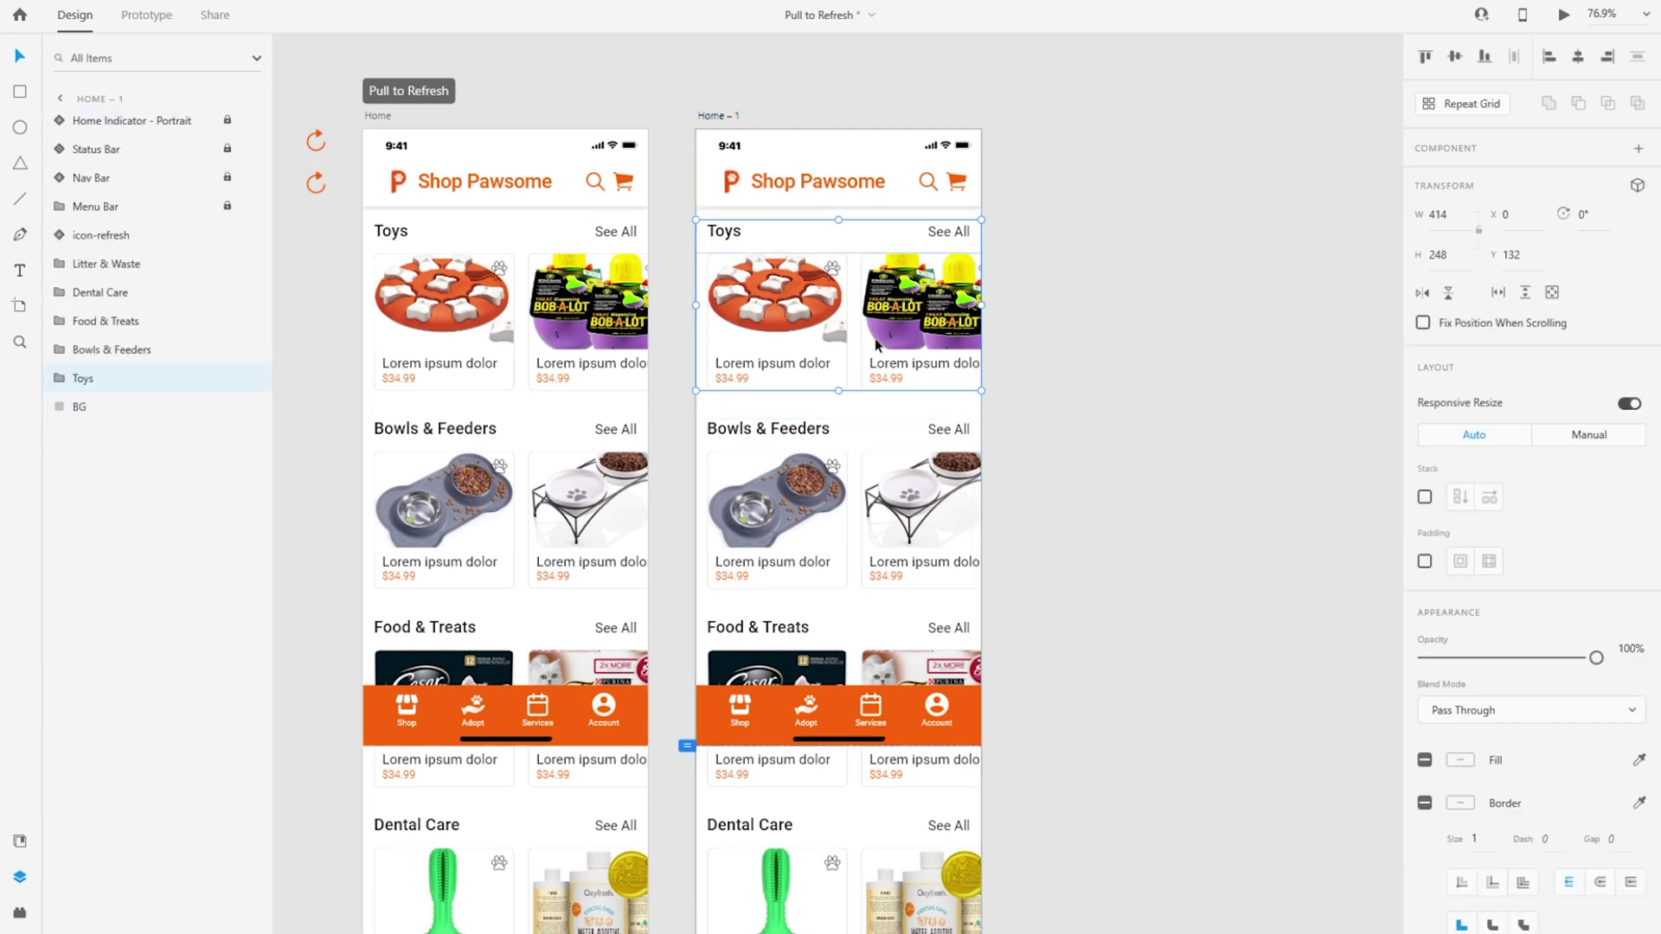
scroll(790, 523, down, 5)
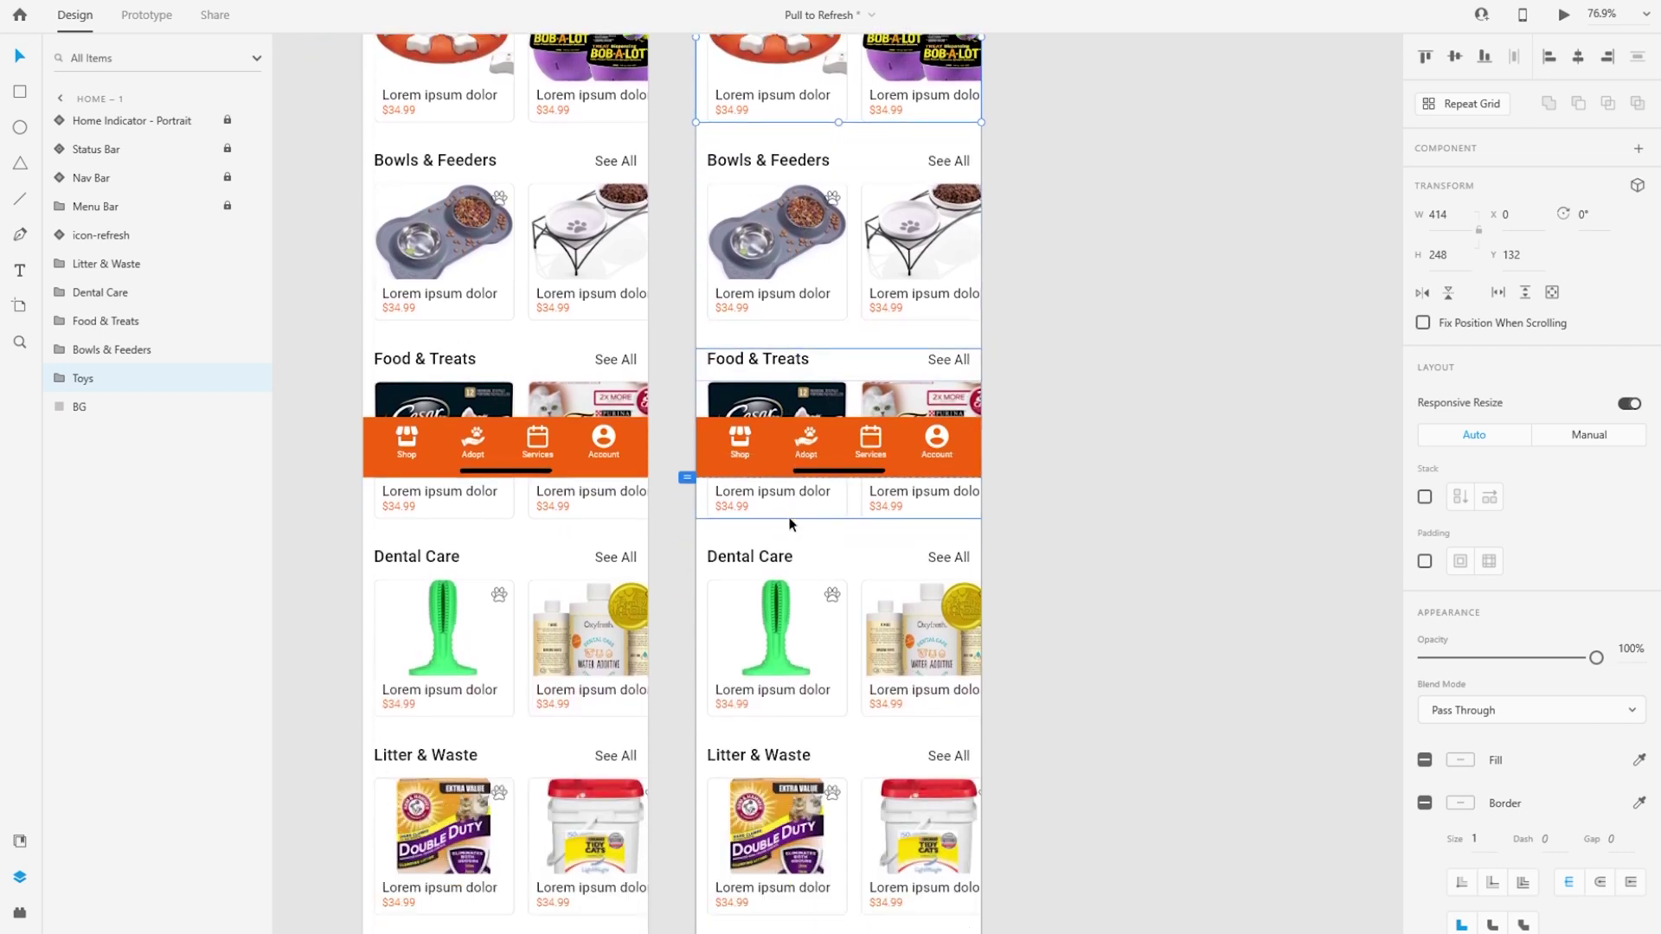
scroll(790, 523, up, 5)
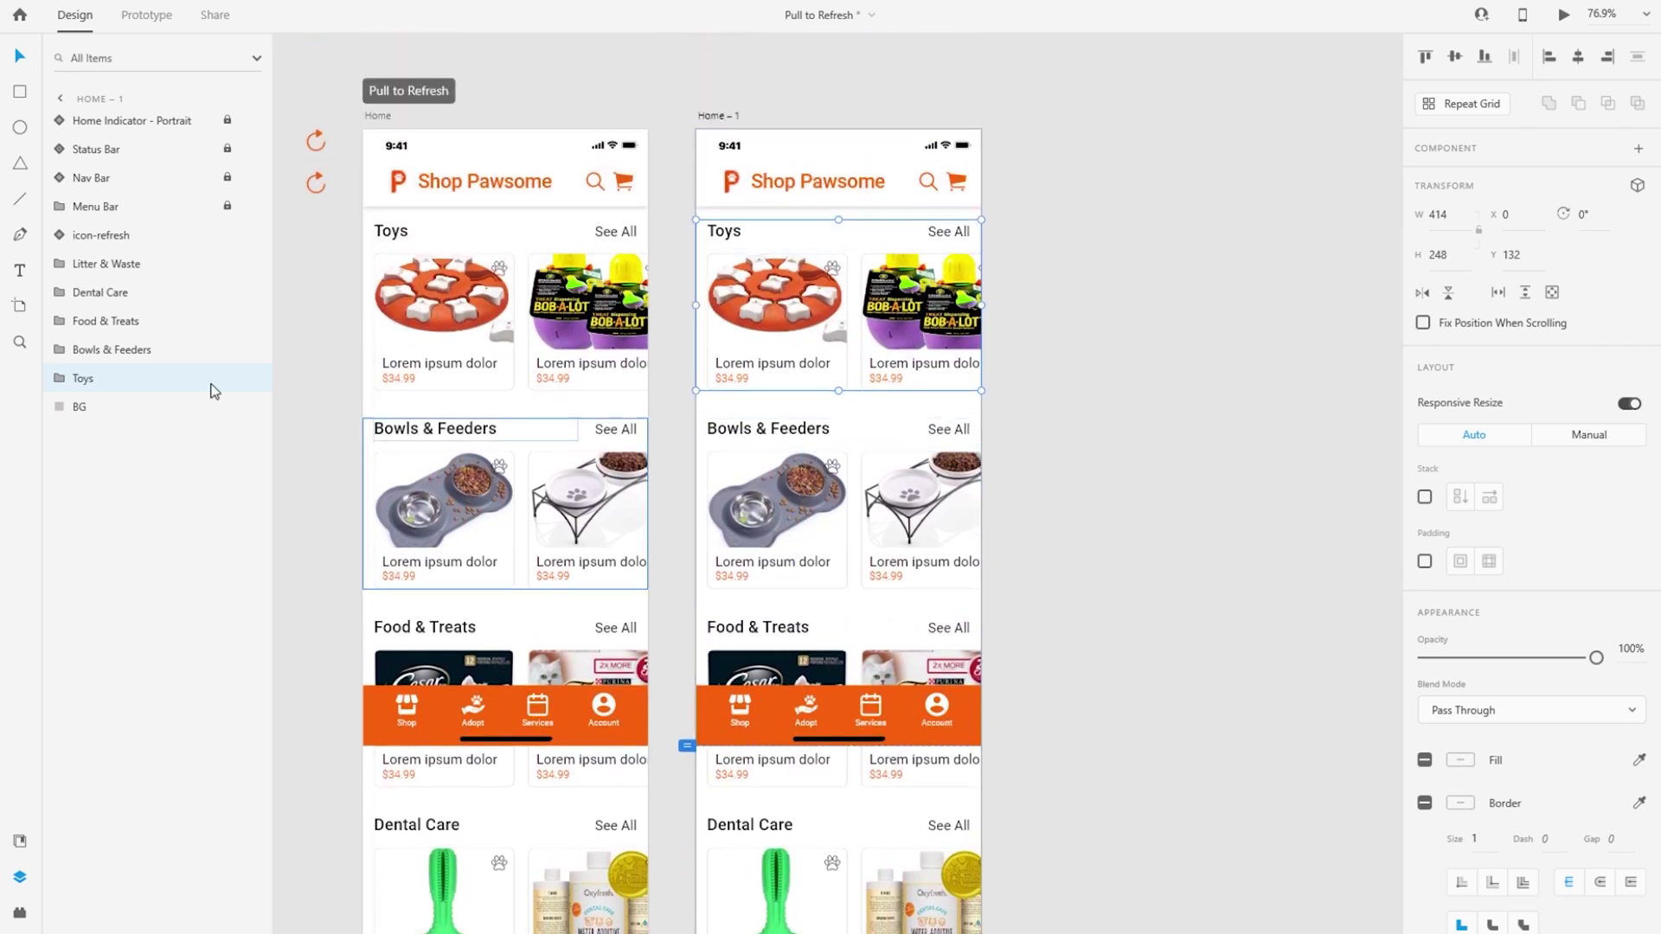
click(116, 351)
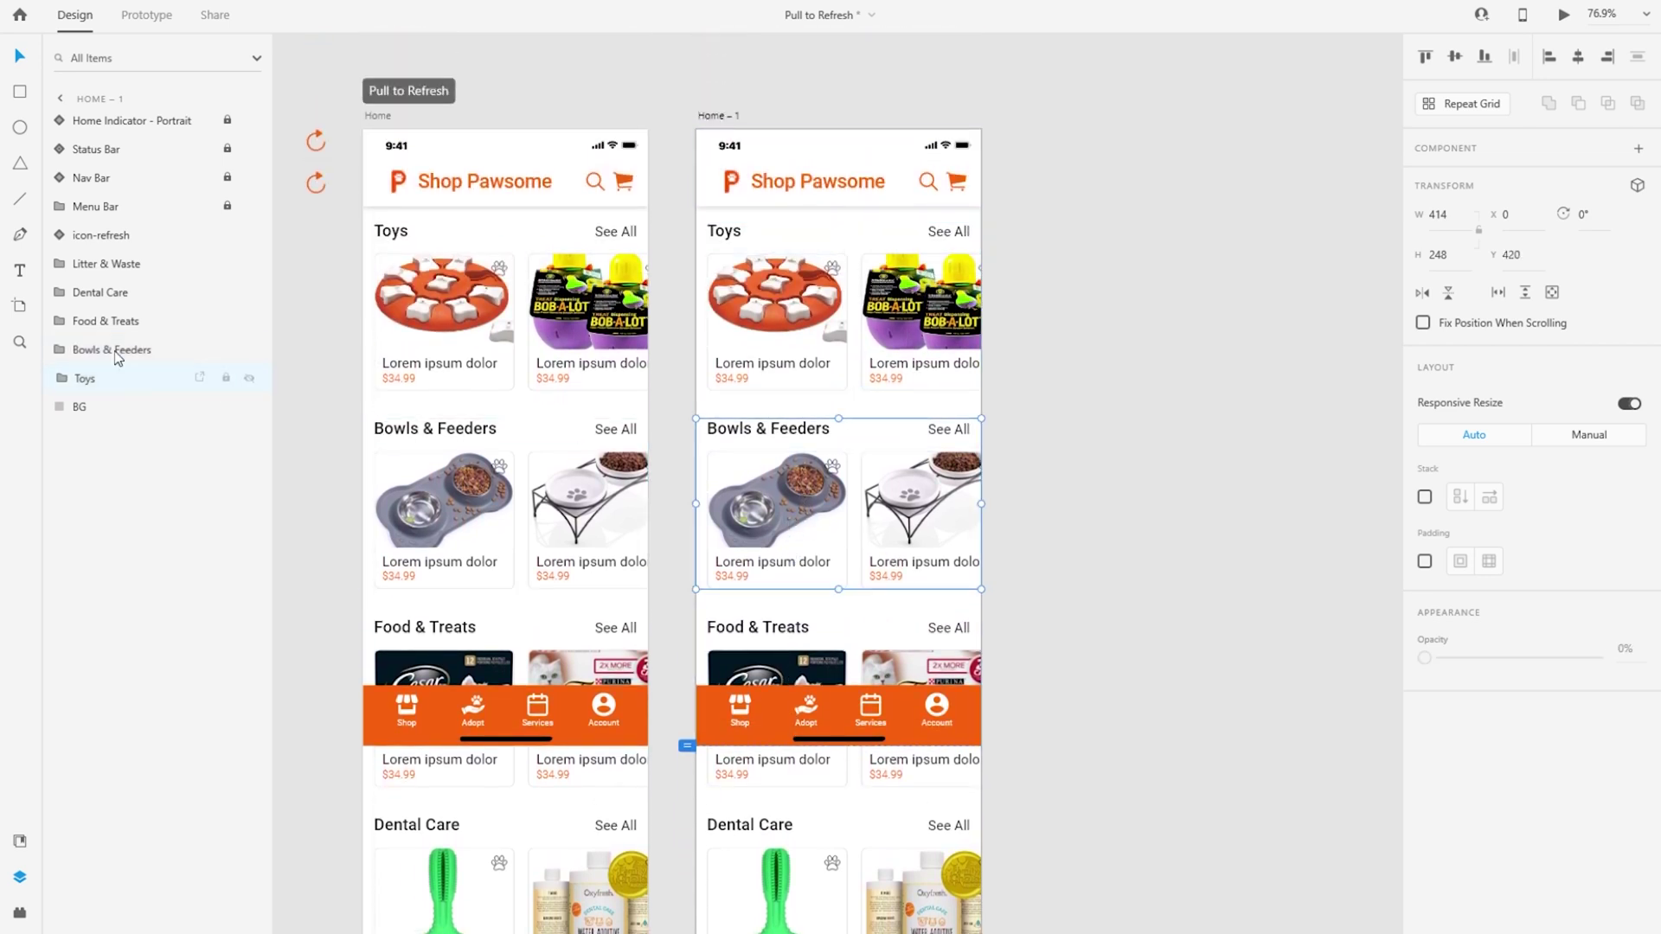
shift+click(119, 266)
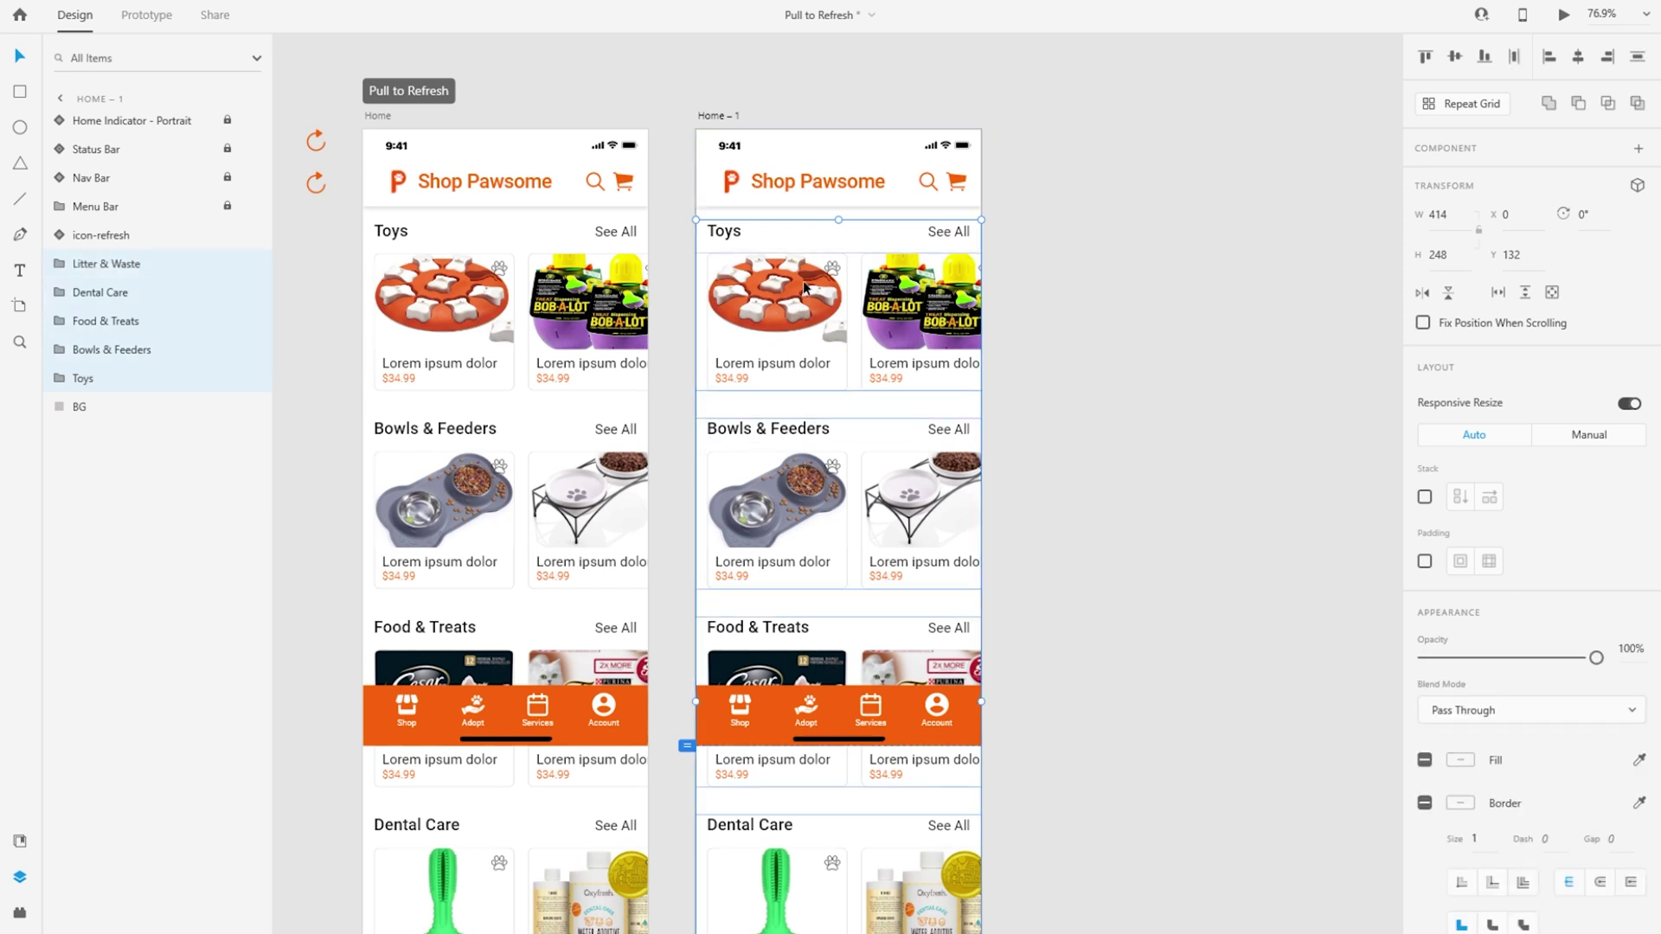
drag(805, 288, 799, 362)
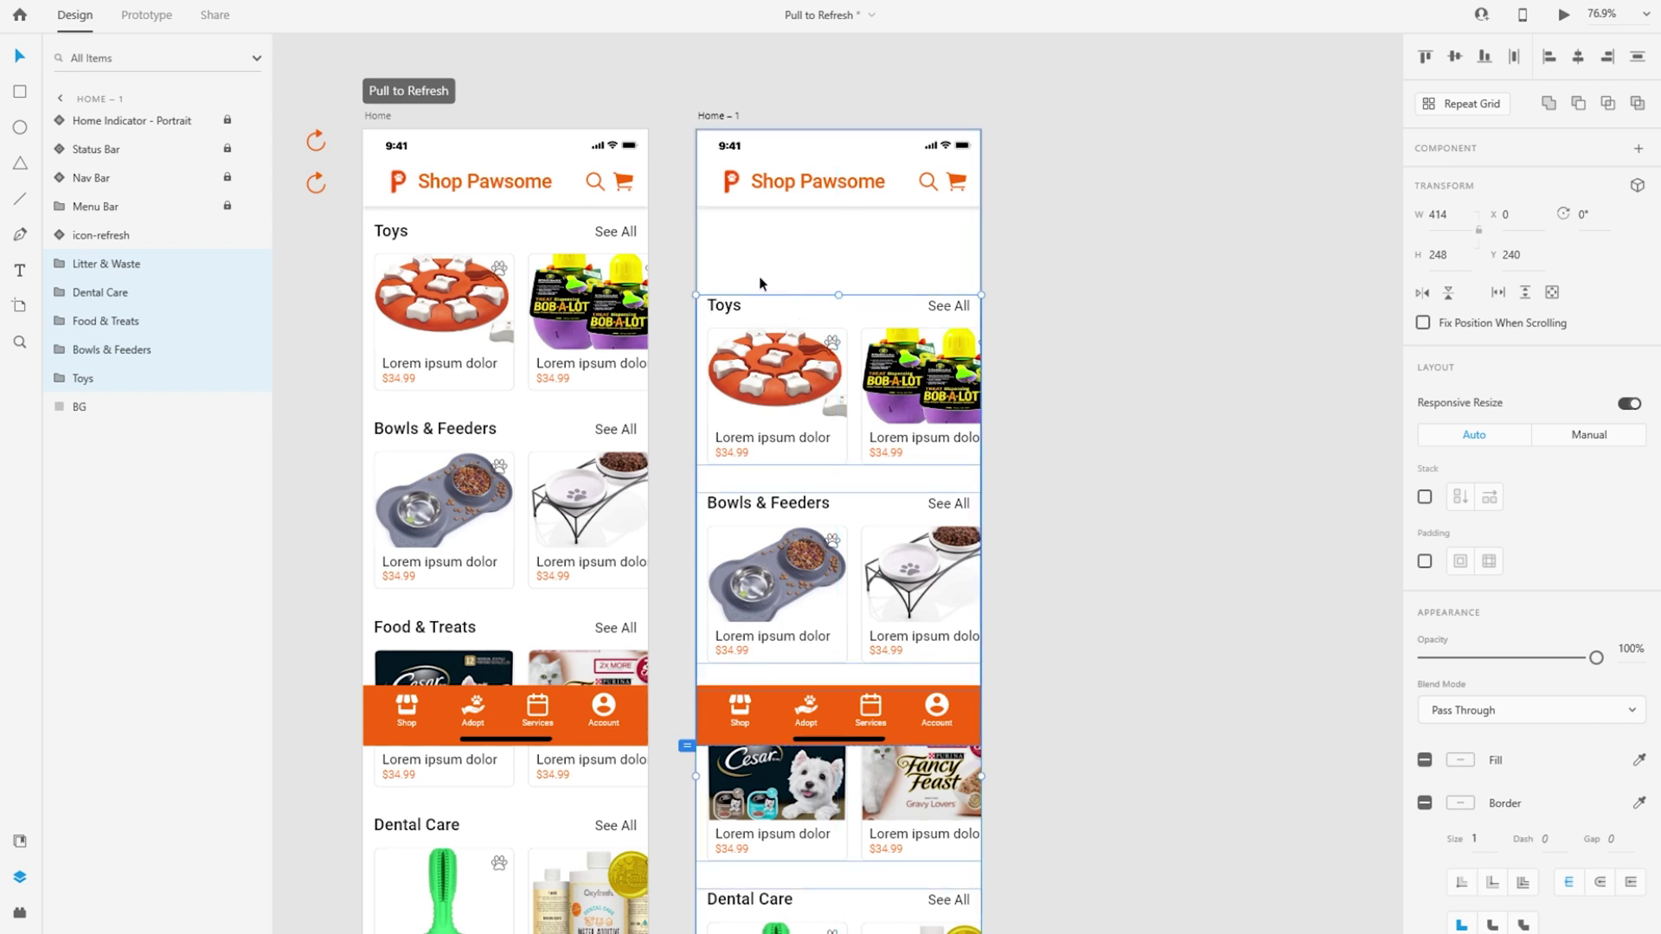
Step: Move the hidden refresh icon on Home – 1 straight down to Y 184, into the gap above the Toys section
click(101, 236)
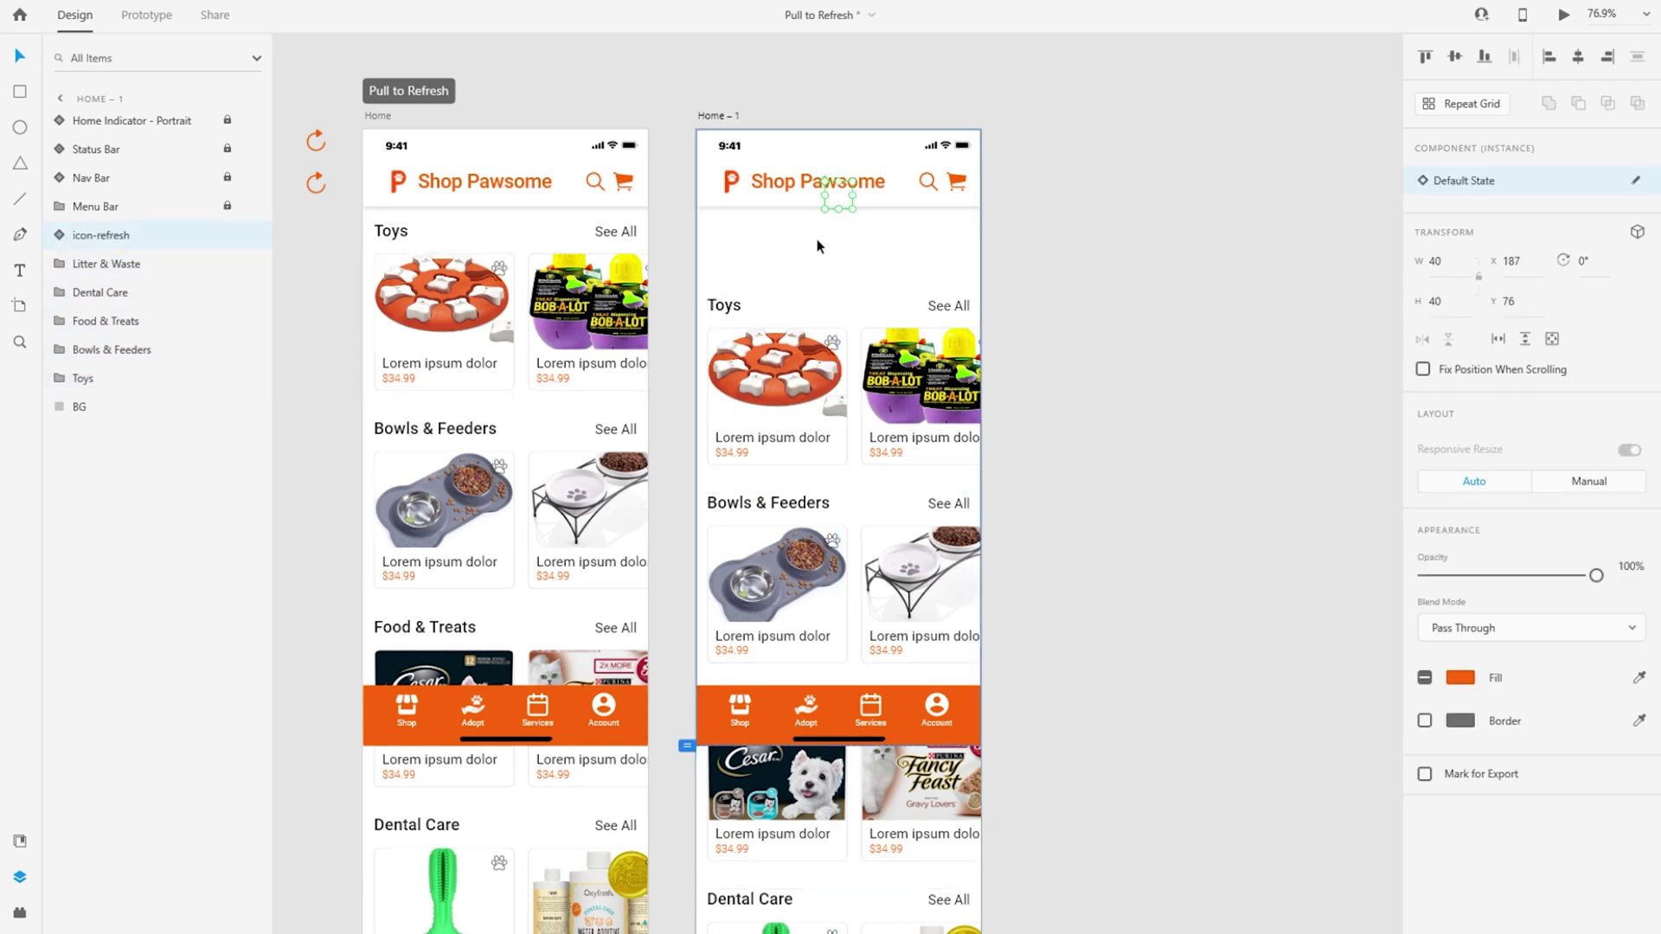
key(shift+Down)
key(shift+Down)
key(shift+Down)
key(shift+Down)
key(shift+Down)
key(shift+Down)
key(shift+Down)
key(shift+Down)
key(shift+Down)
key(shift+Down)
key(Down)
key(Down)
key(Down)
key(Down)
key(Down)
key(Down)
key(Down)
key(Down)
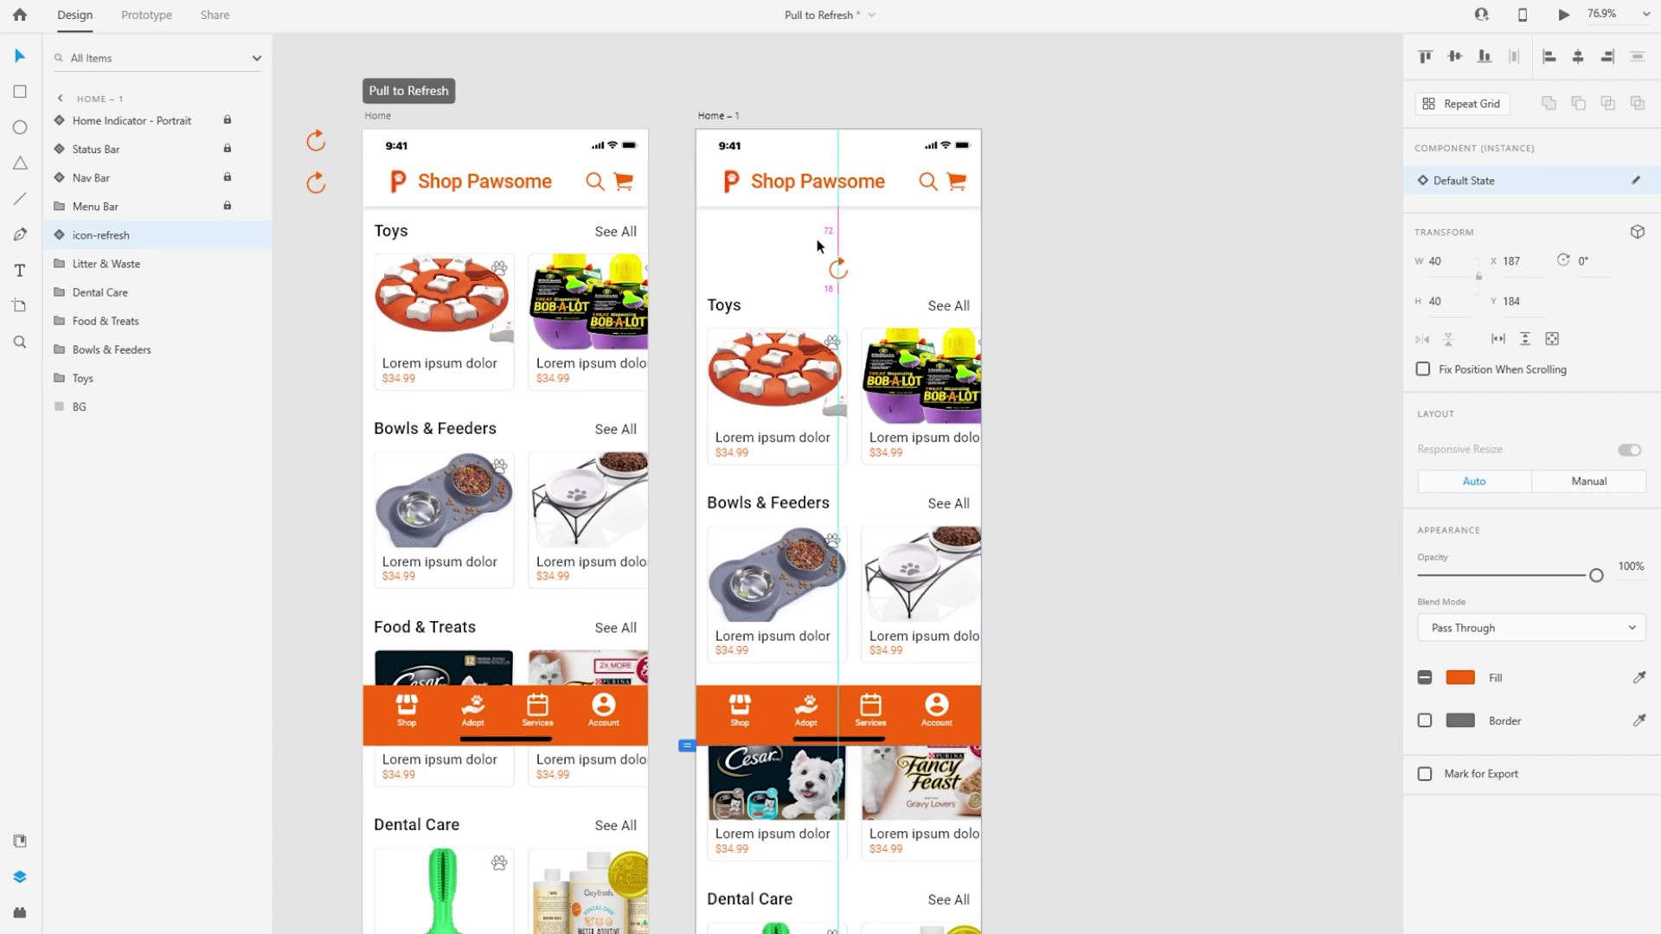
Step: Duplicate the Home – 1 artboard
key(ctrl+1)
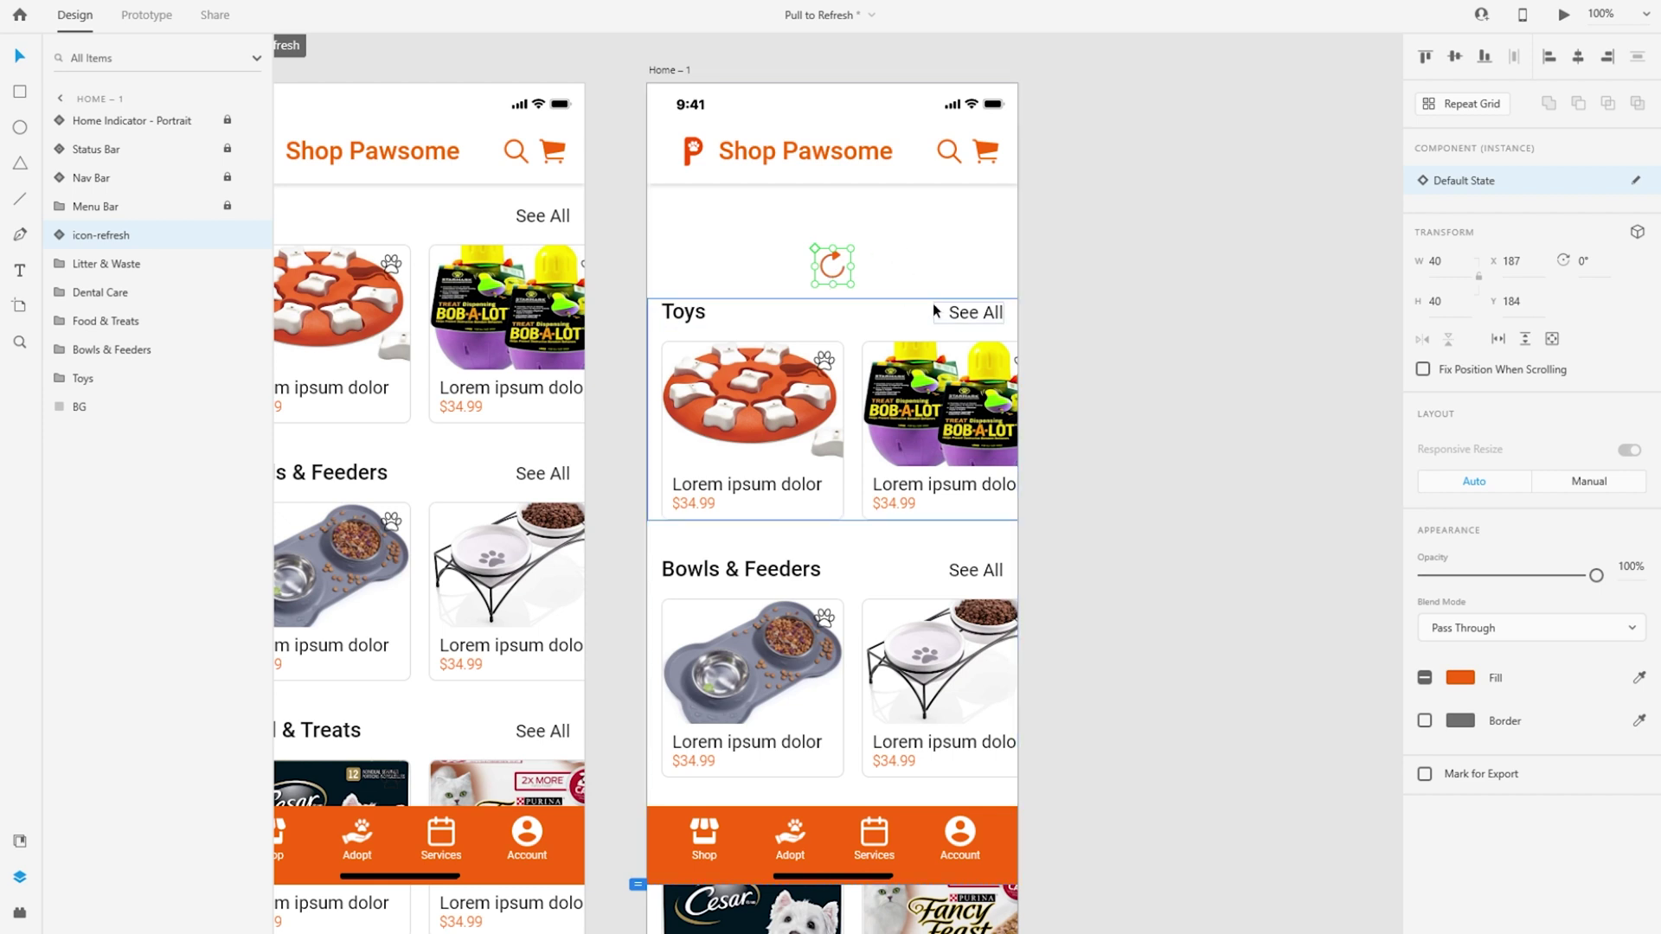
click(1150, 223)
click(699, 71)
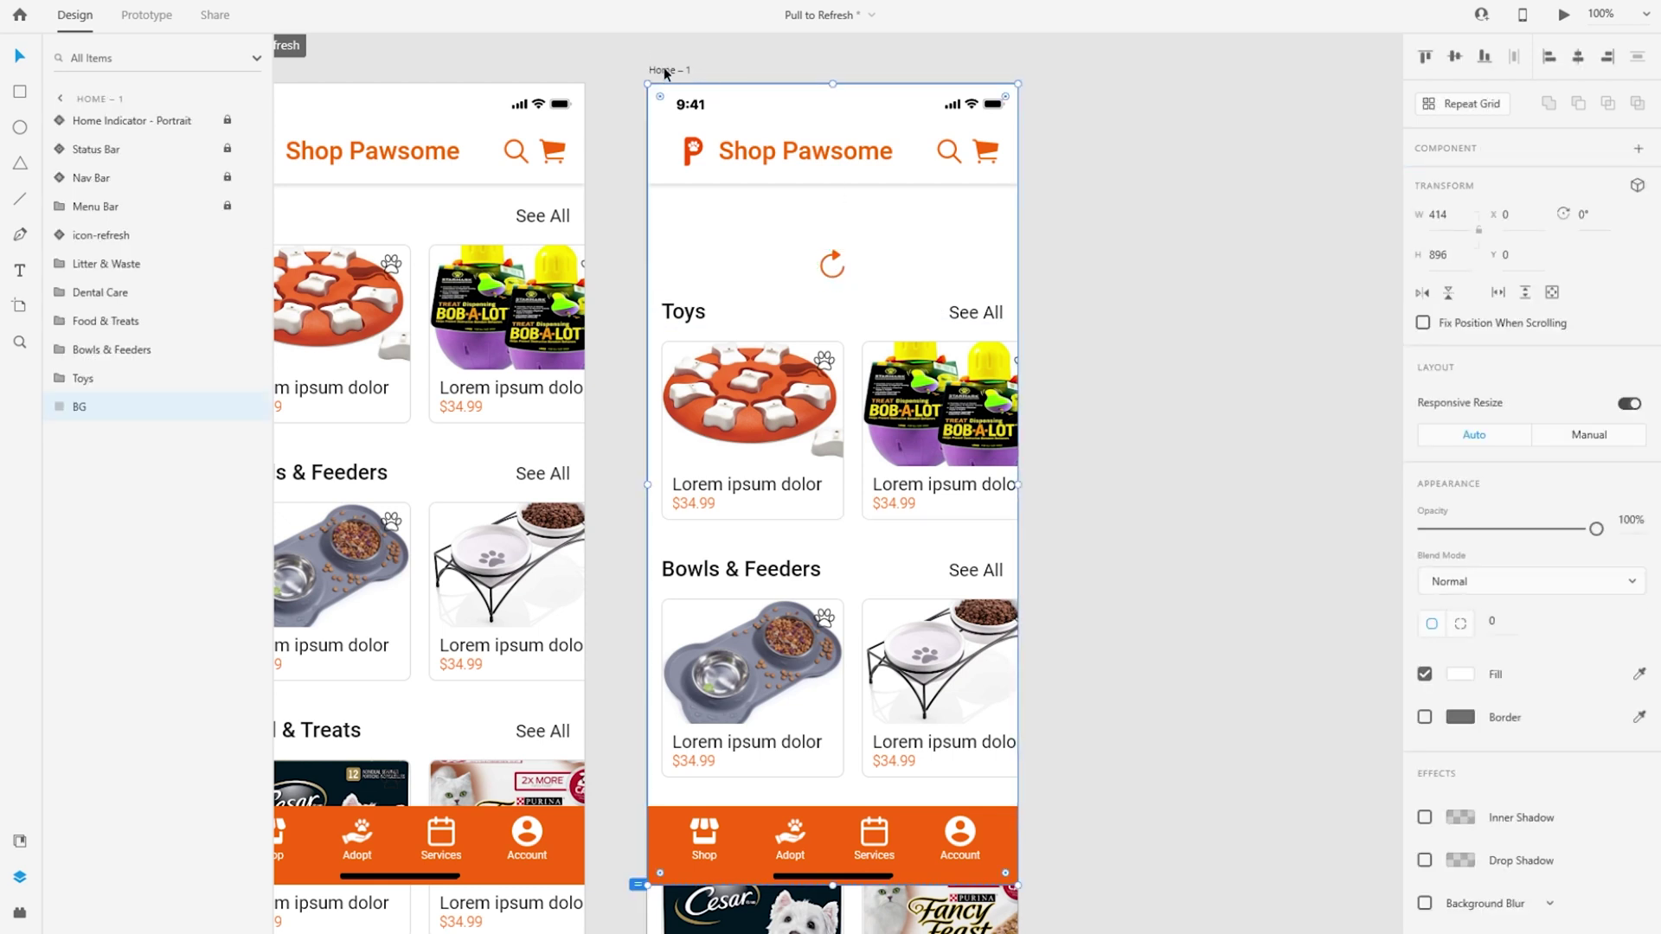
click(664, 70)
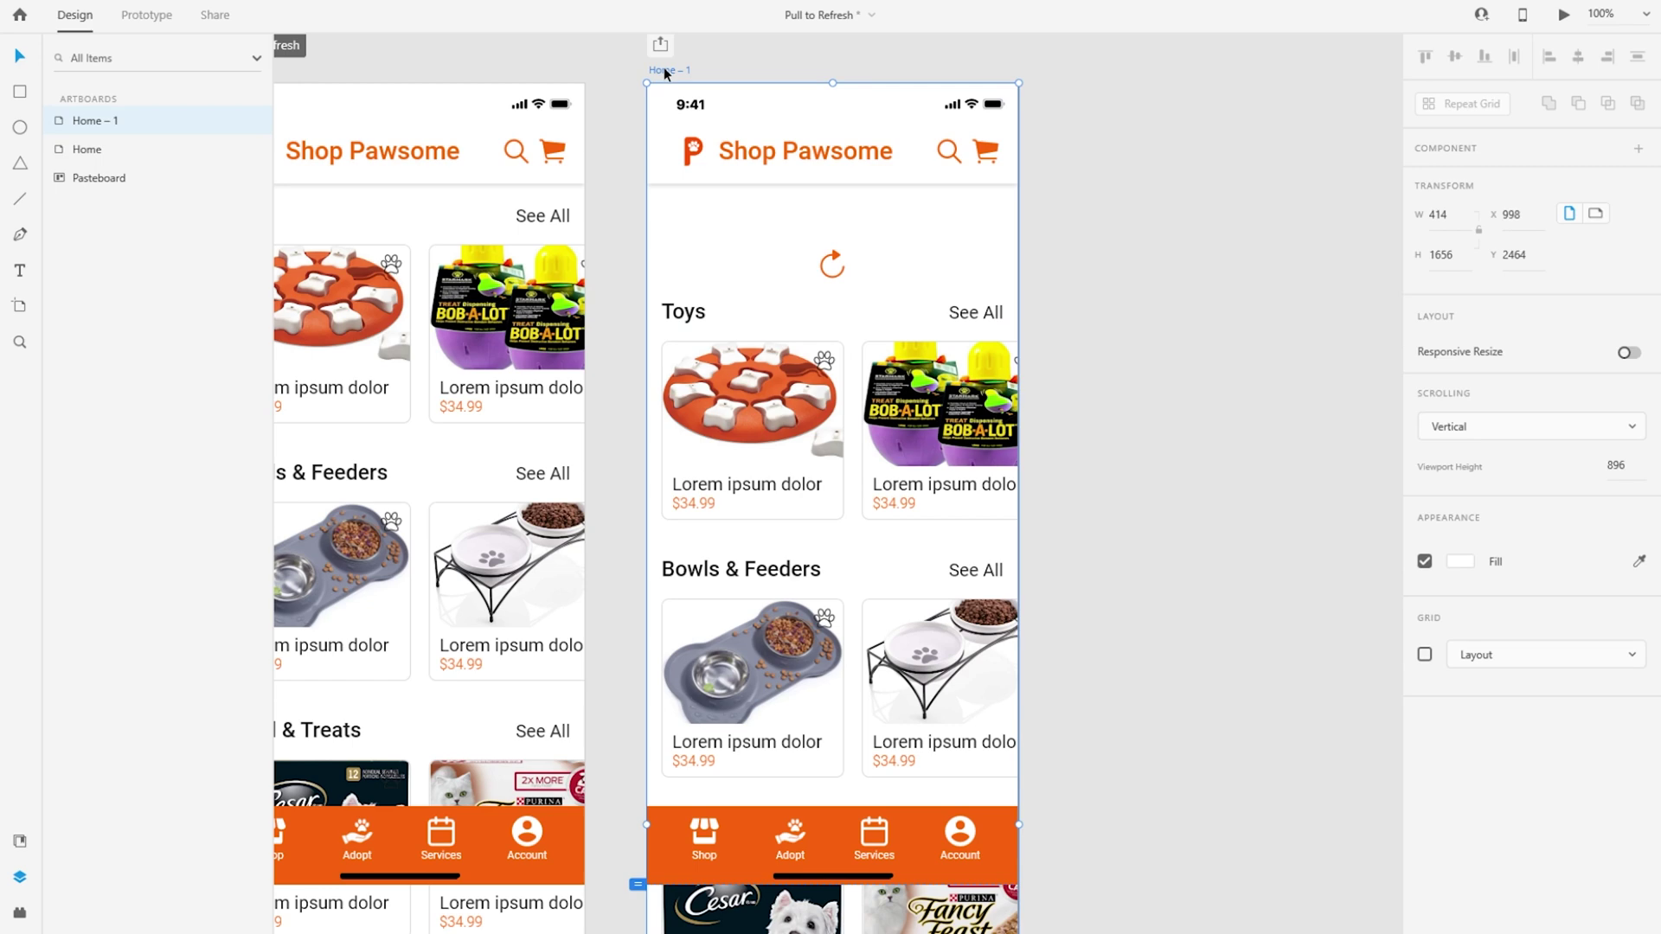
key(ctrl+d)
scroll(616, 214, up, 3)
scroll(616, 214, up, 2)
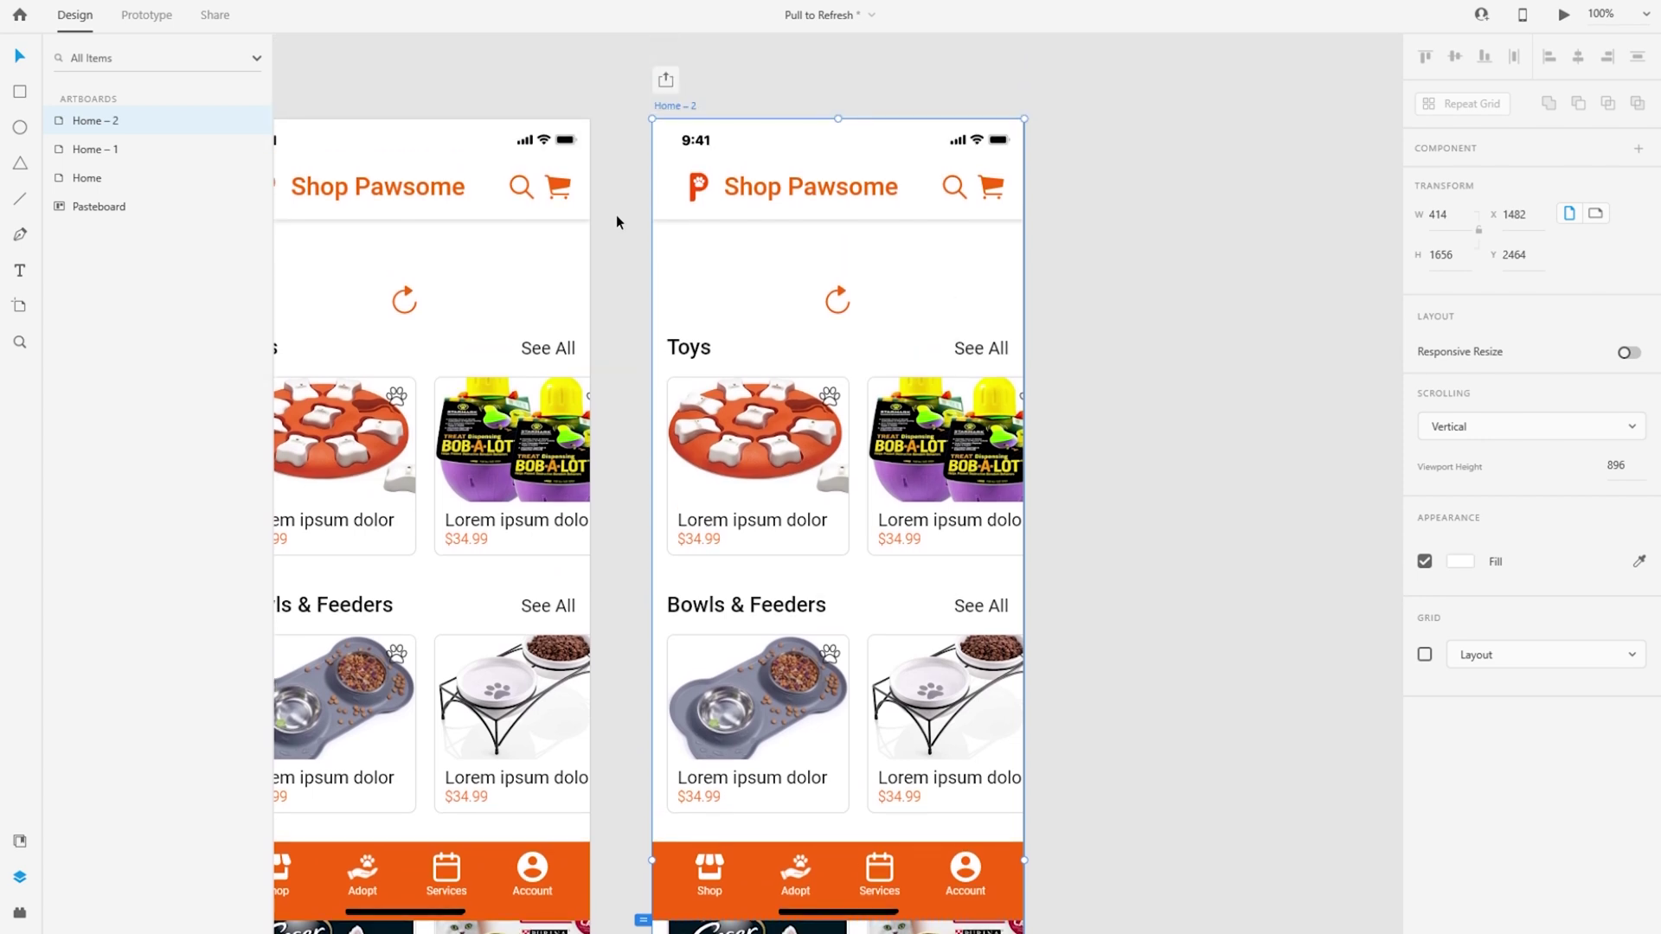
Step: Check the rotation value of the refresh icon on the Home – 2 artboard
click(843, 299)
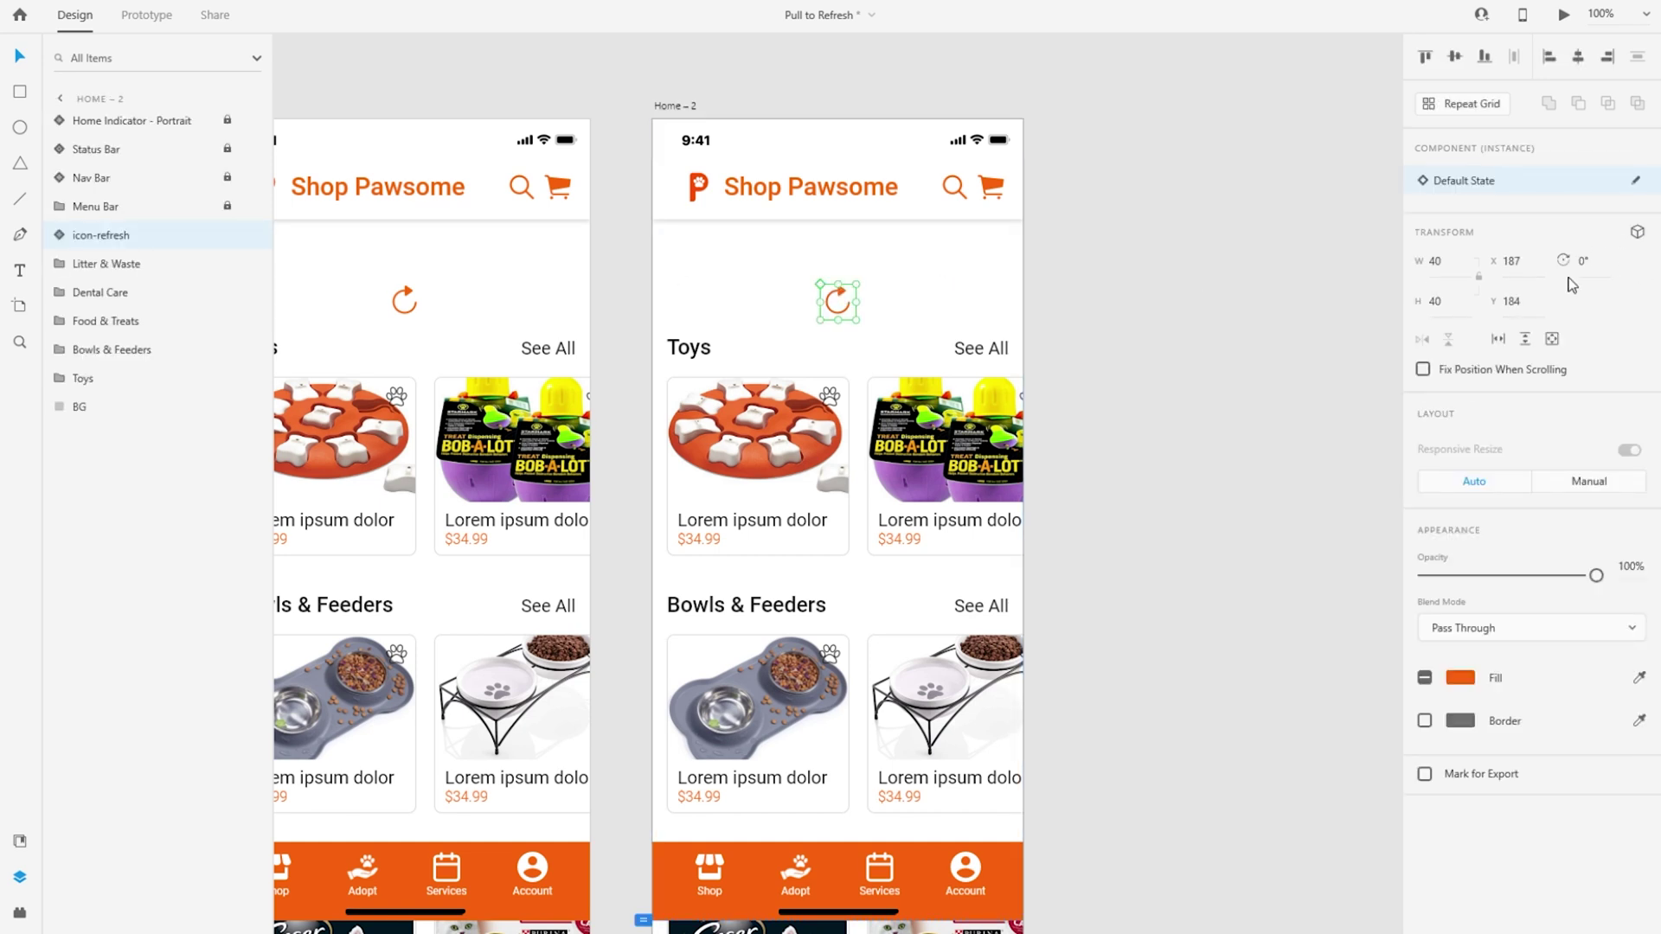
click(1598, 266)
click(1191, 400)
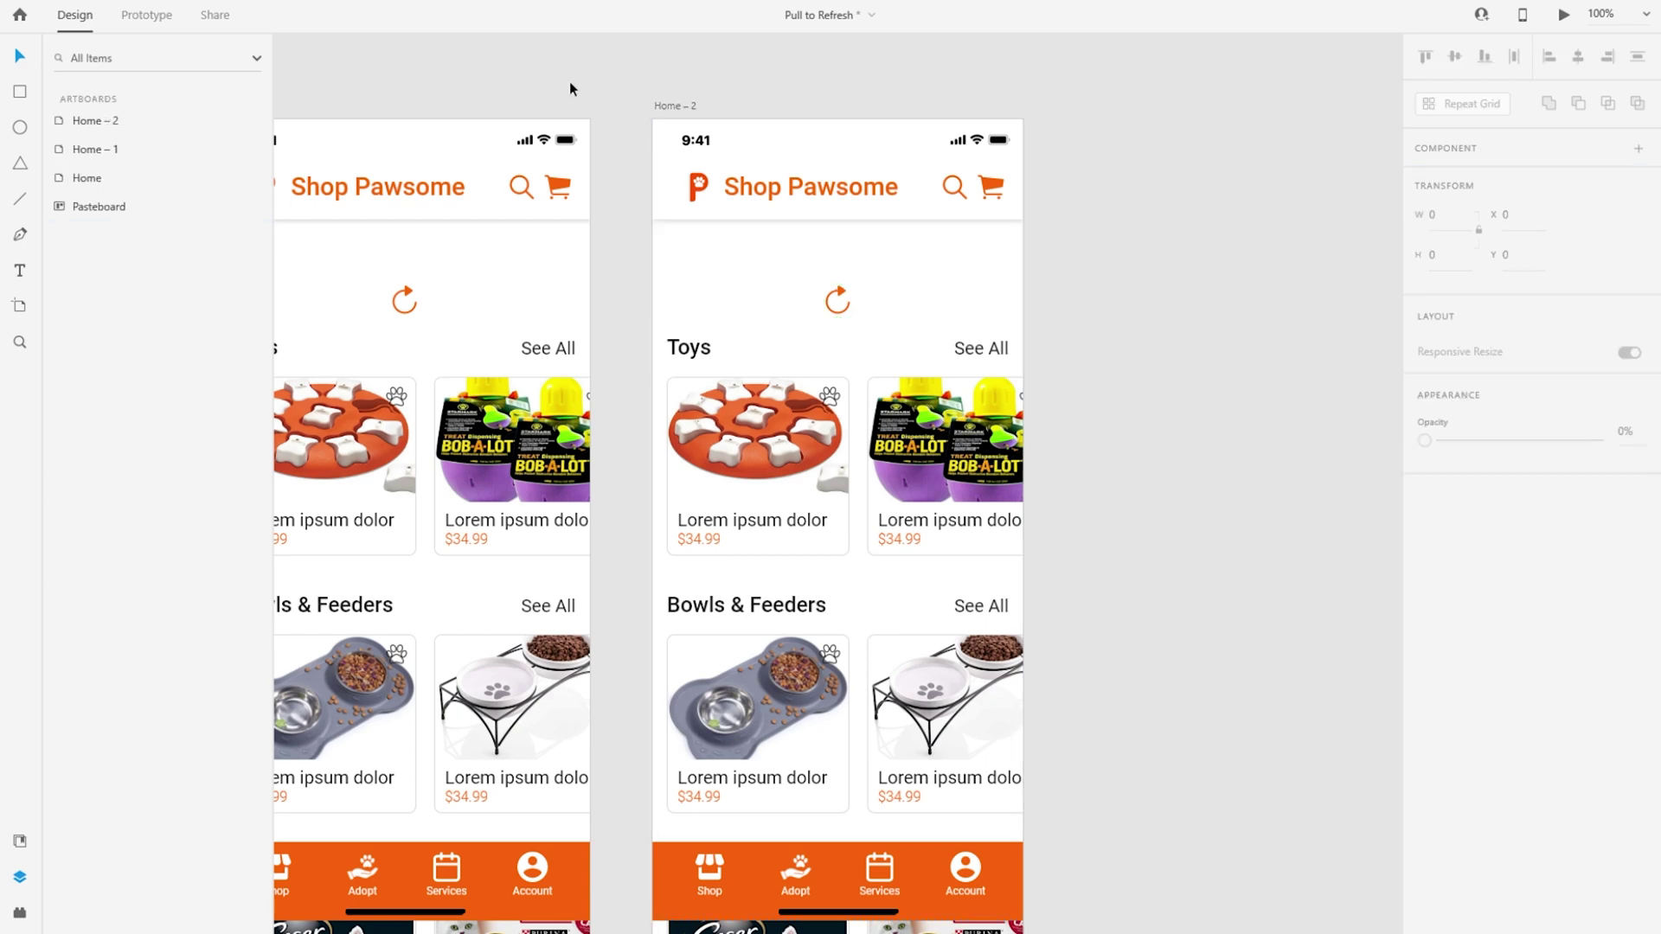
Step: Set the rotation of the hidden refresh icon on the original Home artboard to -360°
scroll(380, 95, left, 5)
click(378, 112)
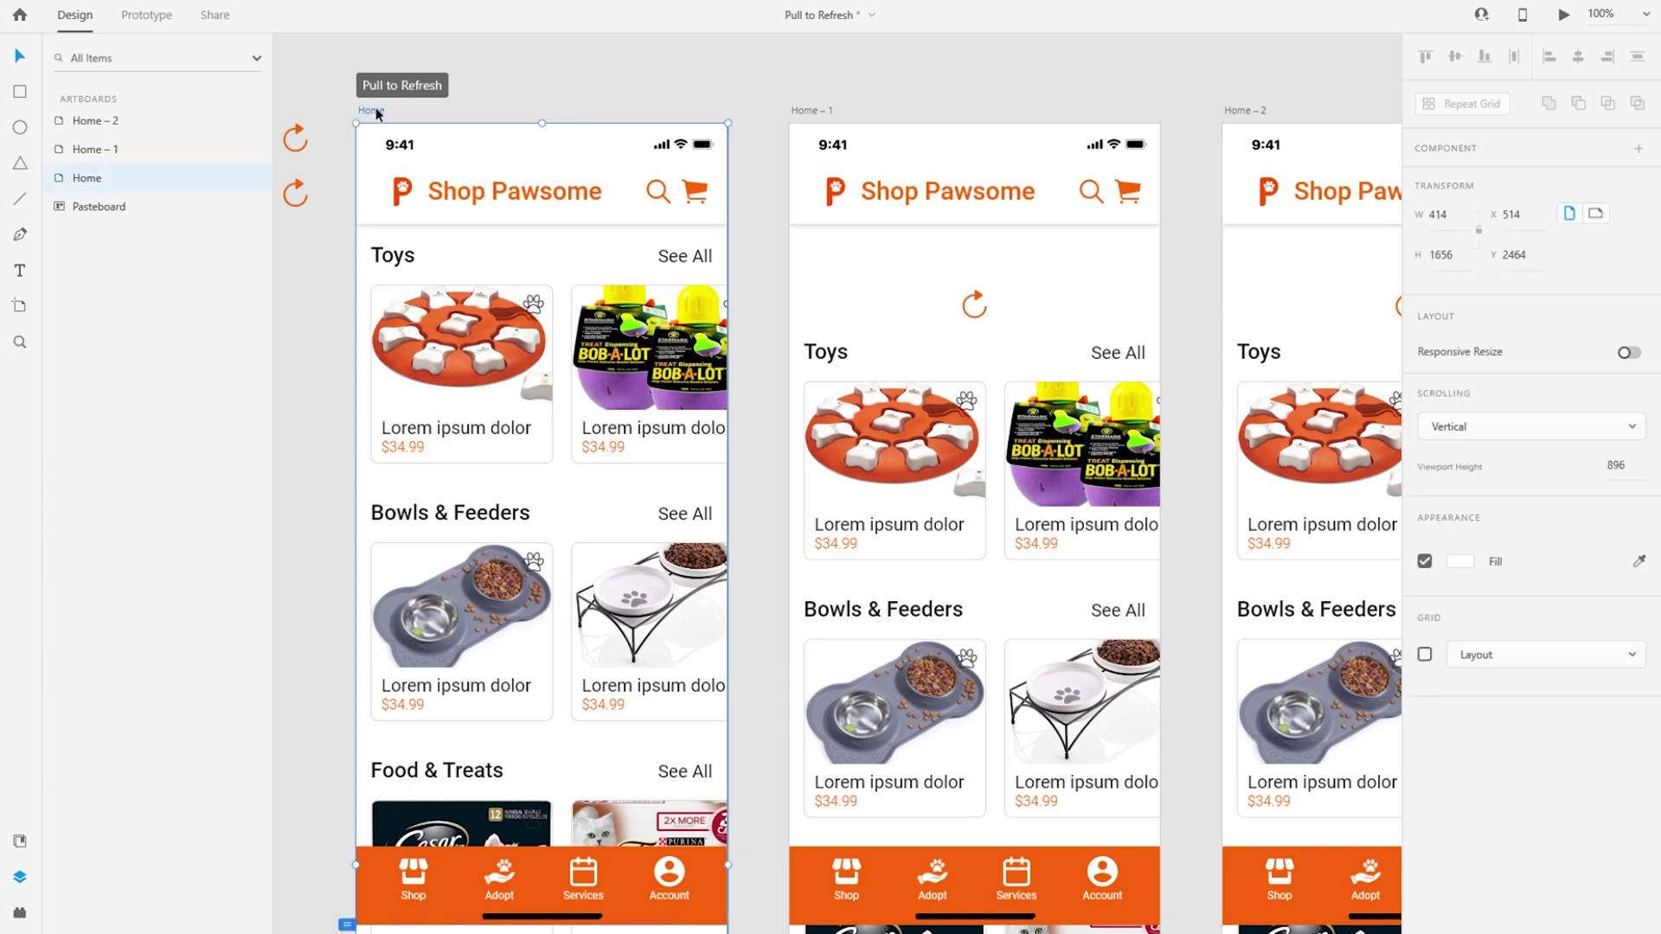
click(517, 305)
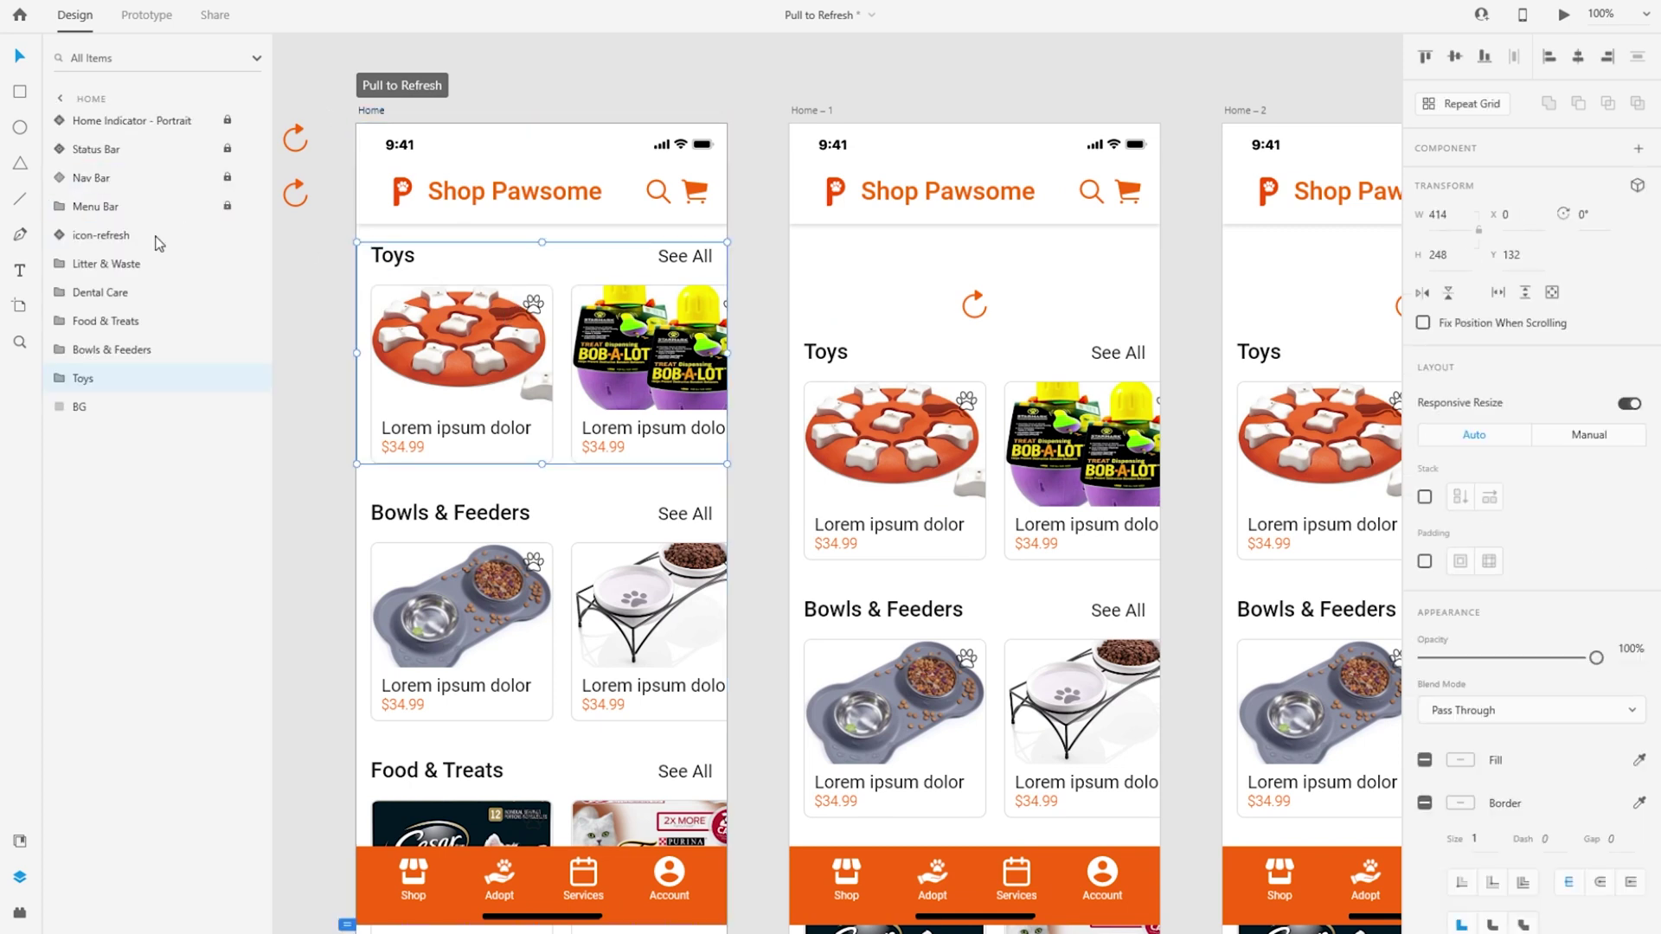
click(102, 237)
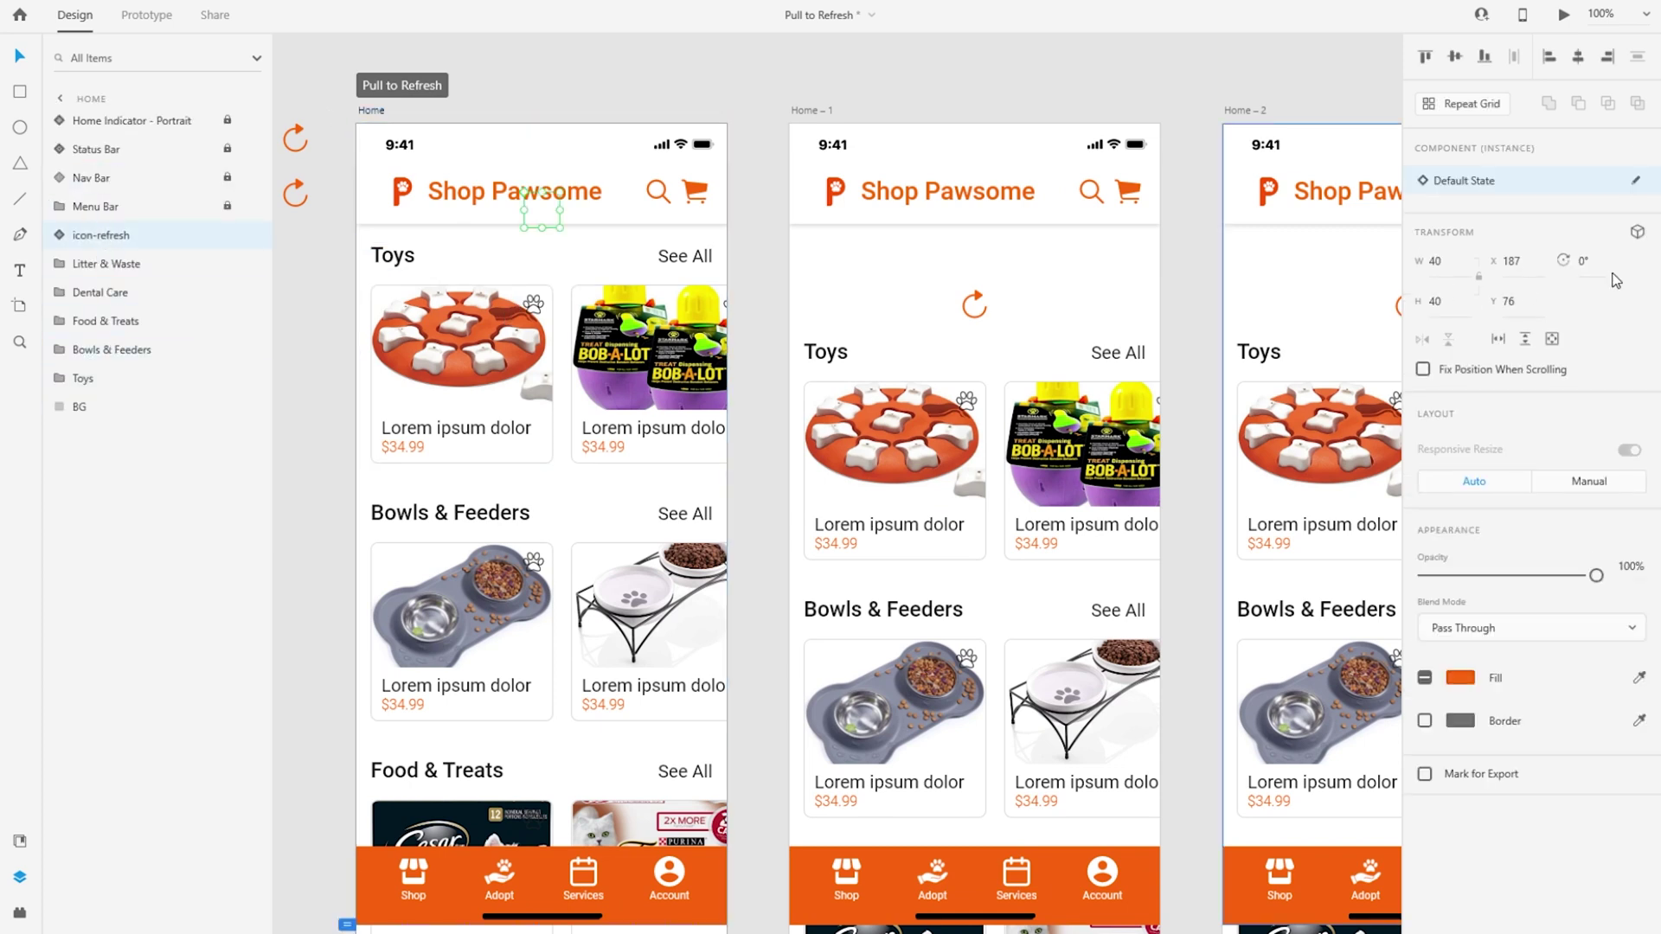
click(1598, 260)
text(-36)
key(Return)
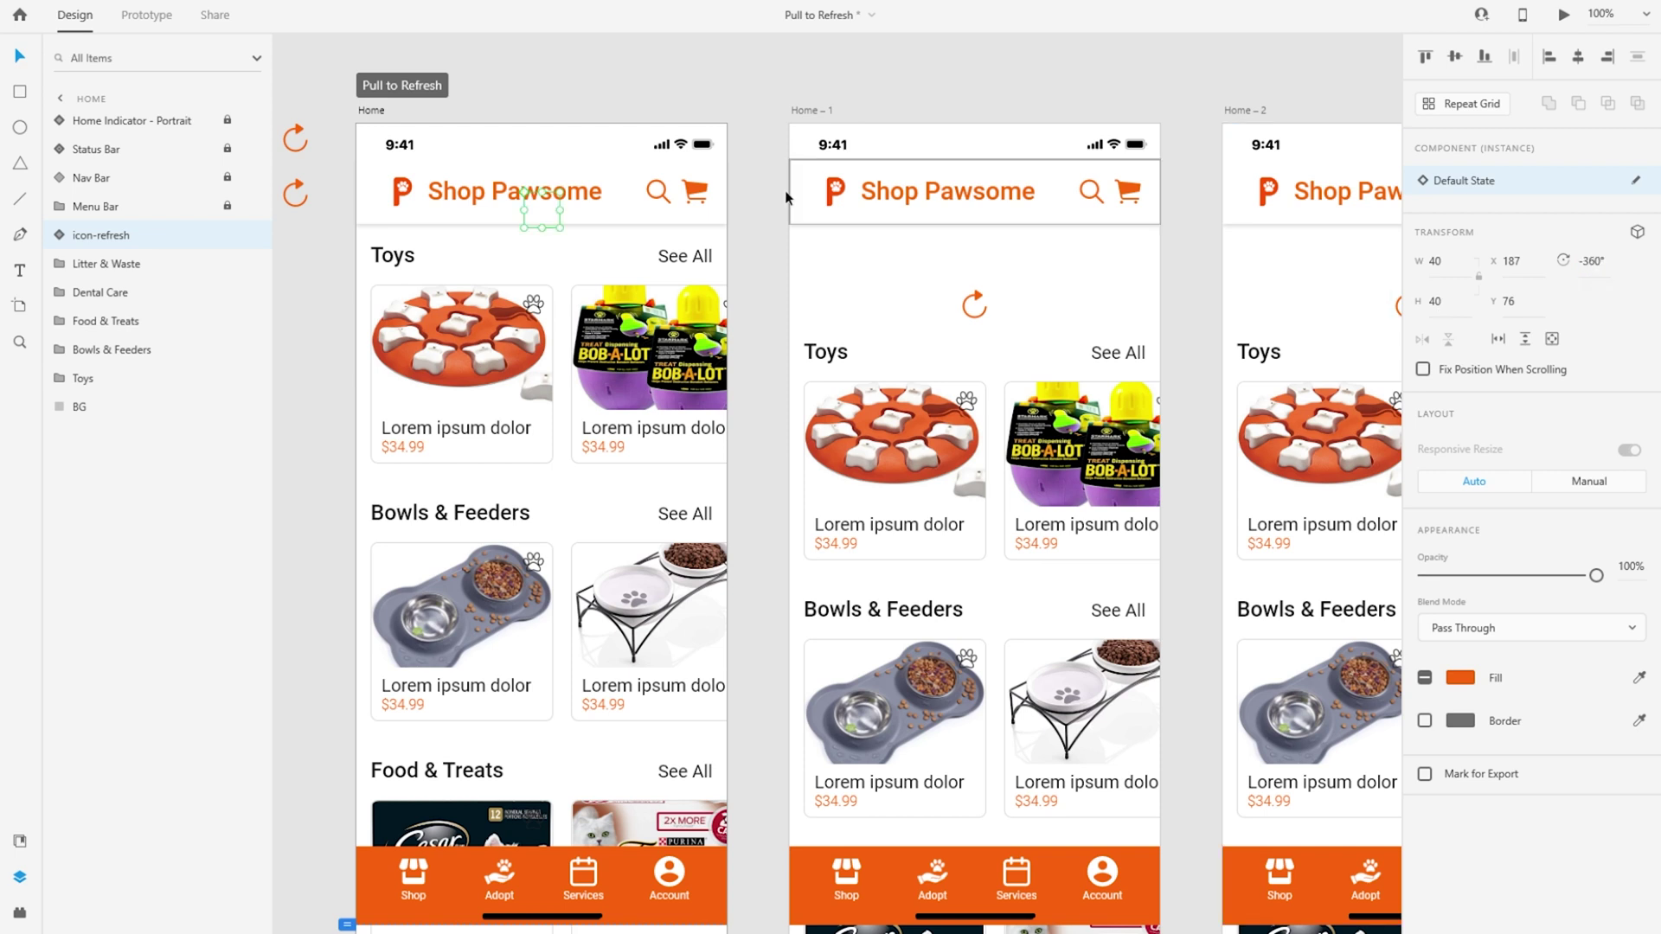
Step: Set the rotation of the refresh icon on the Home – 1 artboard to -180°
click(797, 111)
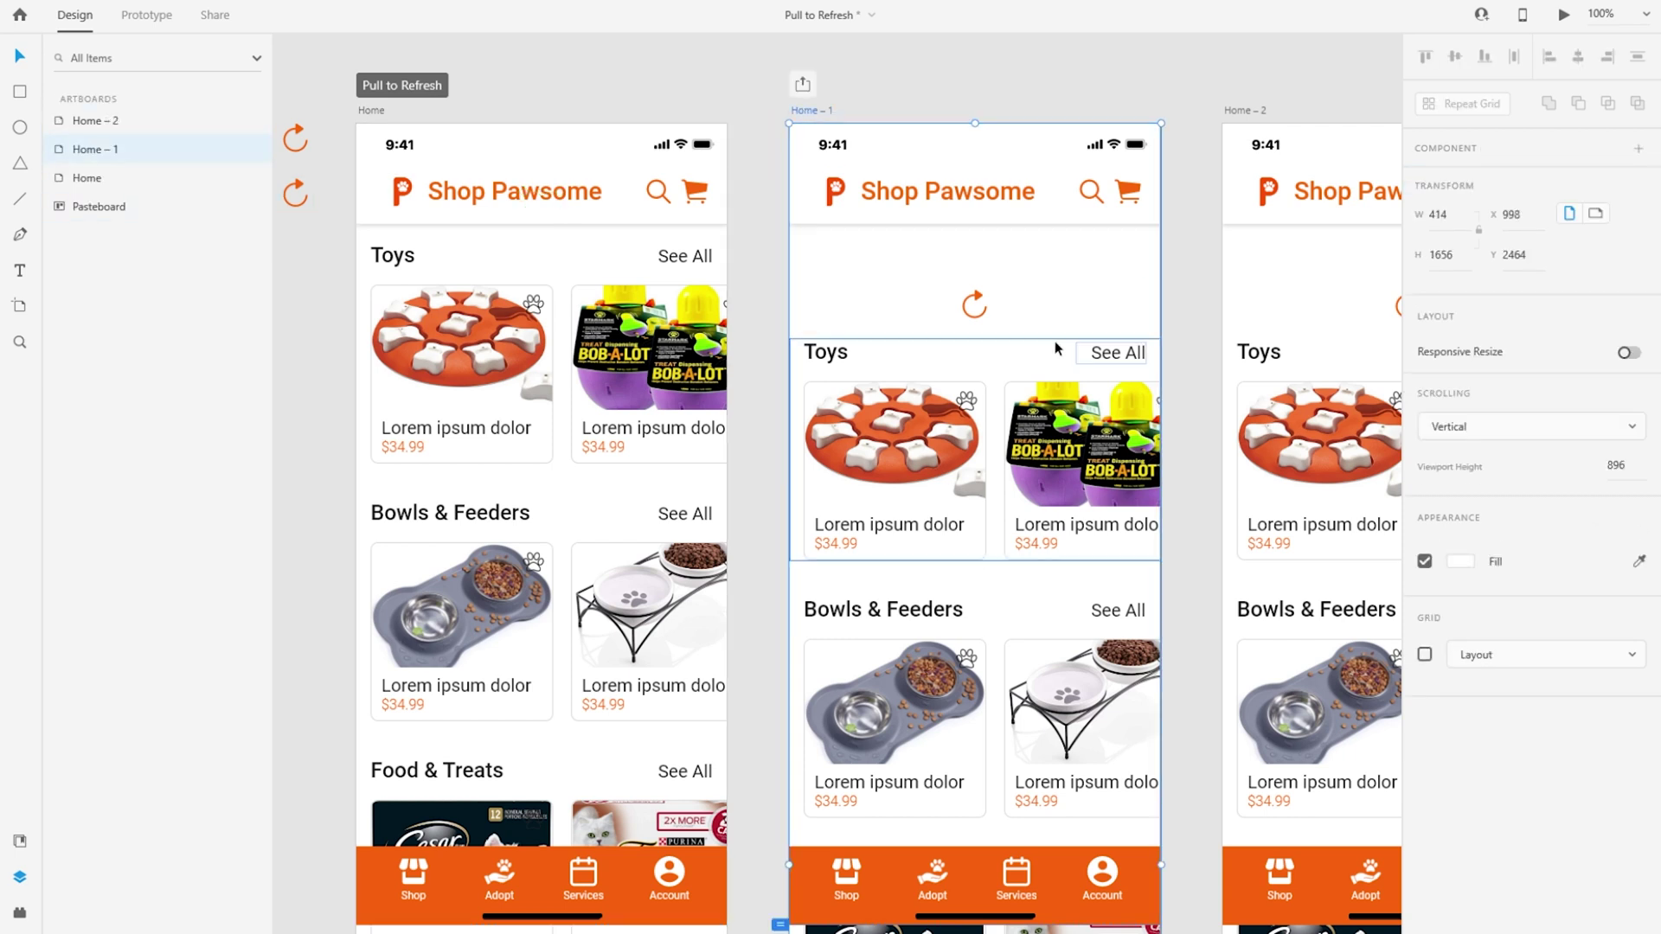
click(978, 303)
click(1590, 265)
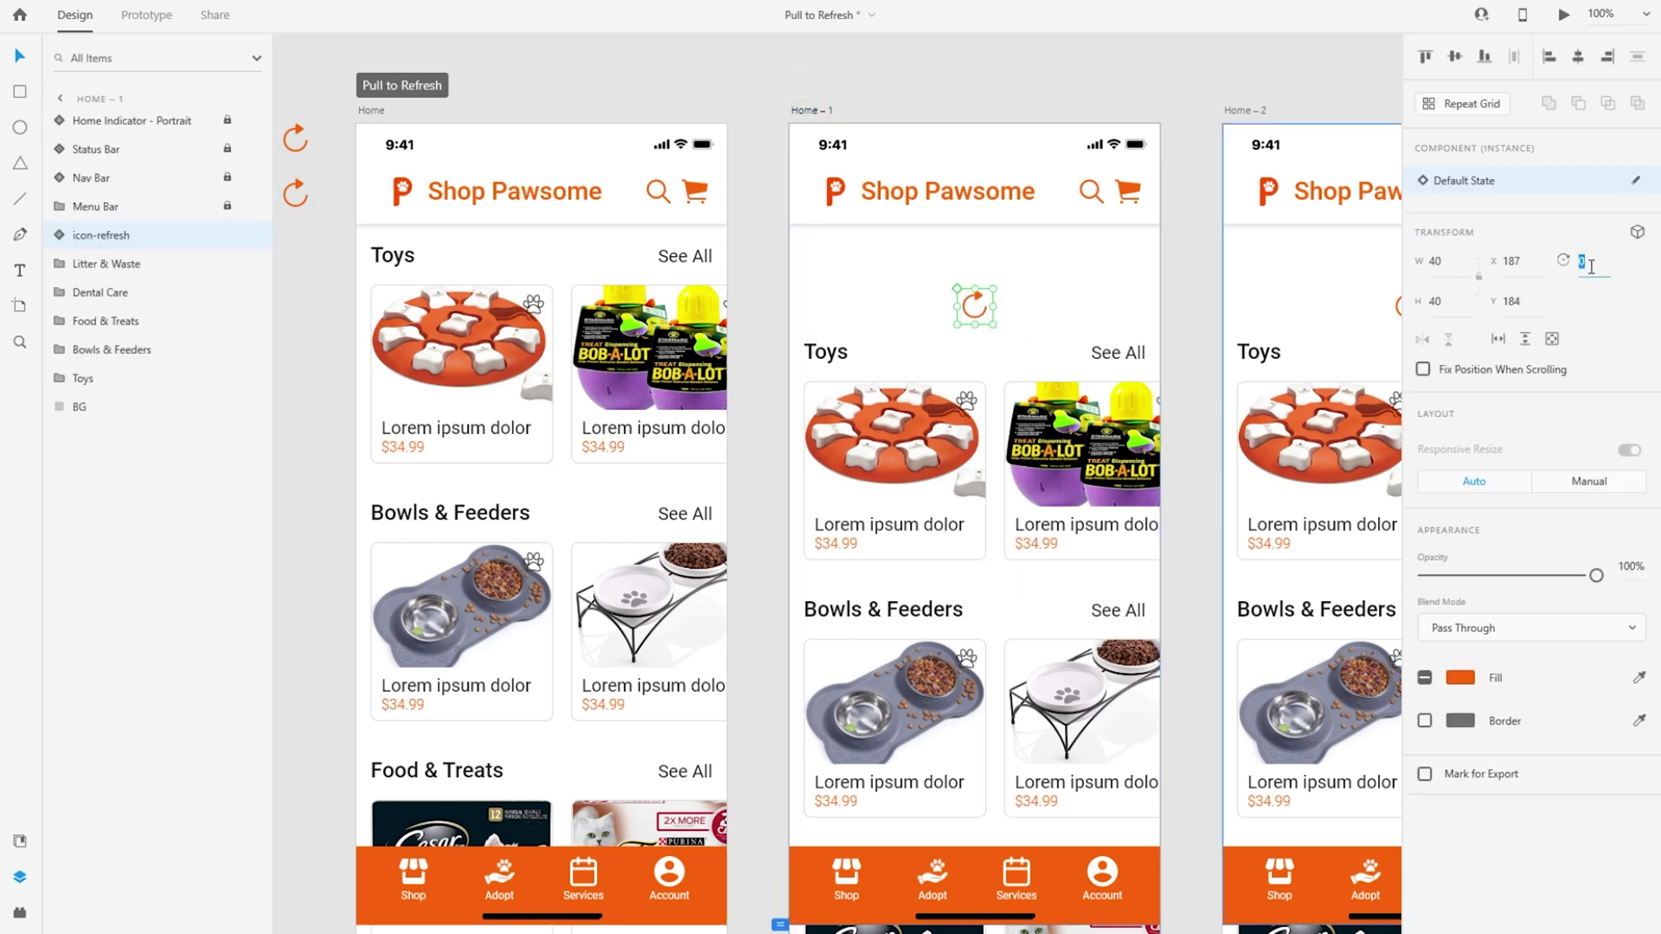
text(-180)
key(Return)
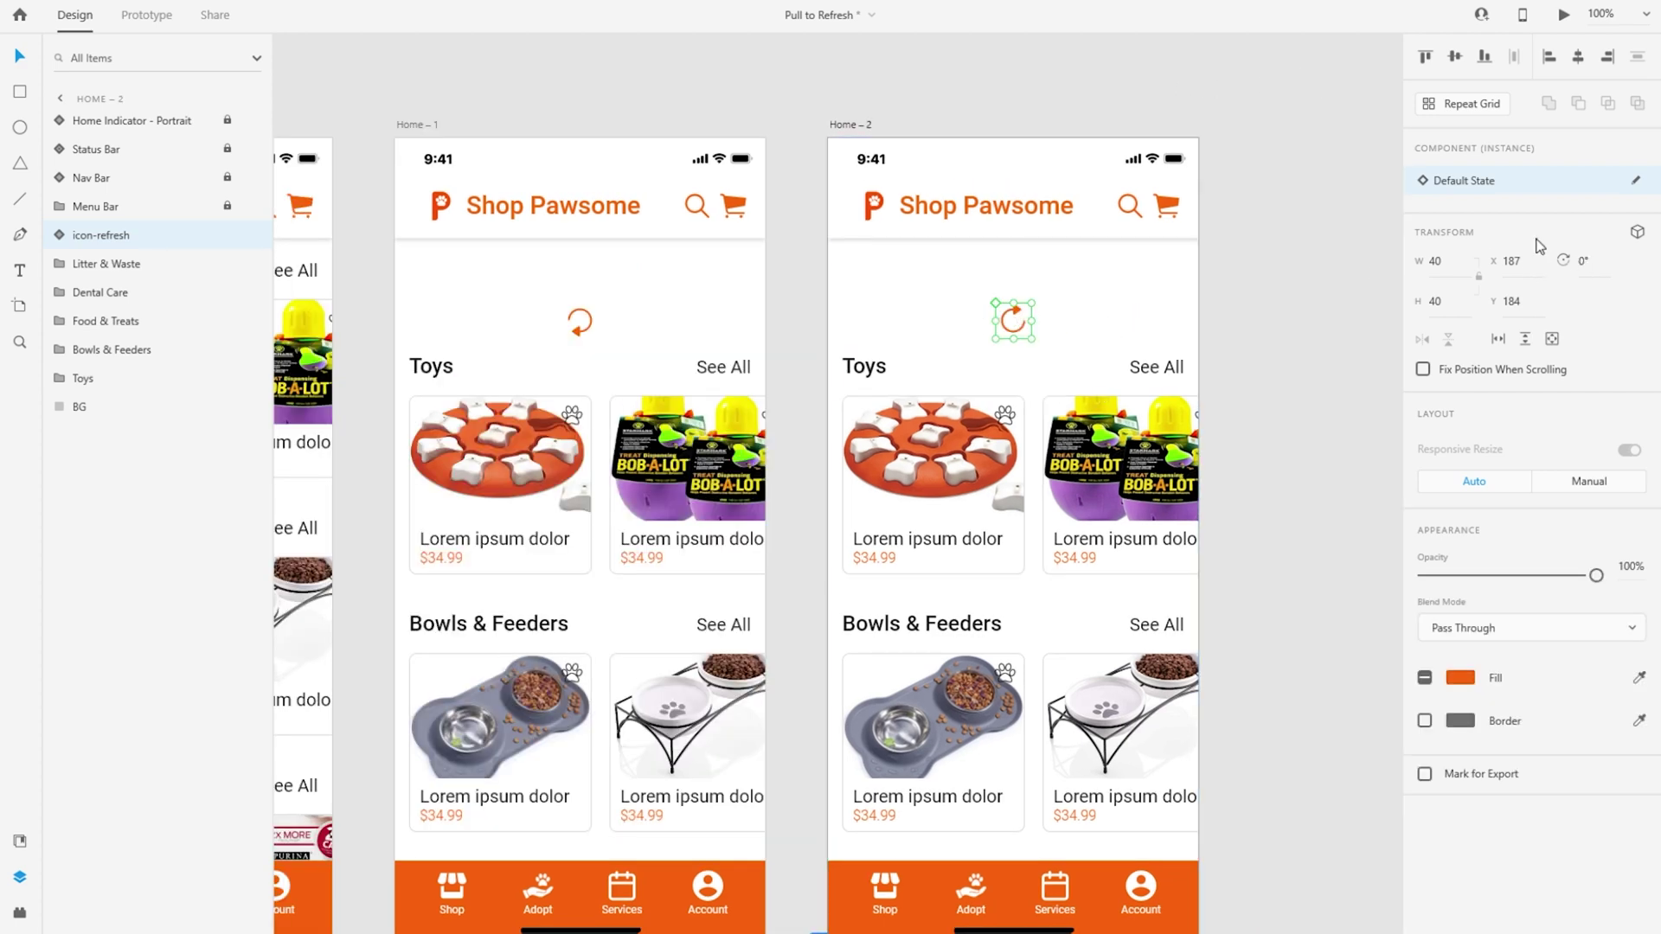
Step: Duplicate the Home – 2 artboard
click(857, 127)
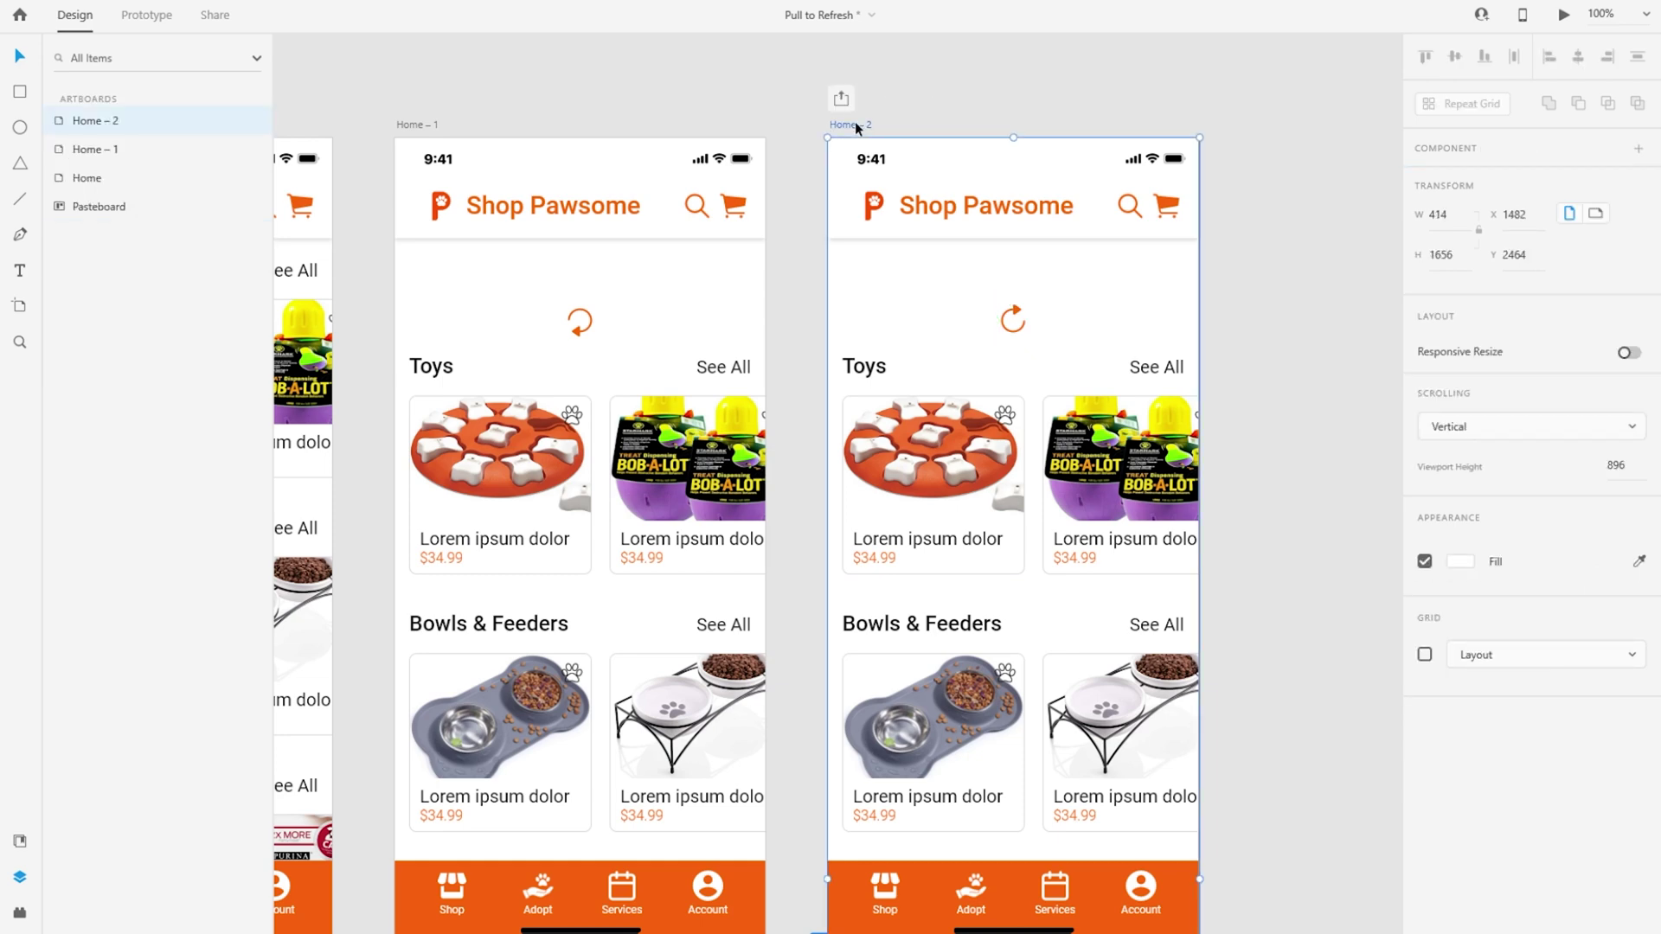
key(ctrl+d)
scroll(855, 121, down, 3)
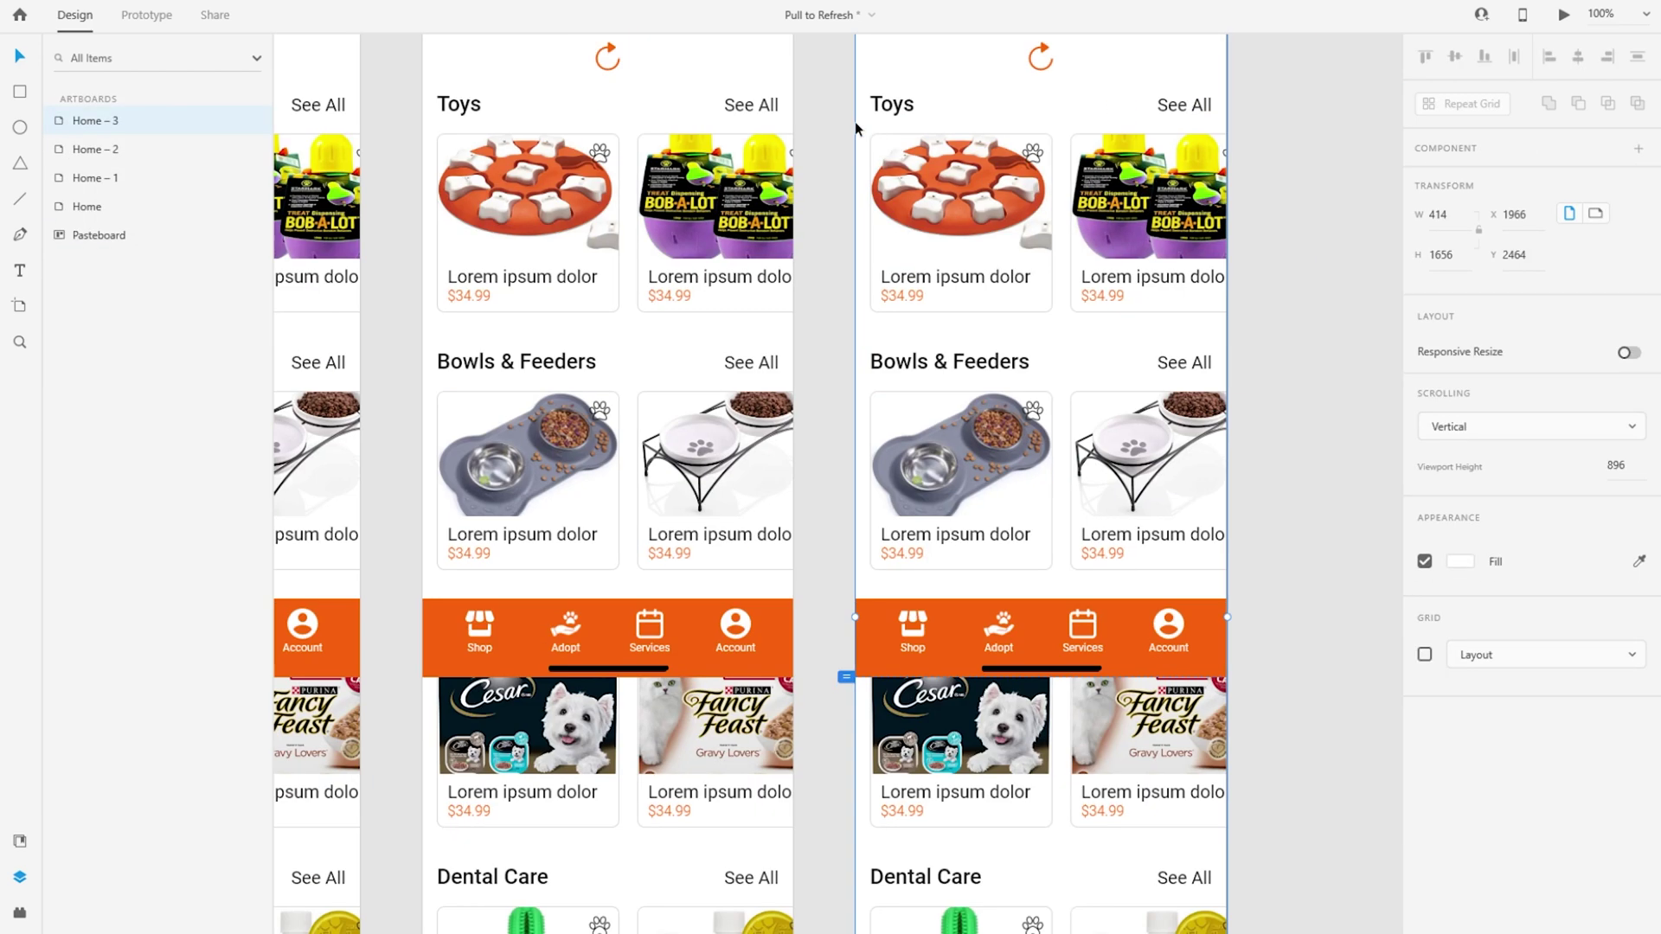
scroll(855, 121, right, 5)
scroll(860, 252, up, 2)
scroll(857, 249, up, 2)
Step: Set the rotation of the refresh icon on the Home – 3 artboard to 360° and compare it with the Home – 2 icon
click(838, 248)
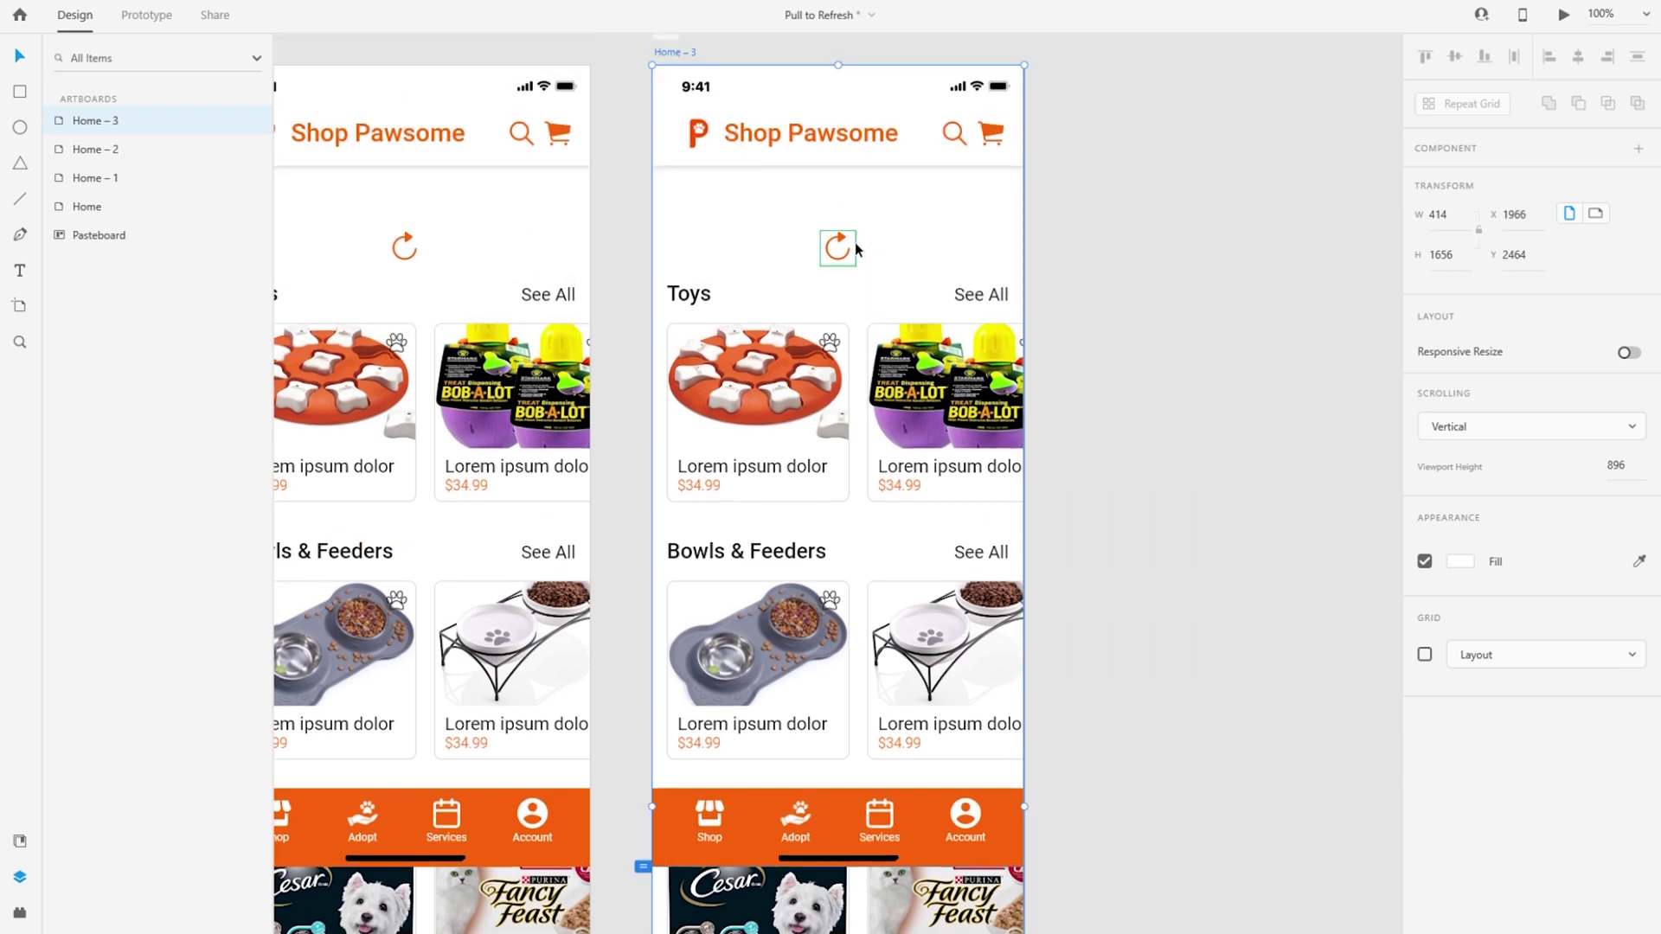
click(1591, 264)
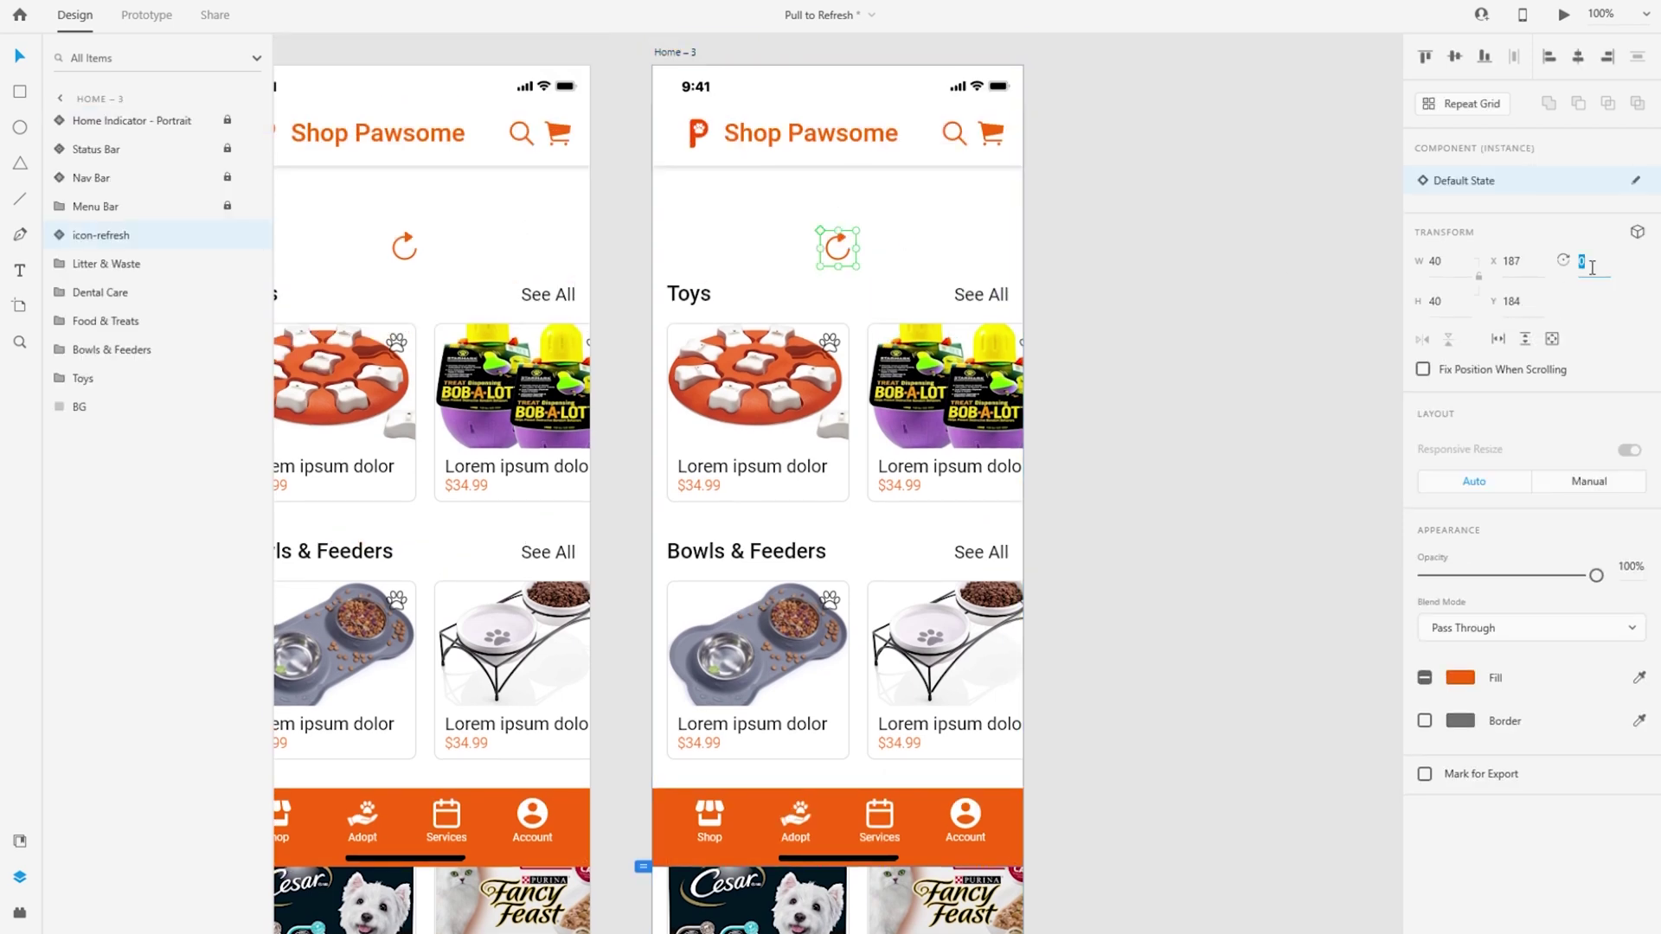
text(180)
key(Return)
text(360)
key(Return)
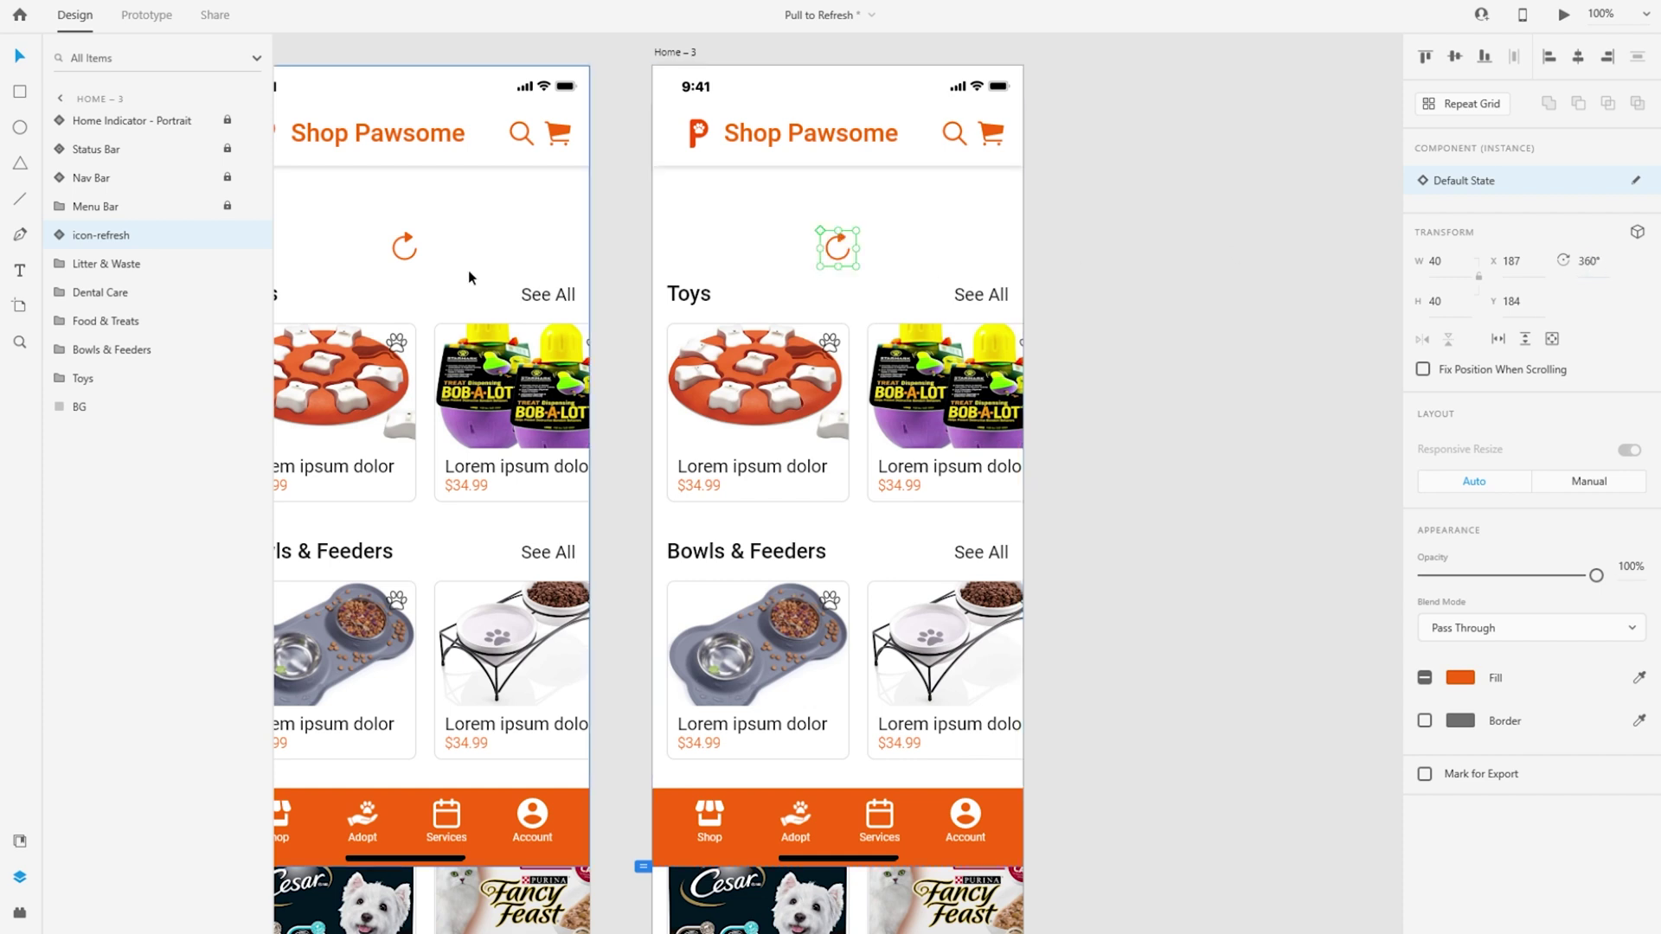
click(408, 245)
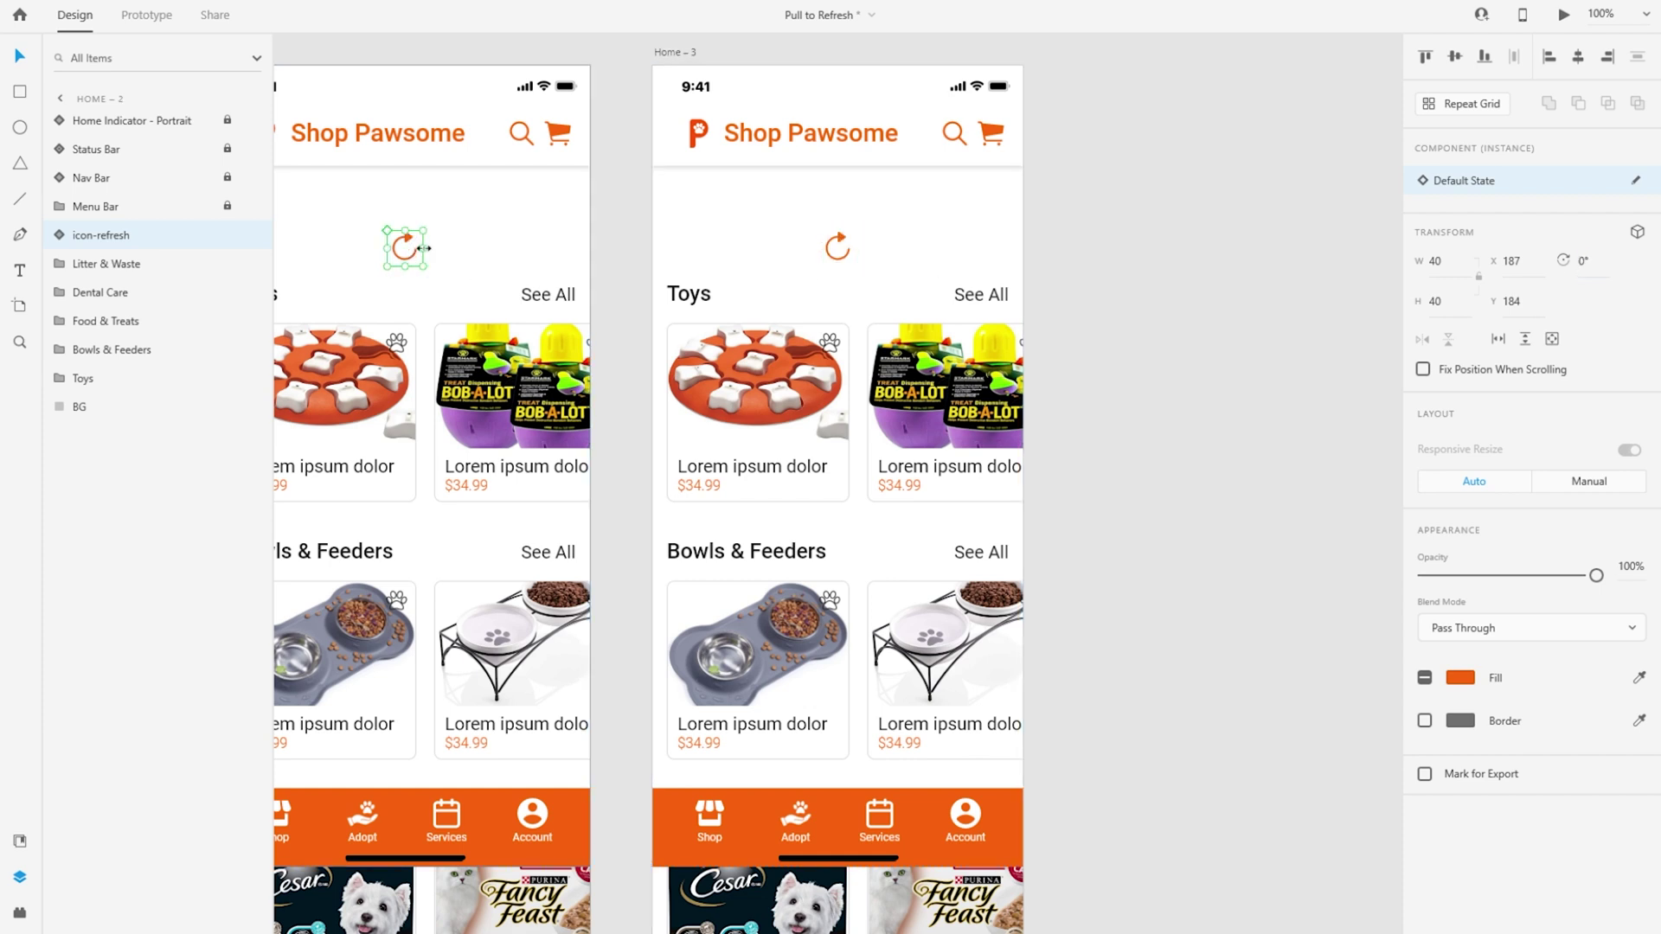
click(839, 245)
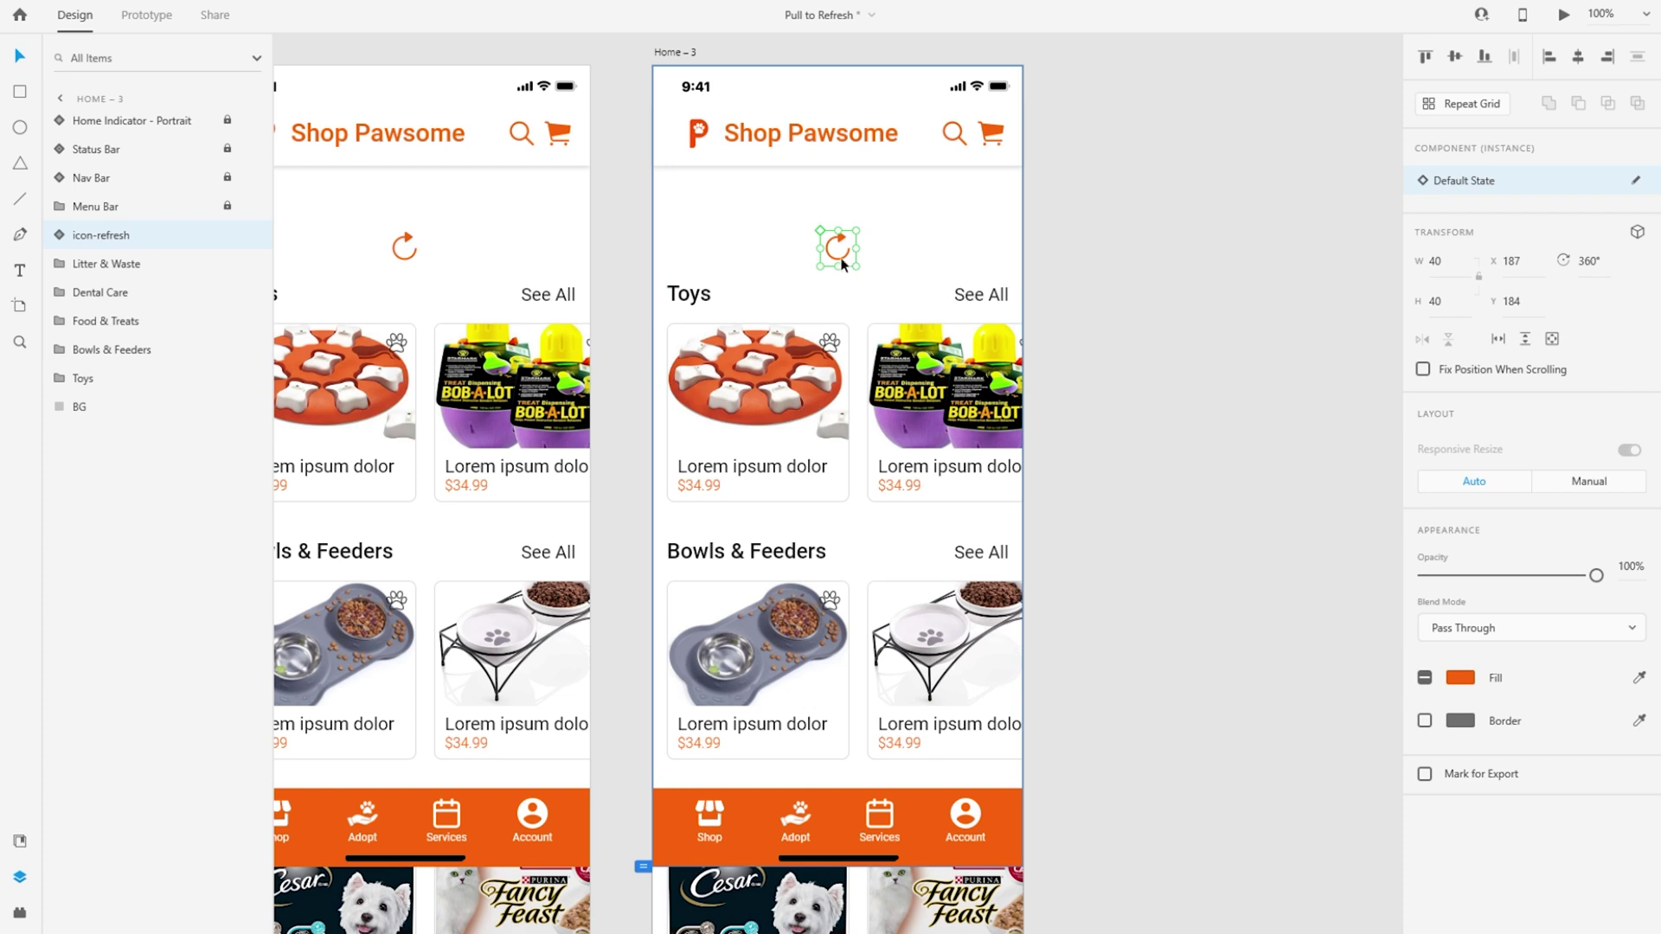
Step: Duplicate the Home – 3 artboard
scroll(1033, 309, up, 2)
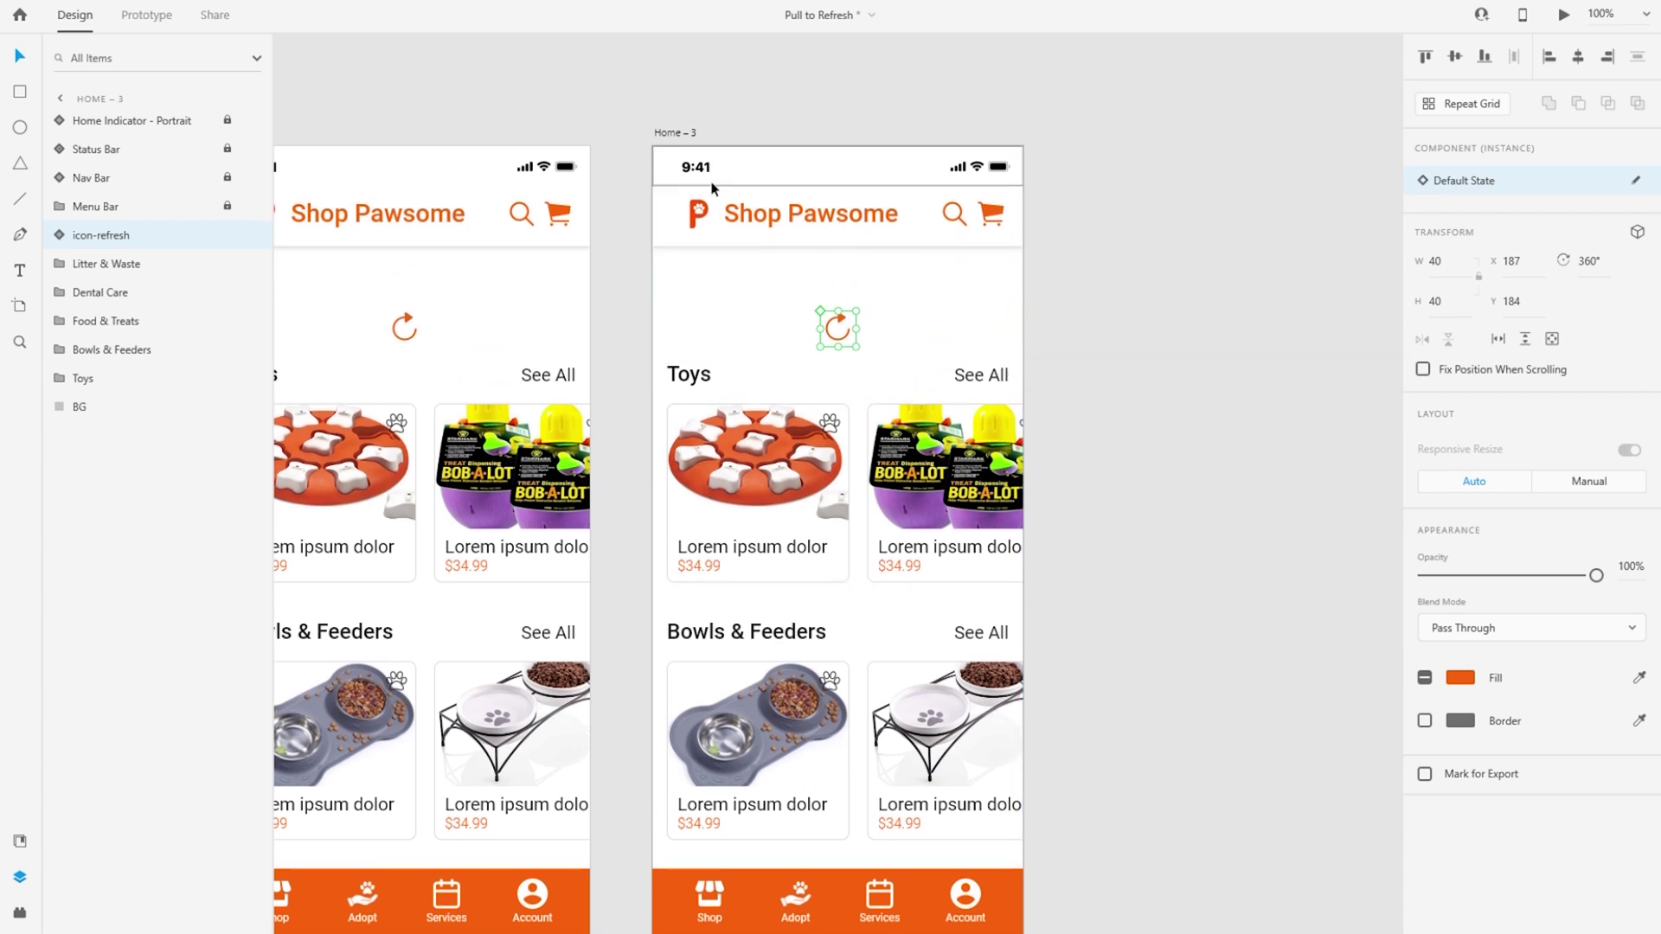
click(680, 135)
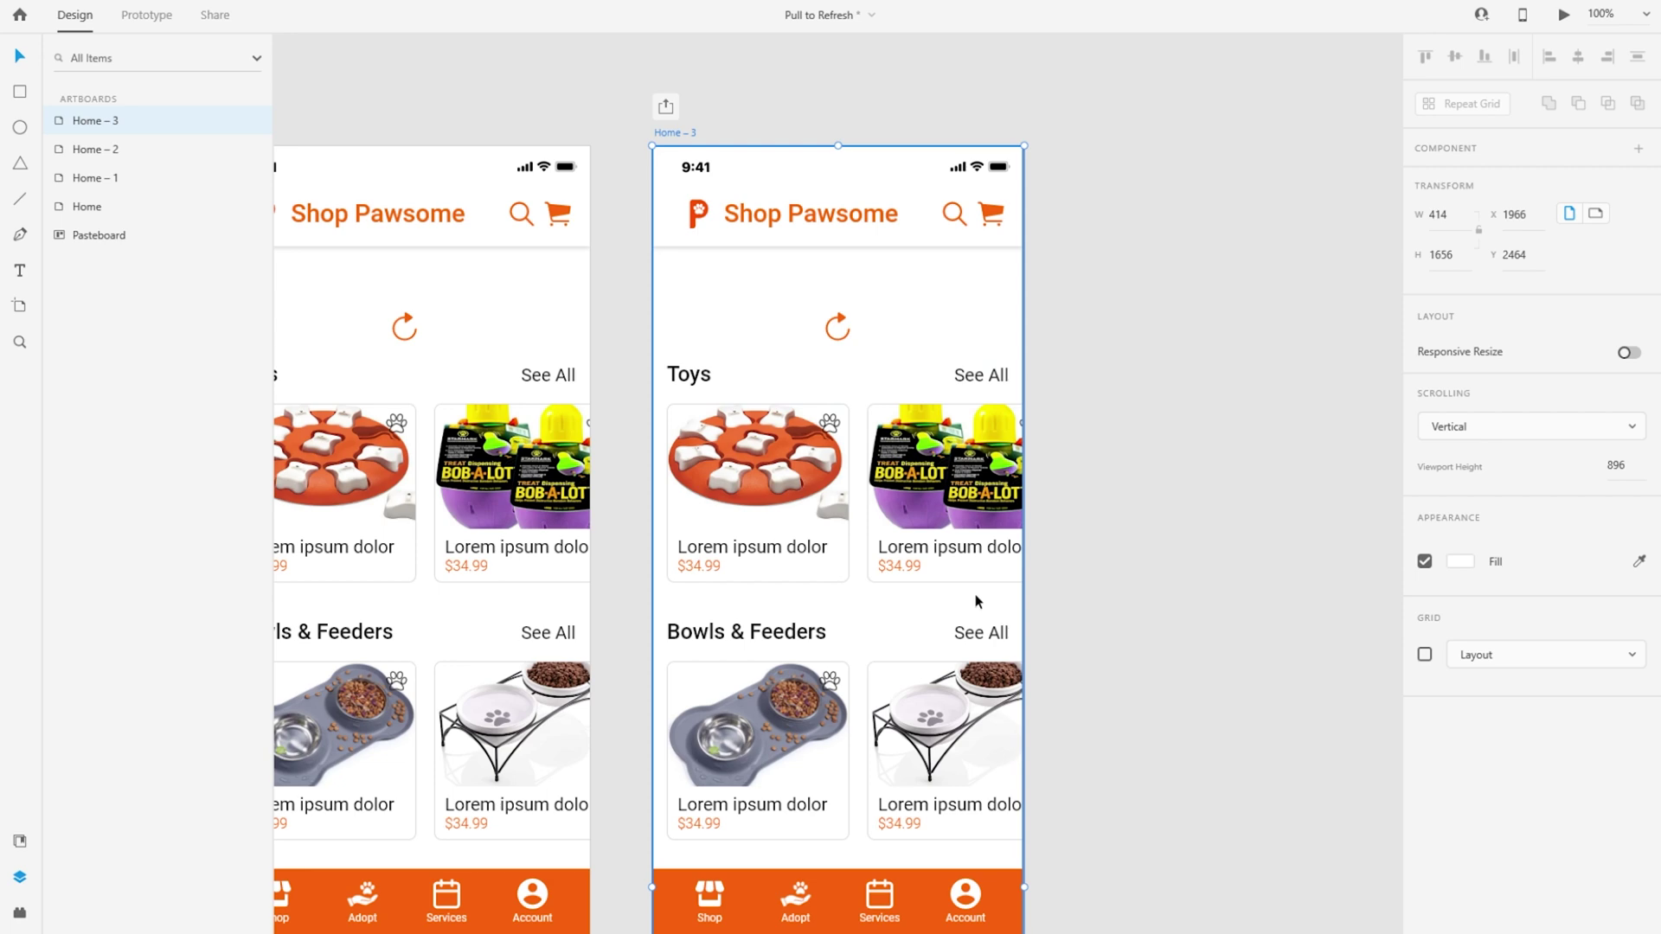
key(ctrl+d)
click(779, 559)
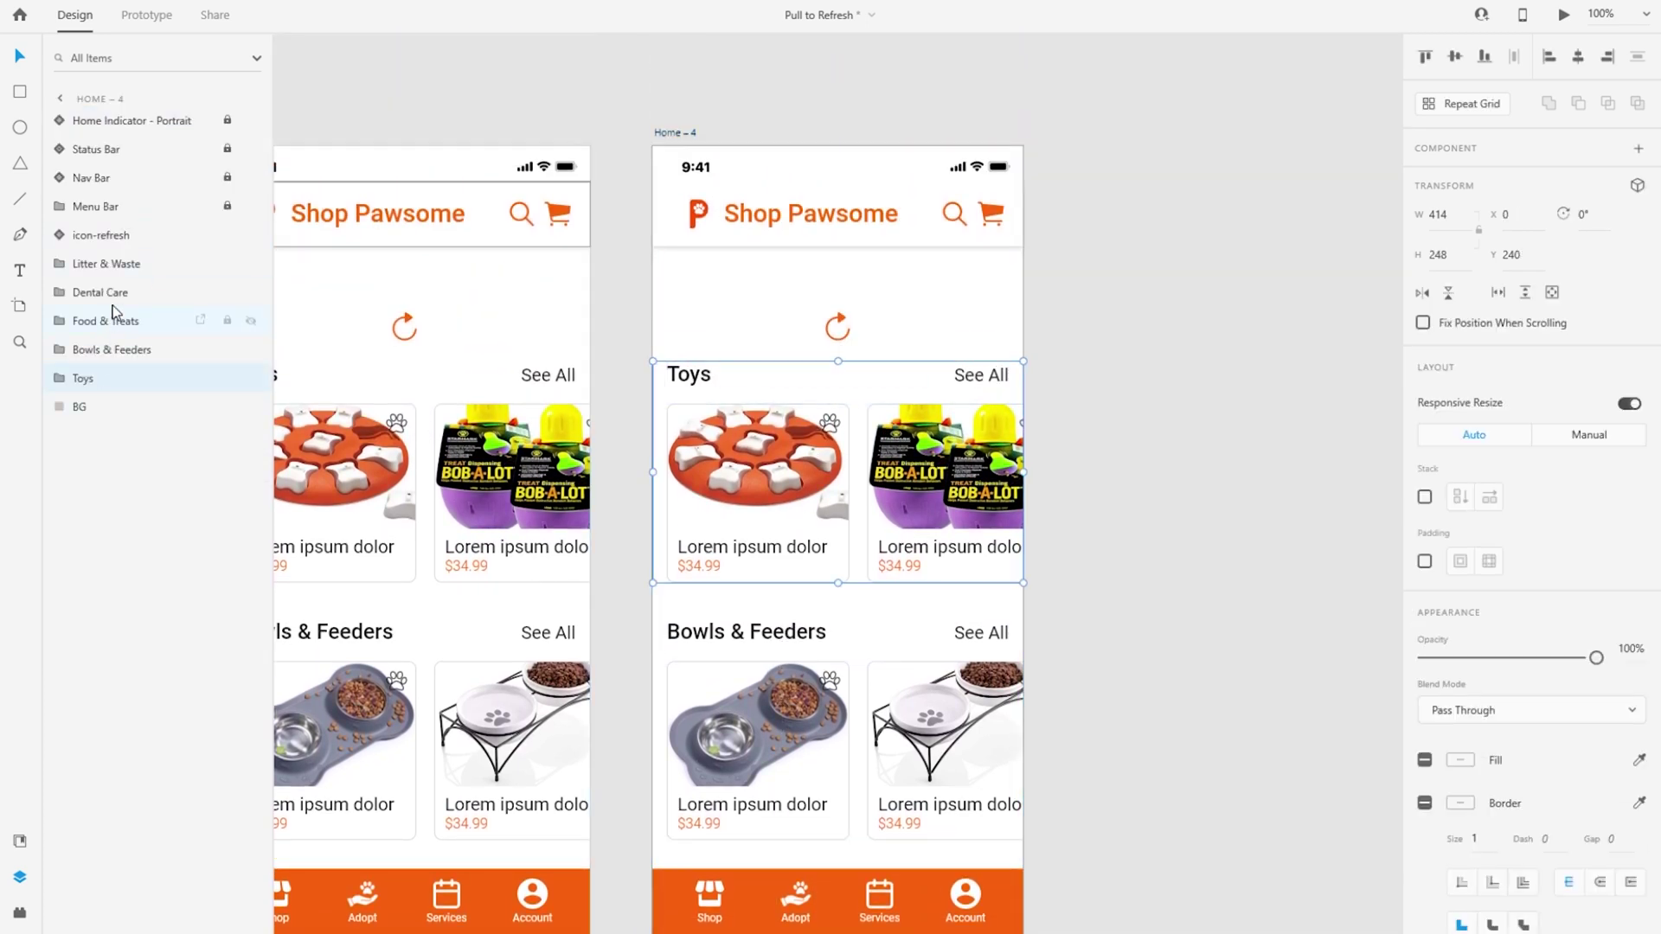
shift+click(124, 235)
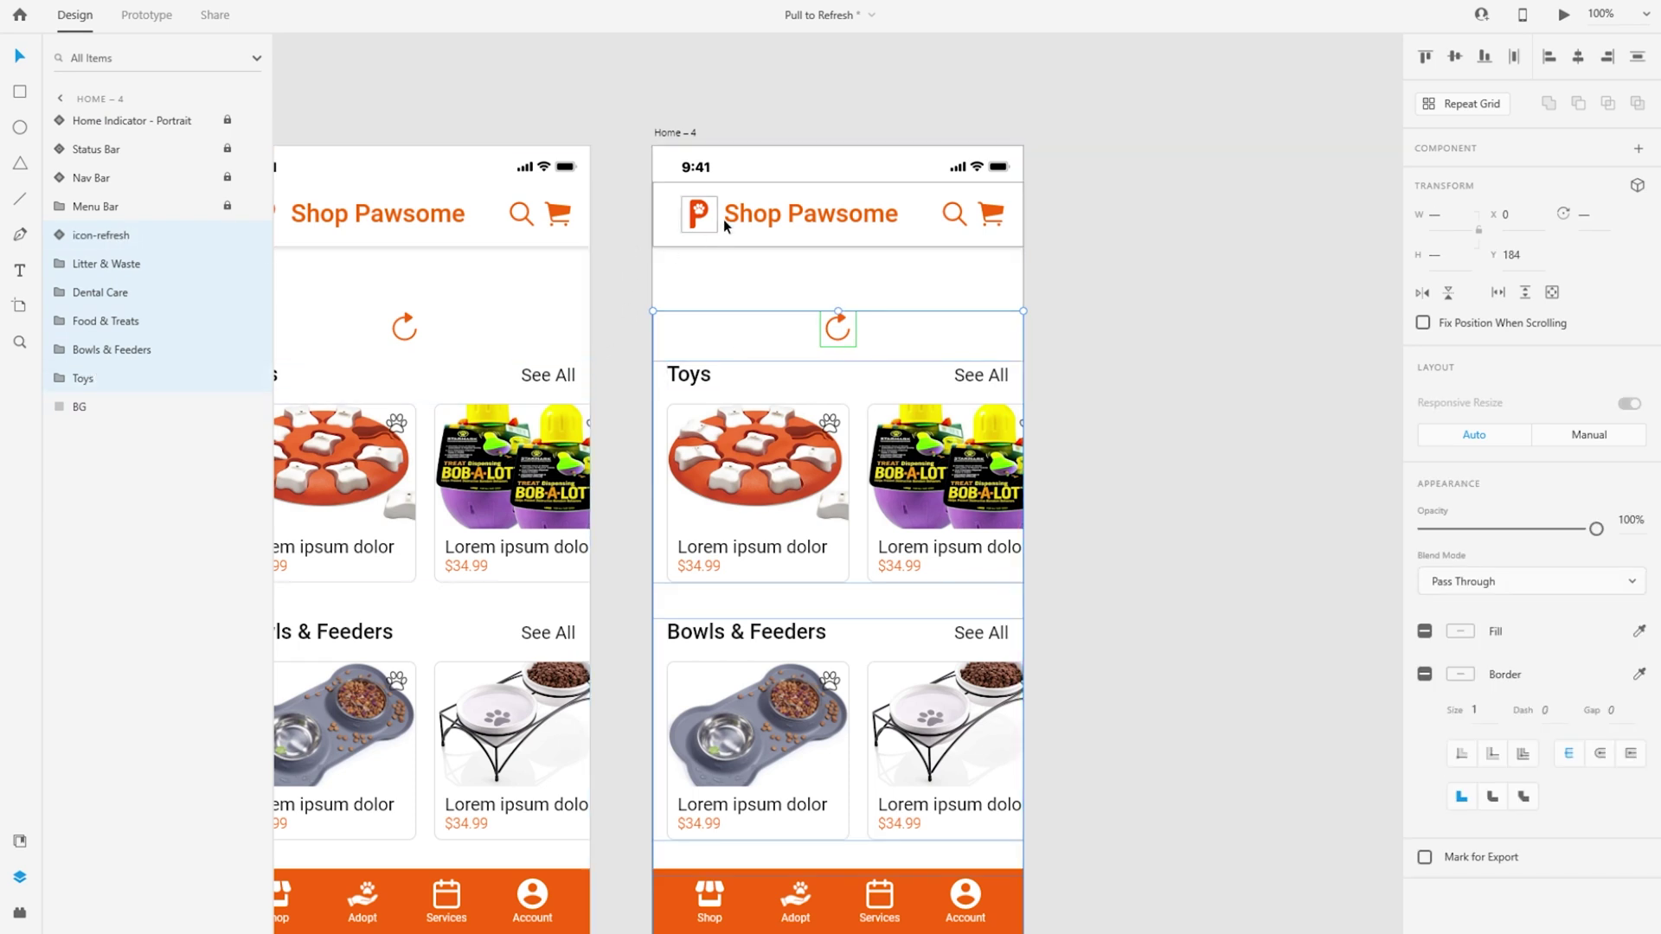
click(670, 132)
Step: Move the five product groups, Toys through Litter & Waste, on Home – 4 straight up until Toys sits at Y 128
click(758, 433)
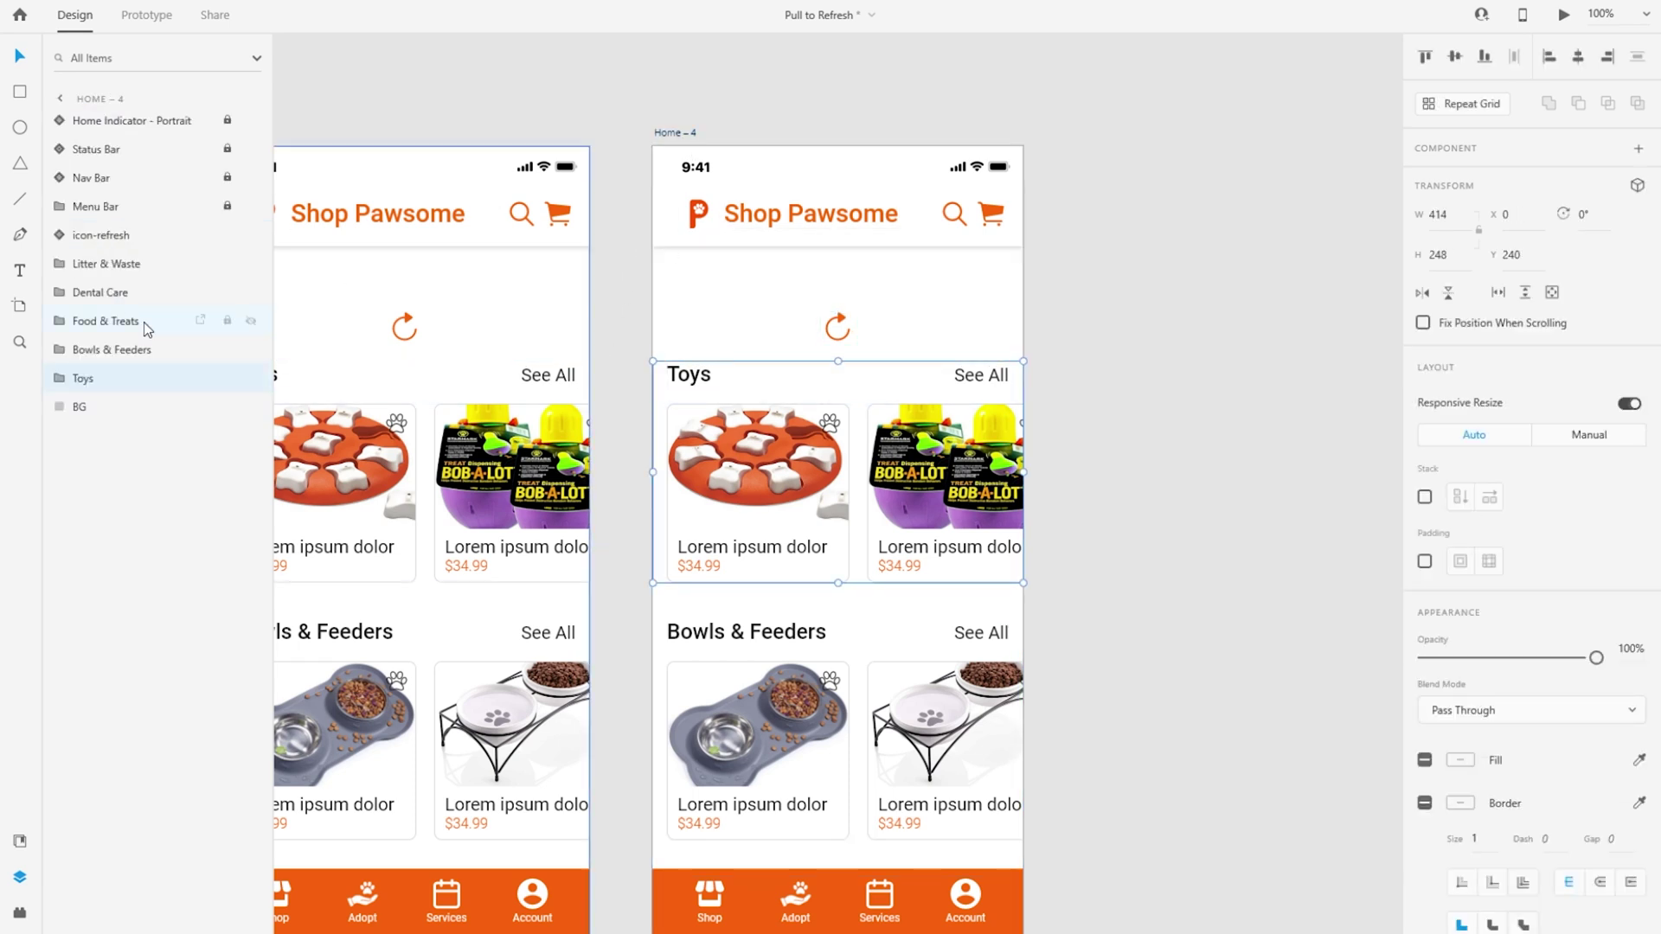
shift+click(118, 268)
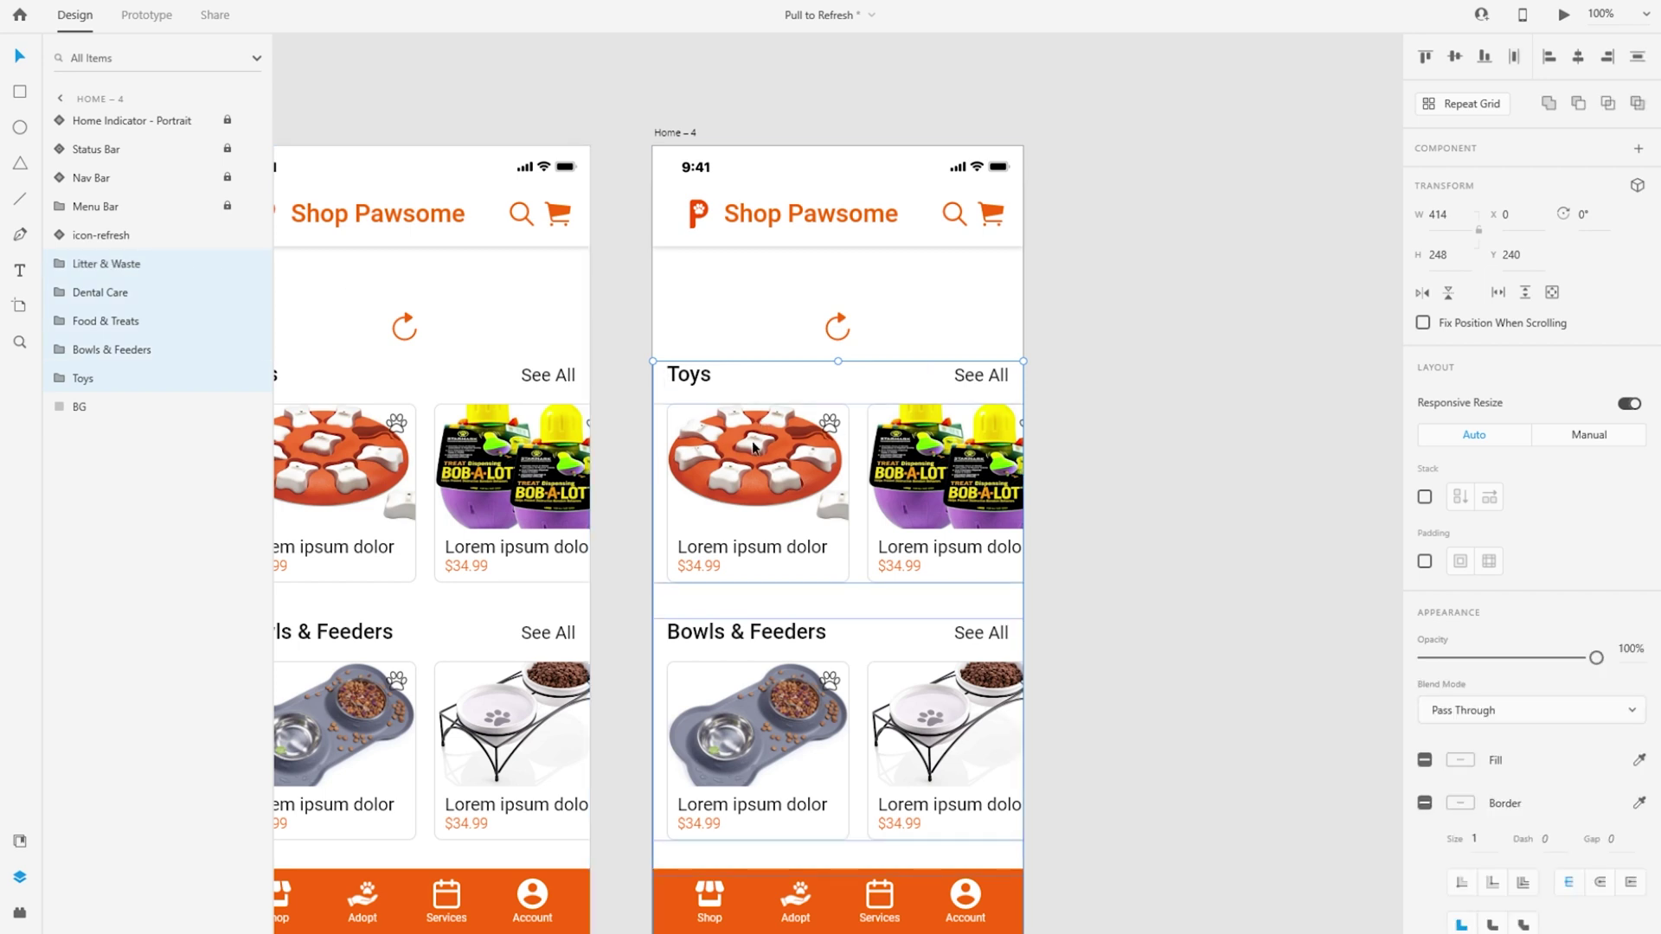
drag(755, 445, 761, 344)
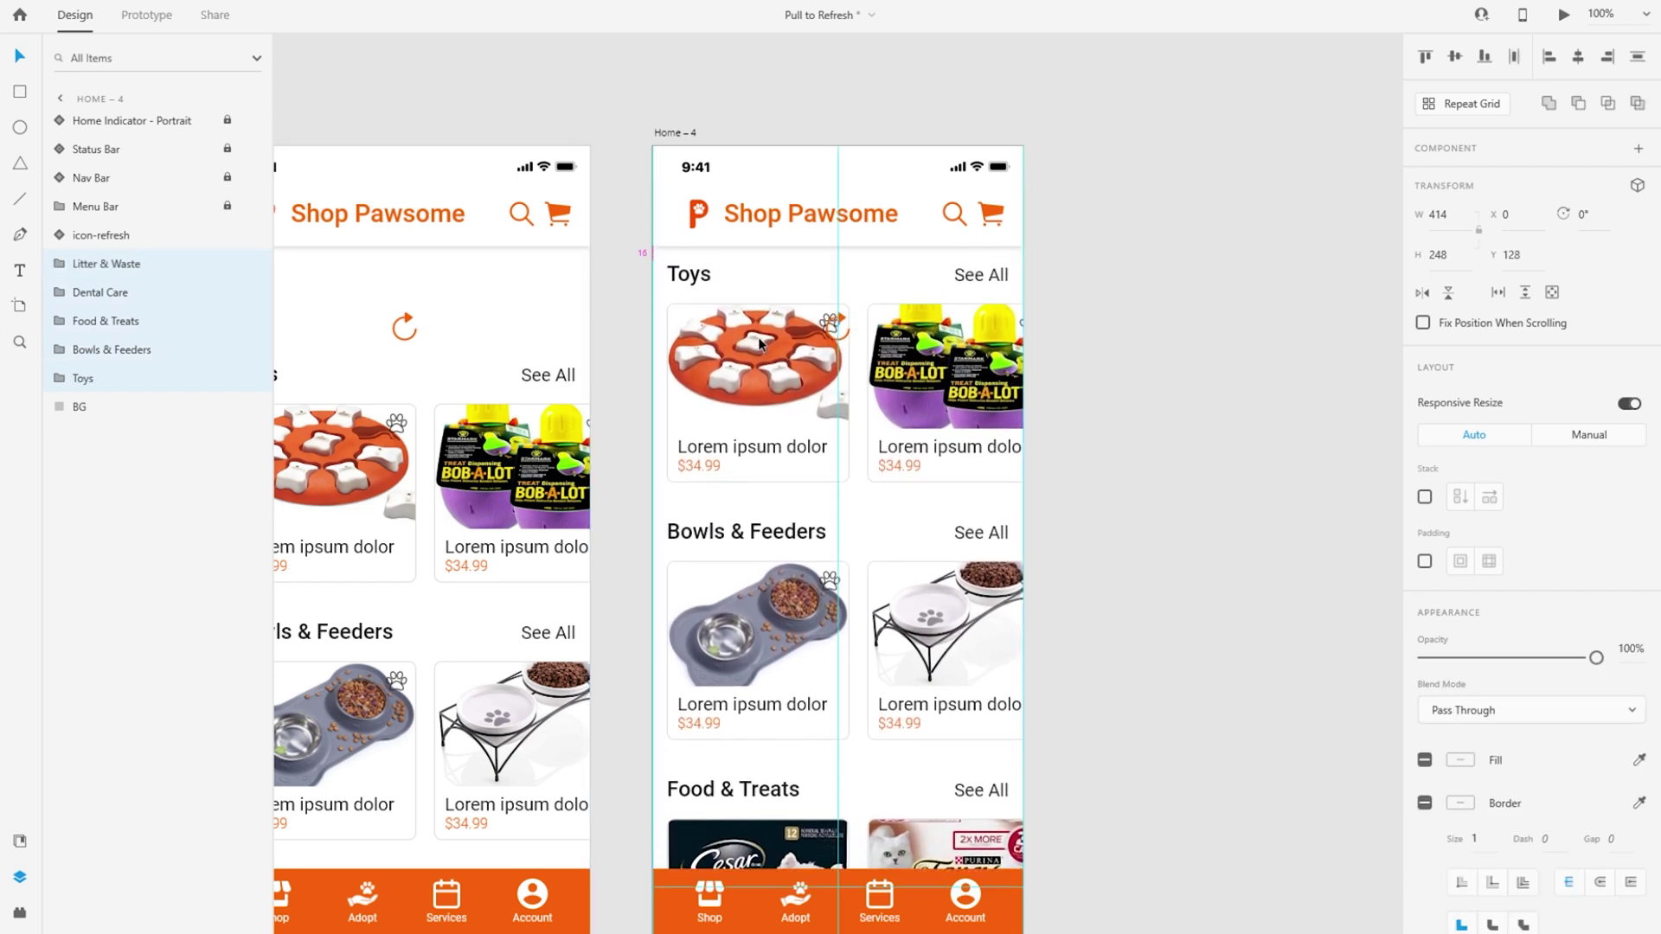
Step: Move the refresh icon on Home – 4 straight up to Y 64, behind the Shop Pawsome header
click(124, 241)
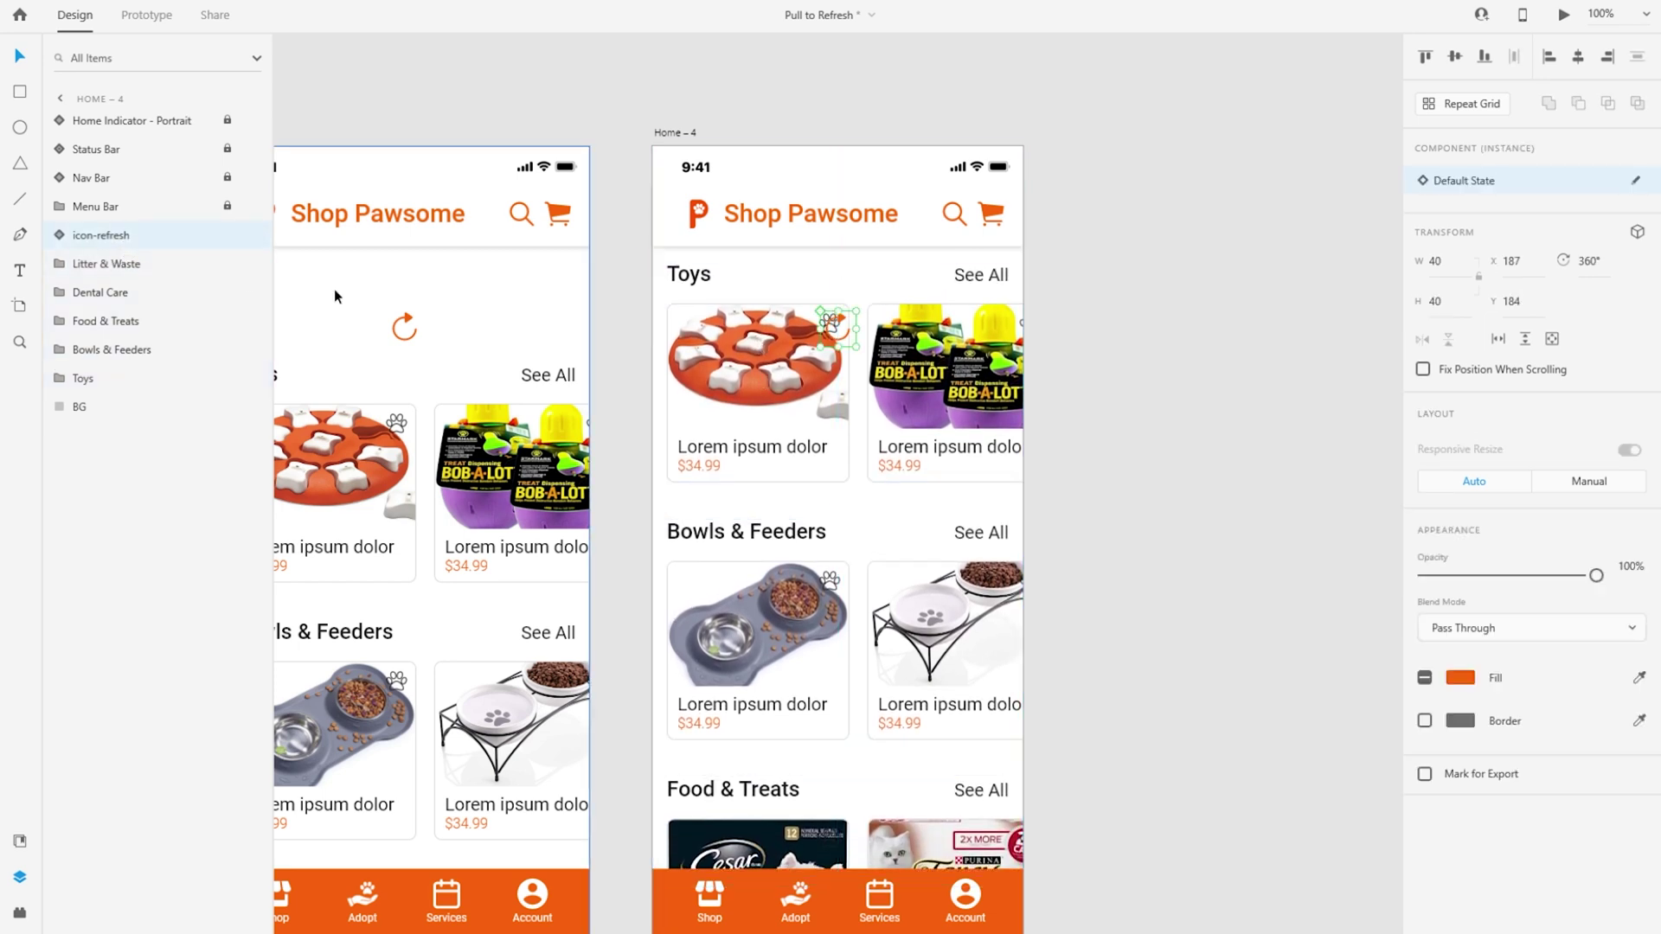
key(shift+Up)
key(shift+Up)
key(shift+Up)
key(shift+Up)
key(shift+Up)
key(shift+Up)
key(shift+Up)
key(shift+Up)
key(shift+Up)
key(shift+Up)
key(shift+Up)
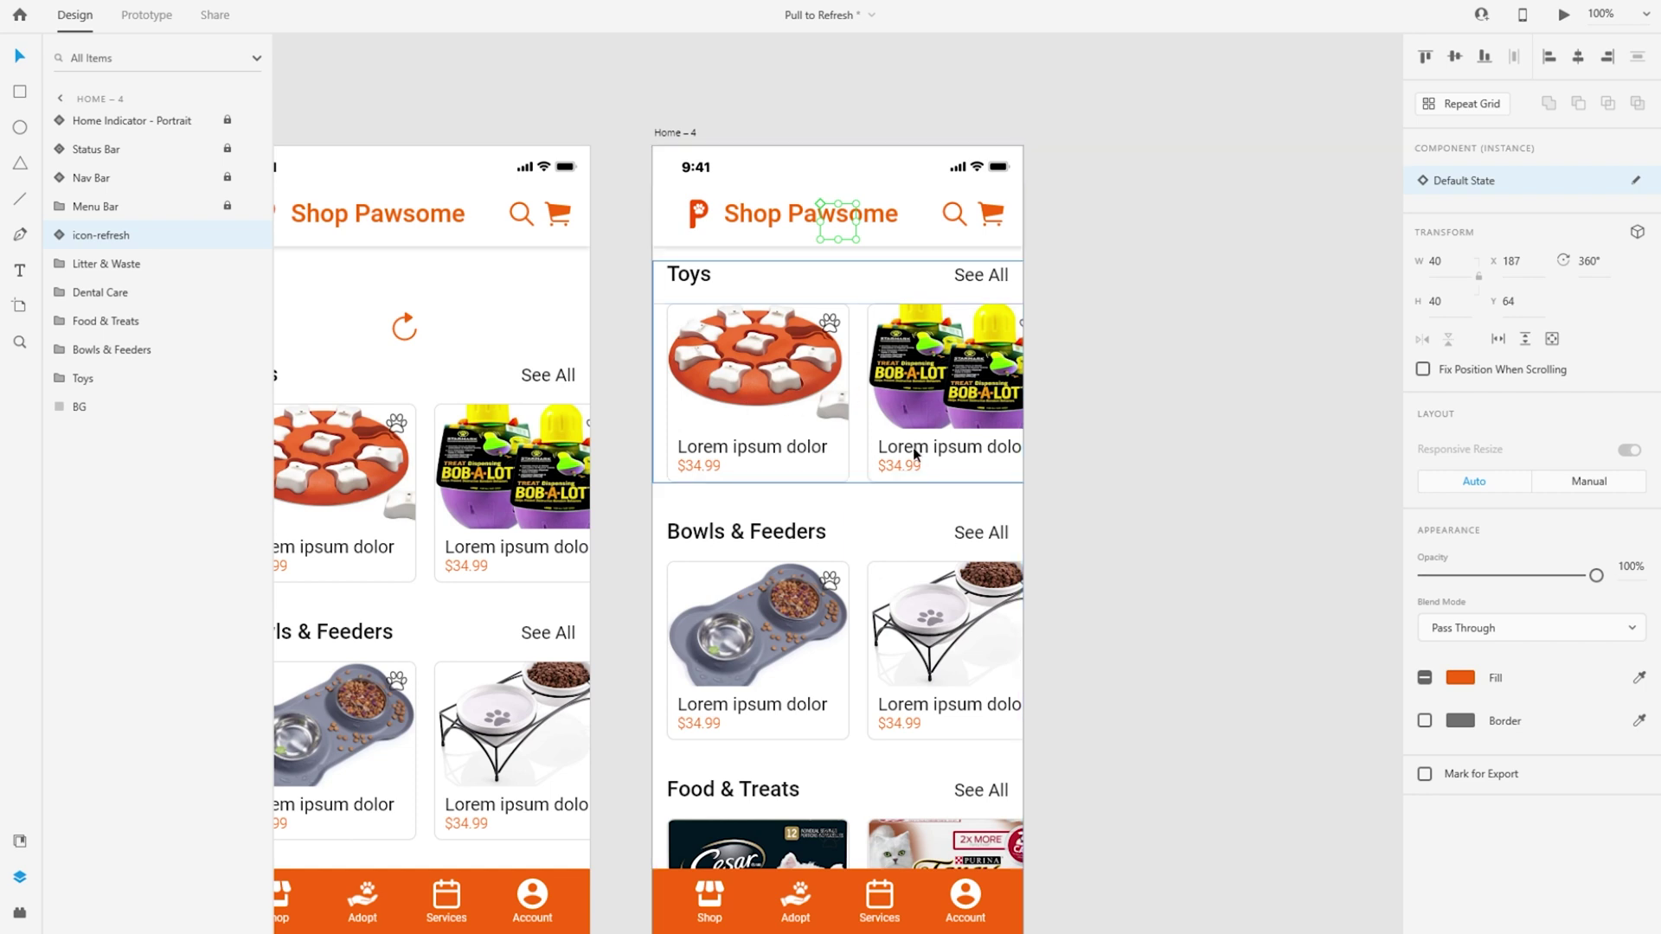
Step: Replace the first two product images in the Toys row of Home – 4 with Toy 4 and Toy 3 from the Desktop folder
double_click(811, 411)
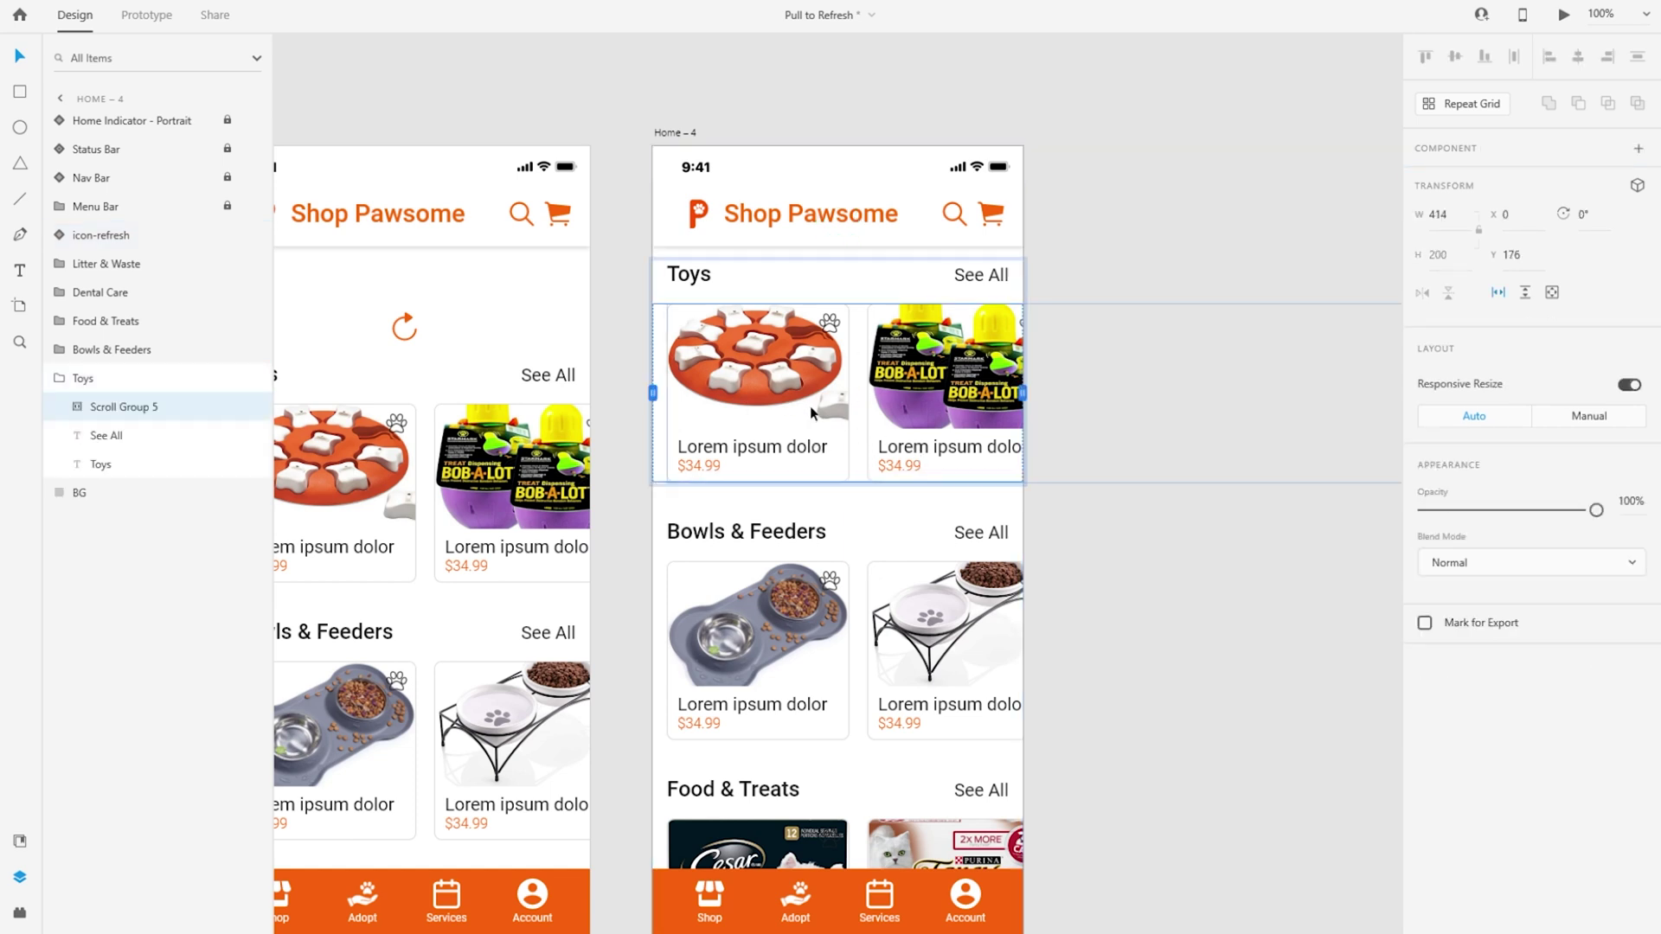
double_click(763, 413)
double_click(764, 401)
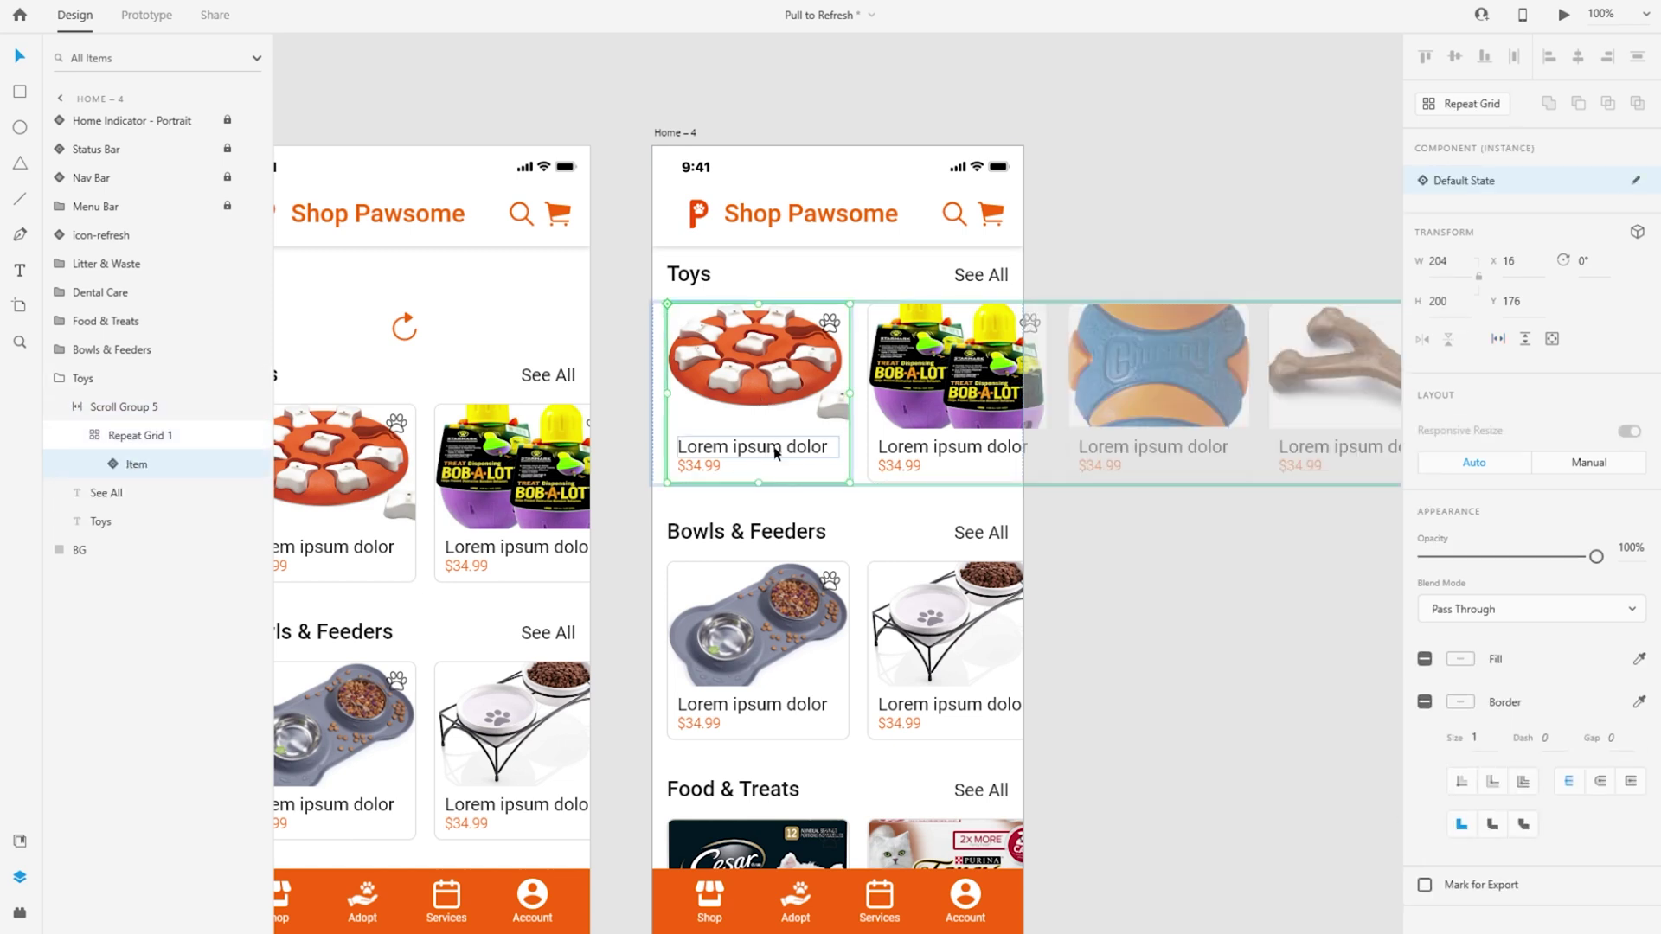
click(122, 435)
click(118, 410)
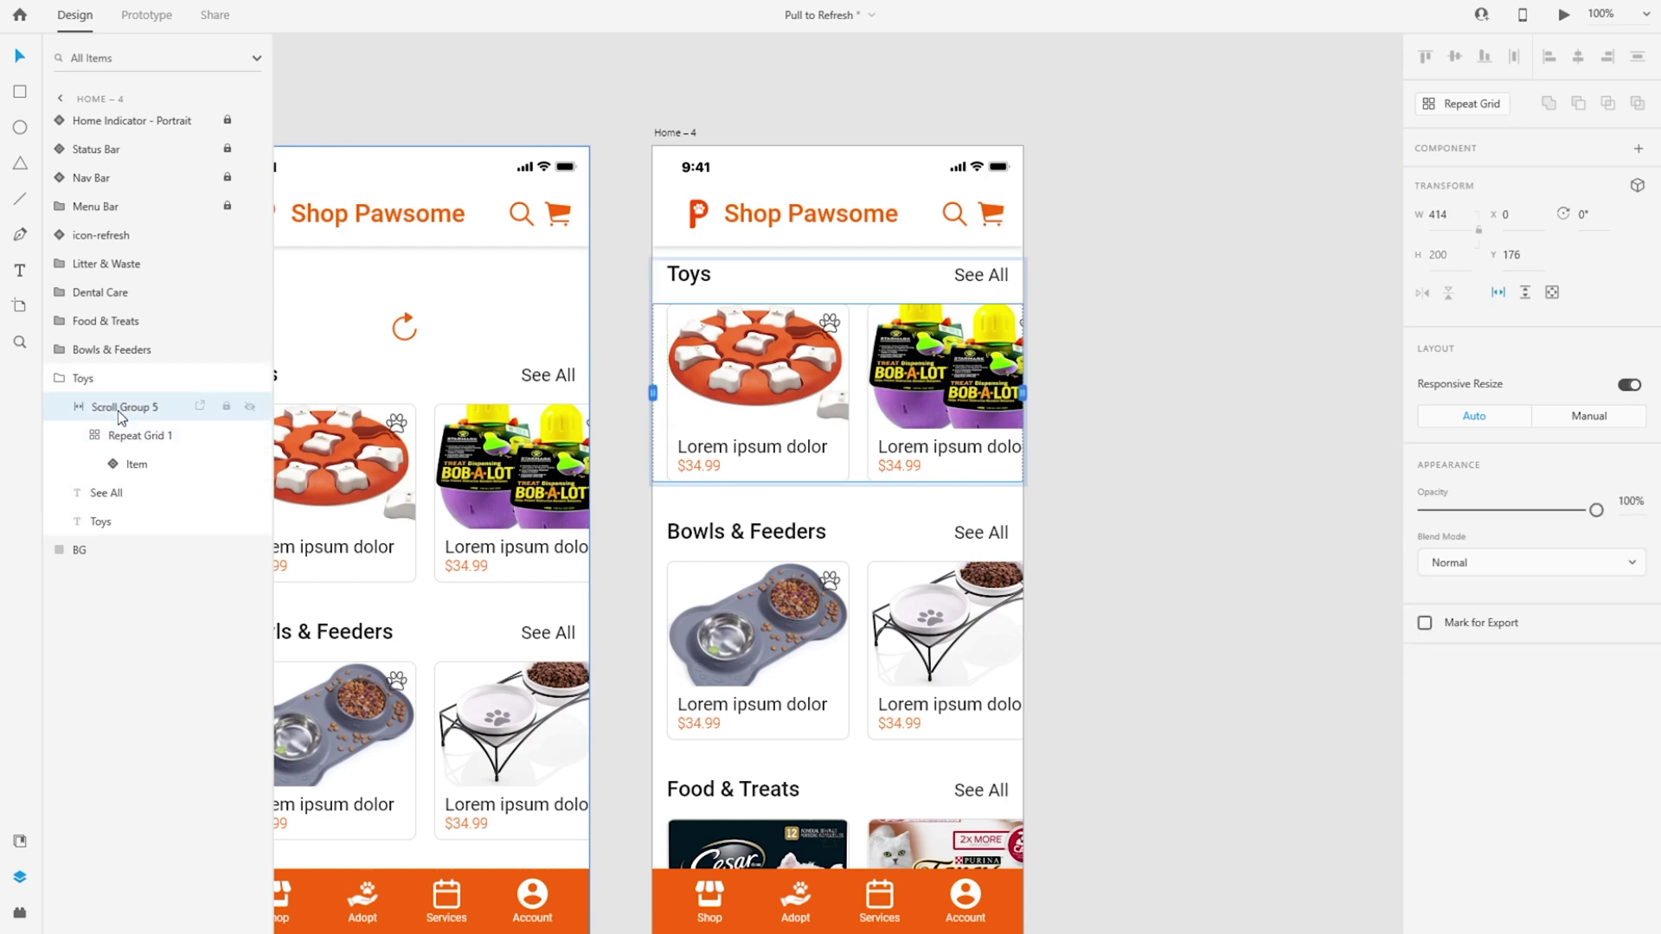
click(121, 435)
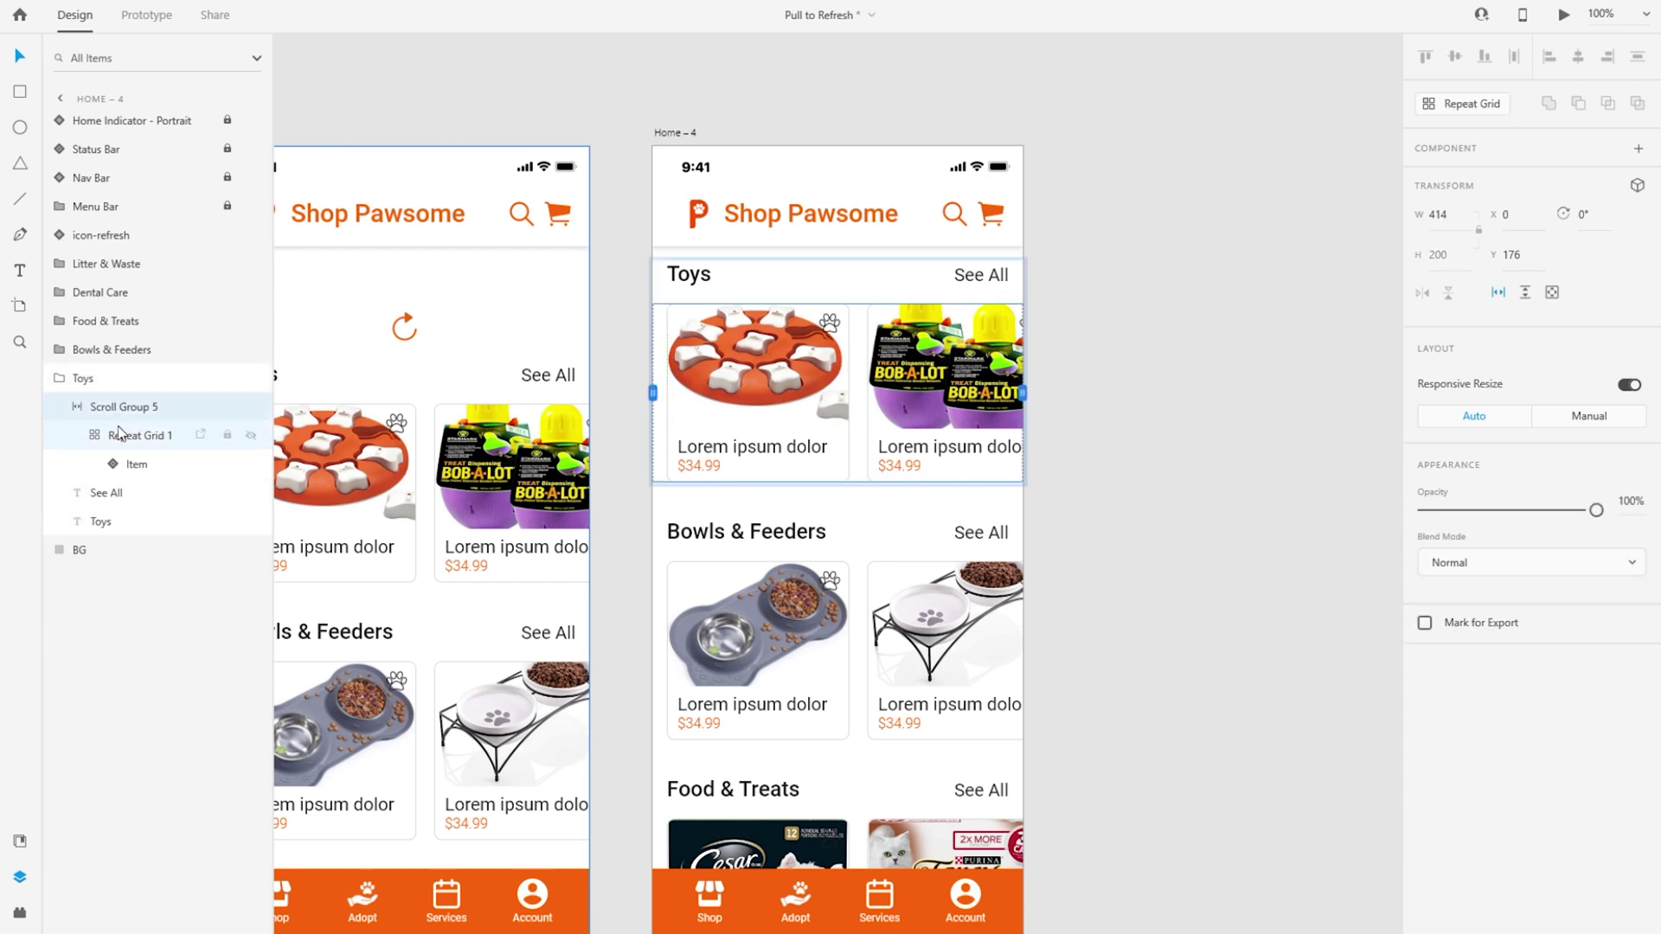
double_click(751, 376)
double_click(751, 375)
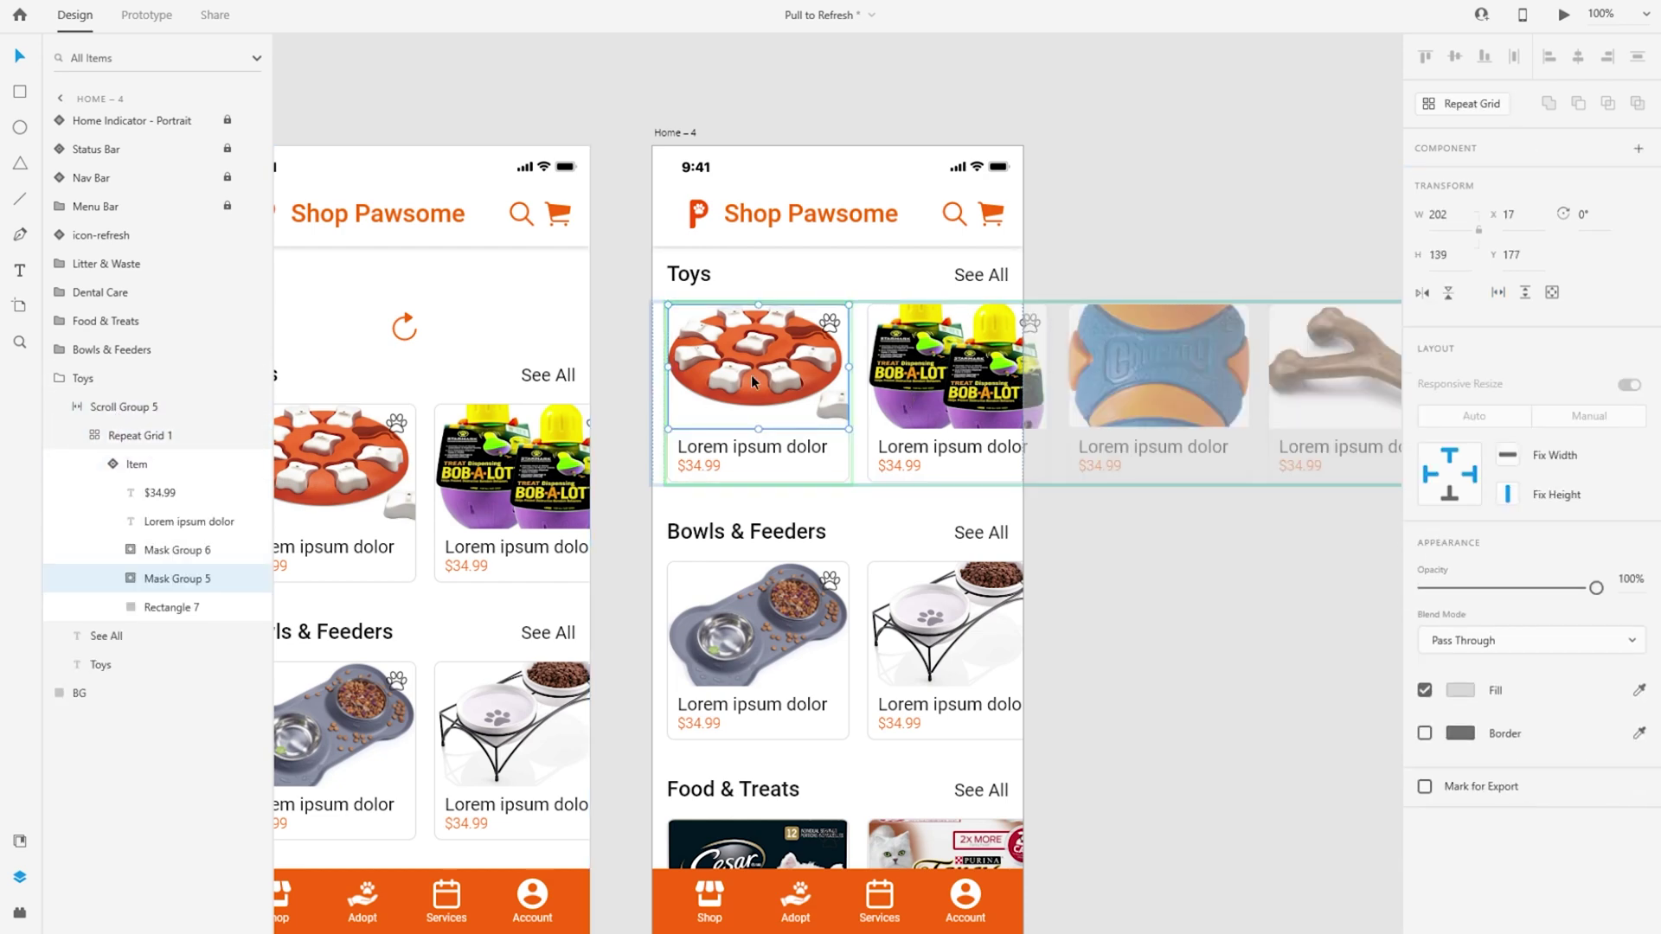
key(alt+Tab)
key(alt+Tab)
key(alt+Tab)
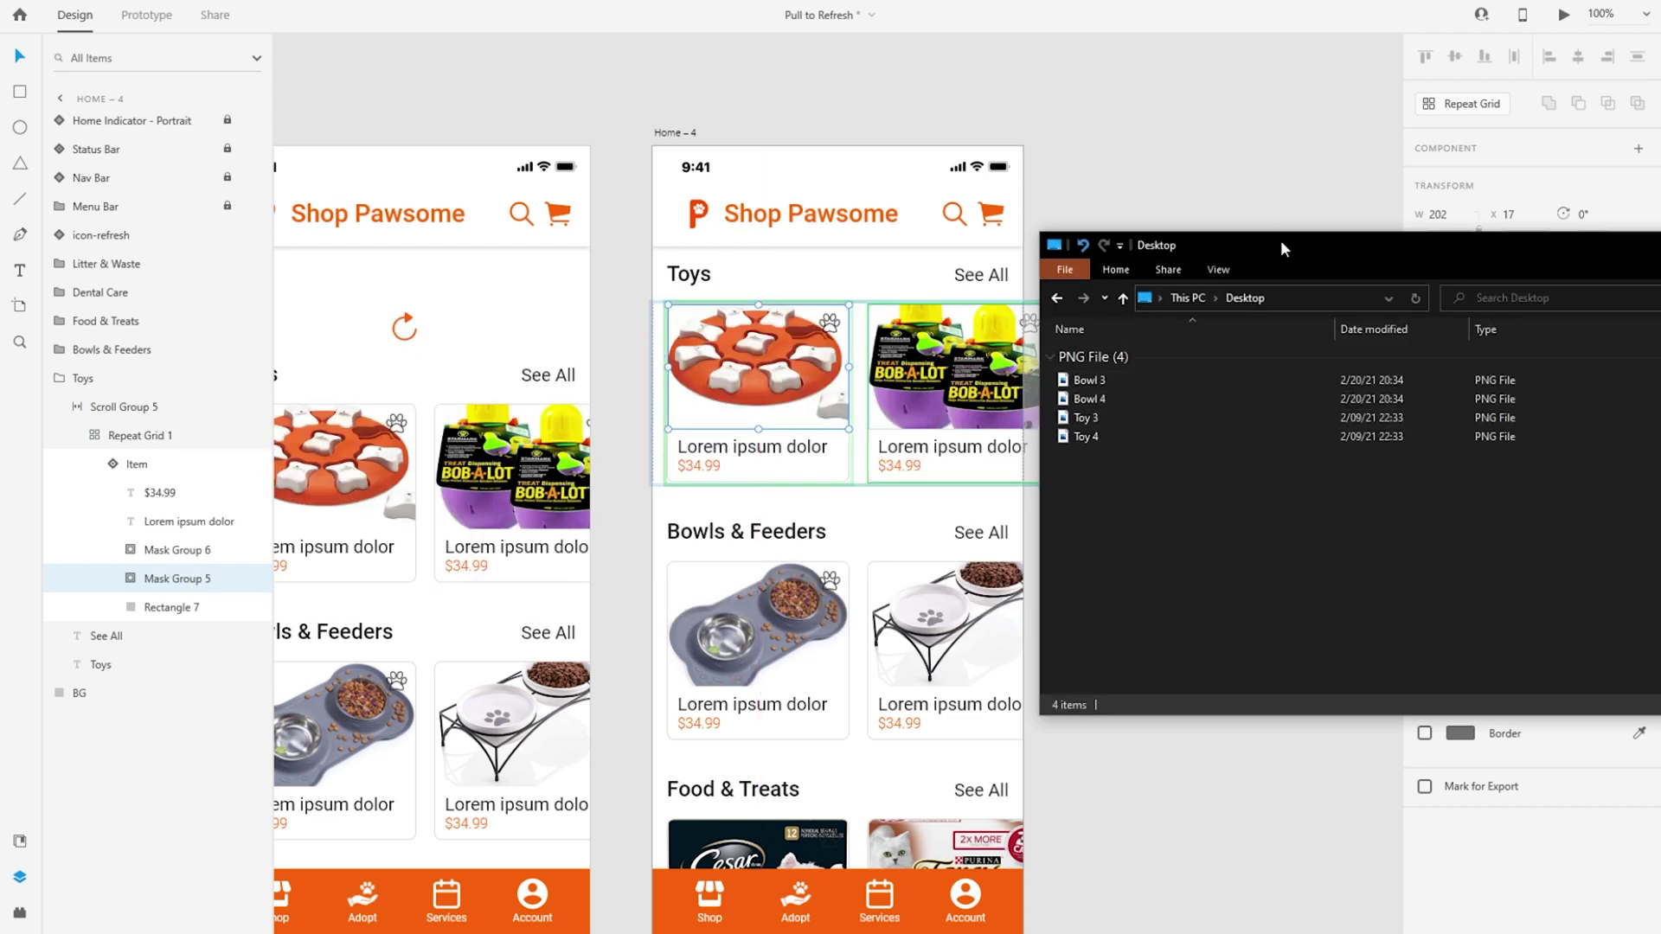
drag(1281, 249, 1313, 251)
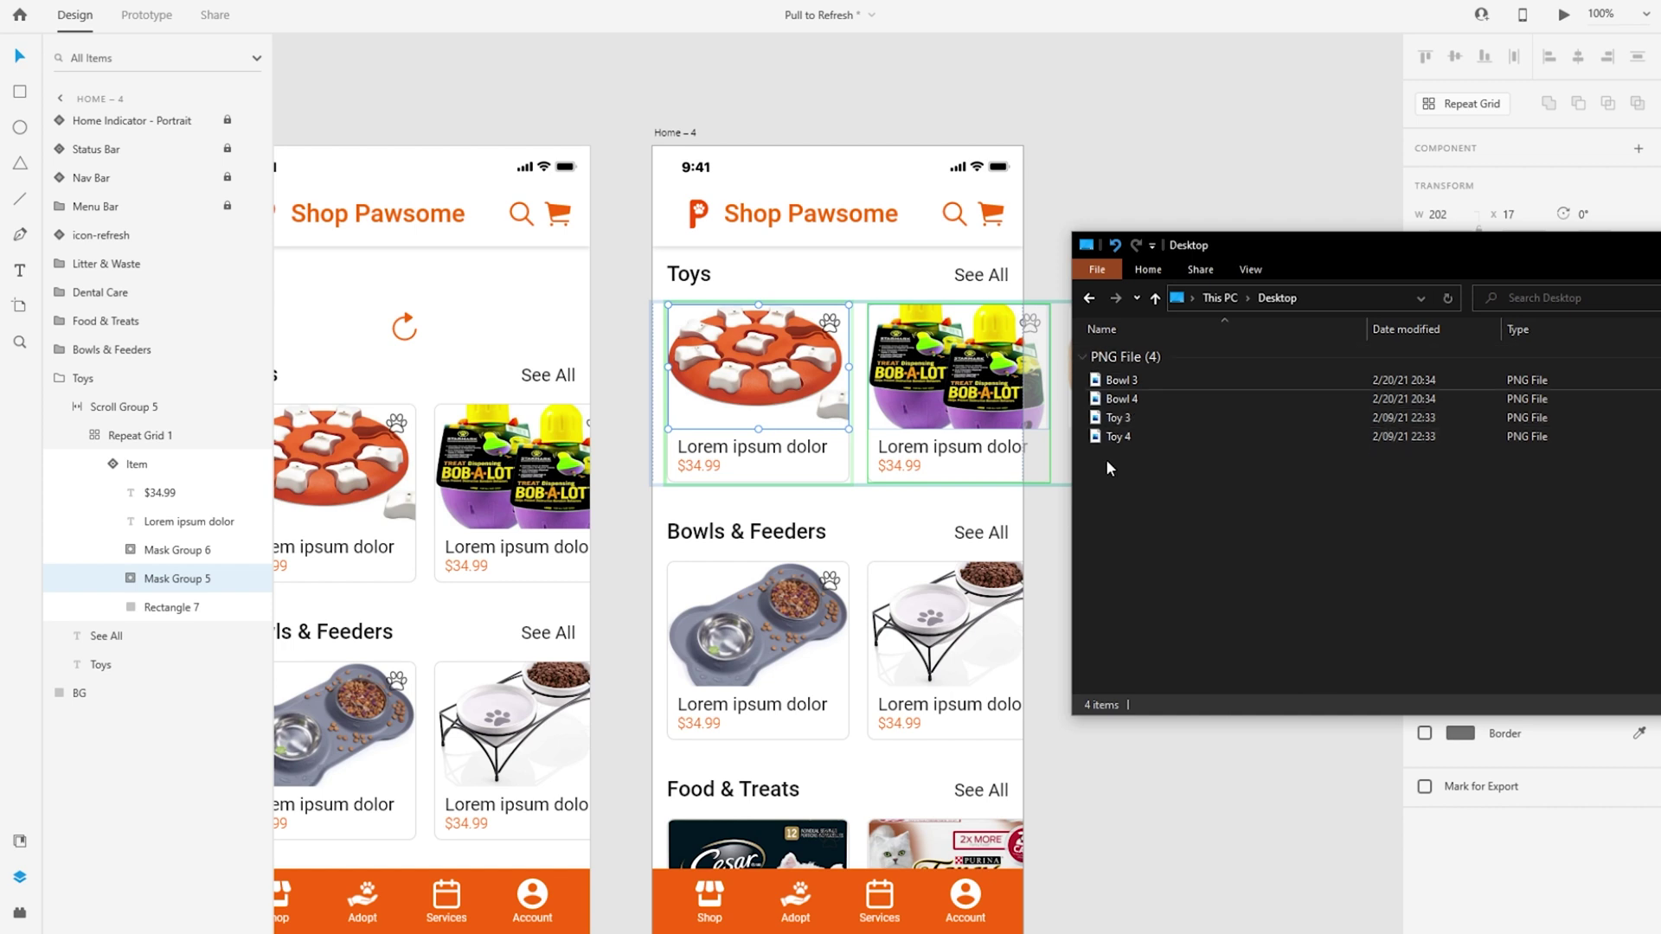
drag(1108, 437, 731, 367)
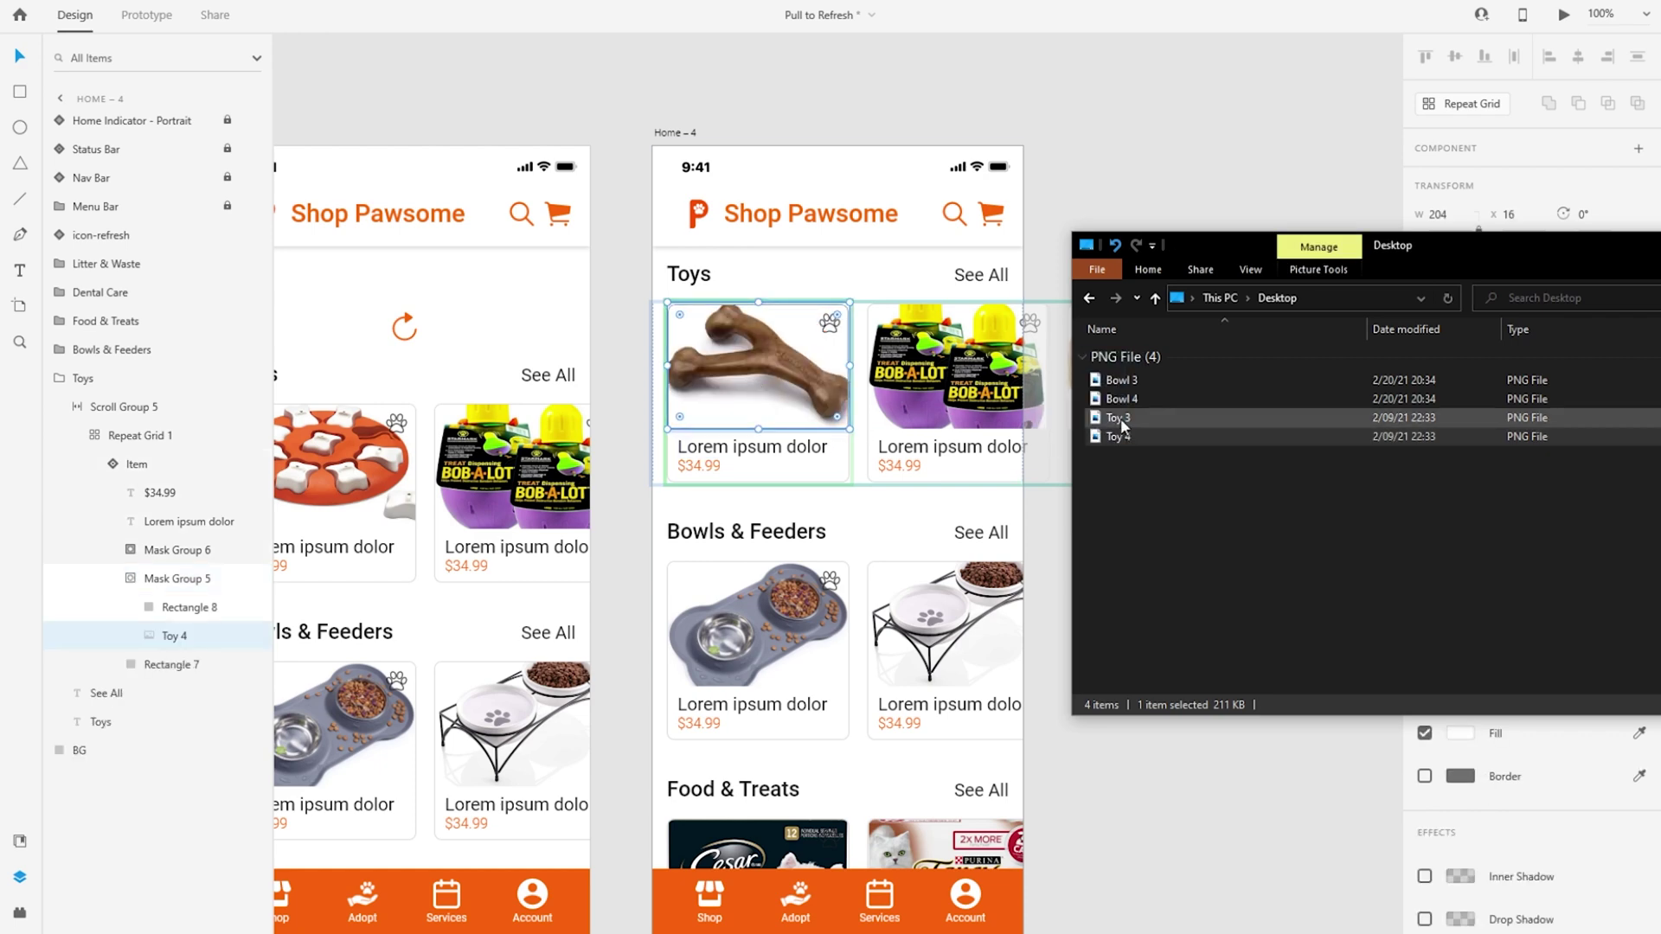
drag(1118, 418, 948, 380)
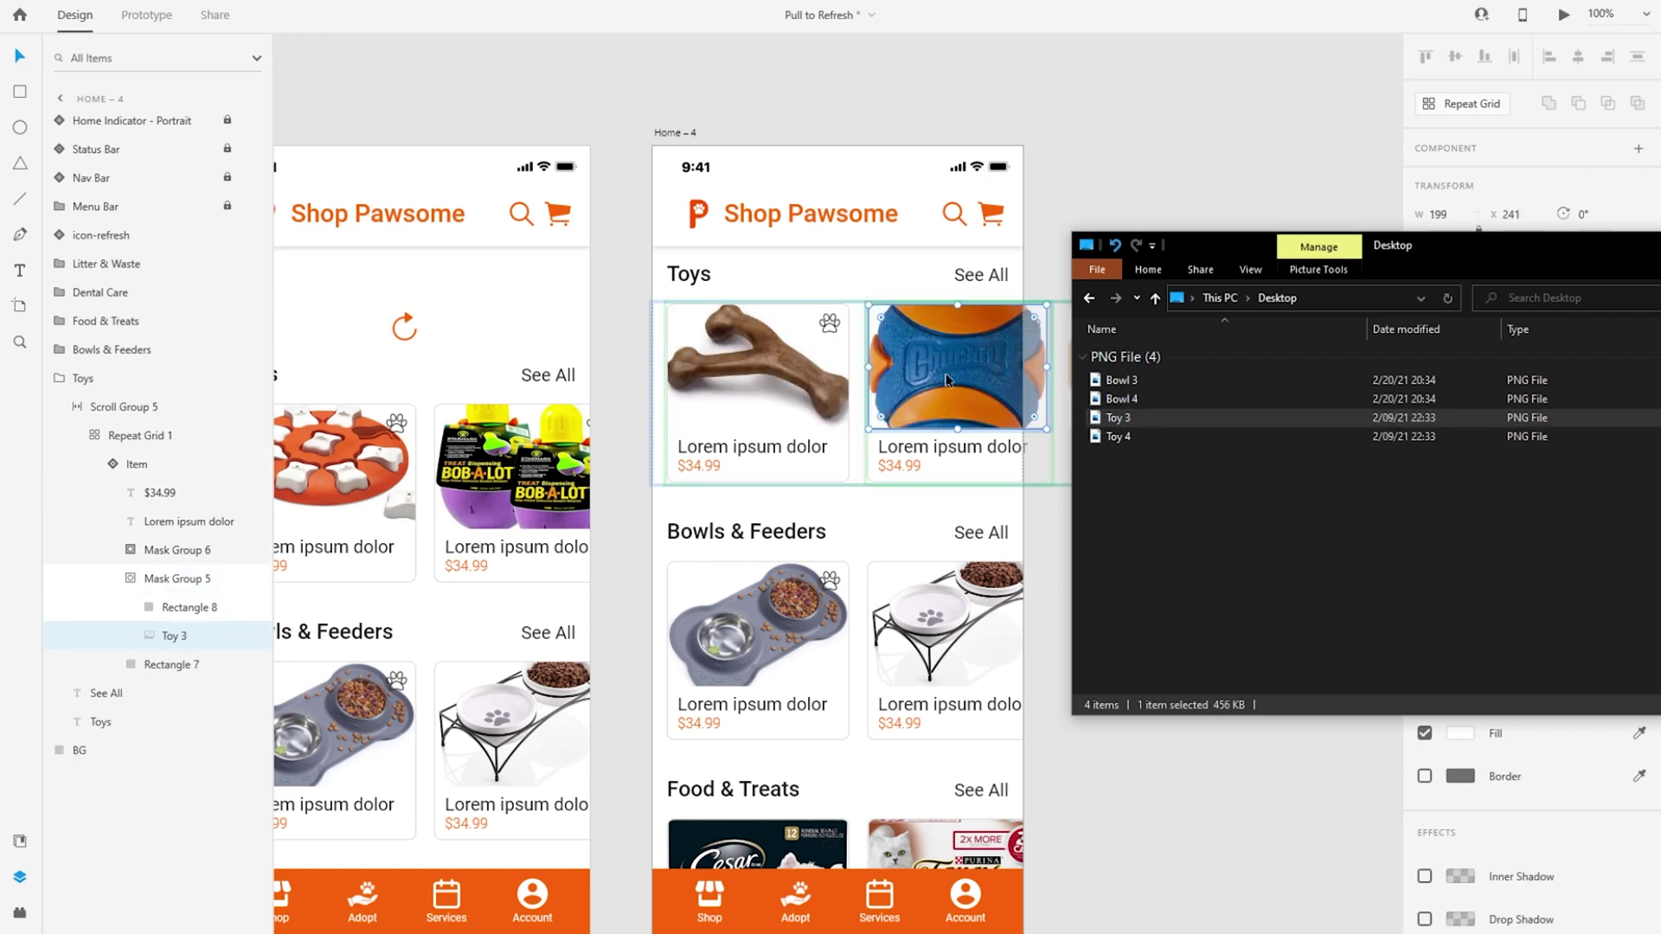
Step: Set the prices of the first two Toys items on Home – 4 to $24.99 and $14.99
click(708, 460)
double_click(698, 464)
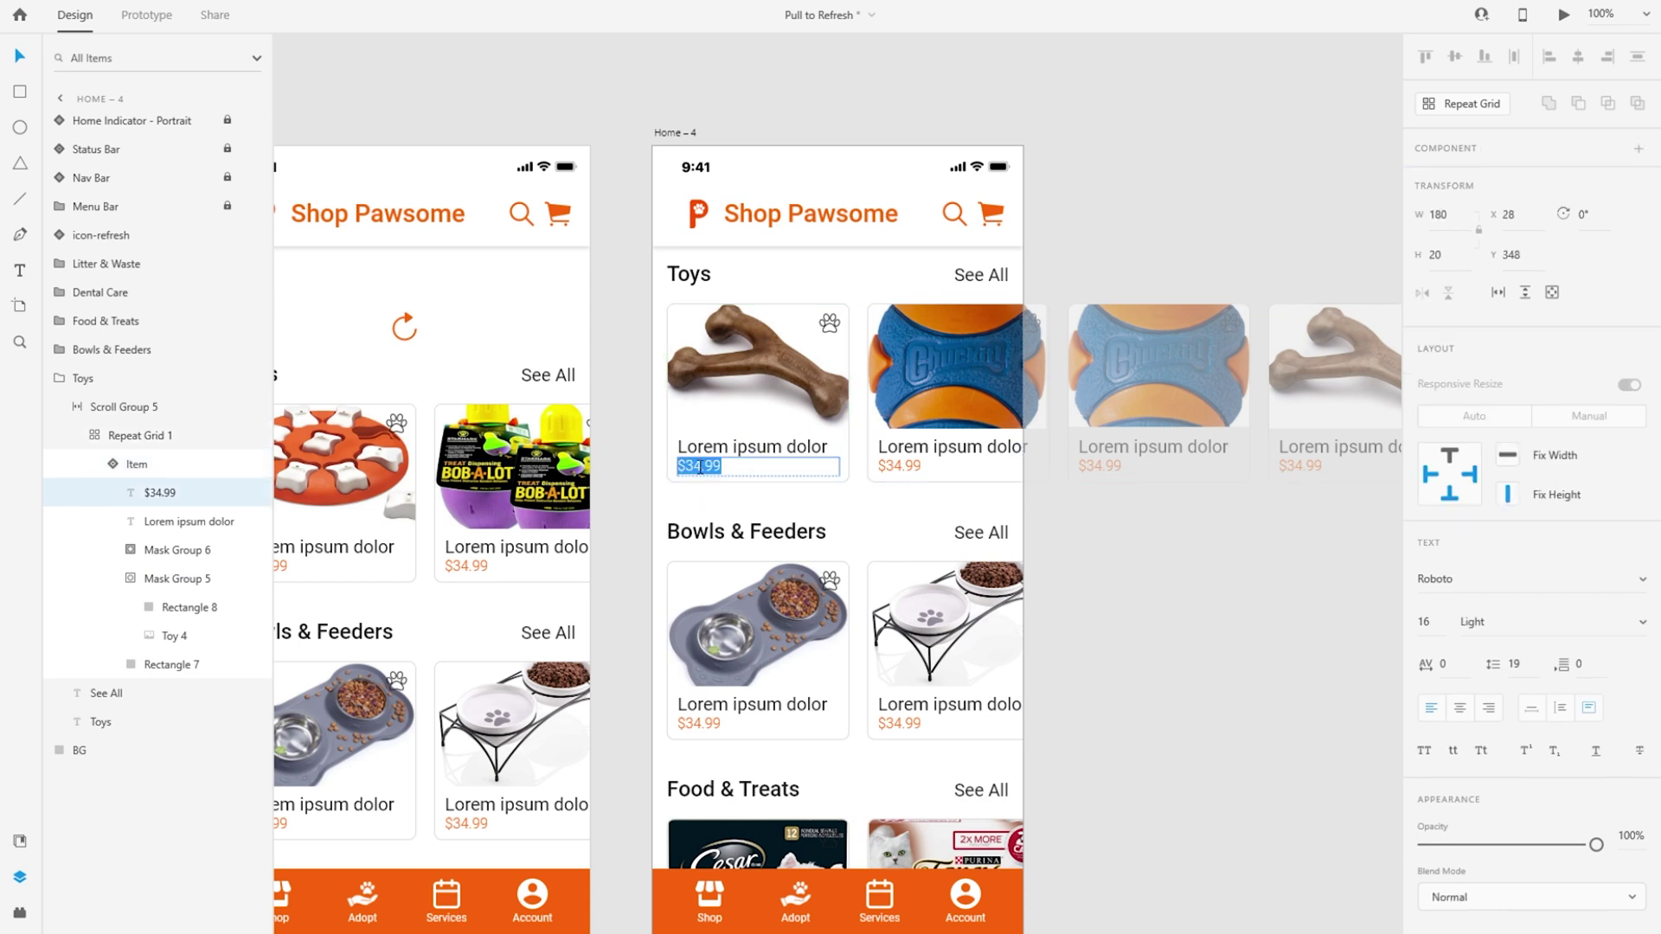
double_click(698, 465)
text(24)
key(Escape)
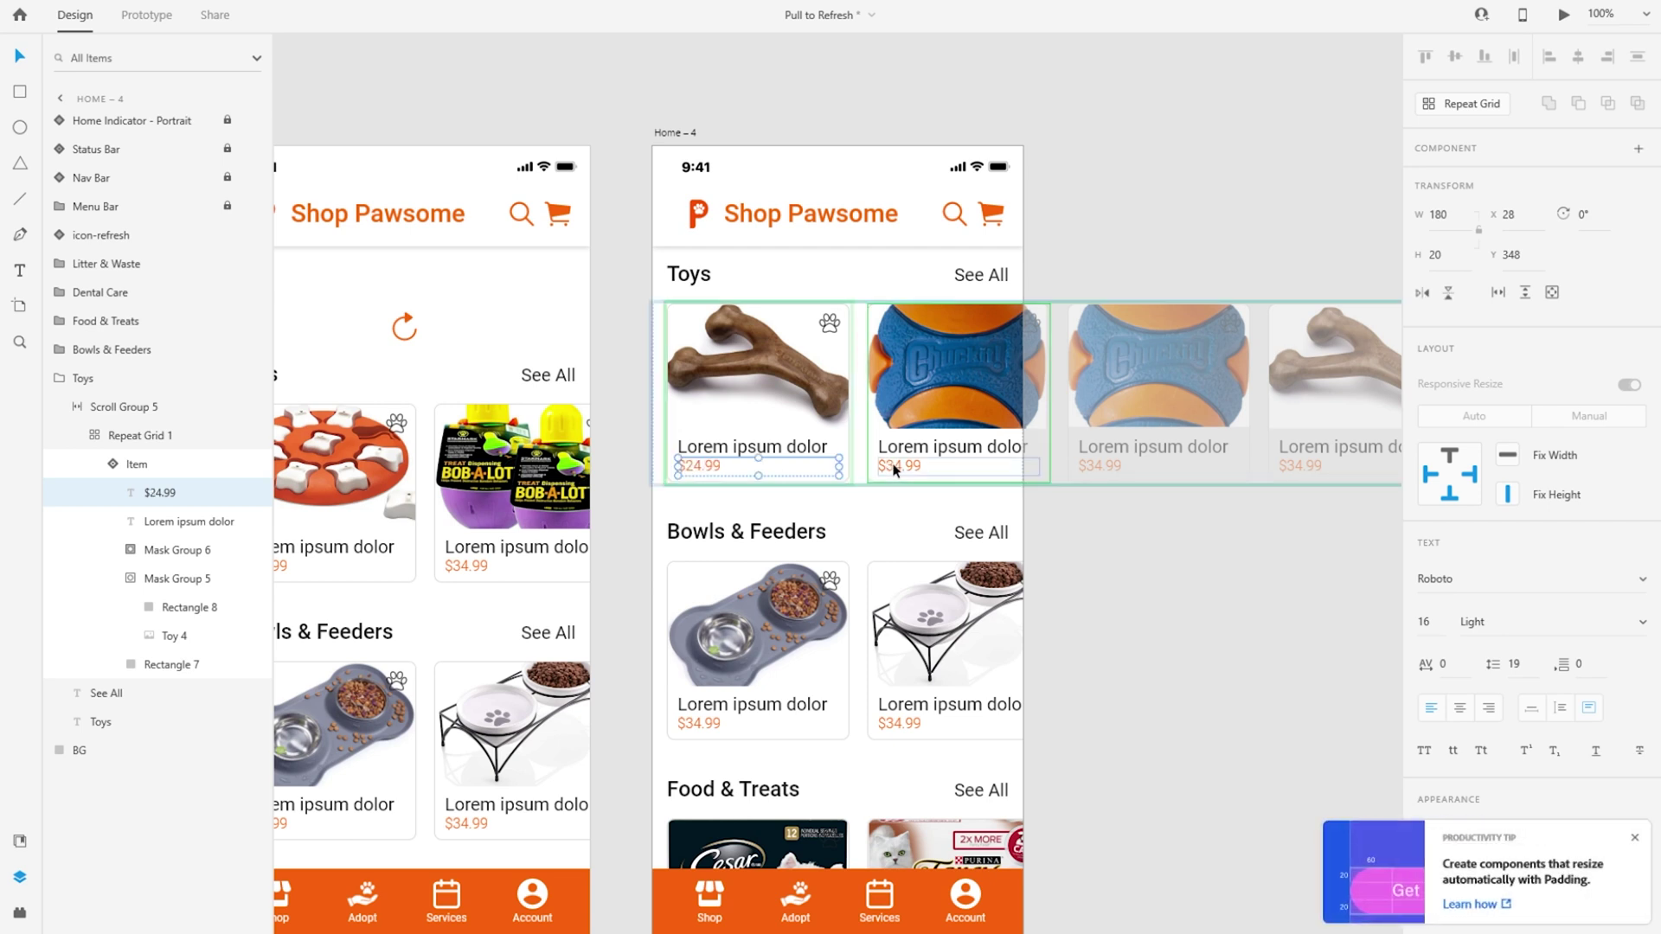
click(894, 468)
drag(899, 468, 883, 467)
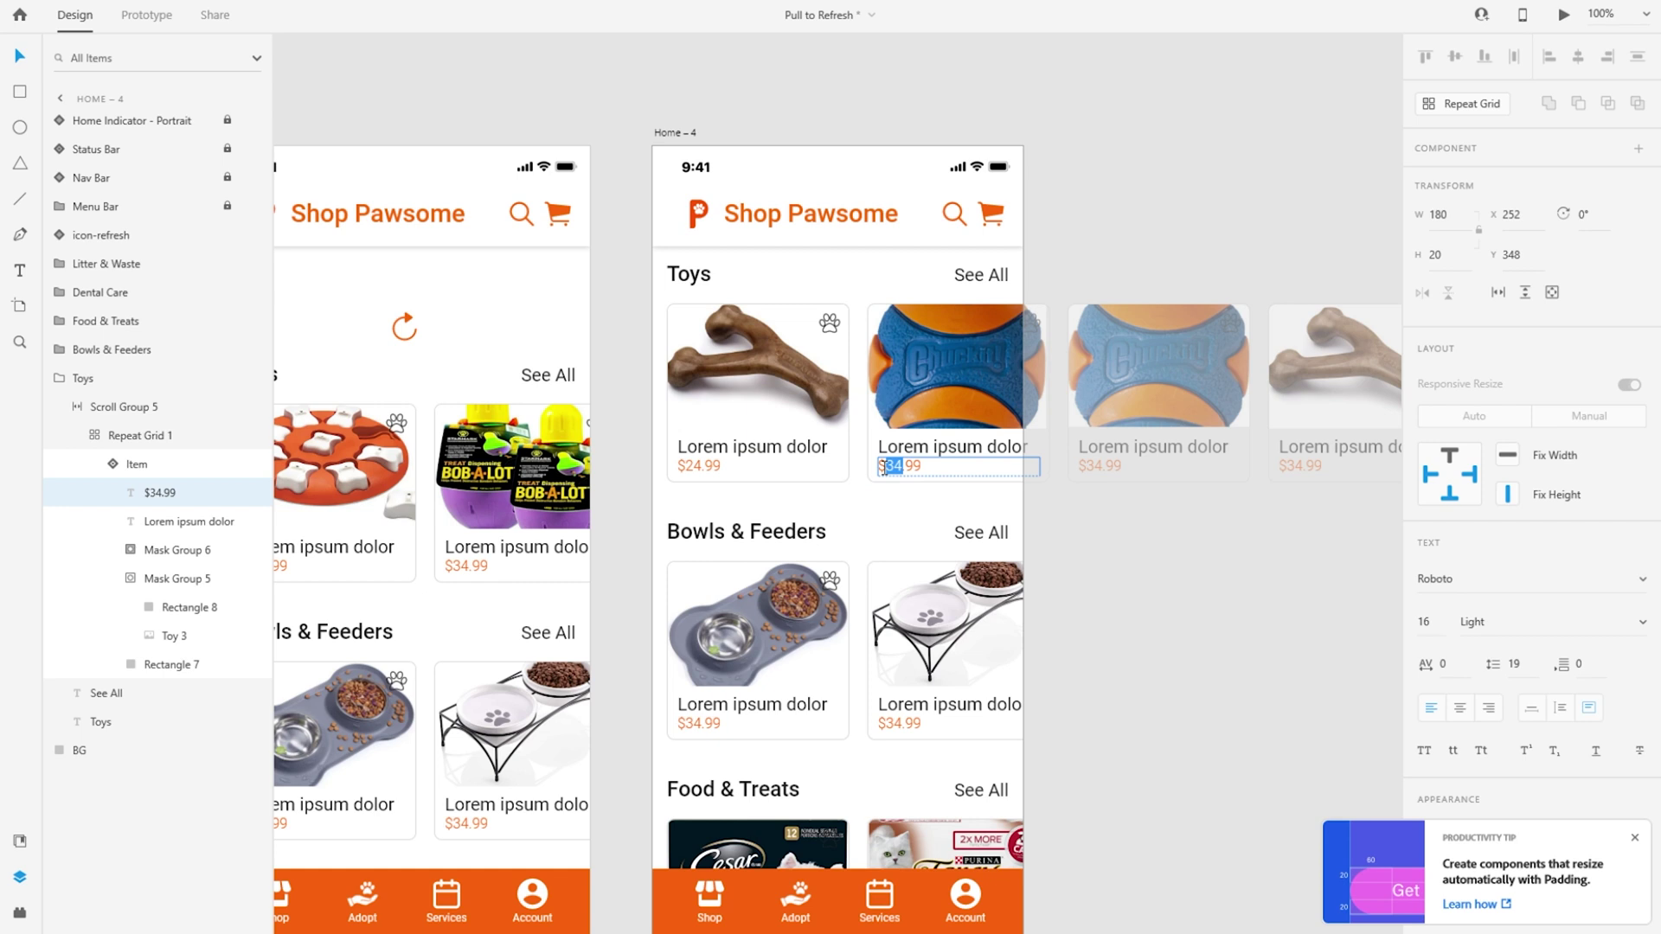
text(14)
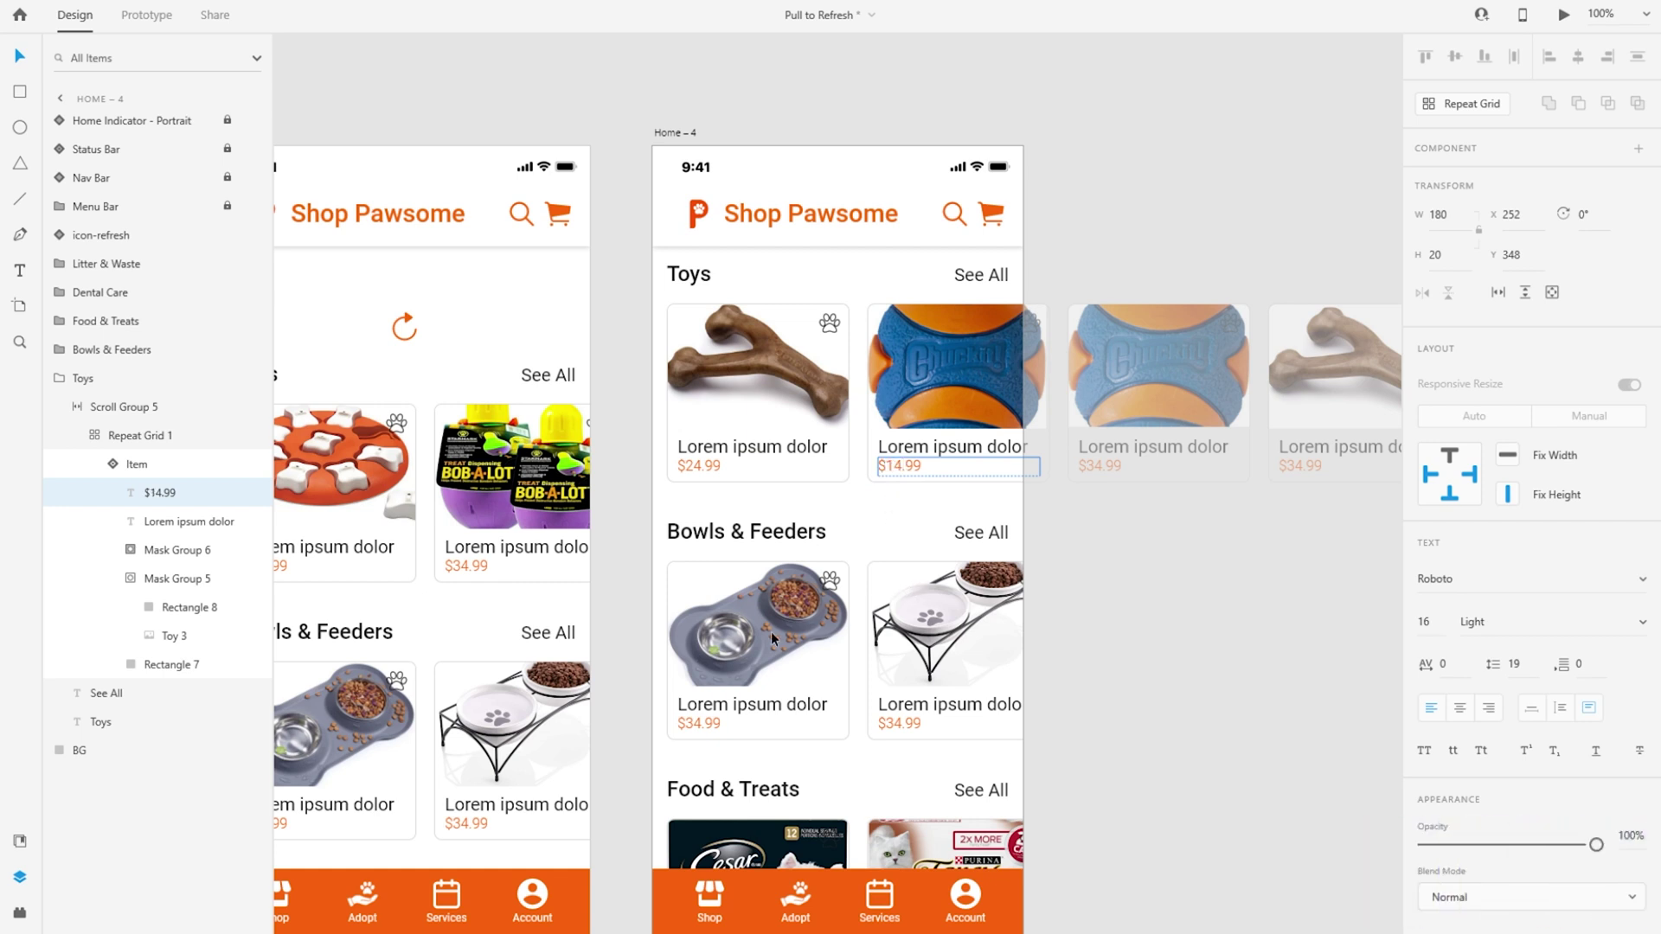
Step: Replace the first two Bowls & Feeders images on Home – 4 with Bowl 4 and Bowl 3 from the Desktop folder
click(767, 636)
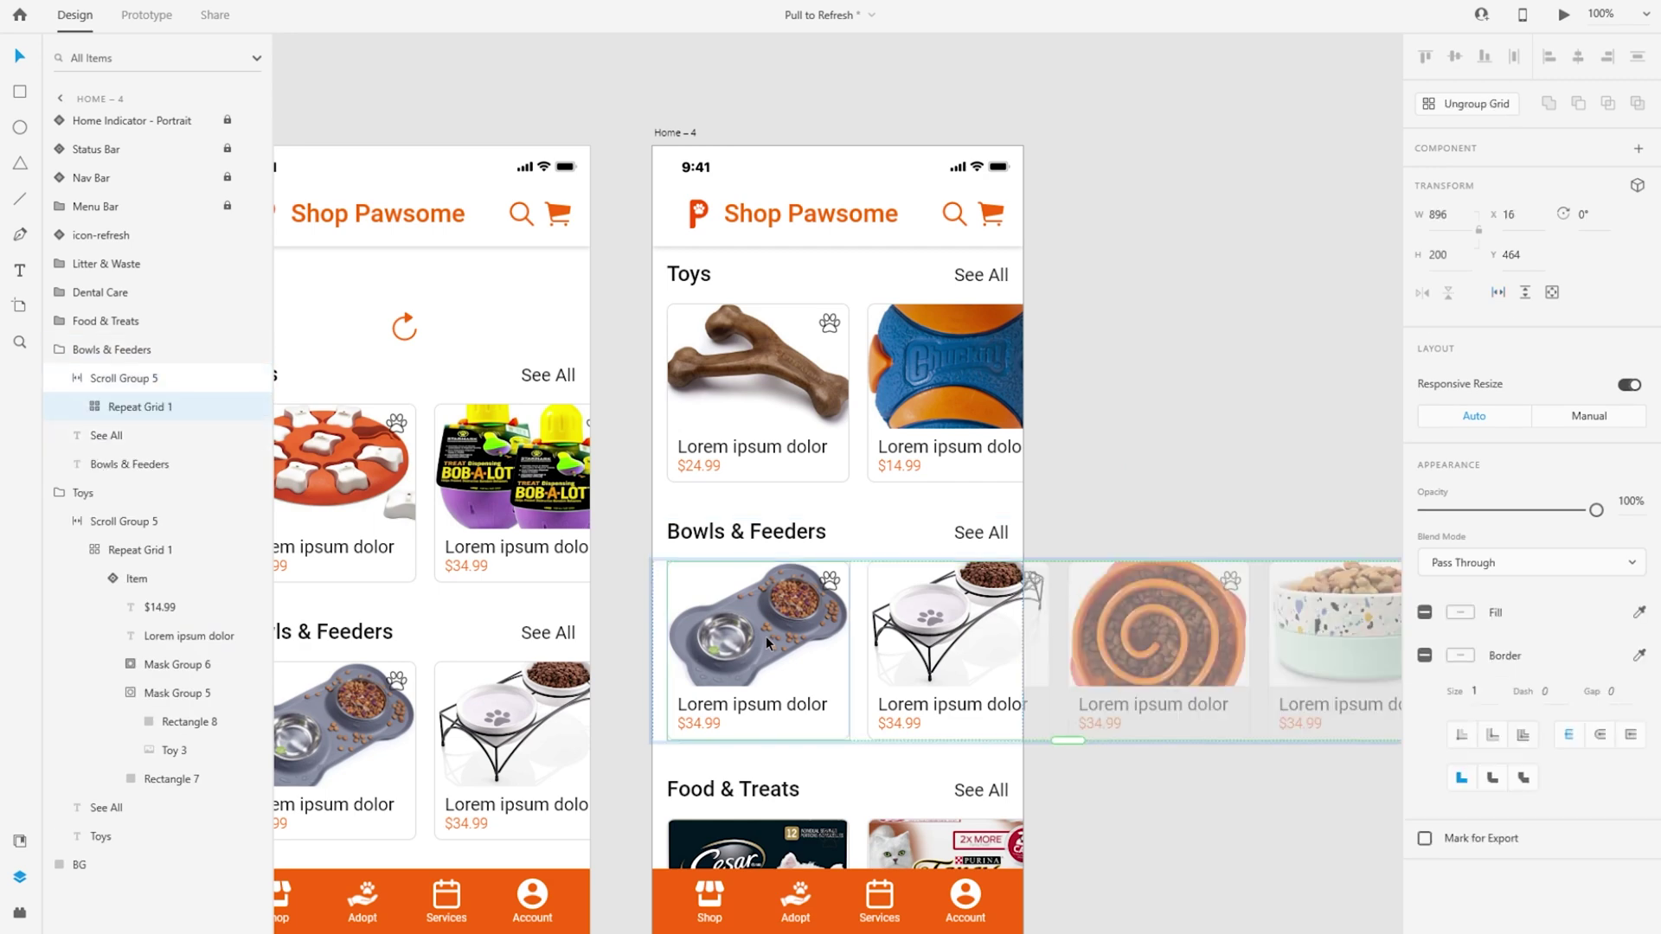
double_click(766, 636)
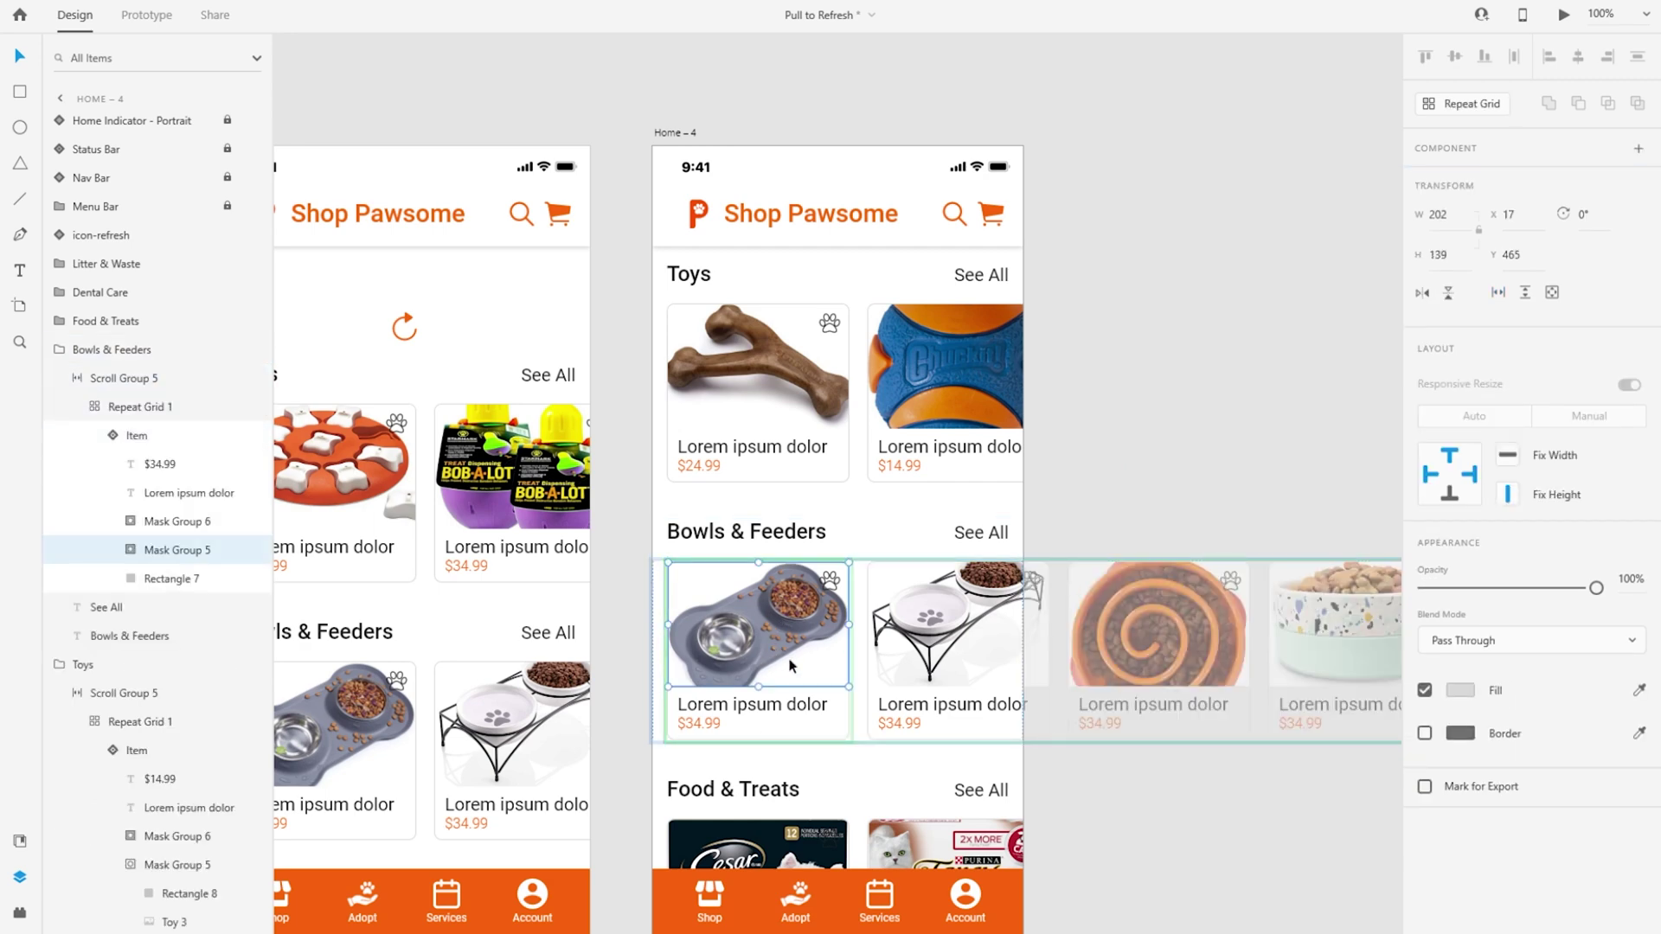
key(alt+Tab)
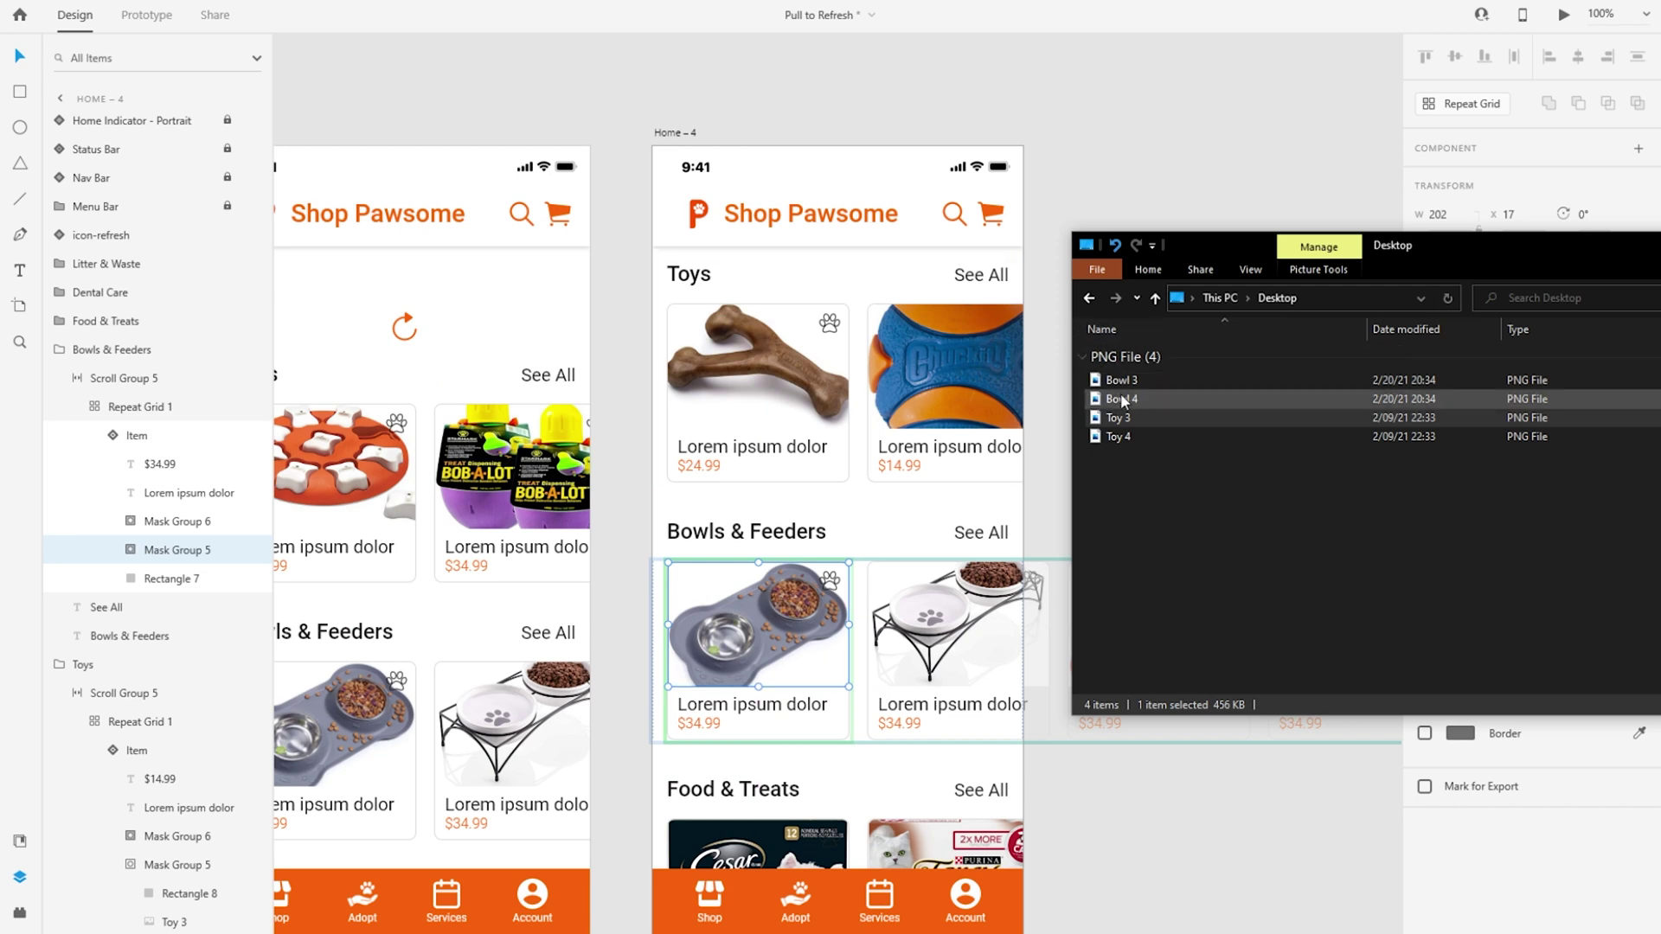
drag(1122, 400, 776, 652)
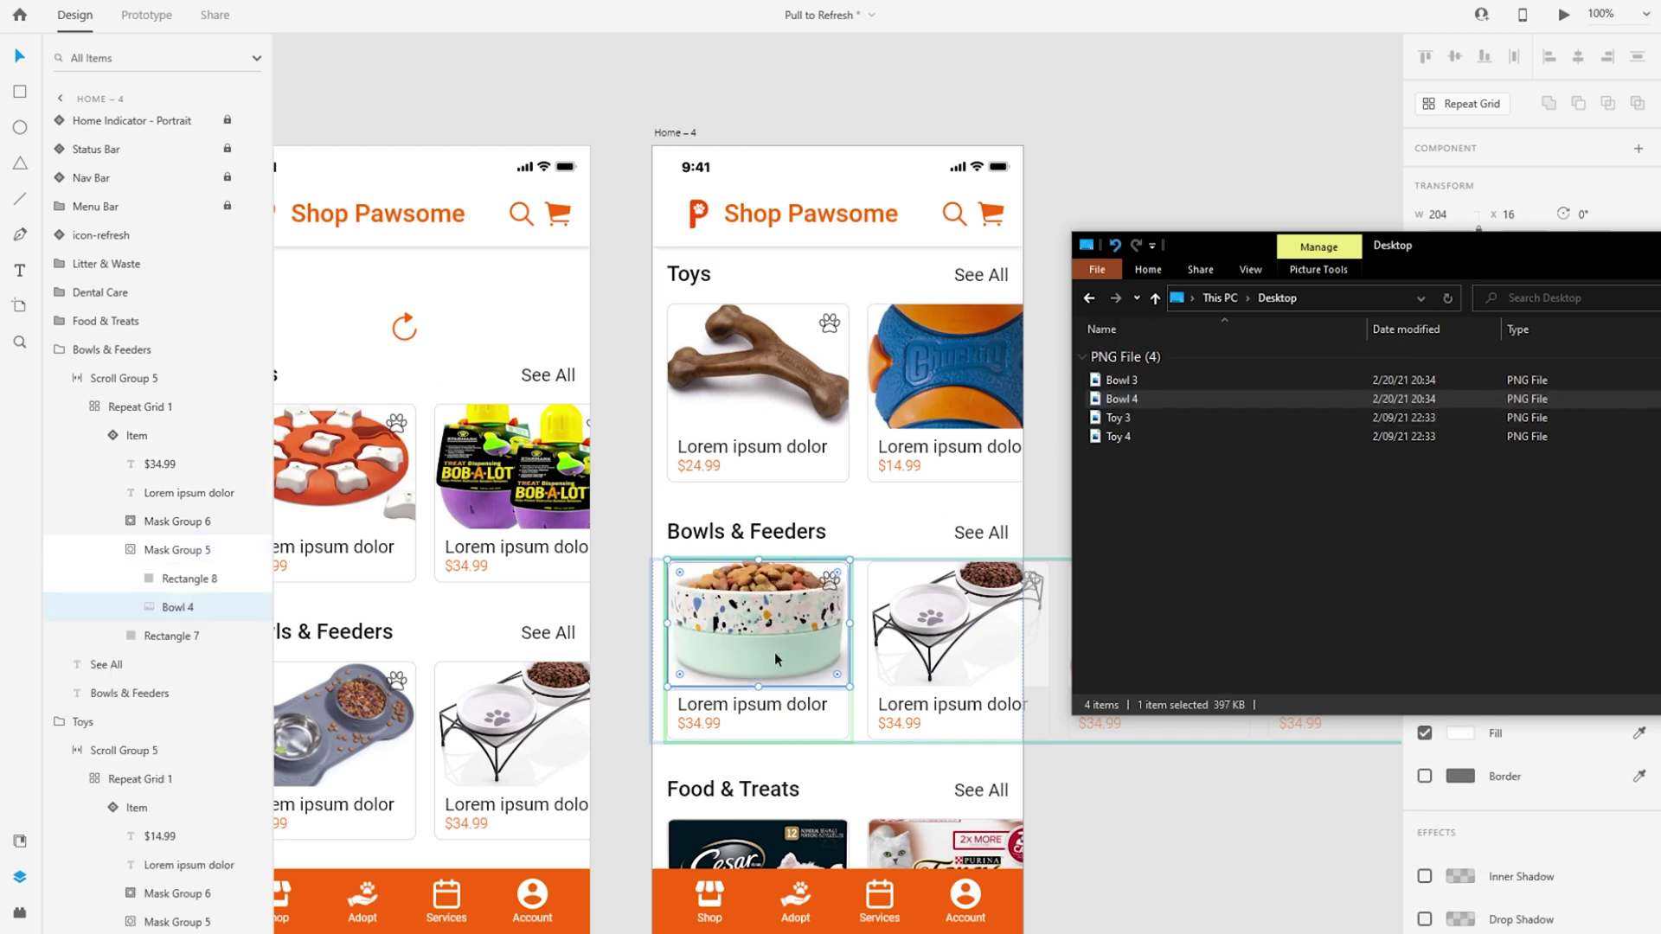
drag(1122, 380, 963, 649)
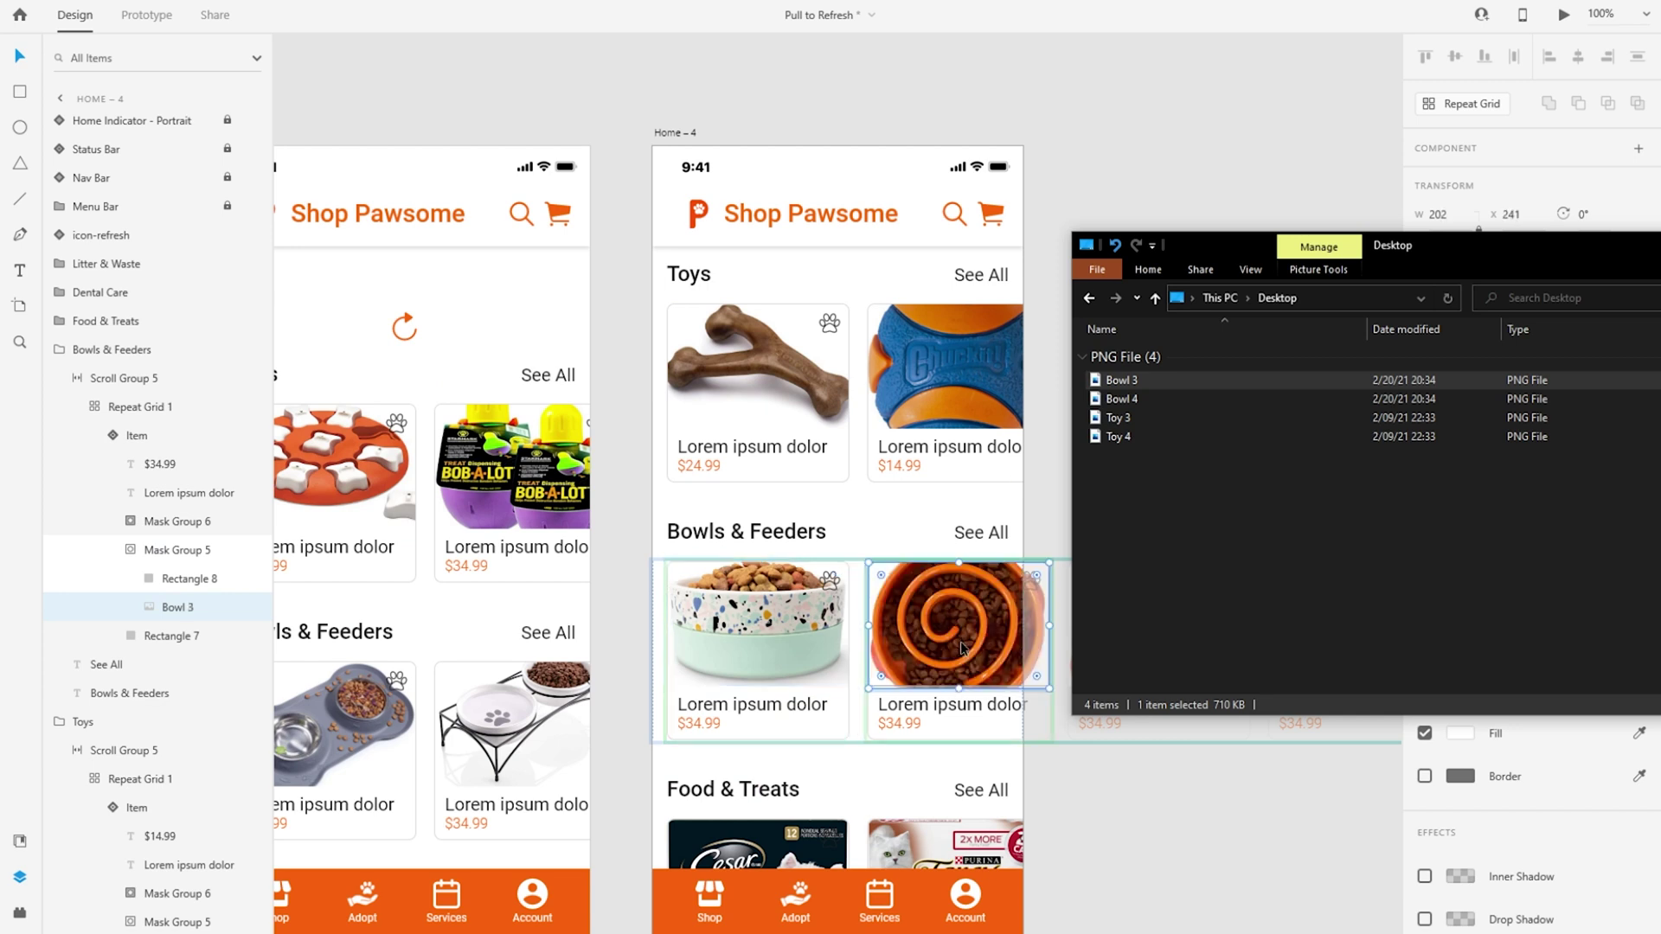
Step: Set the prices of the first two Bowls & Feeders items on Home – 4 to $22.99 and $19.99
click(699, 724)
double_click(699, 723)
double_click(701, 725)
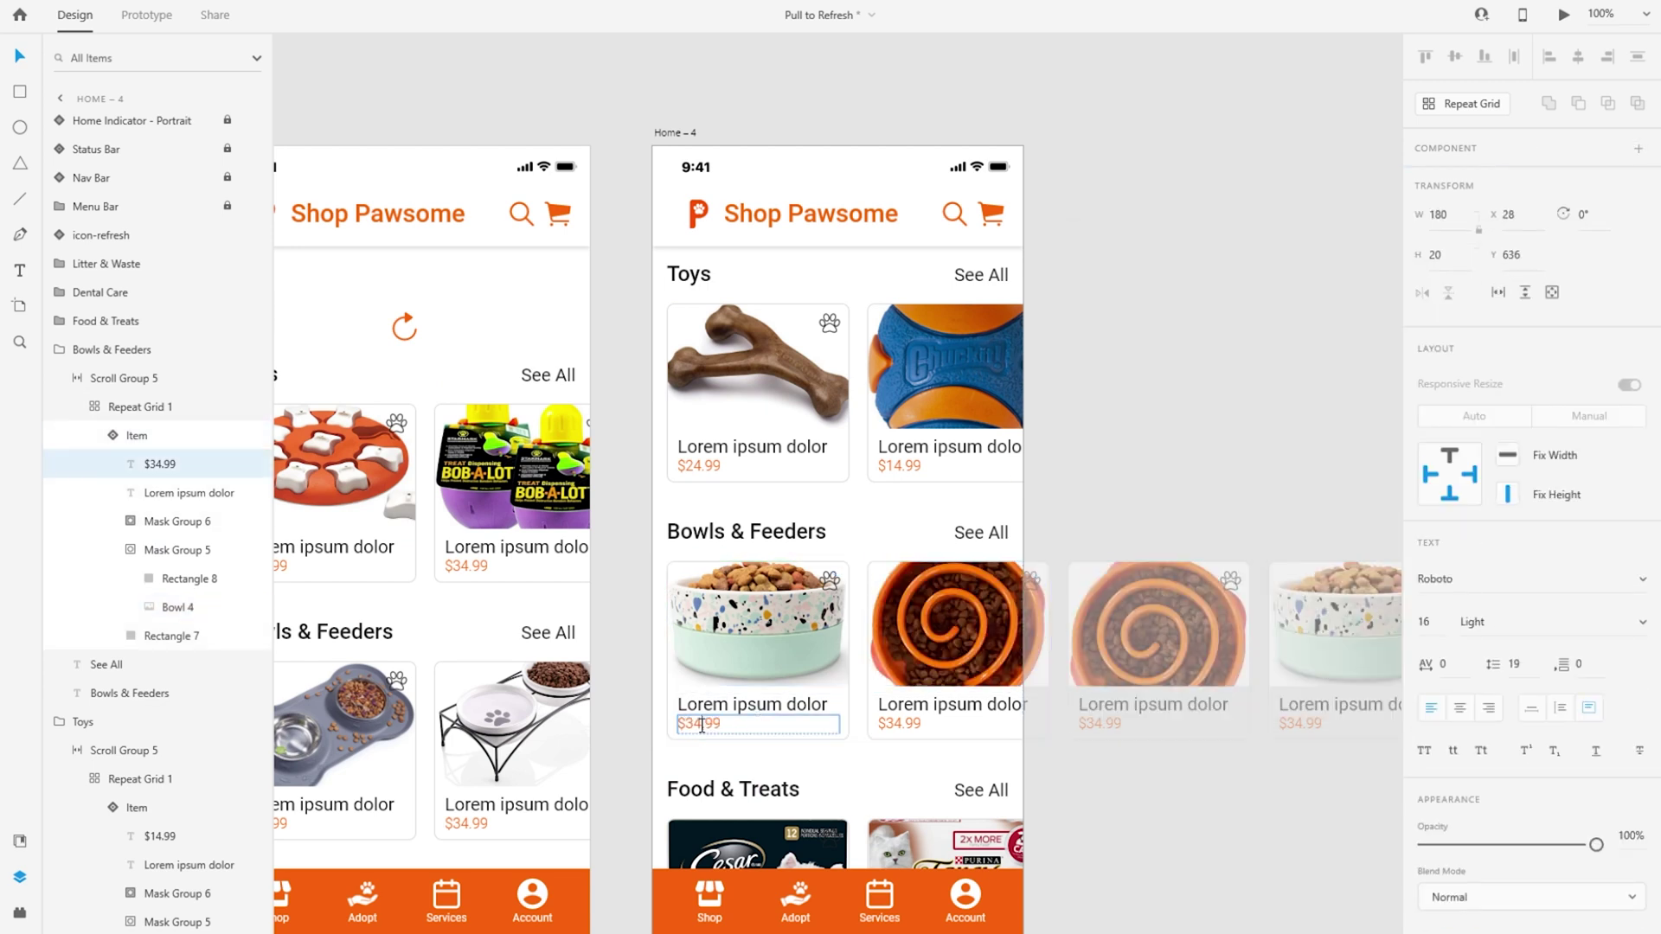
double_click(701, 723)
text(22)
key(Escape)
click(896, 724)
double_click(896, 723)
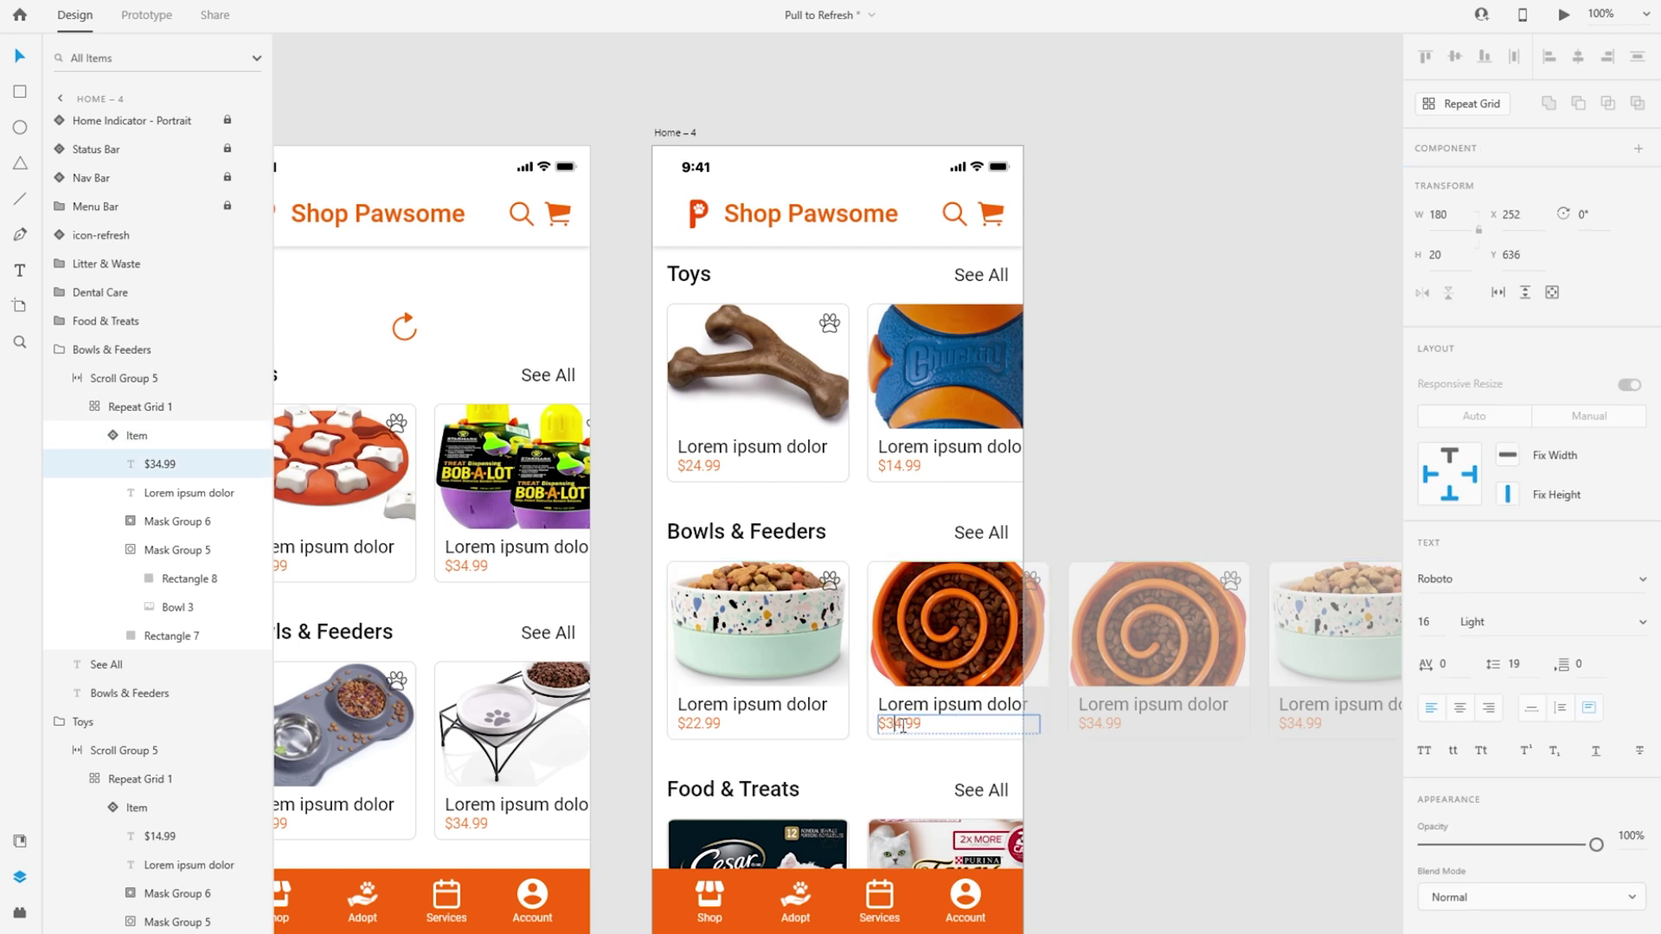
drag(886, 723, 902, 724)
text(19)
key(Escape)
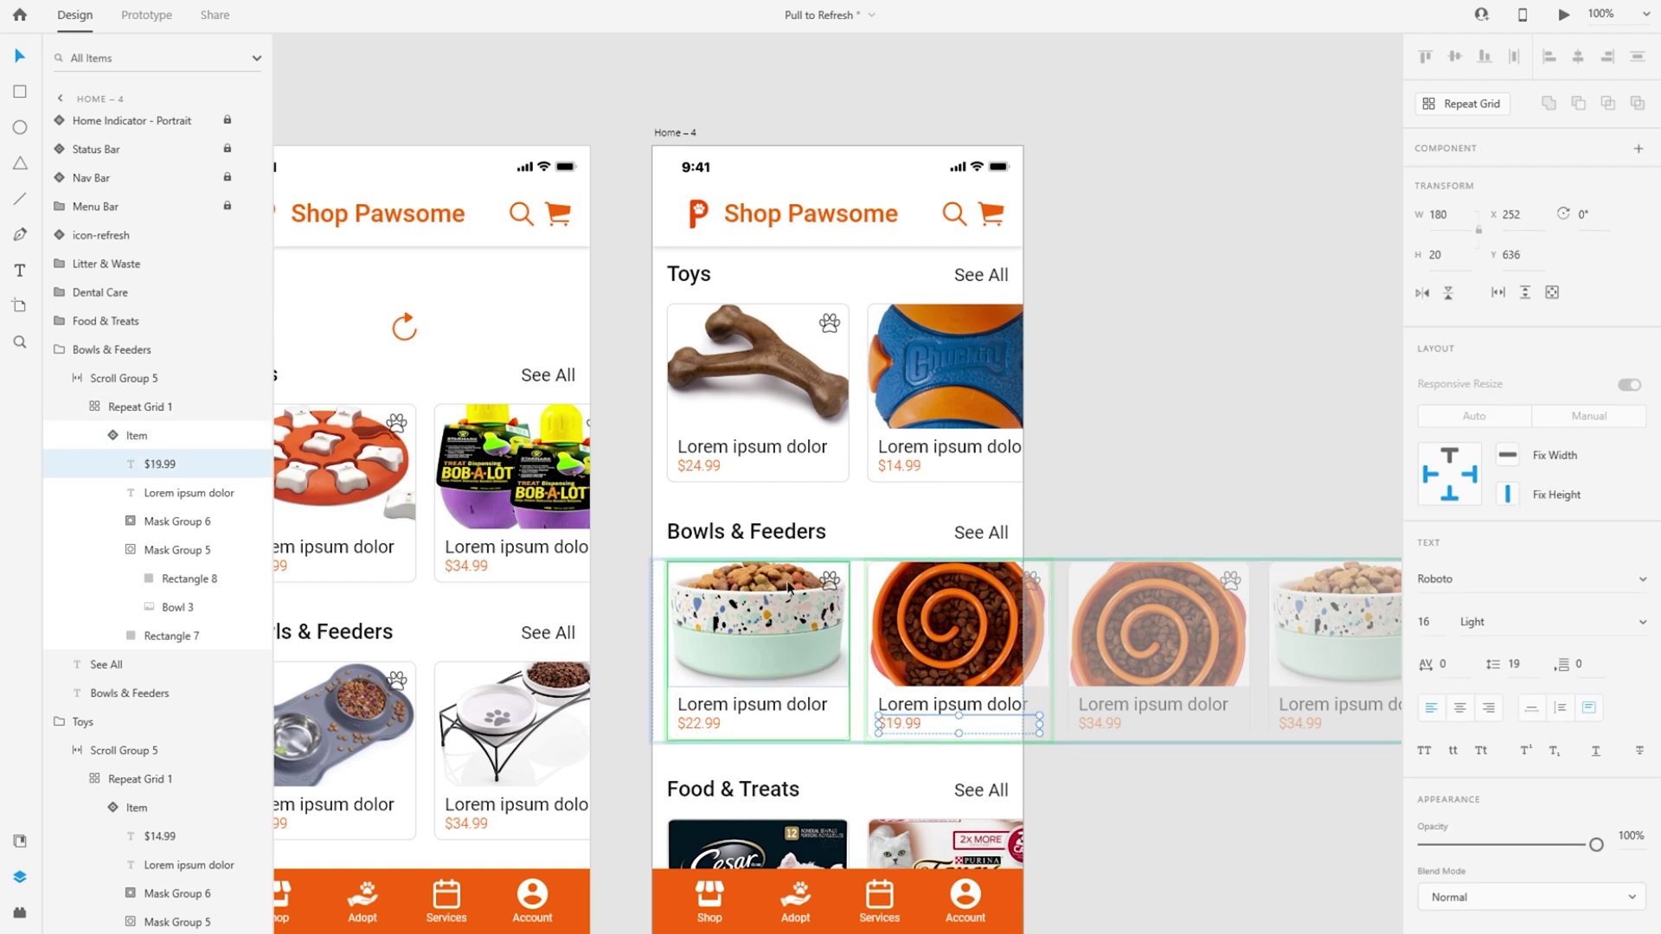
Step: In the prototype, link the BG layer of the Home artboard to Home – 1 with a Drag trigger and Auto-Animate
click(844, 502)
scroll(843, 501, down, 2)
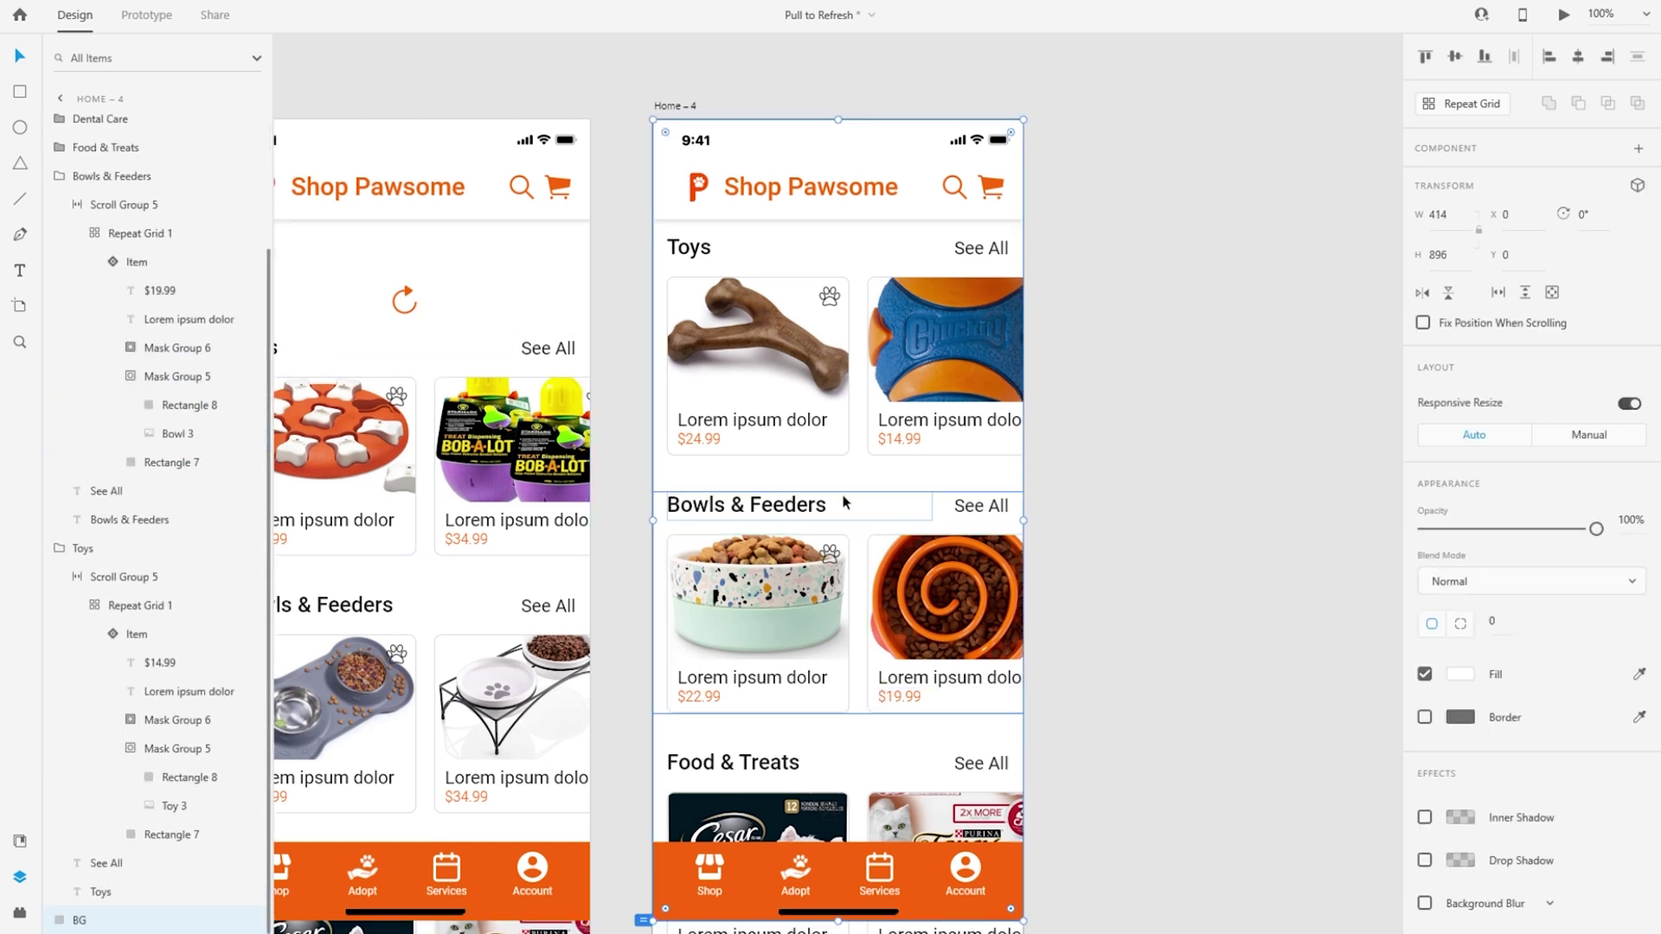
drag(624, 475, 880, 467)
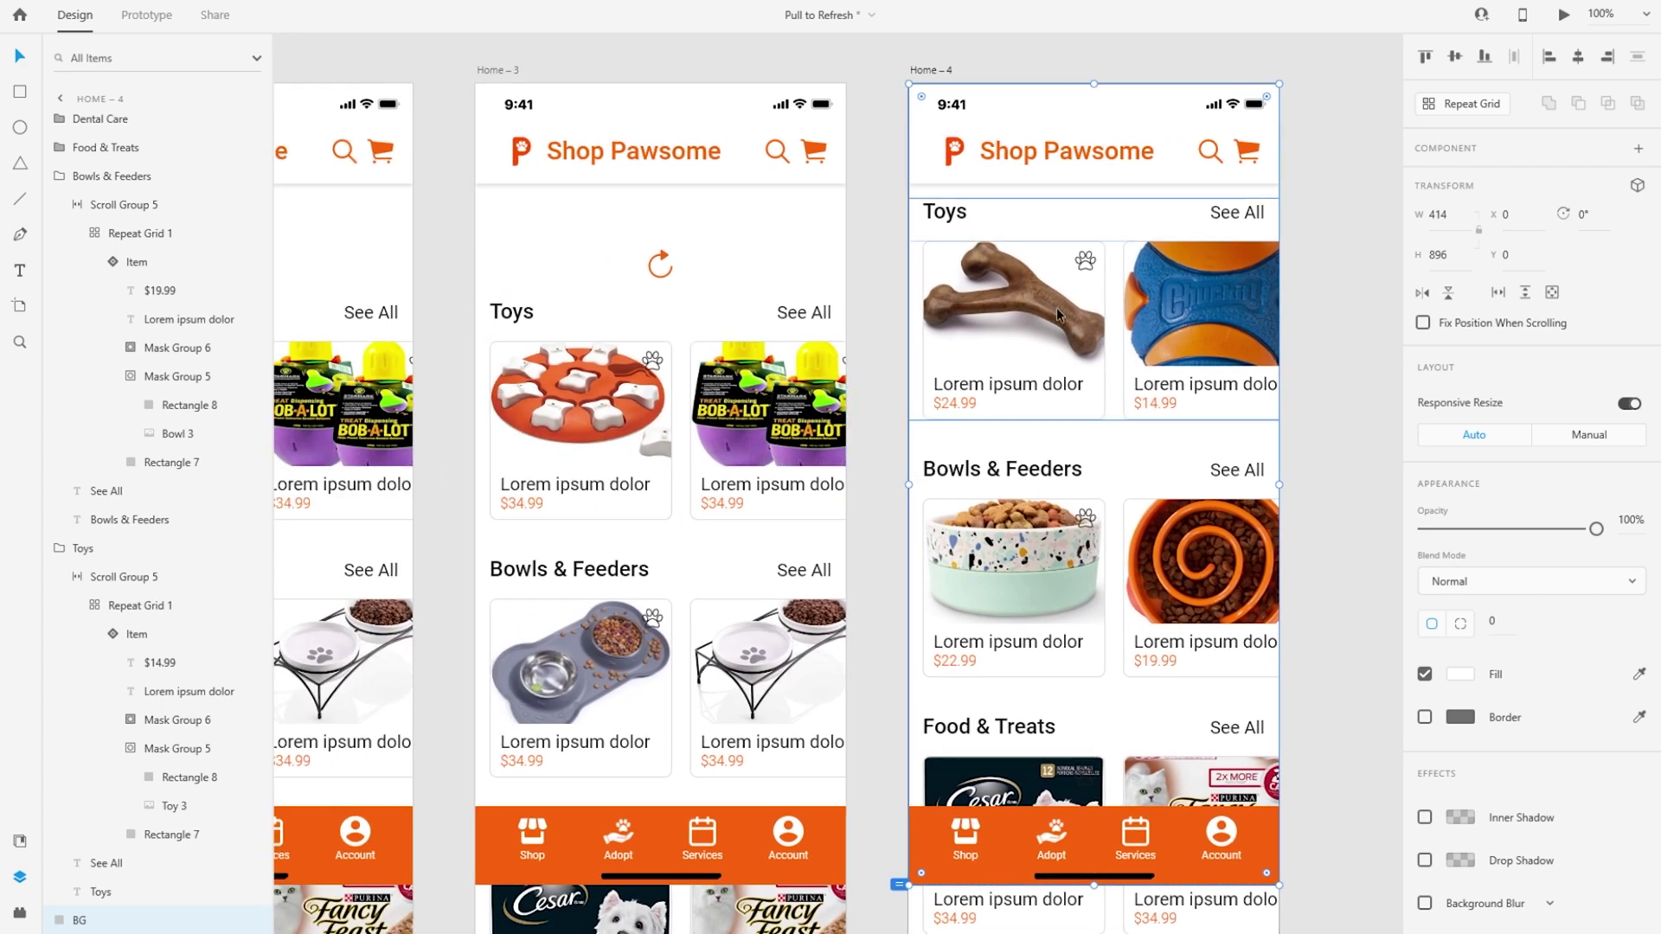
click(769, 393)
key(ctrl+0)
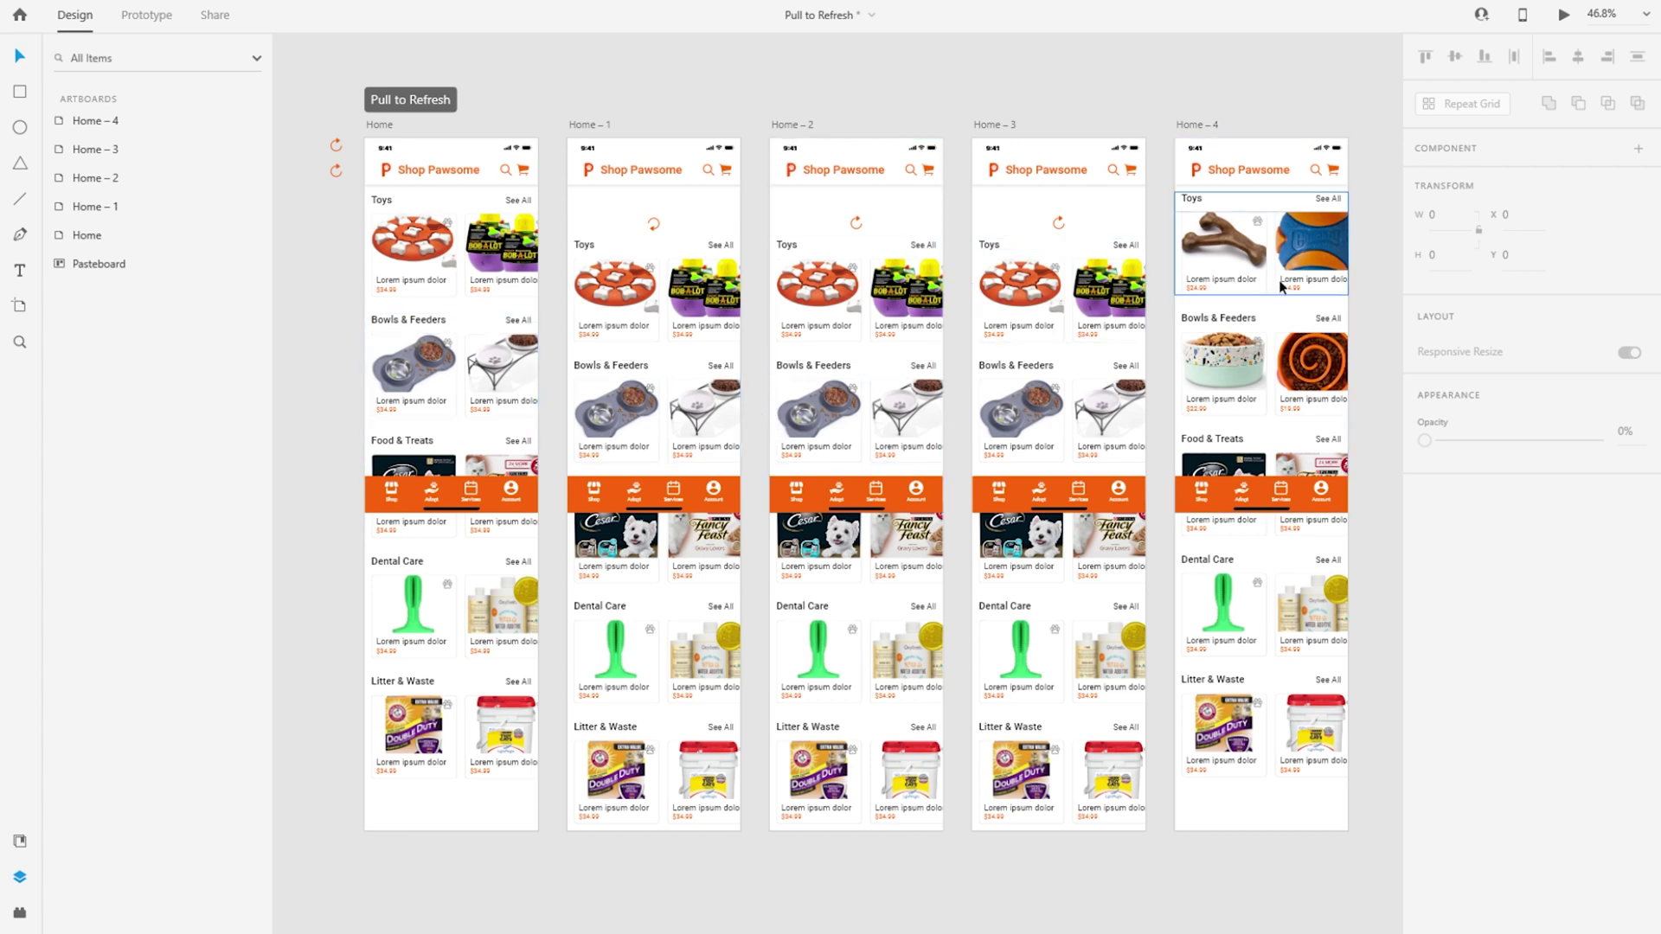
click(141, 18)
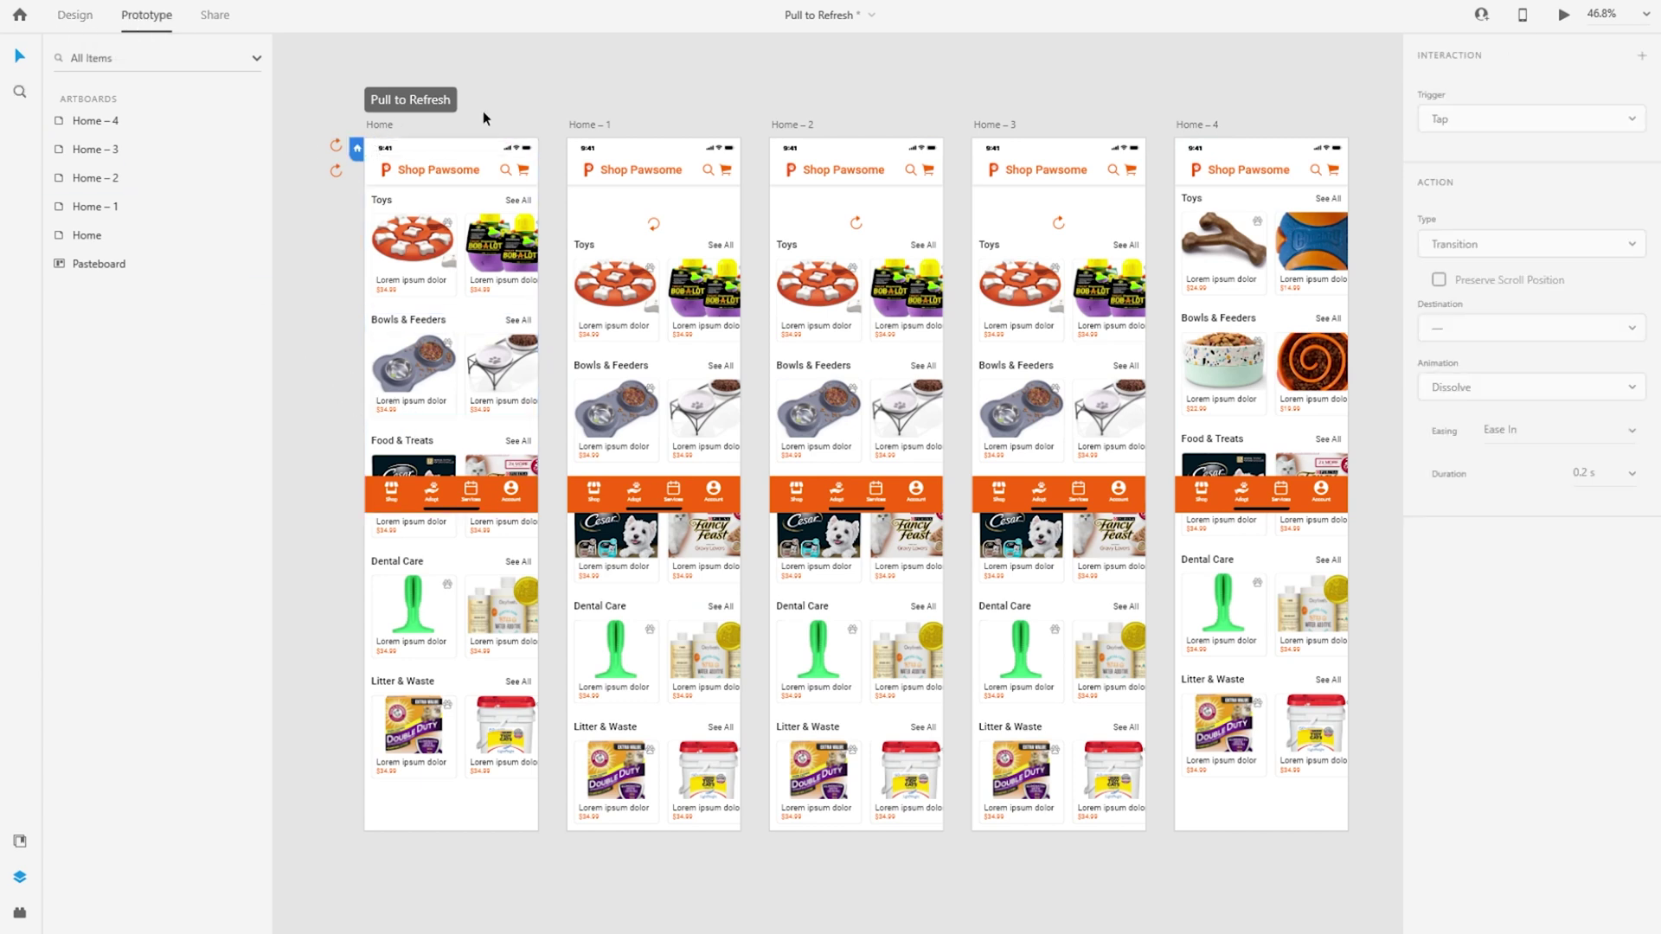
click(476, 170)
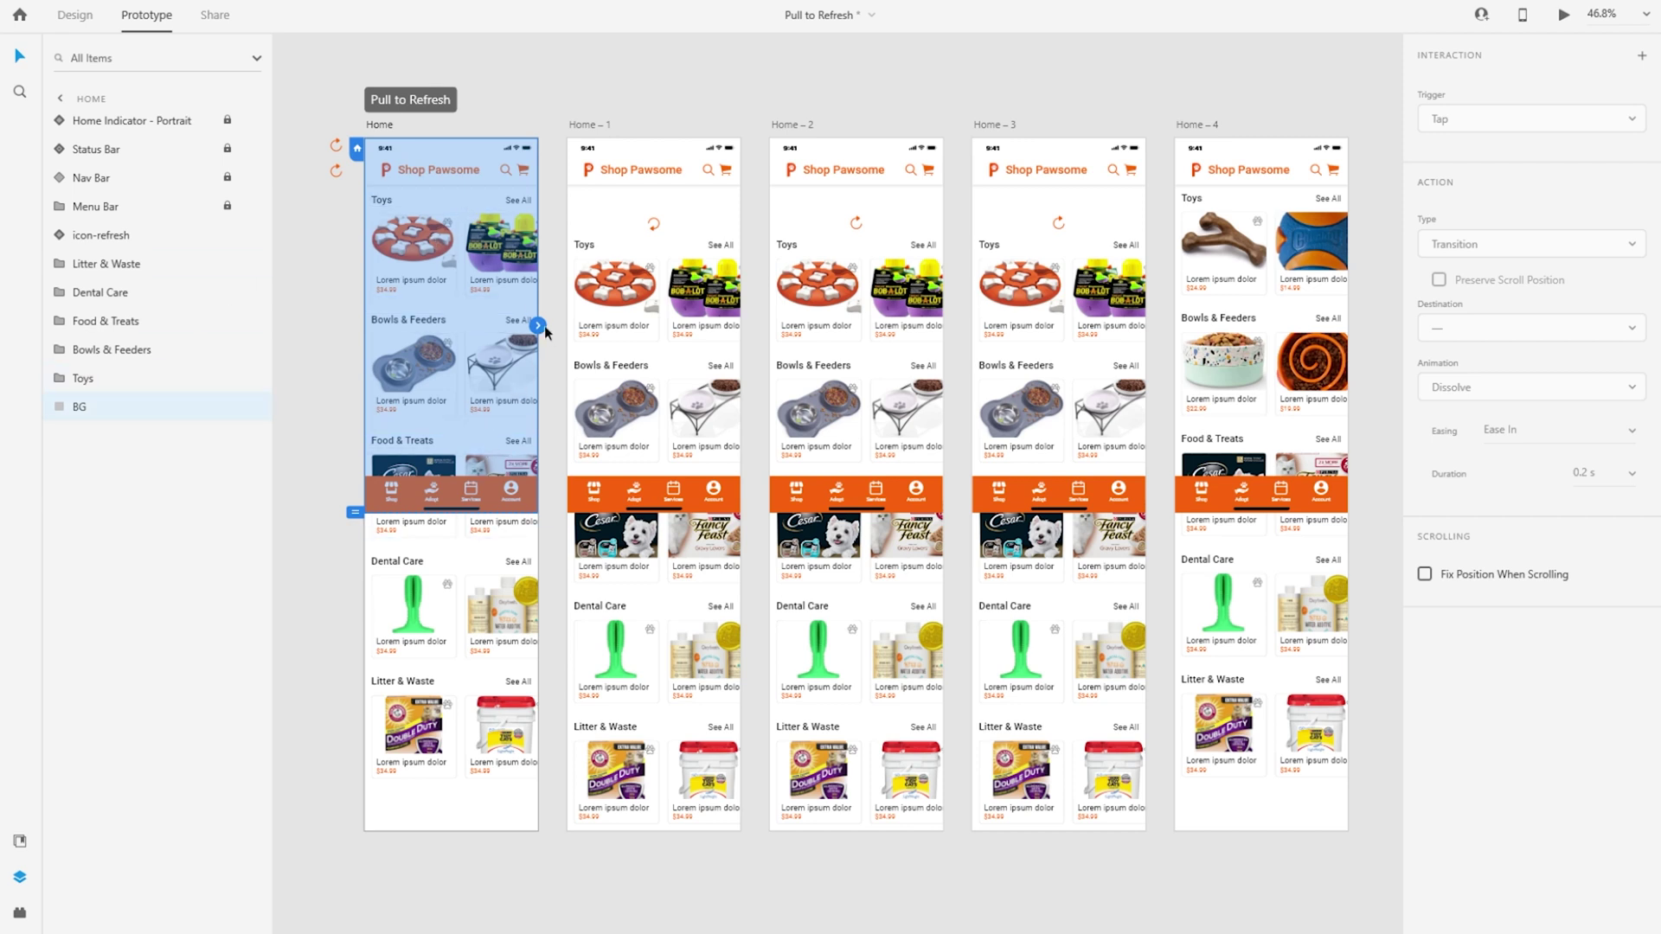
drag(538, 325, 651, 350)
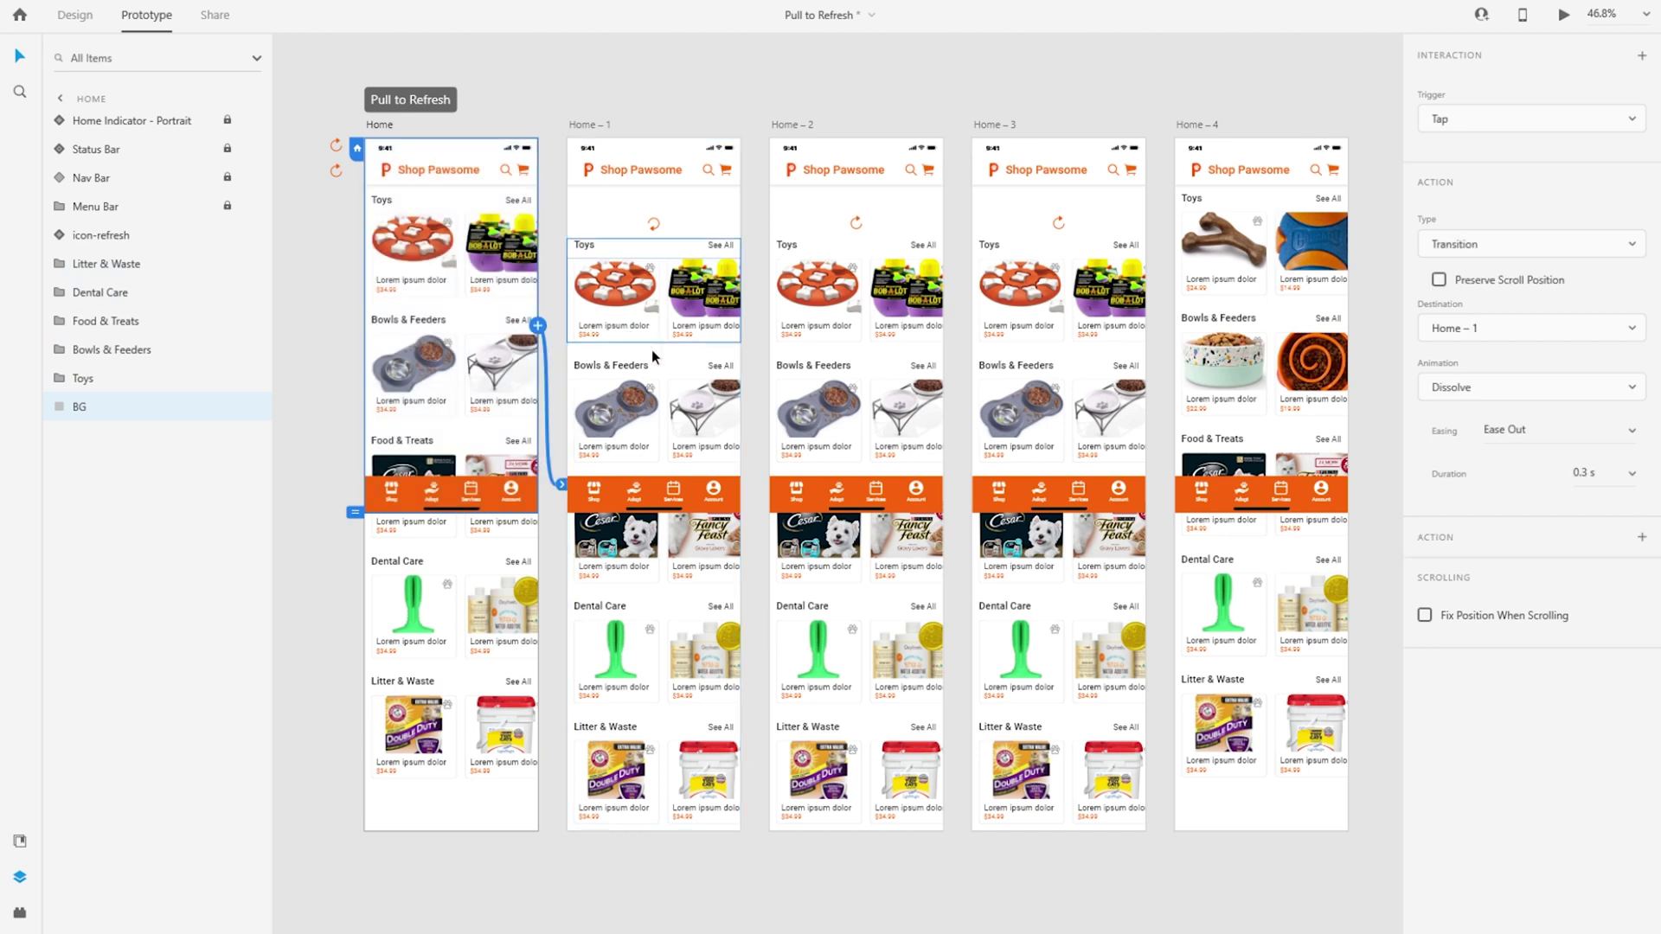
click(1506, 121)
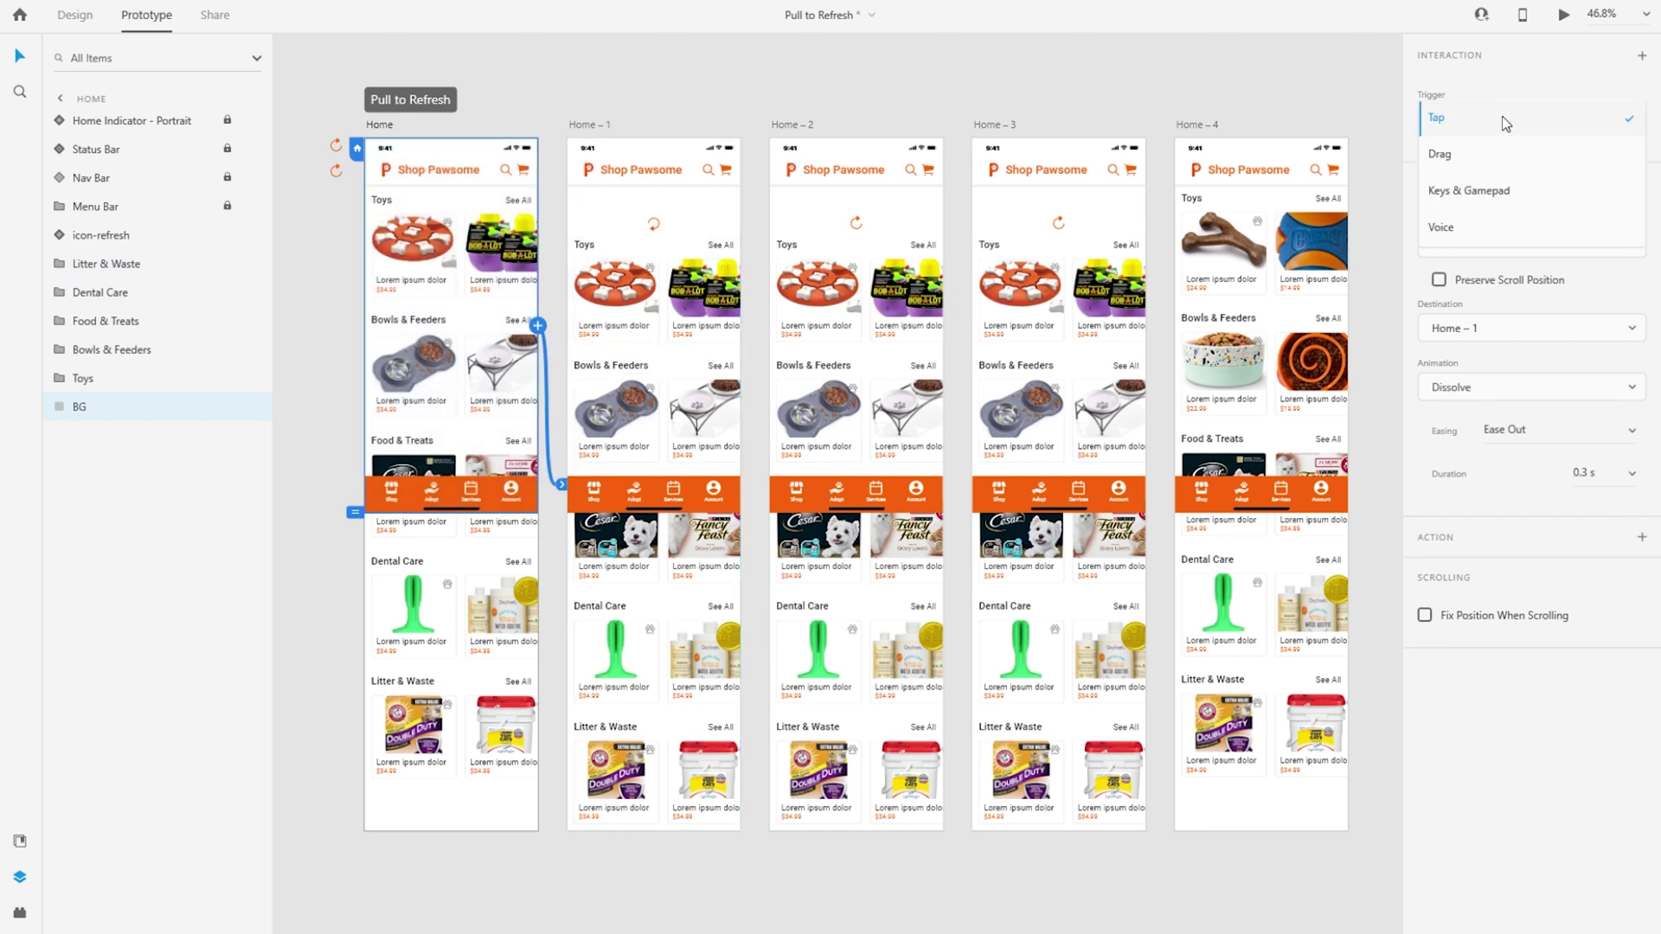
click(1447, 155)
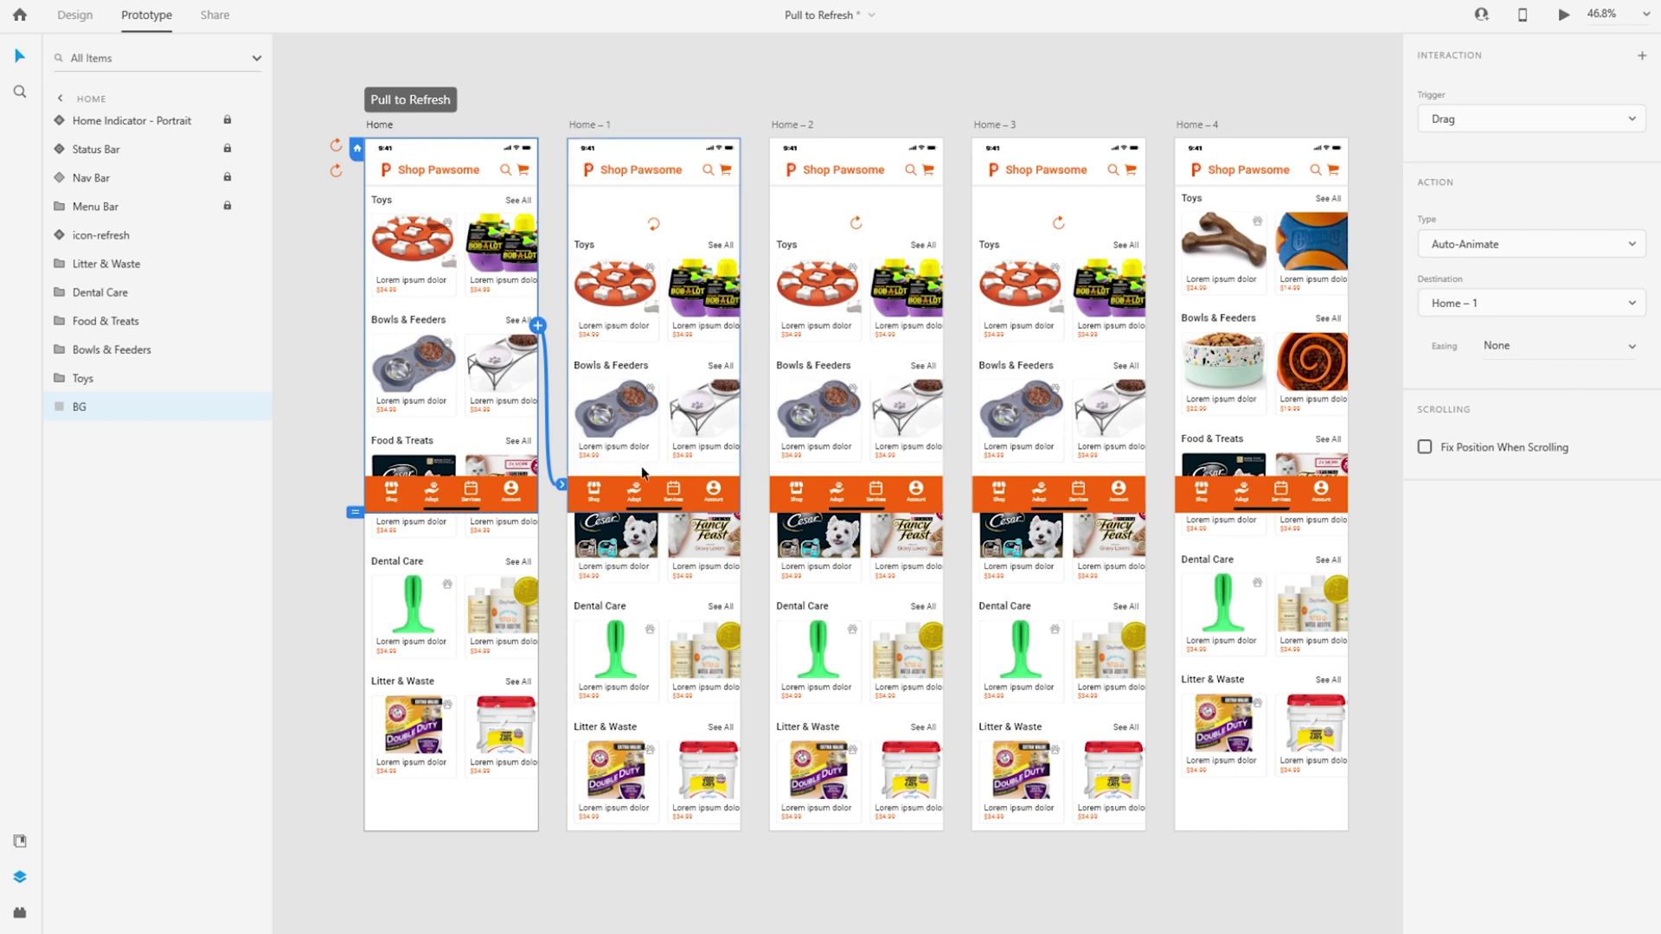
Step: In the design, move the BG rectangle on Home – 1 down to Y 112
click(71, 17)
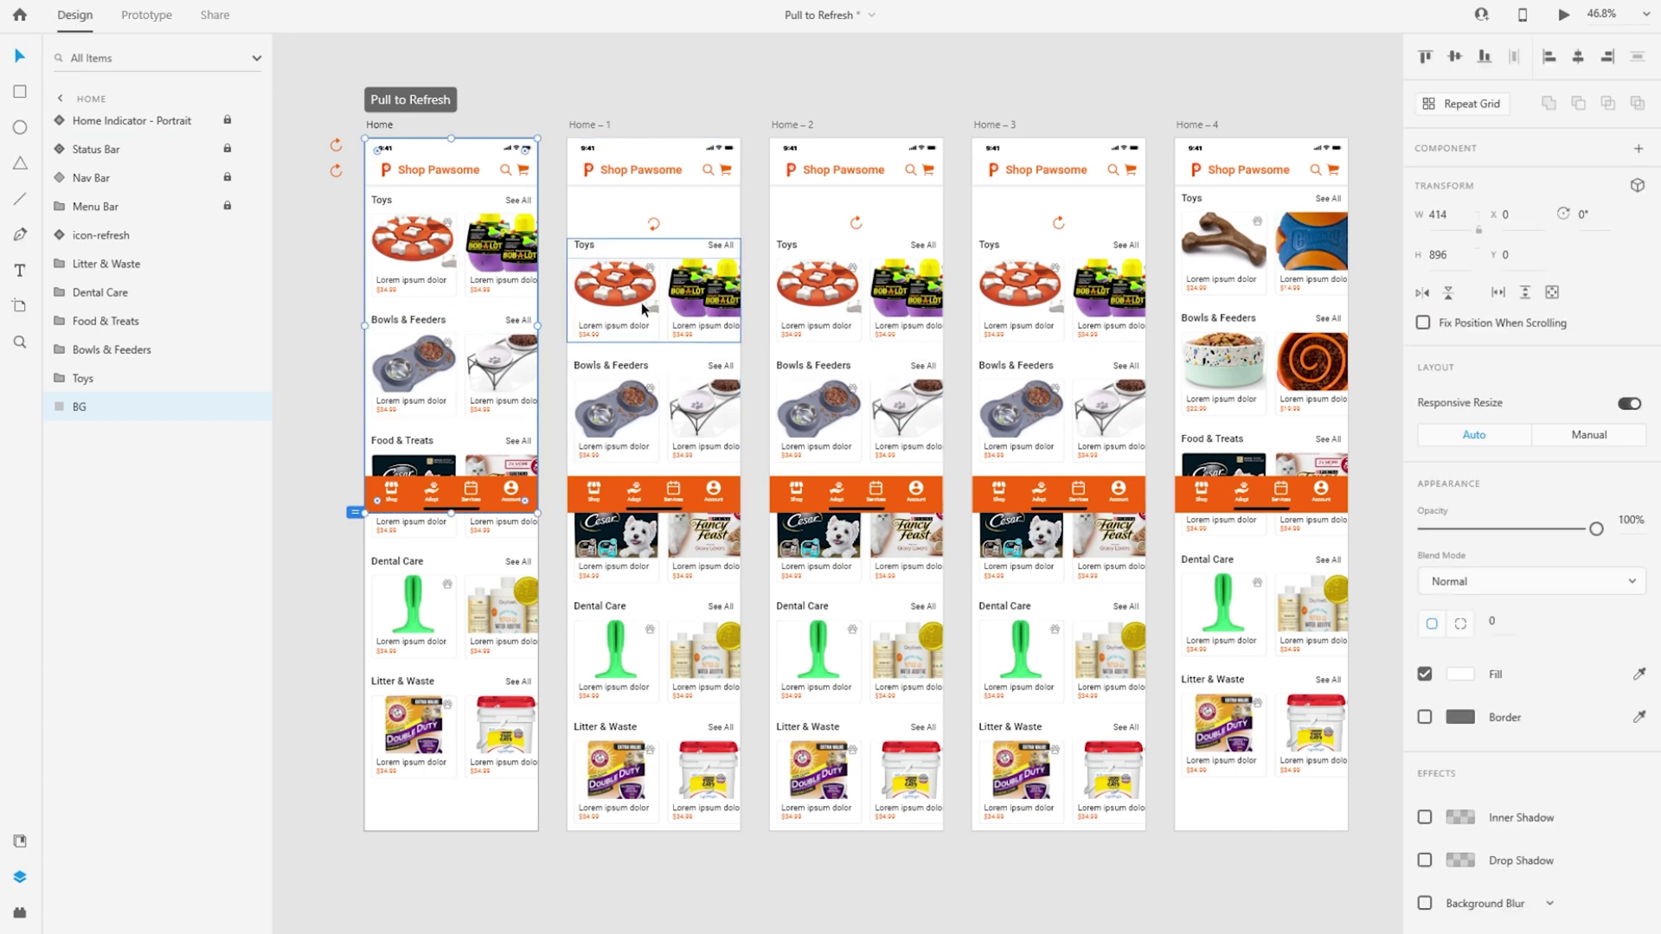
click(620, 222)
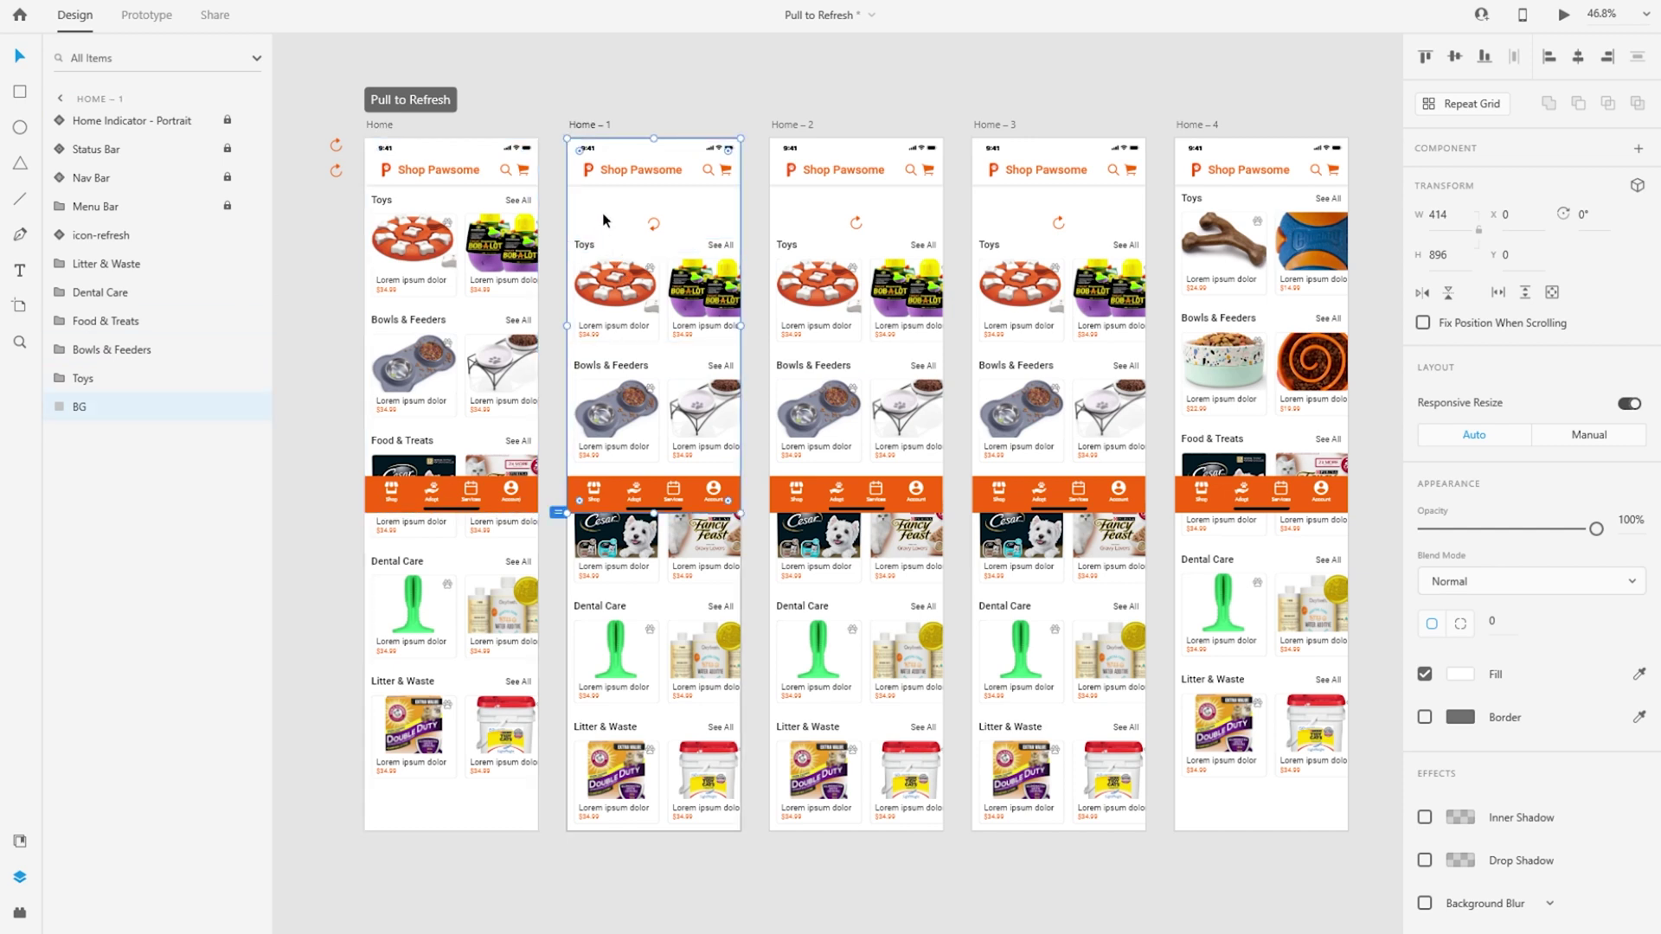
drag(604, 220, 608, 265)
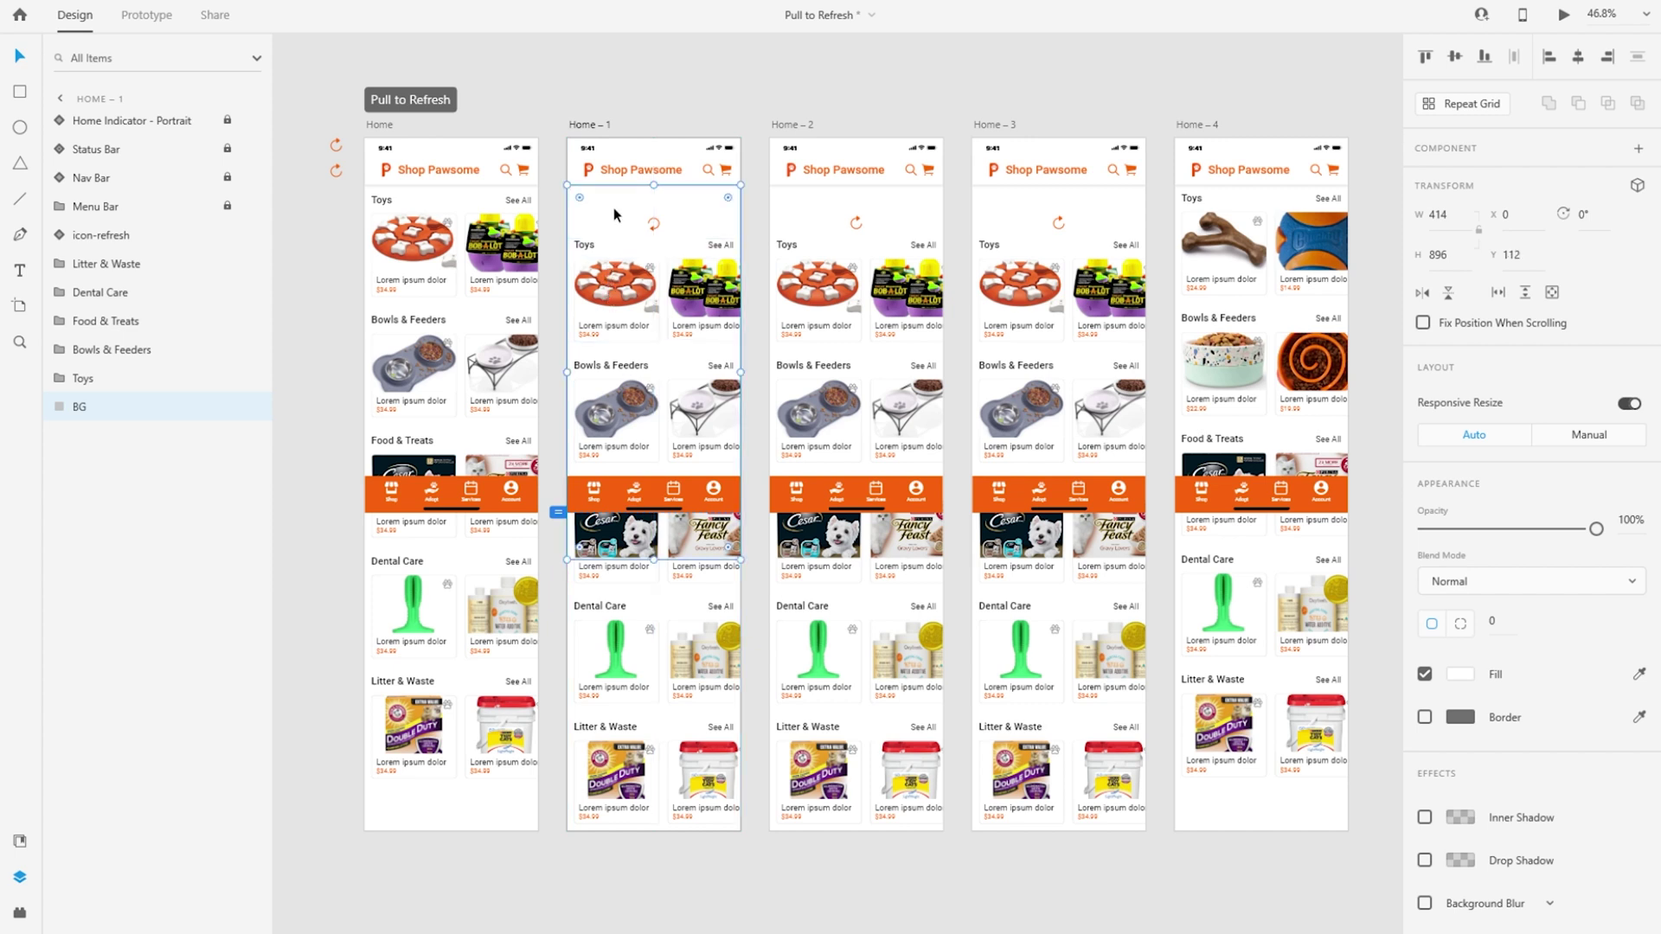
click(1461, 676)
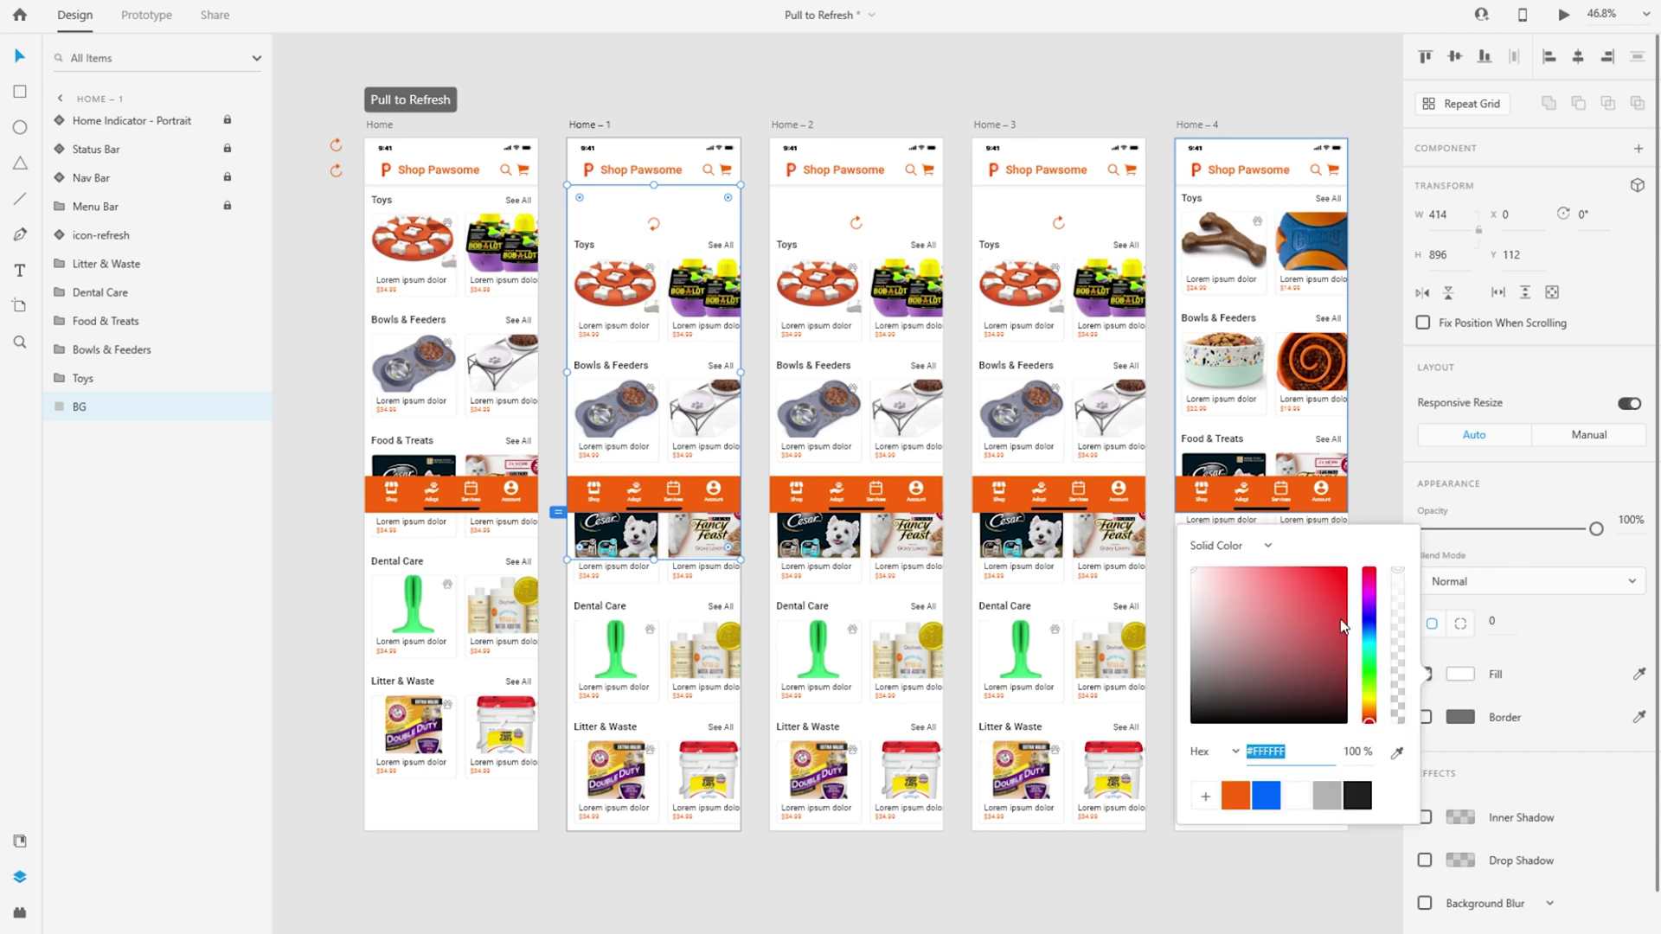
click(1364, 474)
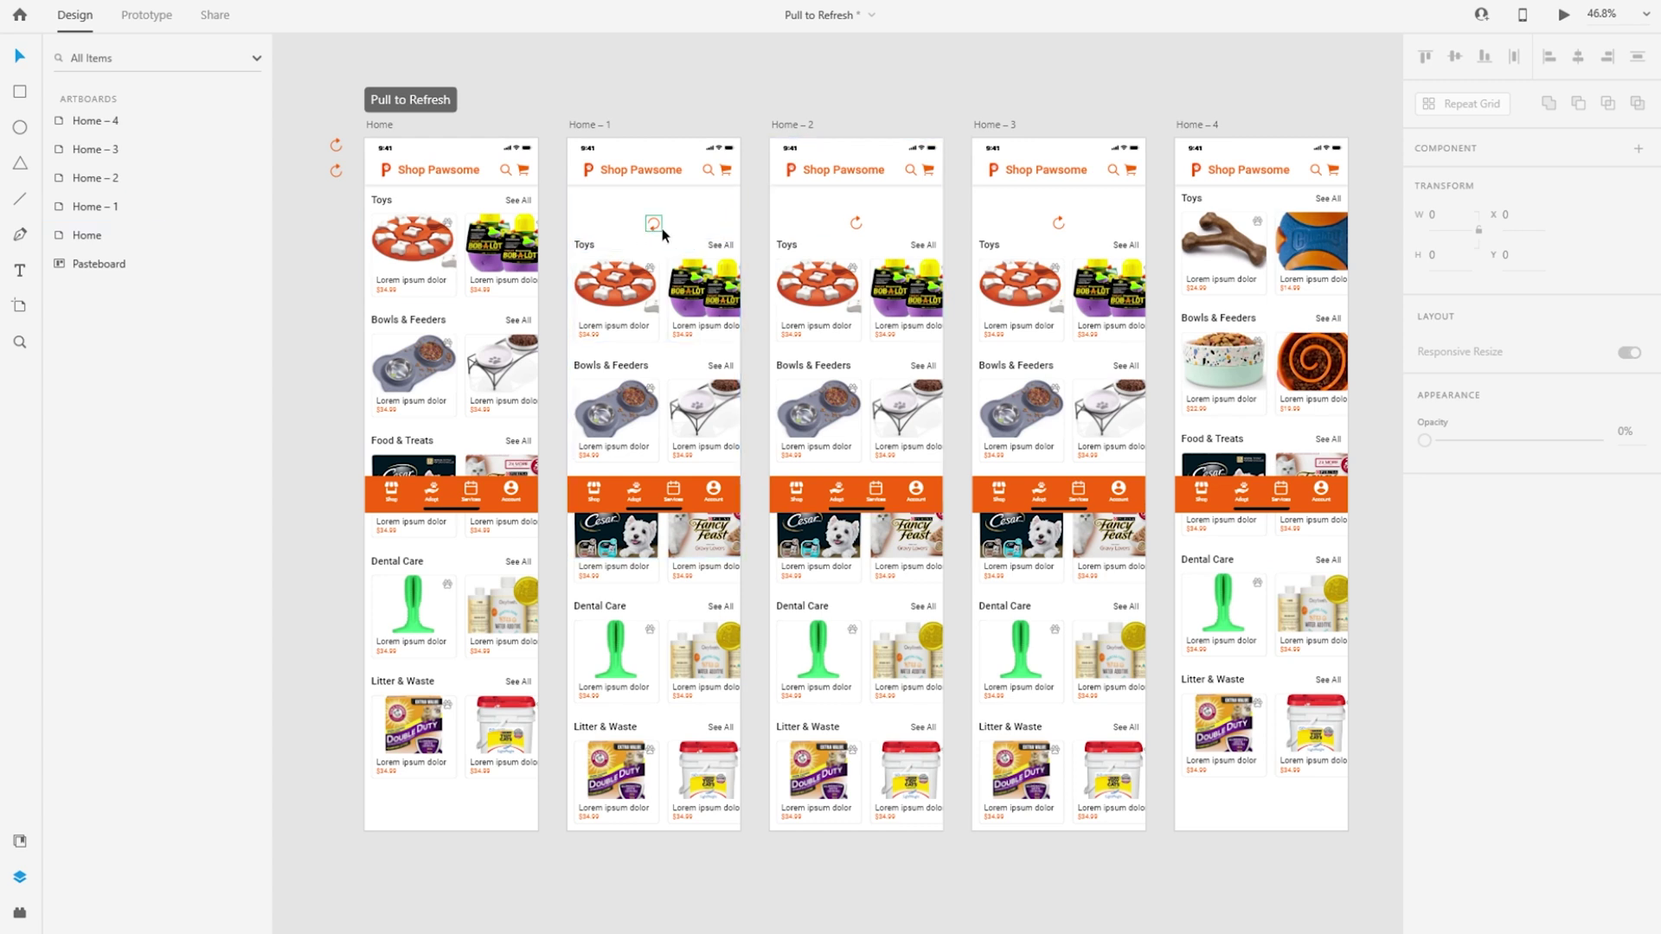
Step: Link the Home – 1 artboard to Home – 2 with a Time trigger, 0 s delay, Auto-Animate, Ease In-Out easing and 1 s duration
click(593, 127)
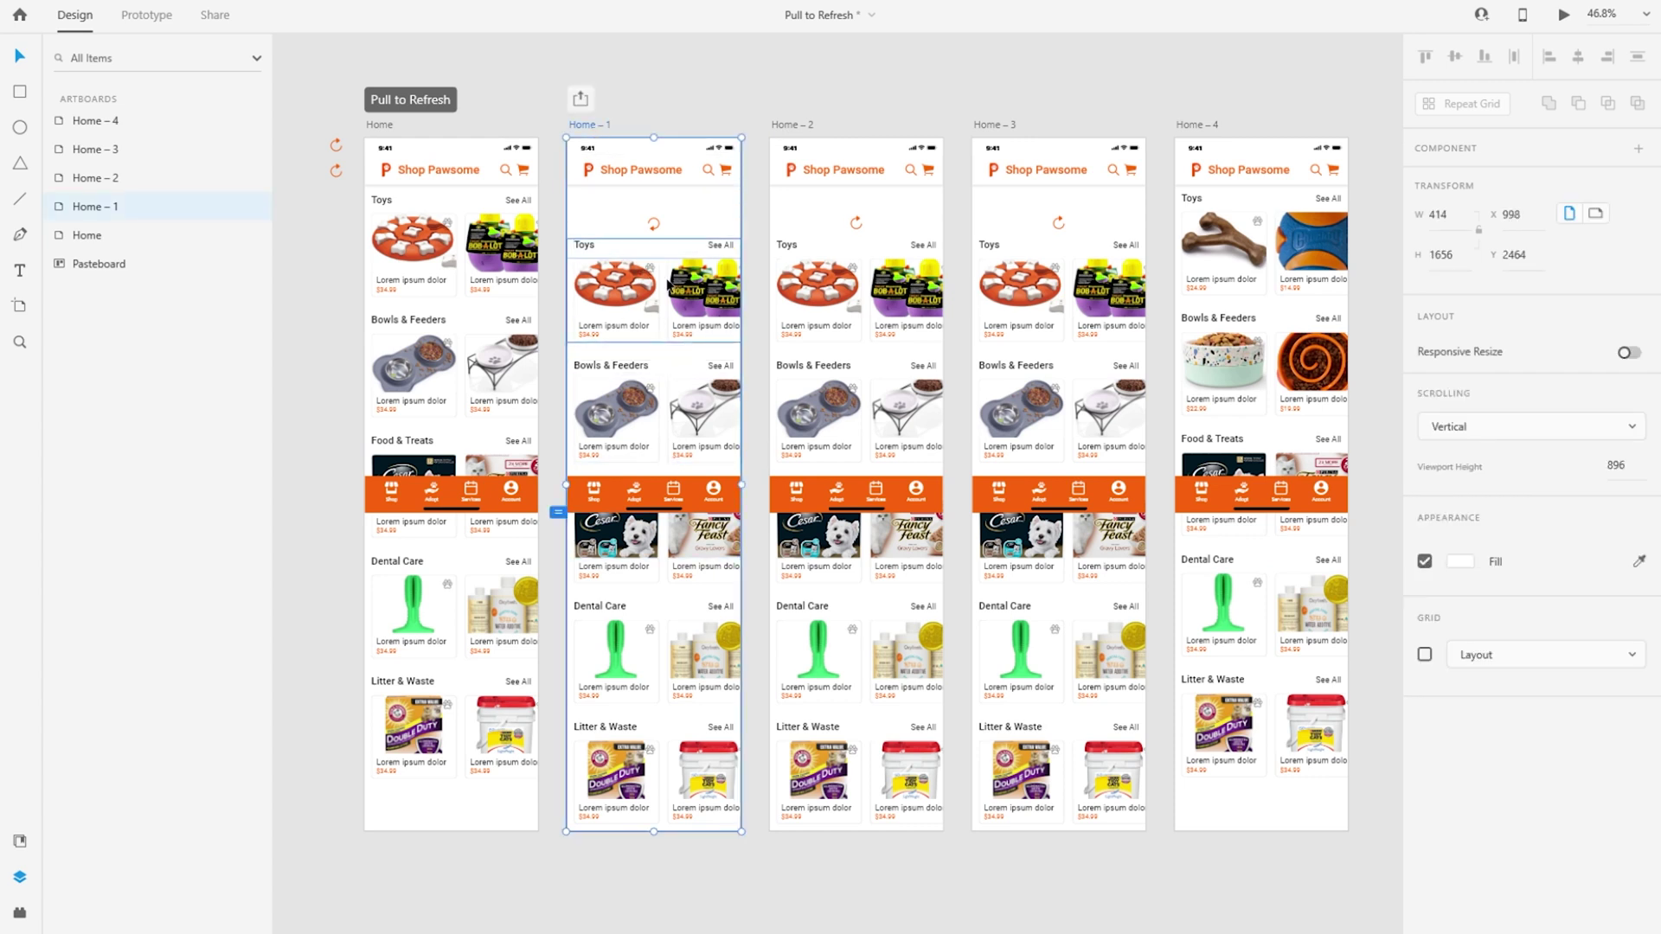
click(146, 14)
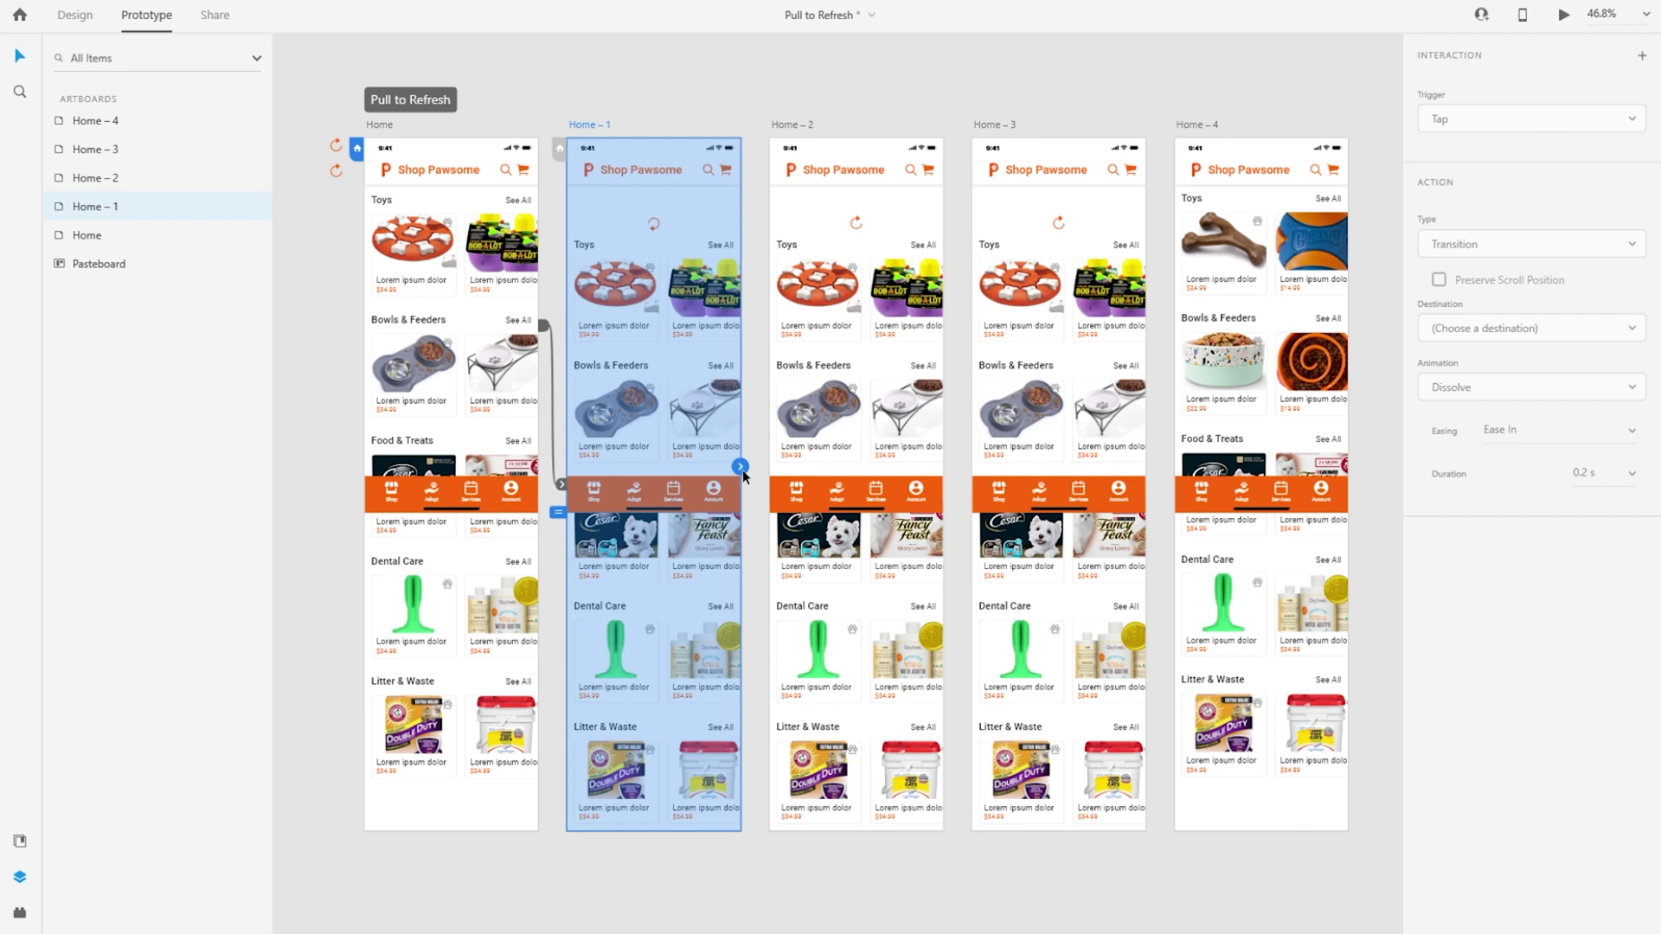
drag(741, 467, 835, 467)
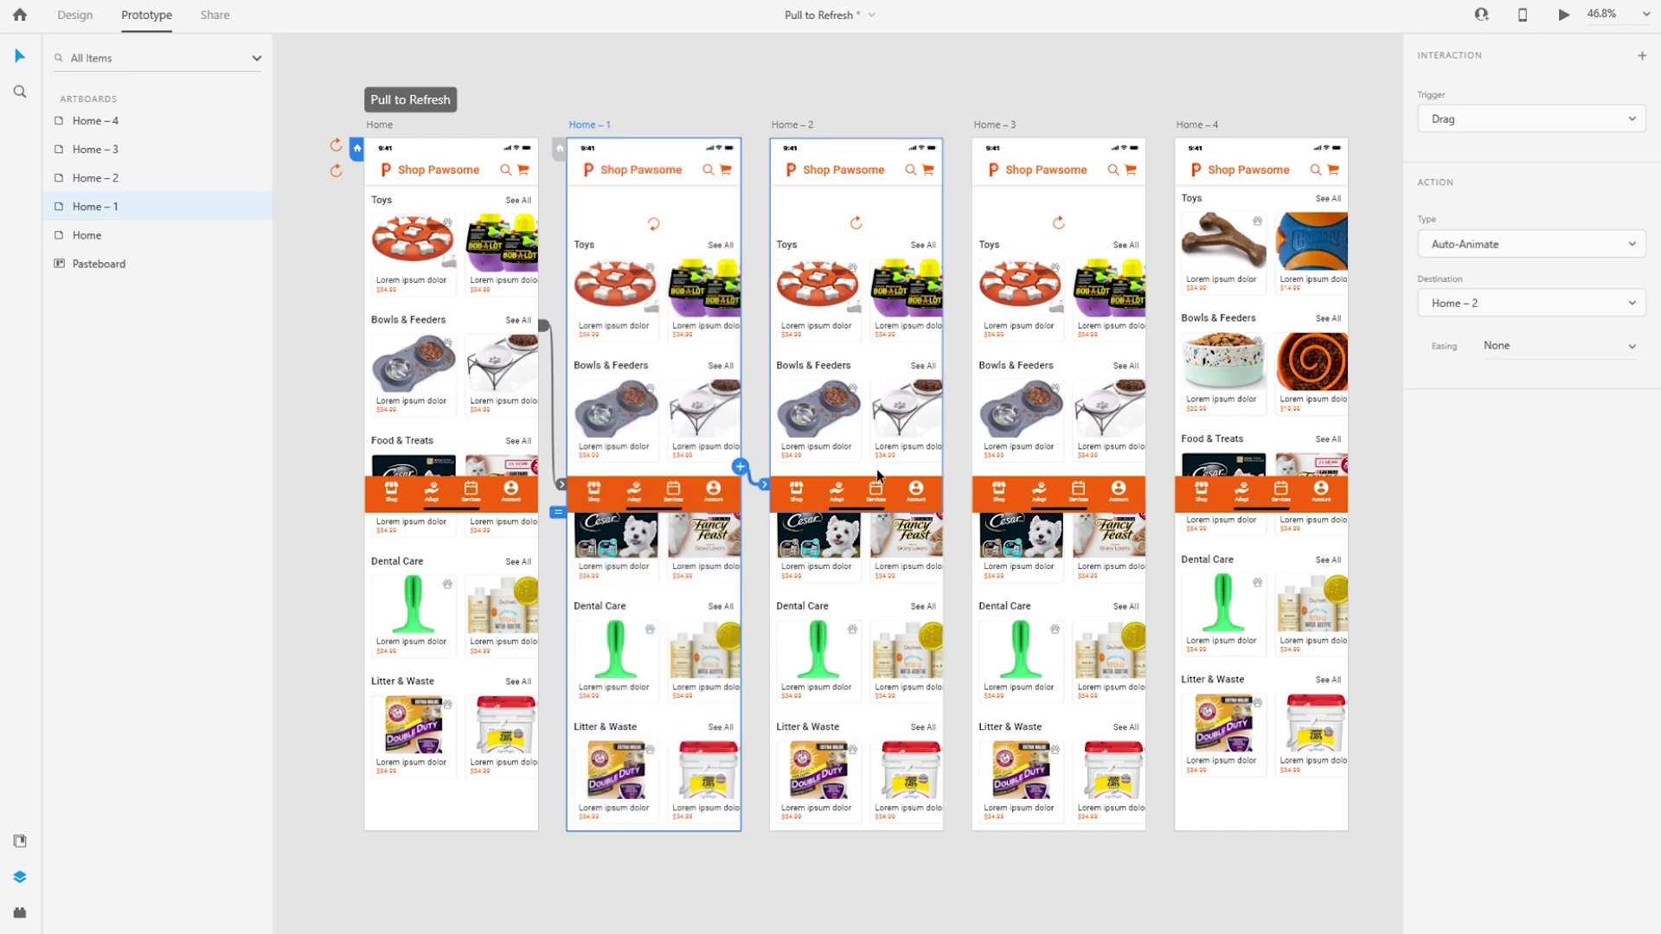
click(1532, 130)
click(1521, 160)
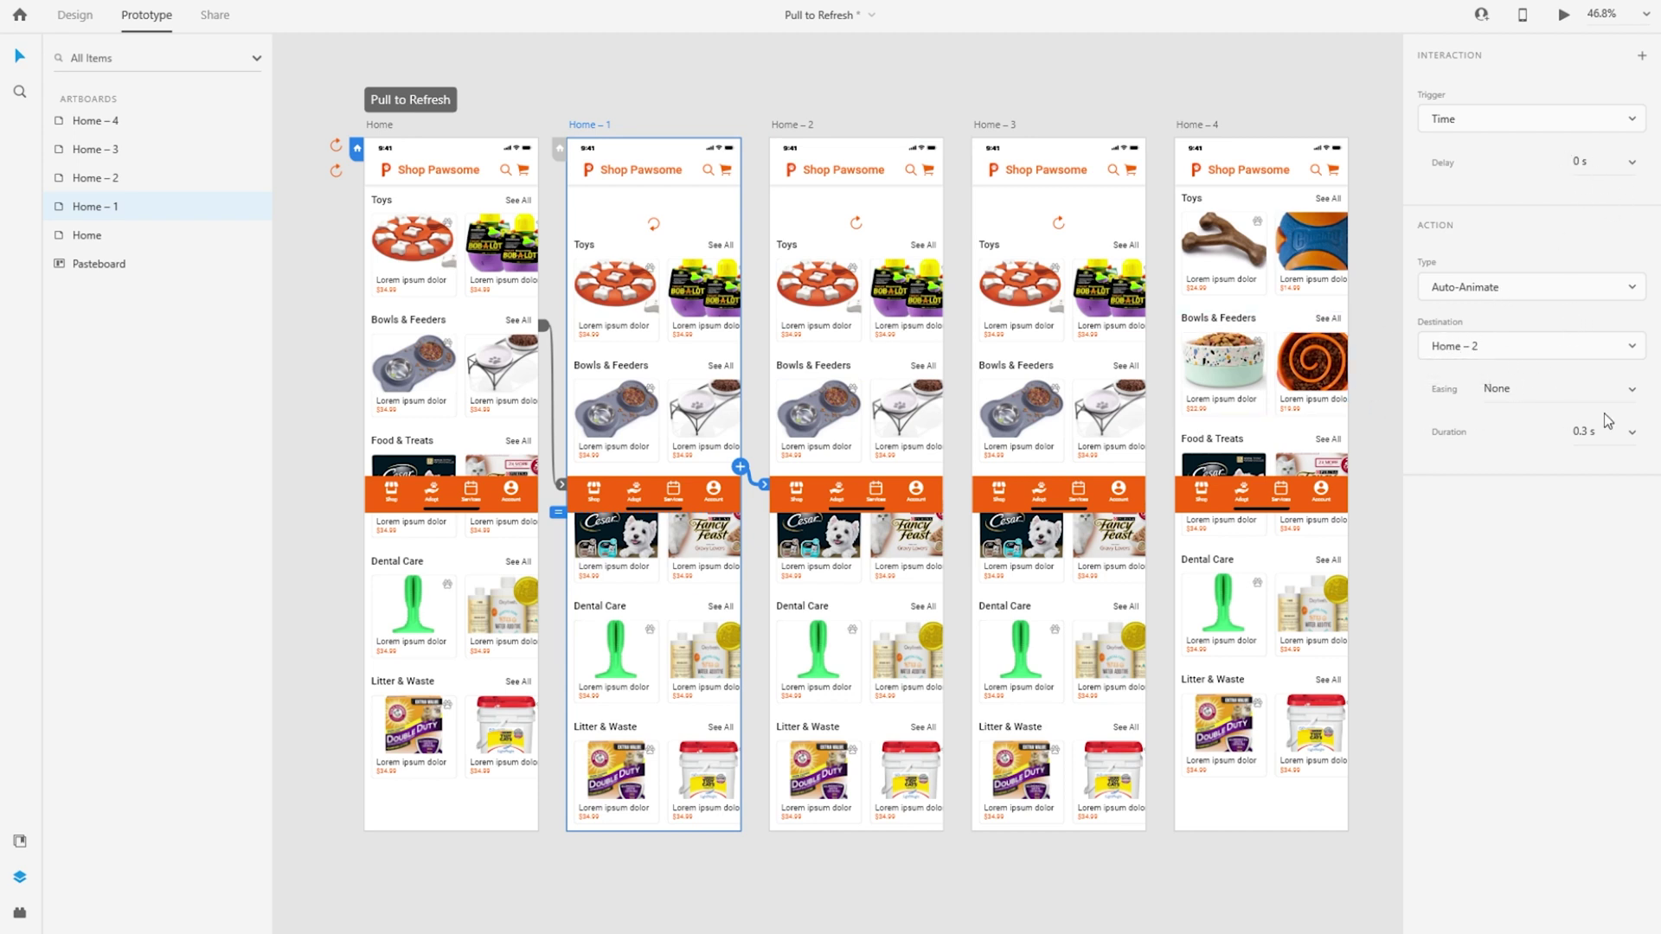
click(1633, 395)
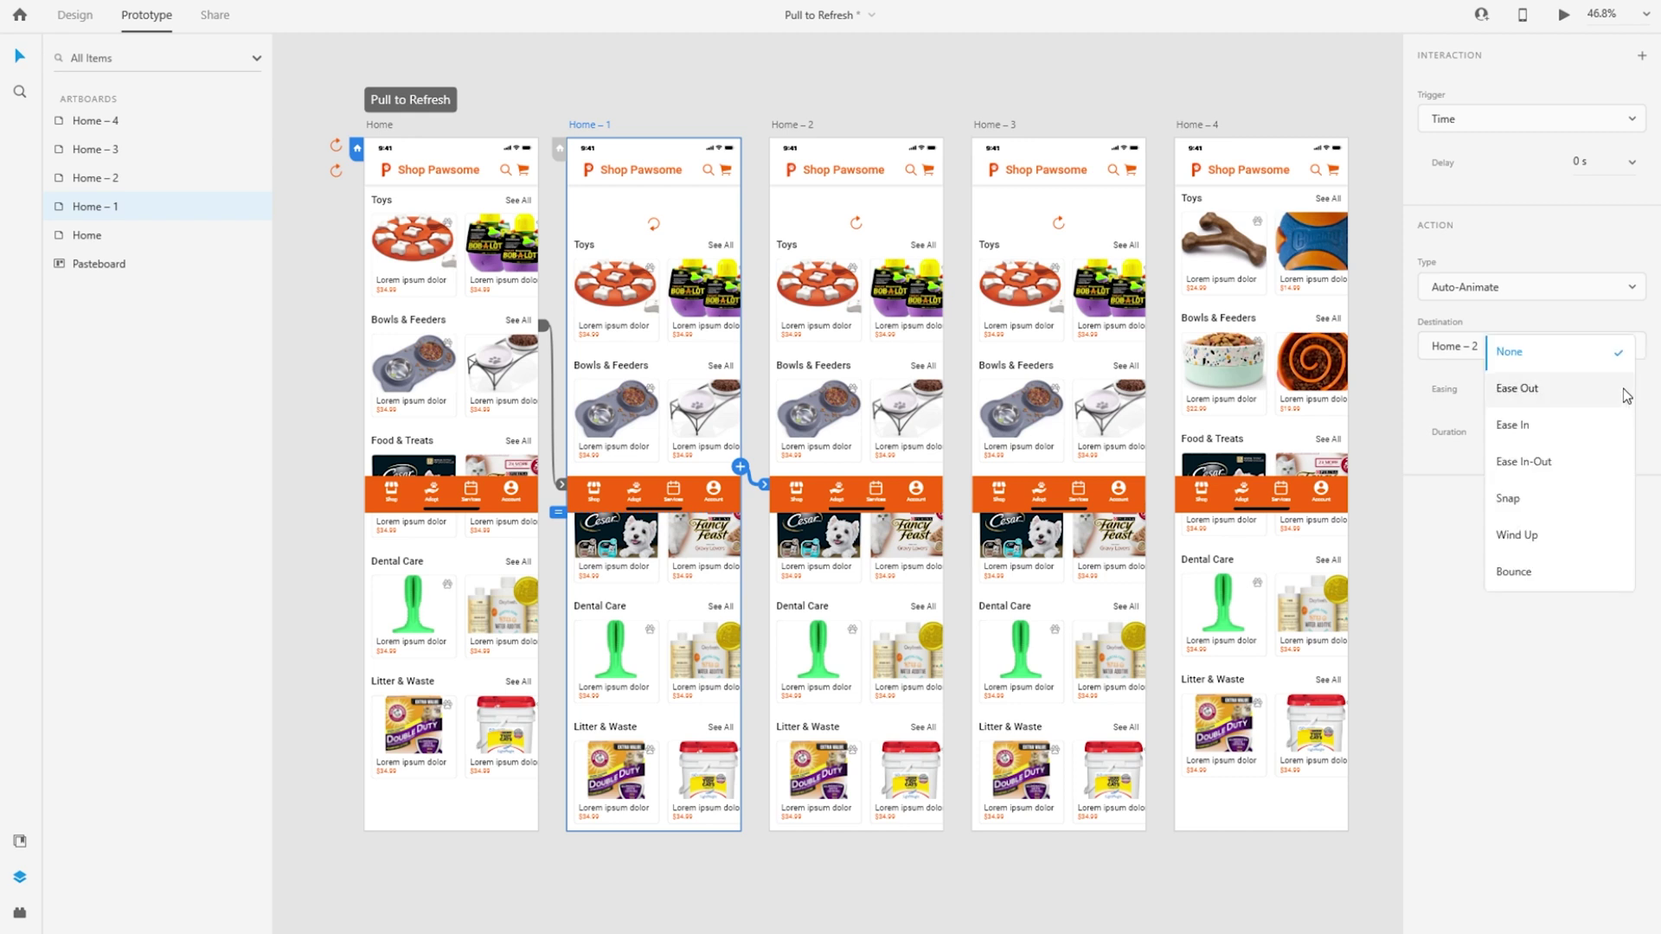
click(1566, 462)
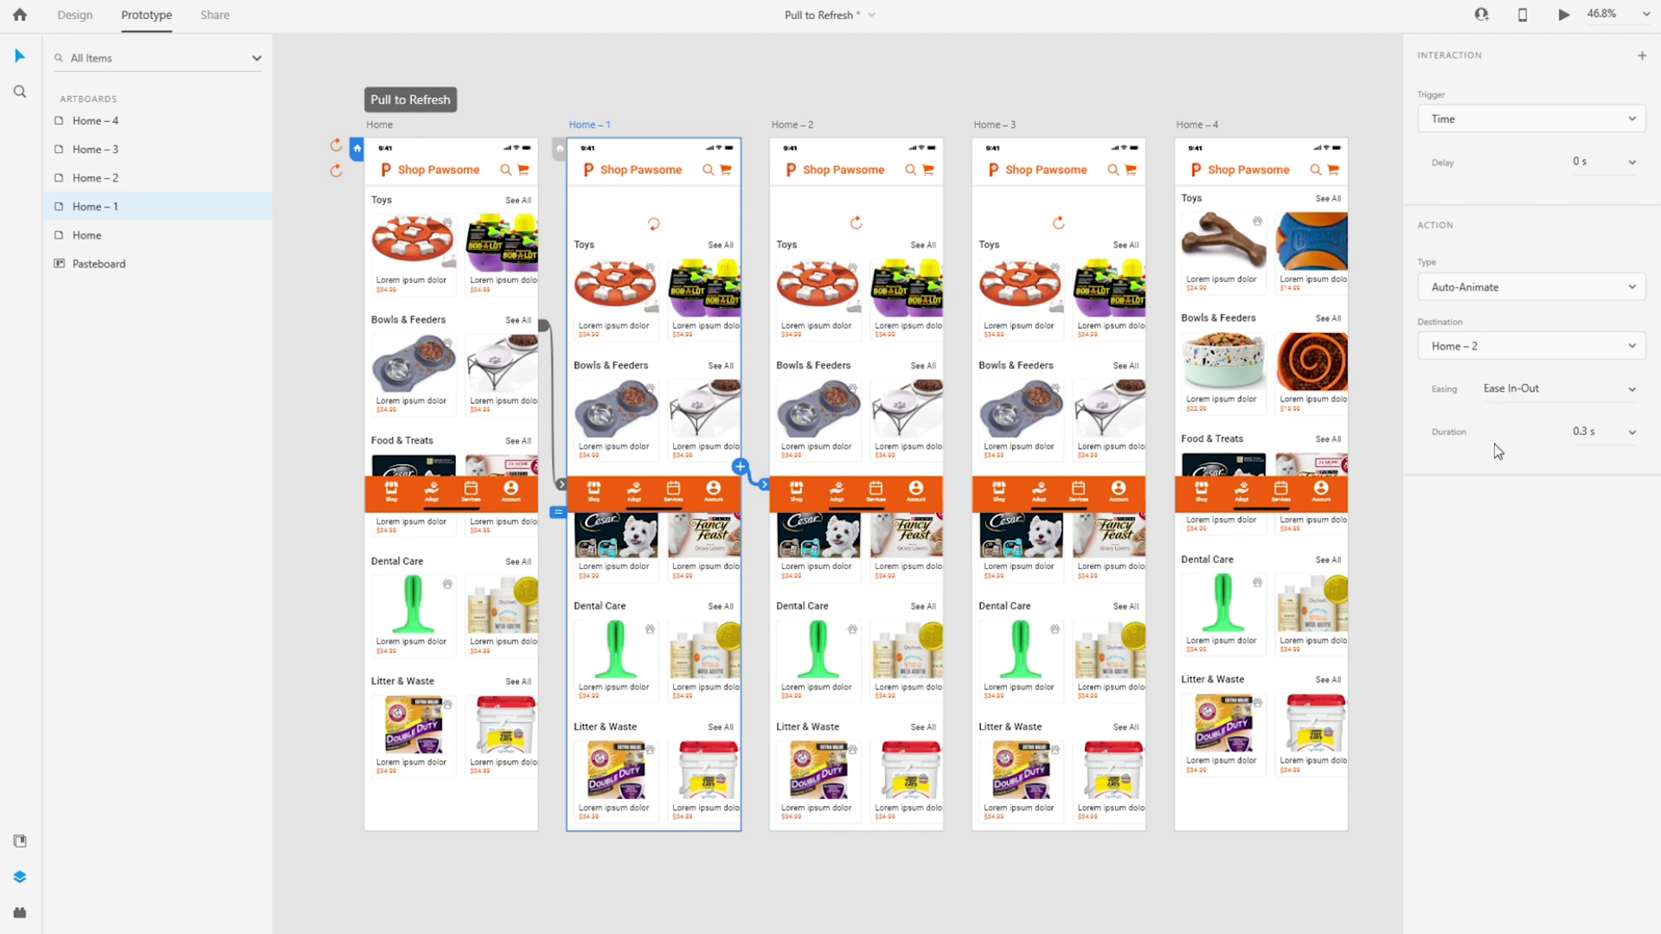
click(1632, 431)
click(1594, 504)
Step: Link Home – 2 to Home – 3 and Home – 3 to Home – 4 with Time-triggered Auto-Animate, 0 s delay, Ease In-Out and 1 s duration
click(782, 124)
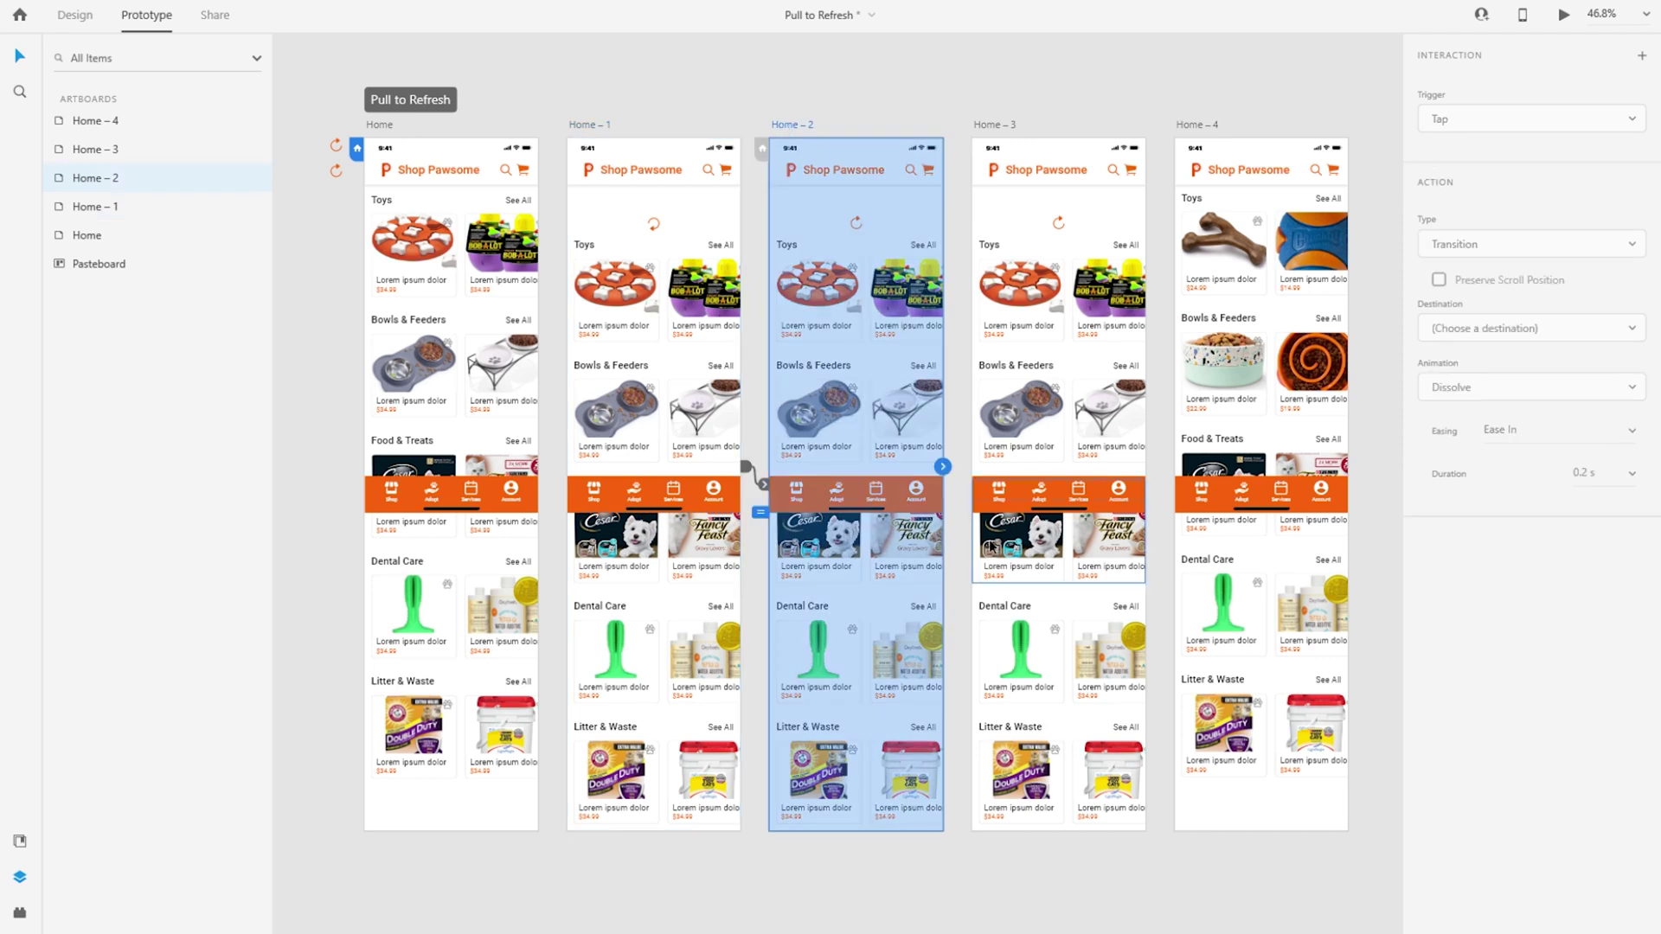
drag(943, 466, 1052, 455)
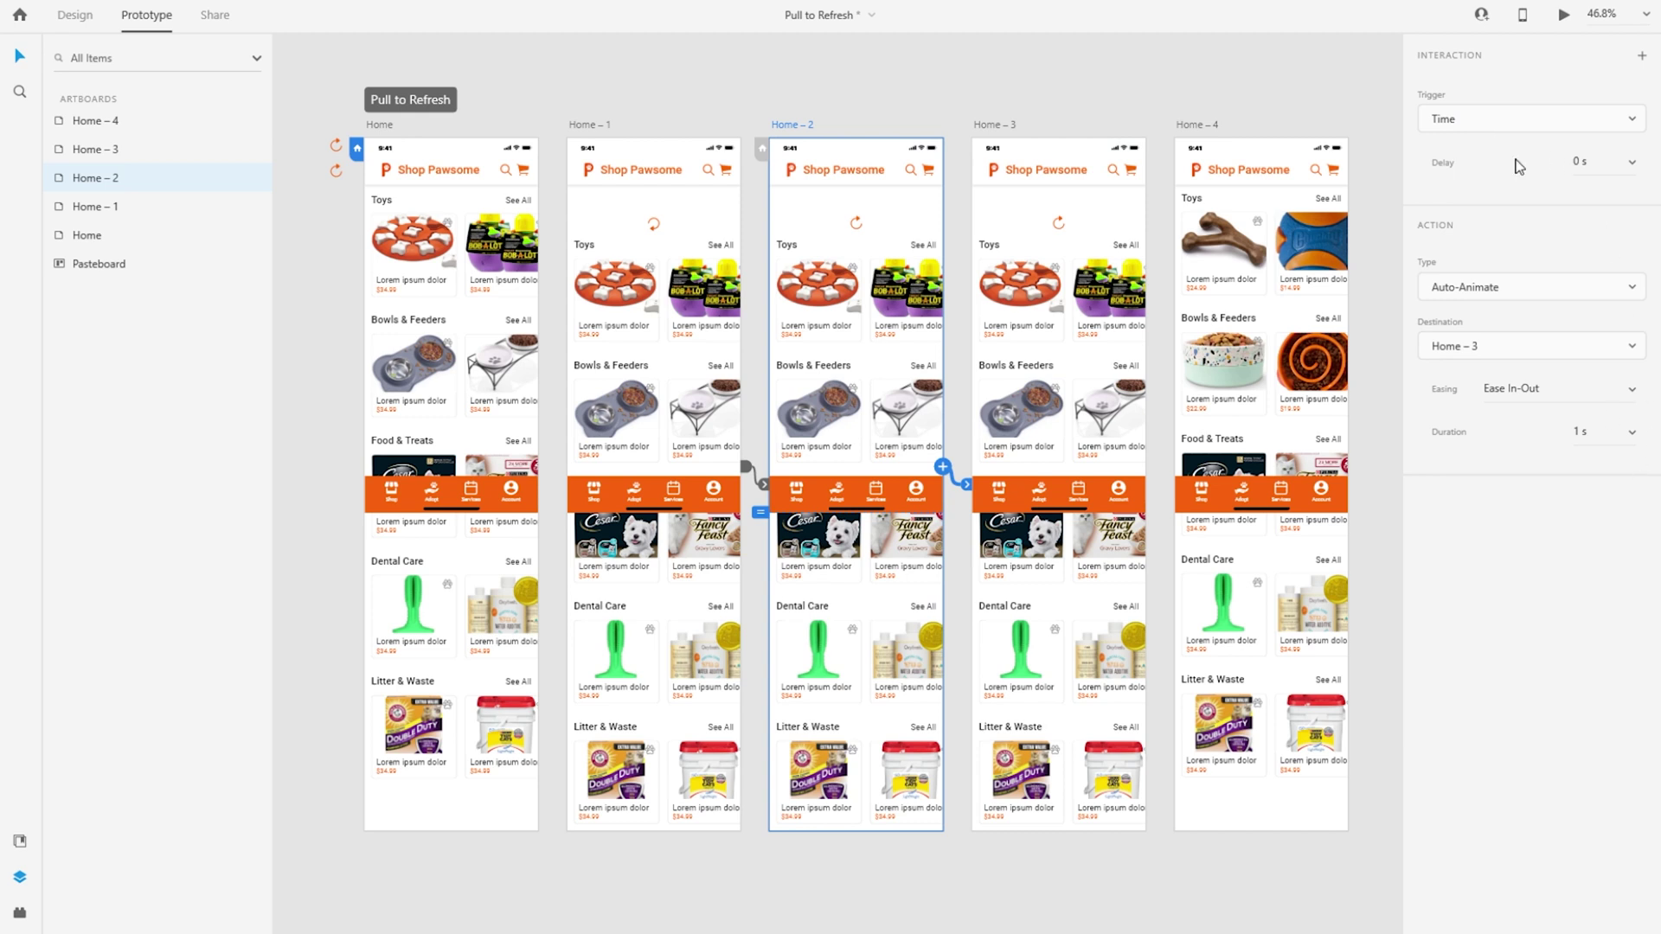
click(992, 123)
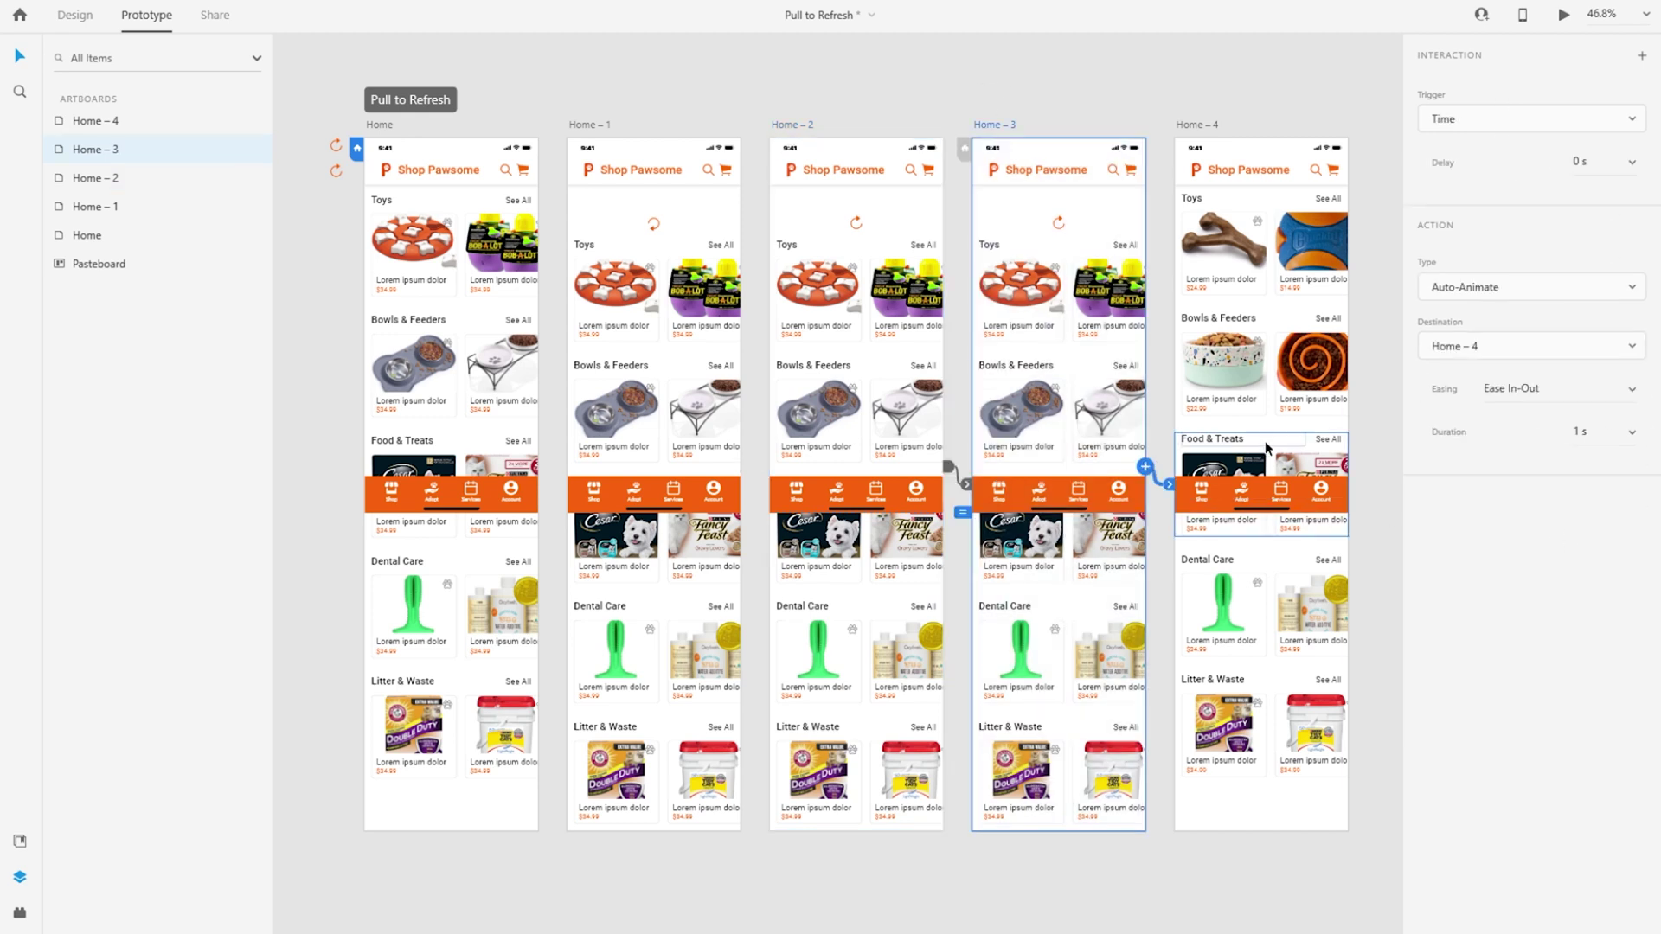
Step: Select all five artboards to review their links, and test the pull-to-refresh gesture on the Home screen in the preview
click(466, 83)
click(448, 102)
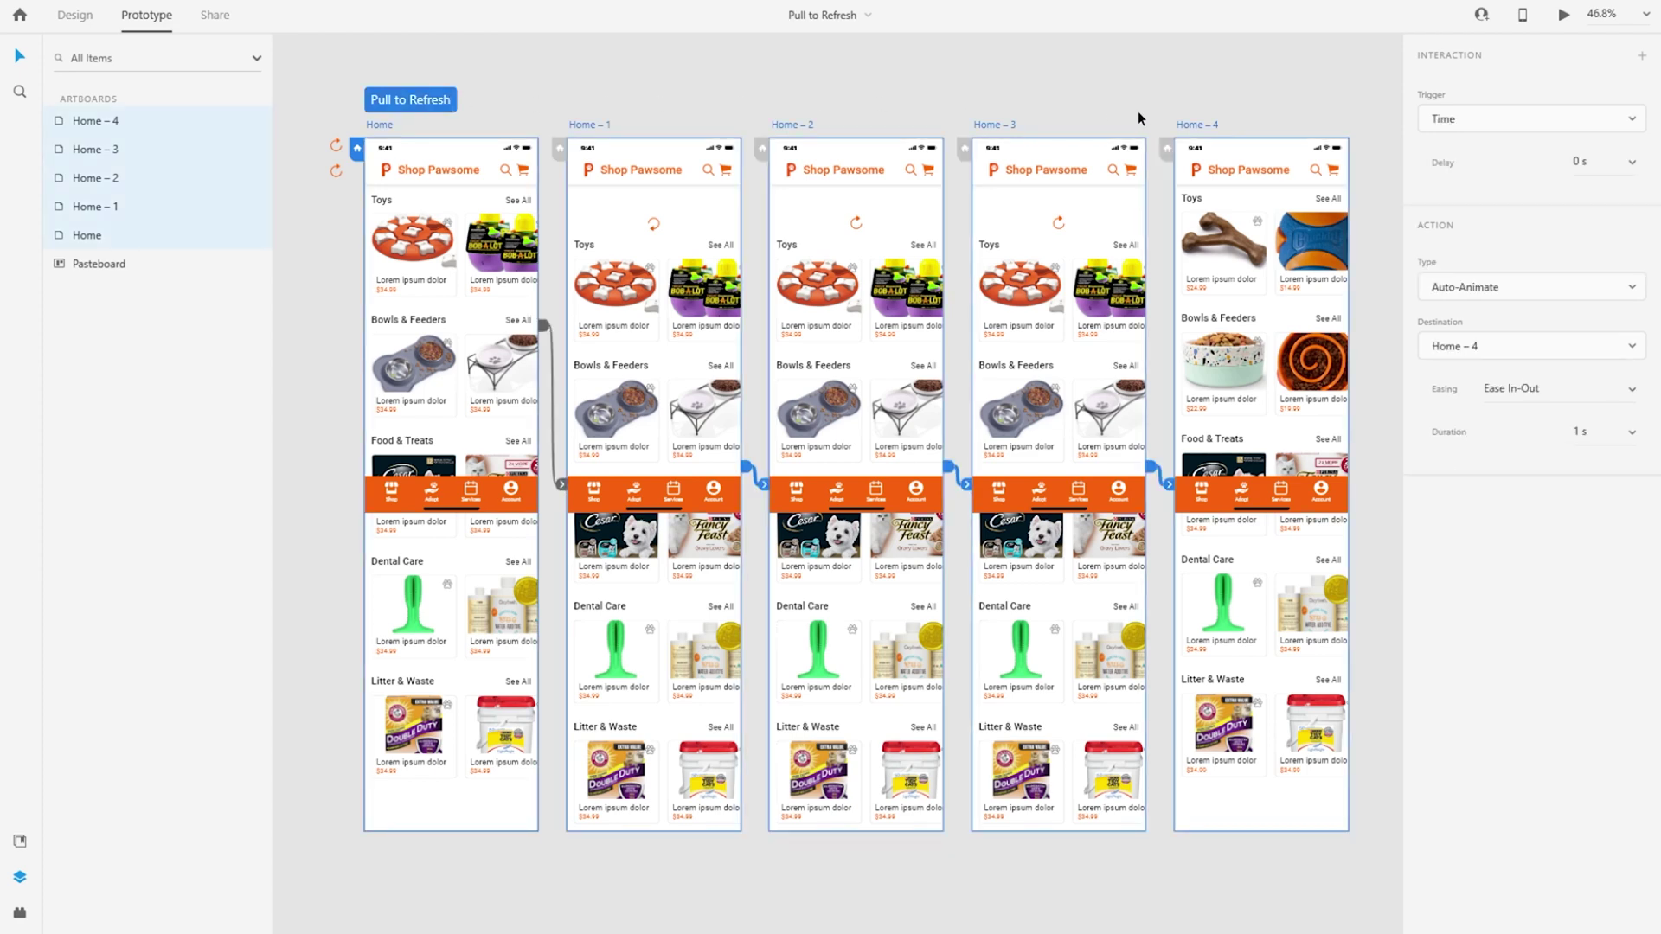
click(1564, 15)
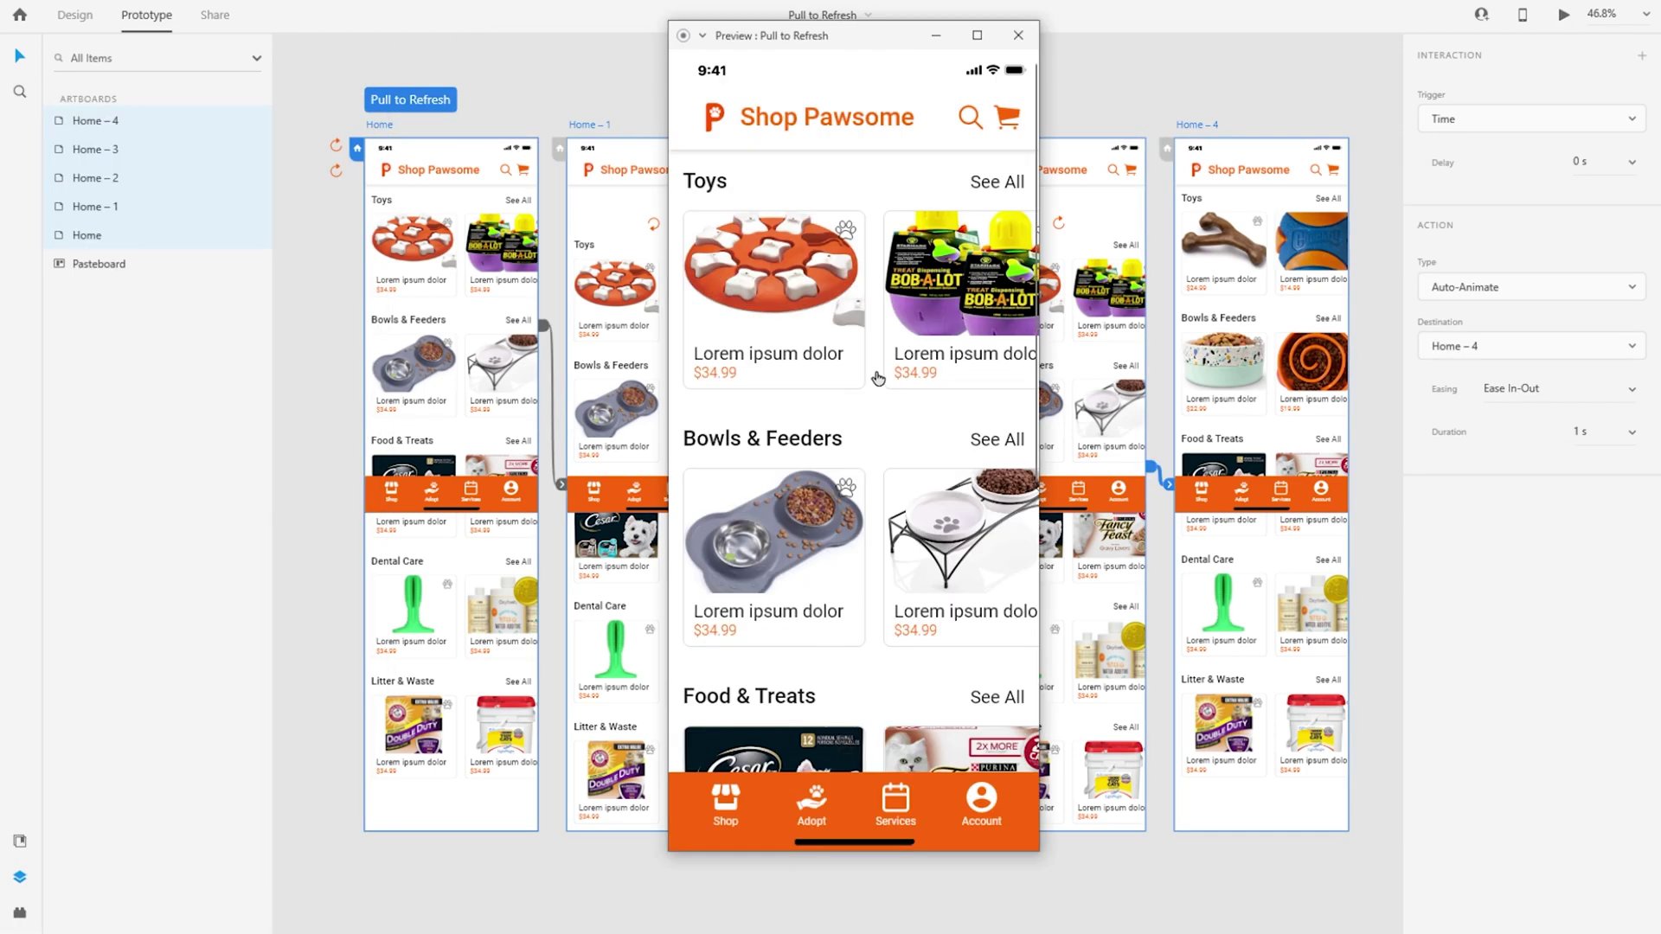
drag(876, 365, 880, 566)
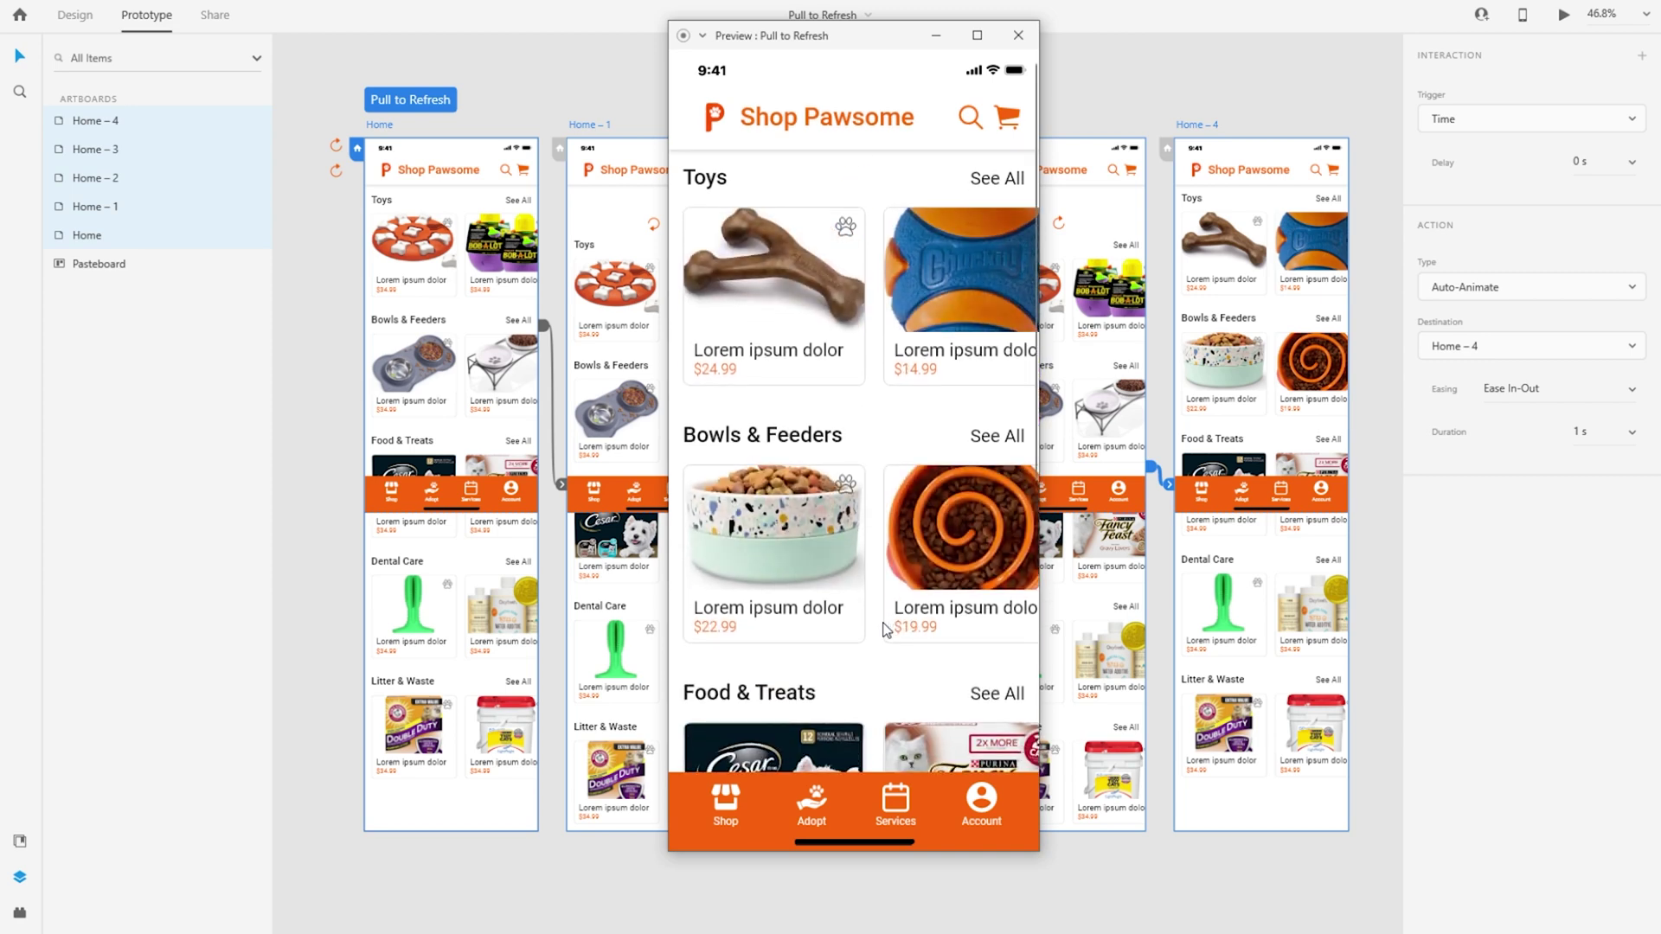
click(1025, 41)
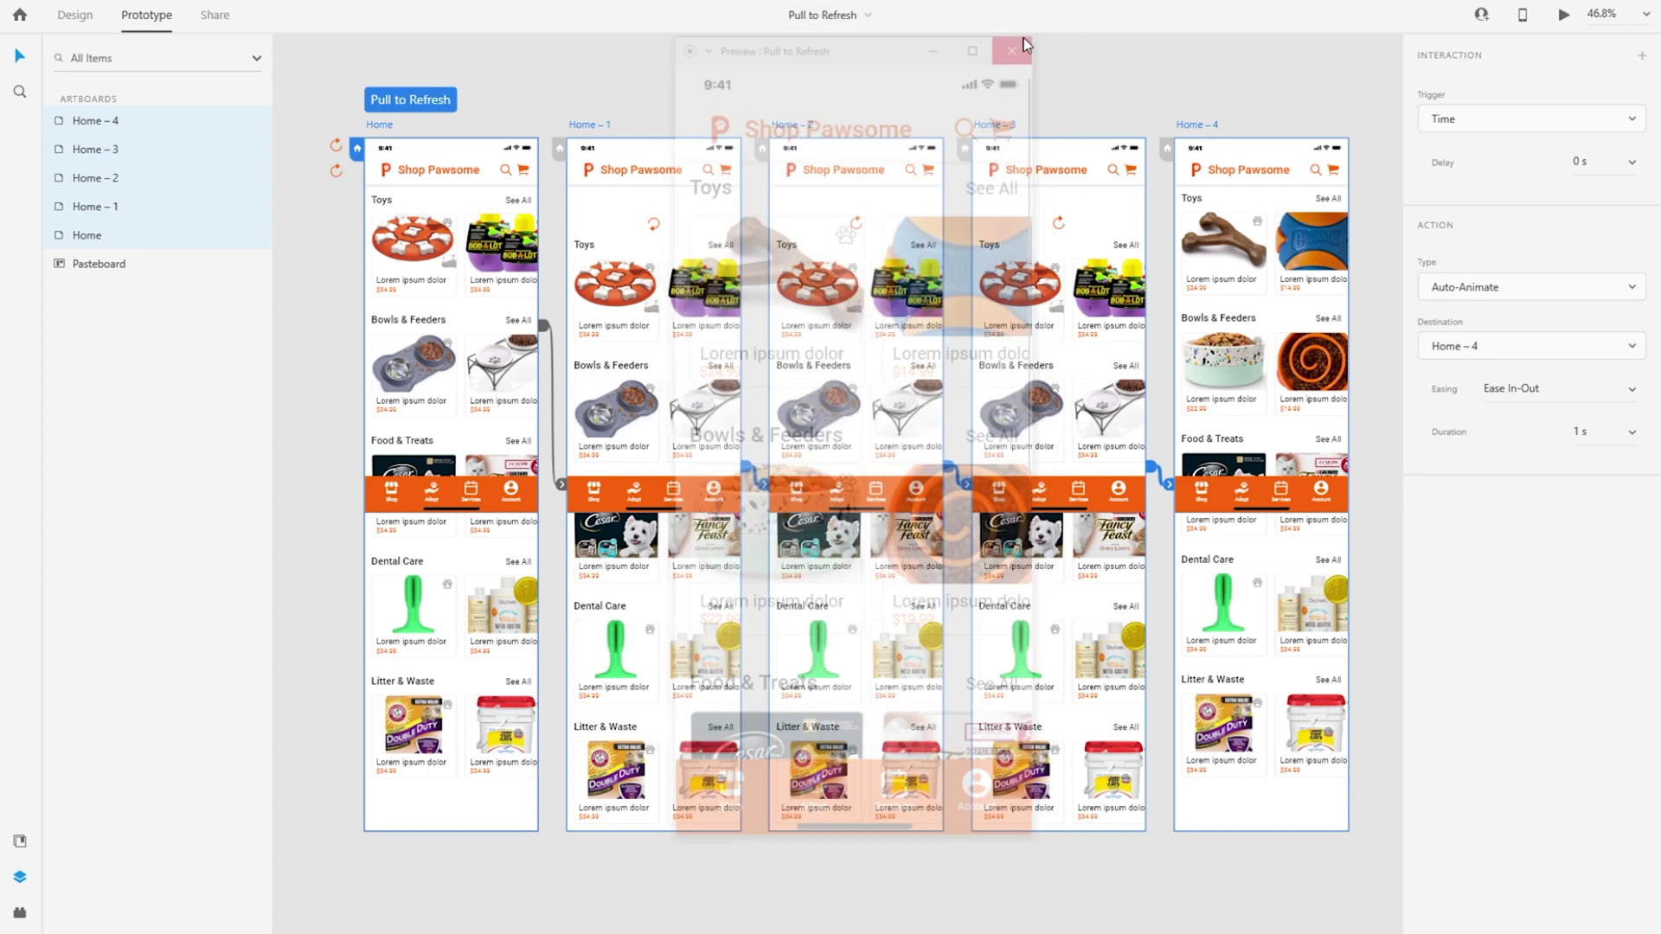
Step: Preview the prototype again, repeat the pull-down on the Home screen, and close the preview with all artboards deselected
click(1564, 15)
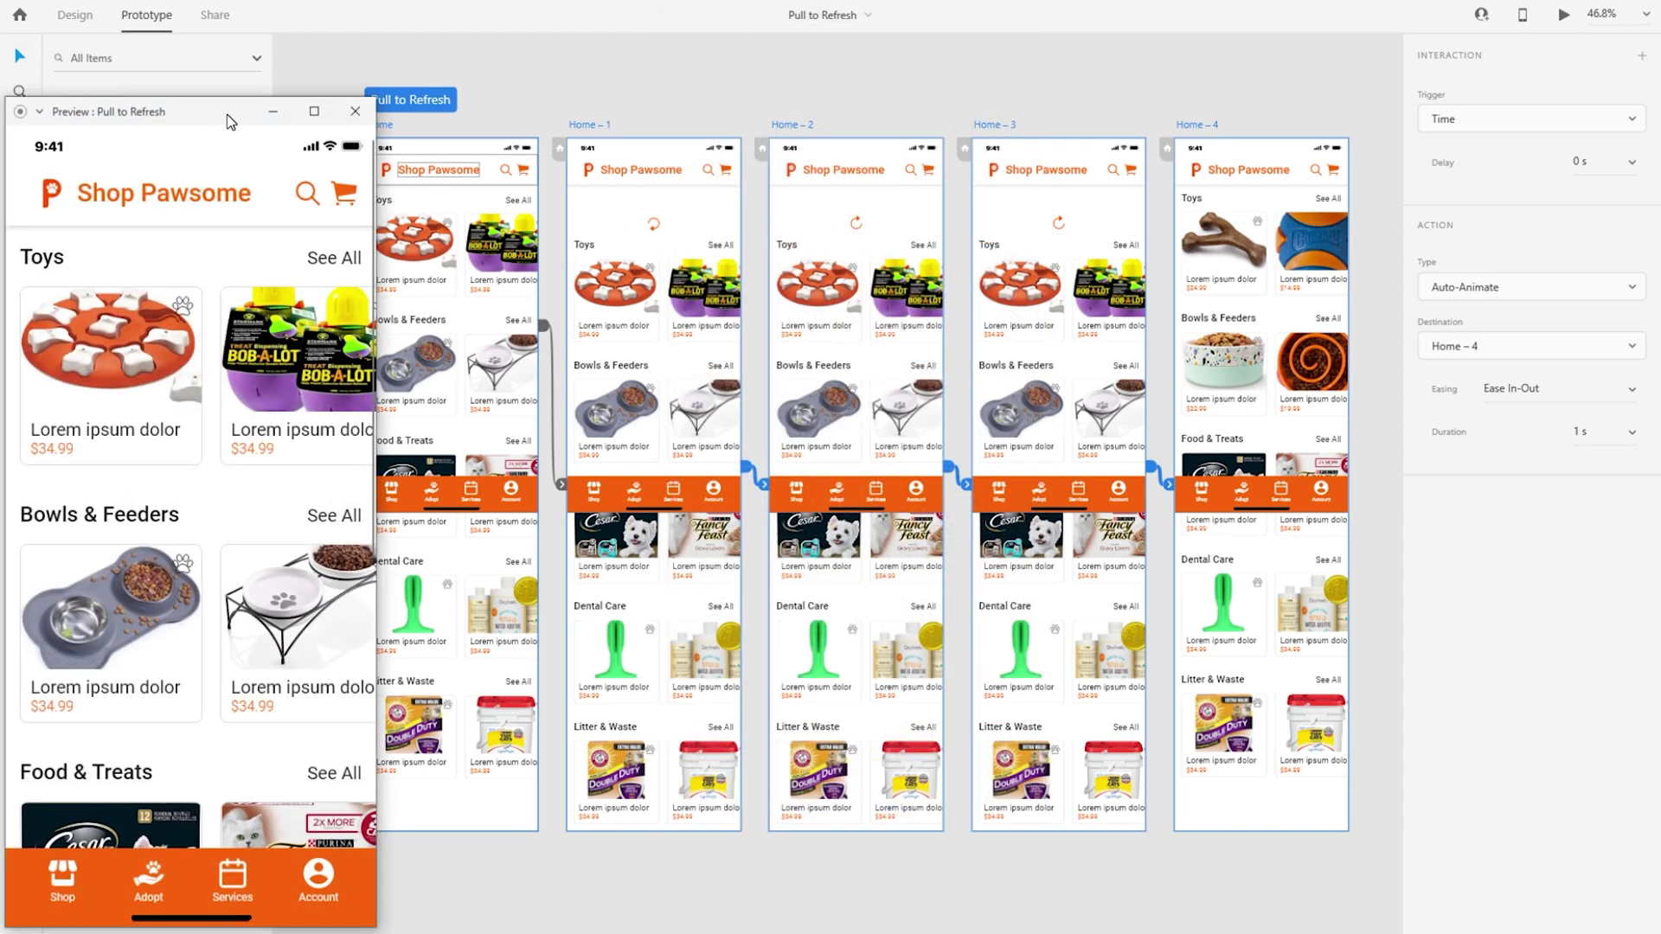
drag(231, 112, 883, 47)
drag(871, 219, 863, 578)
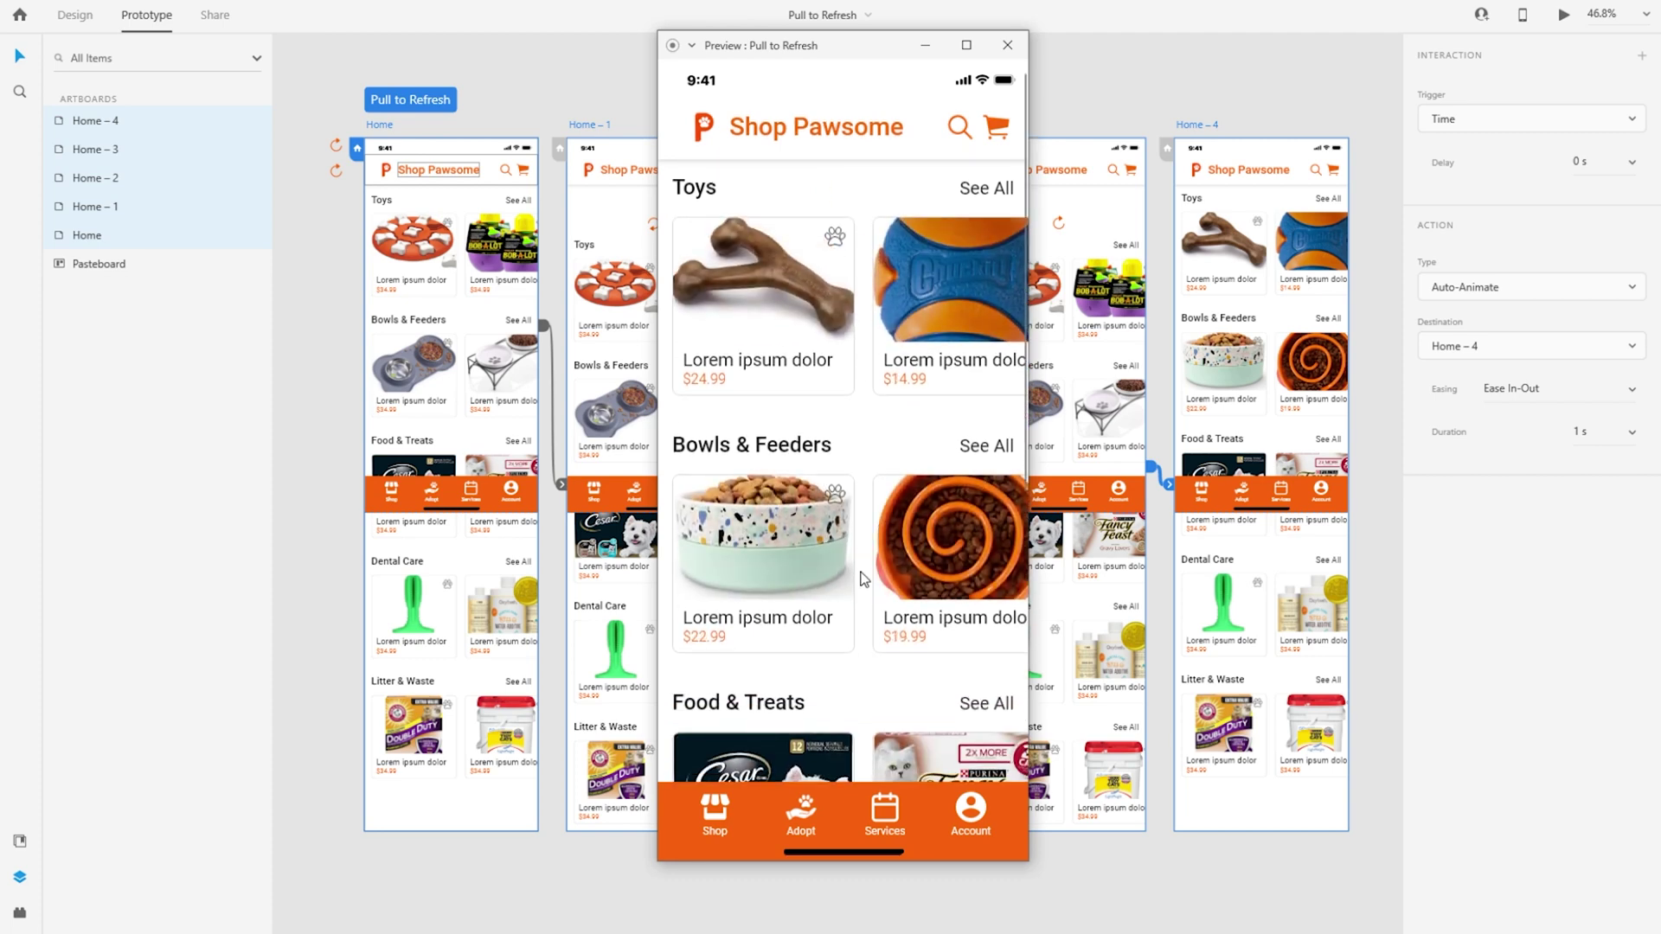
click(1008, 45)
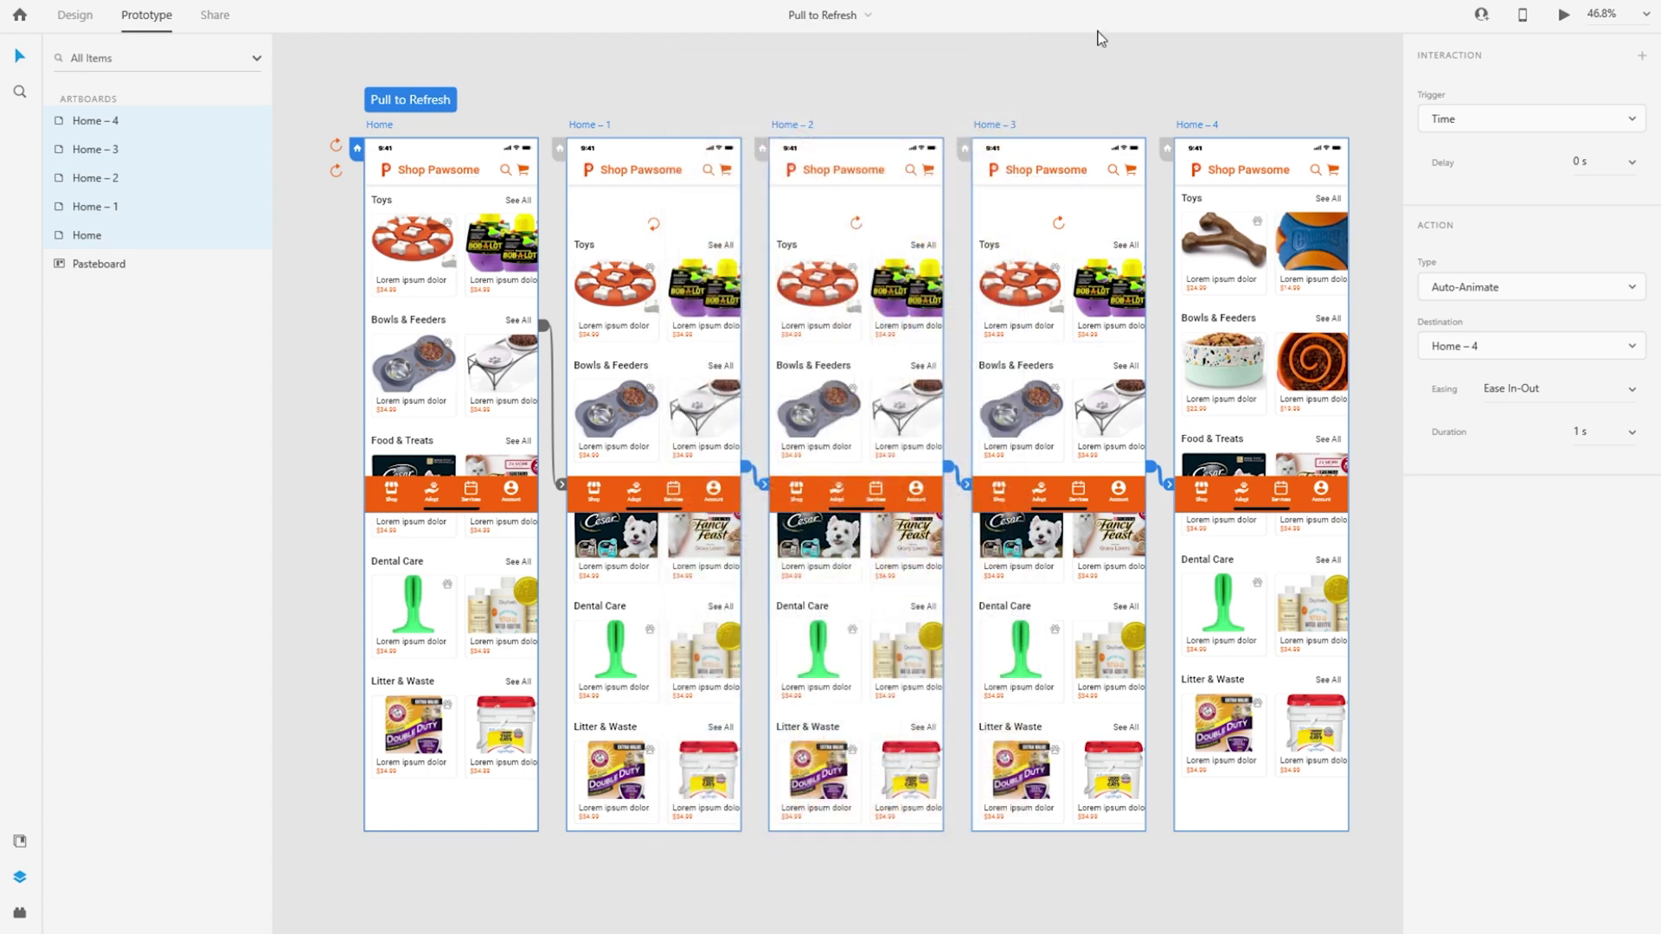
click(1040, 84)
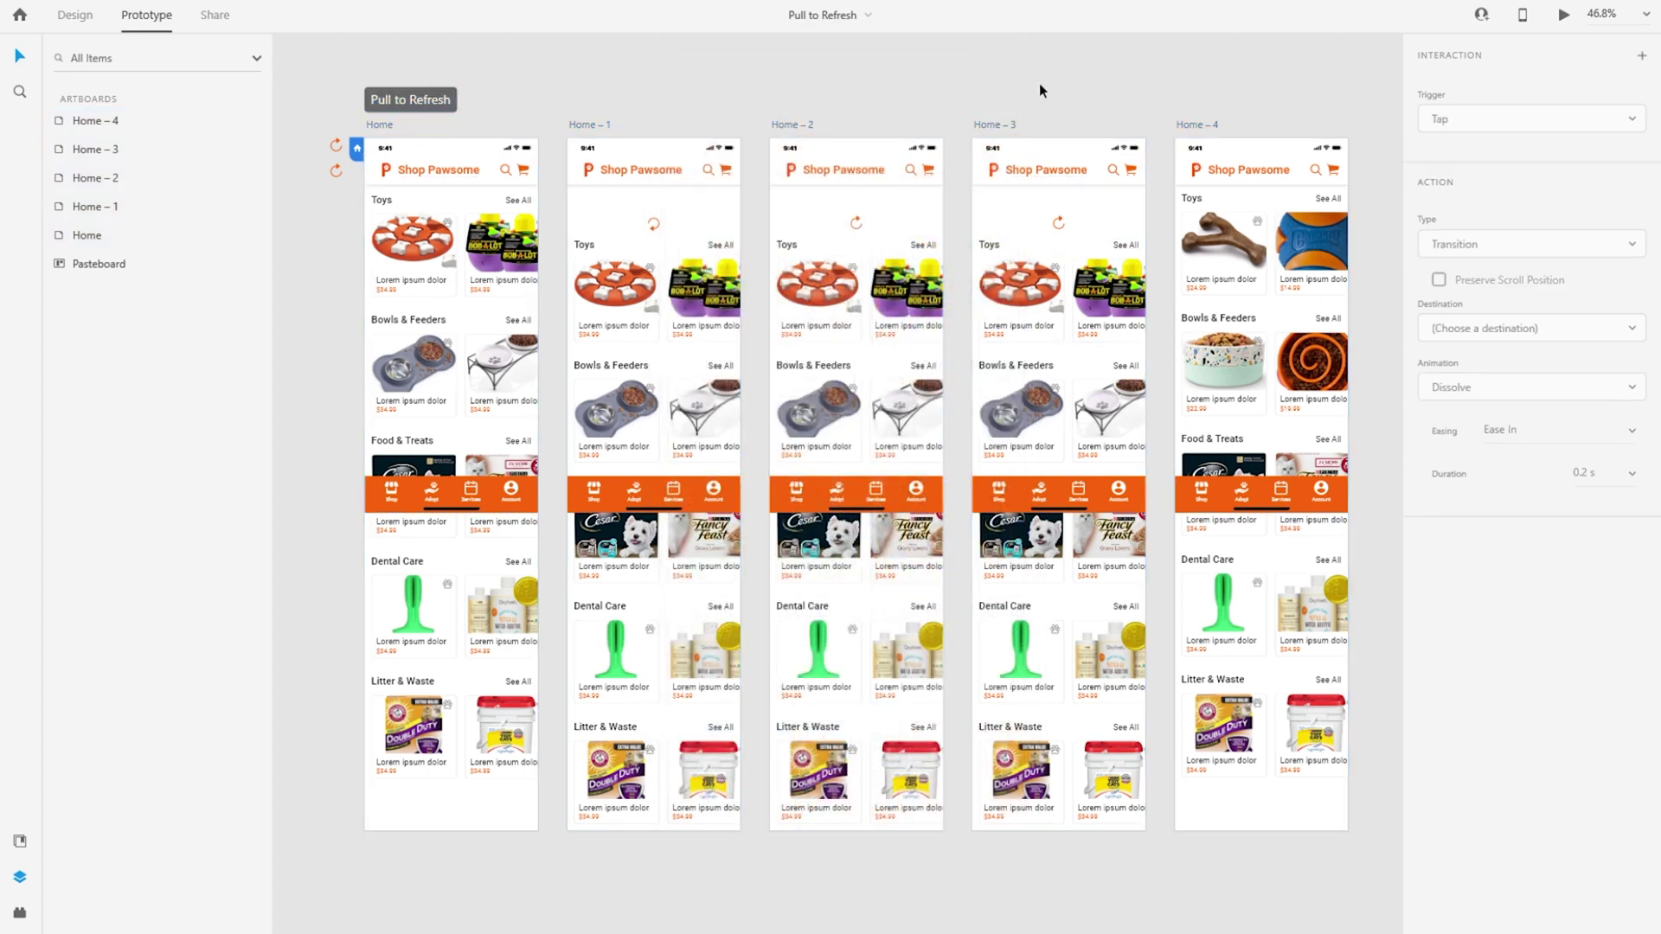